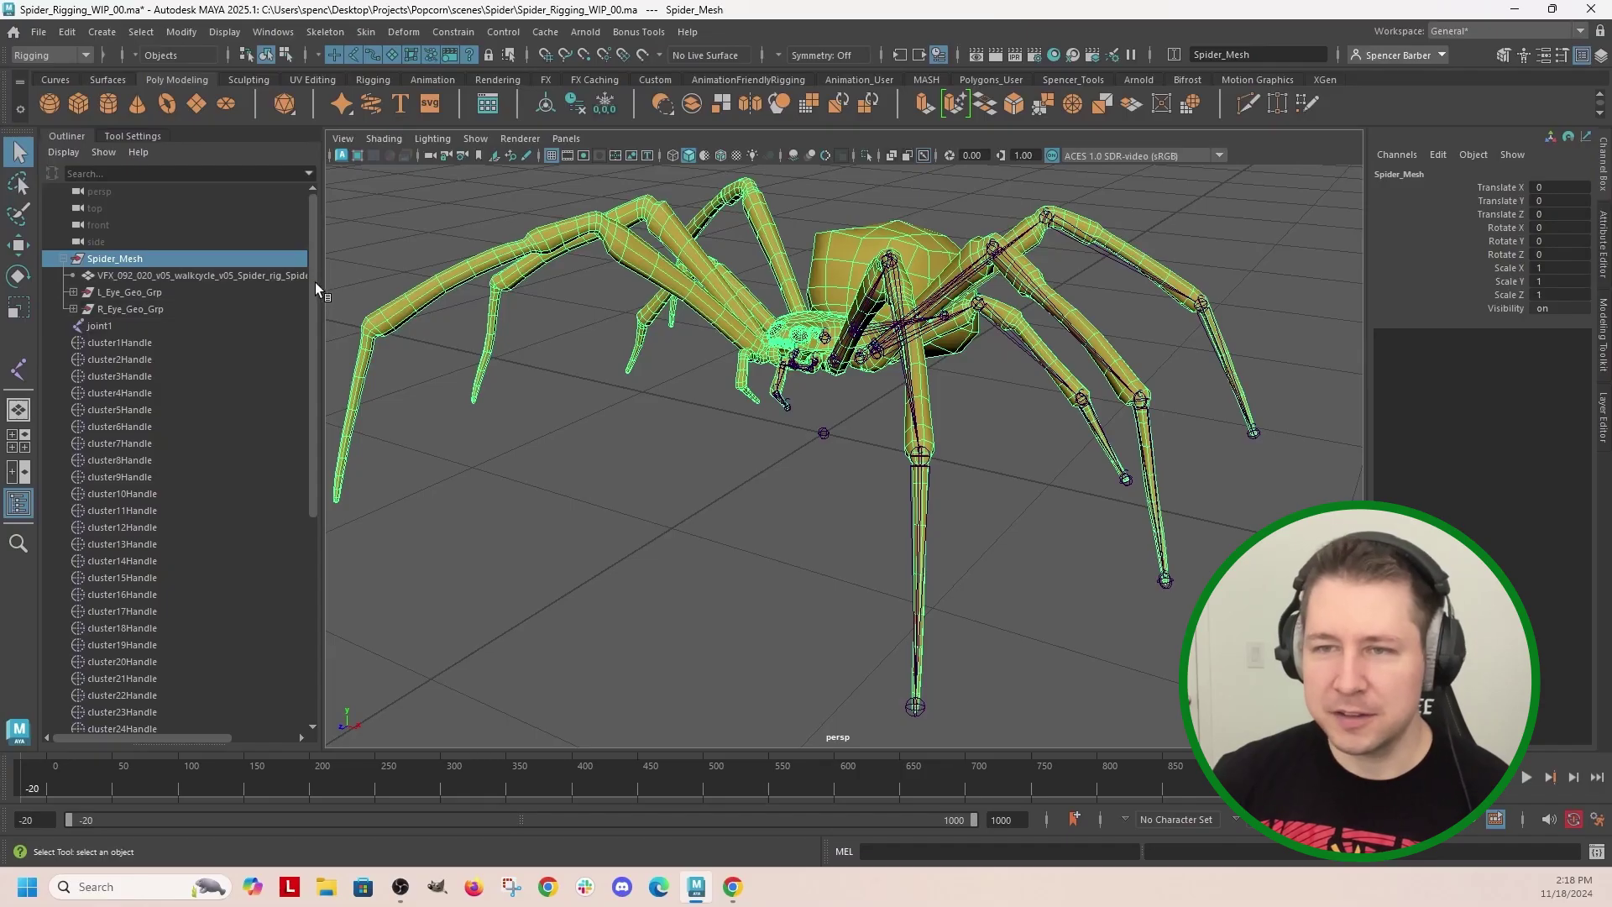
pyautogui.scroll(-3, 309, 335)
# Step: Group cluster1Handle through cluster27Handle into group1, hide it, and orbit toward the spider's head
pyautogui.click(125, 225)
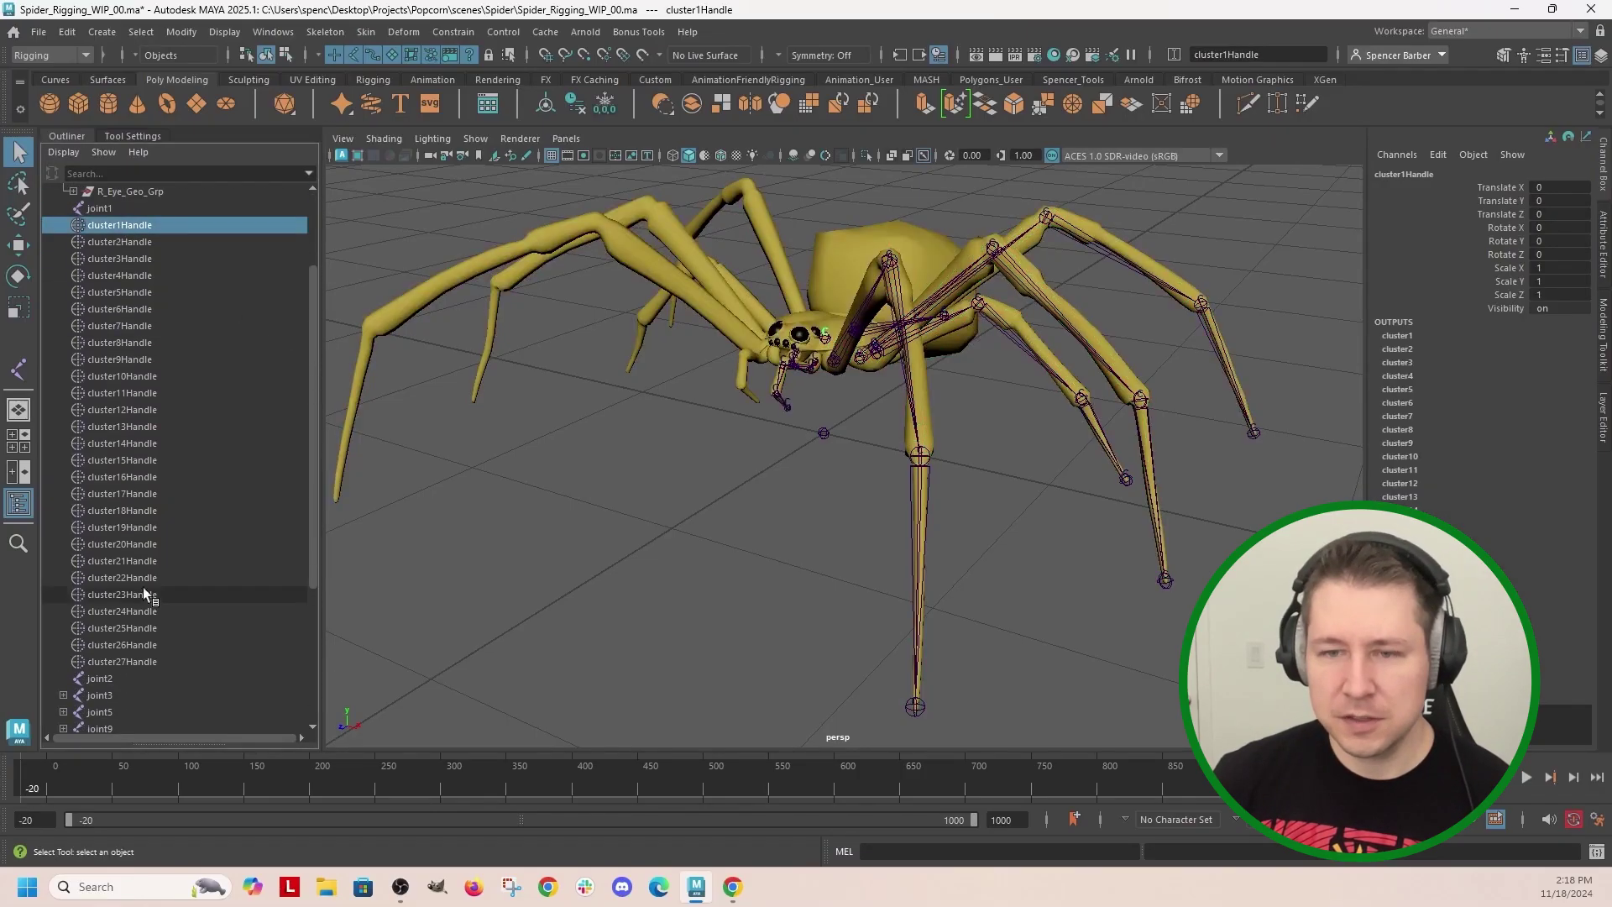
pyautogui.keyDown('shift'); pyautogui.click(121, 661); pyautogui.keyUp('shift')
pyautogui.hotkey('ctrl', 'g')
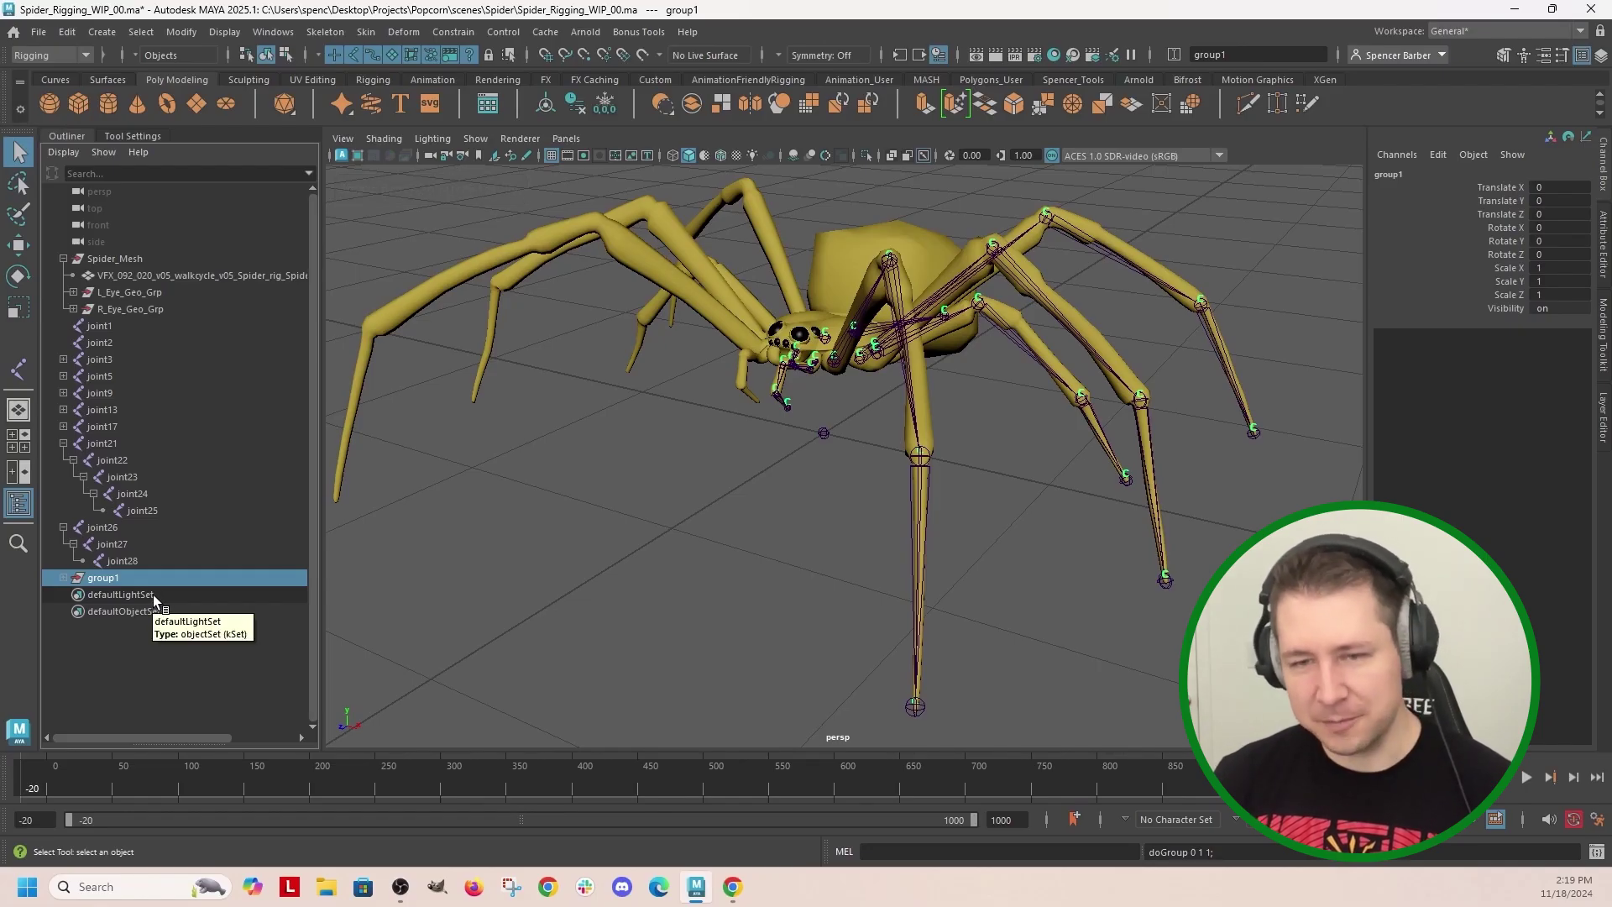
pyautogui.press('h')
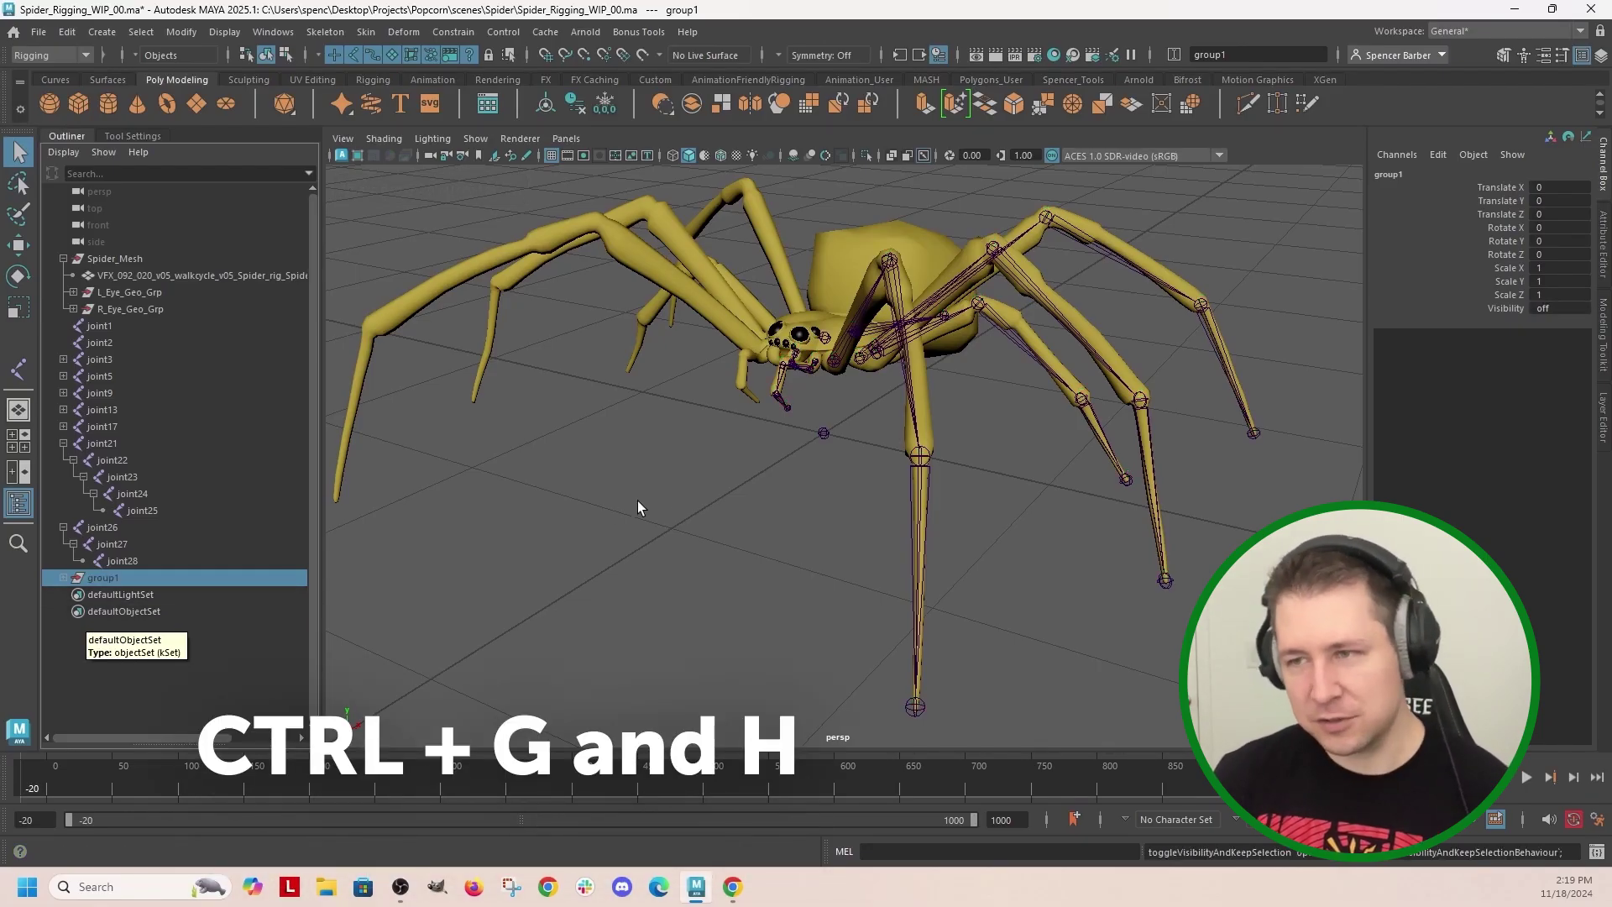
pyautogui.click(651, 500)
pyautogui.keyDown('alt'); pyautogui.moveTo(792, 576); pyautogui.dragTo(731, 416); pyautogui.keyUp('alt')
pyautogui.keyDown('alt'); pyautogui.moveTo(732, 416); pyautogui.dragTo(871, 593, button='right'); pyautogui.keyUp('alt')
# Step: Rename joint1 to Global_Root and joint2 to COG
pyautogui.click(817, 419)
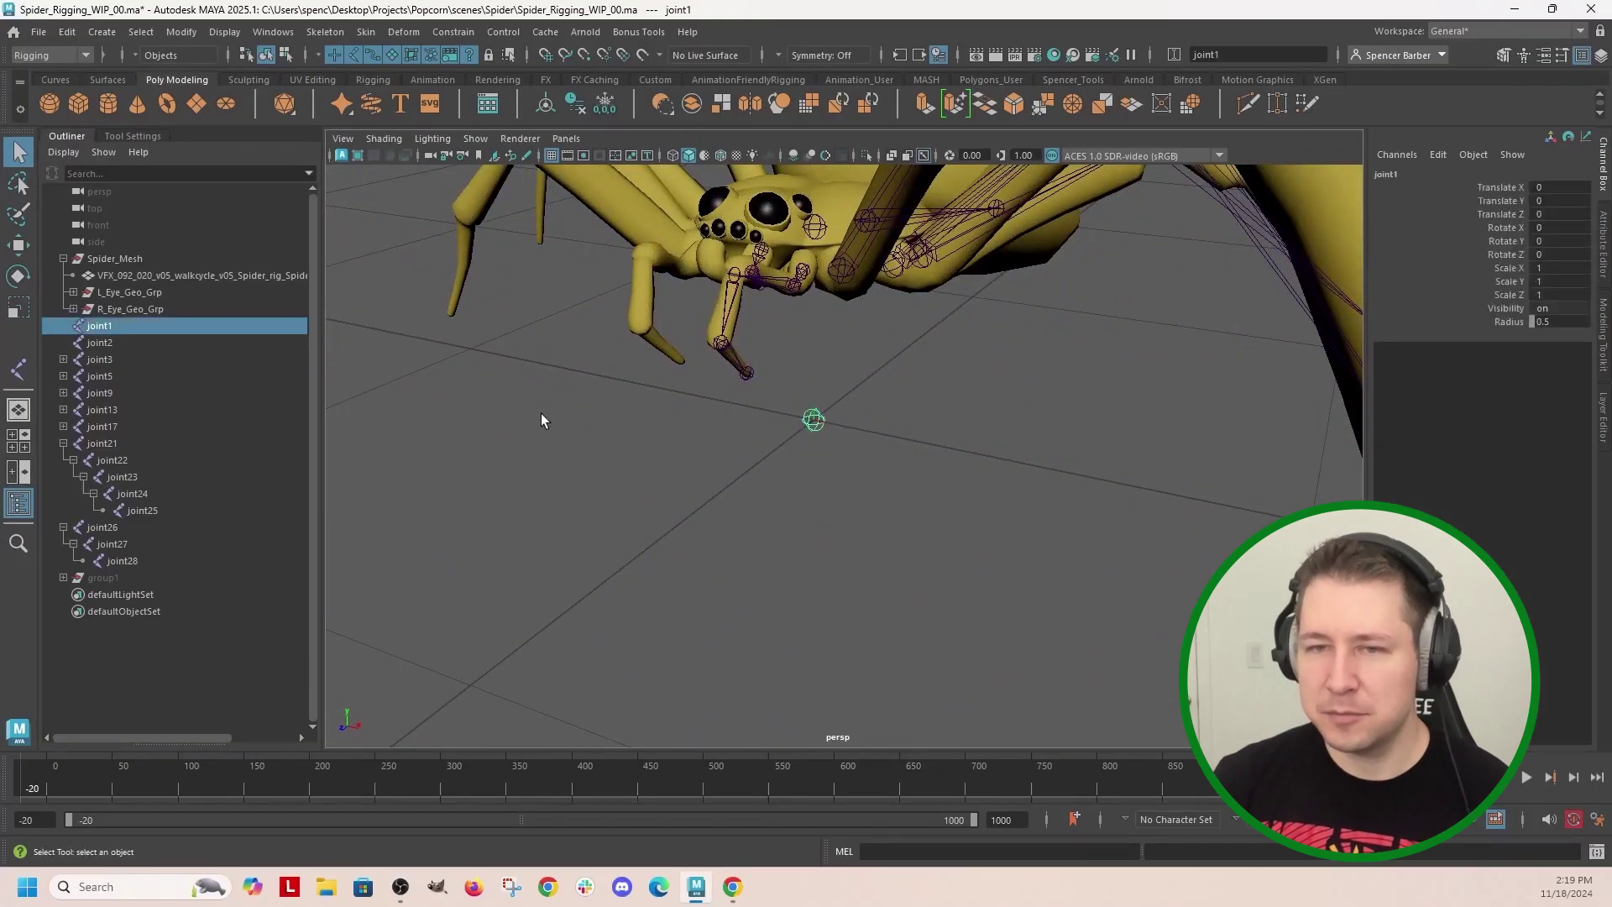
pyautogui.doubleClick(101, 327)
pyautogui.write('Global_')
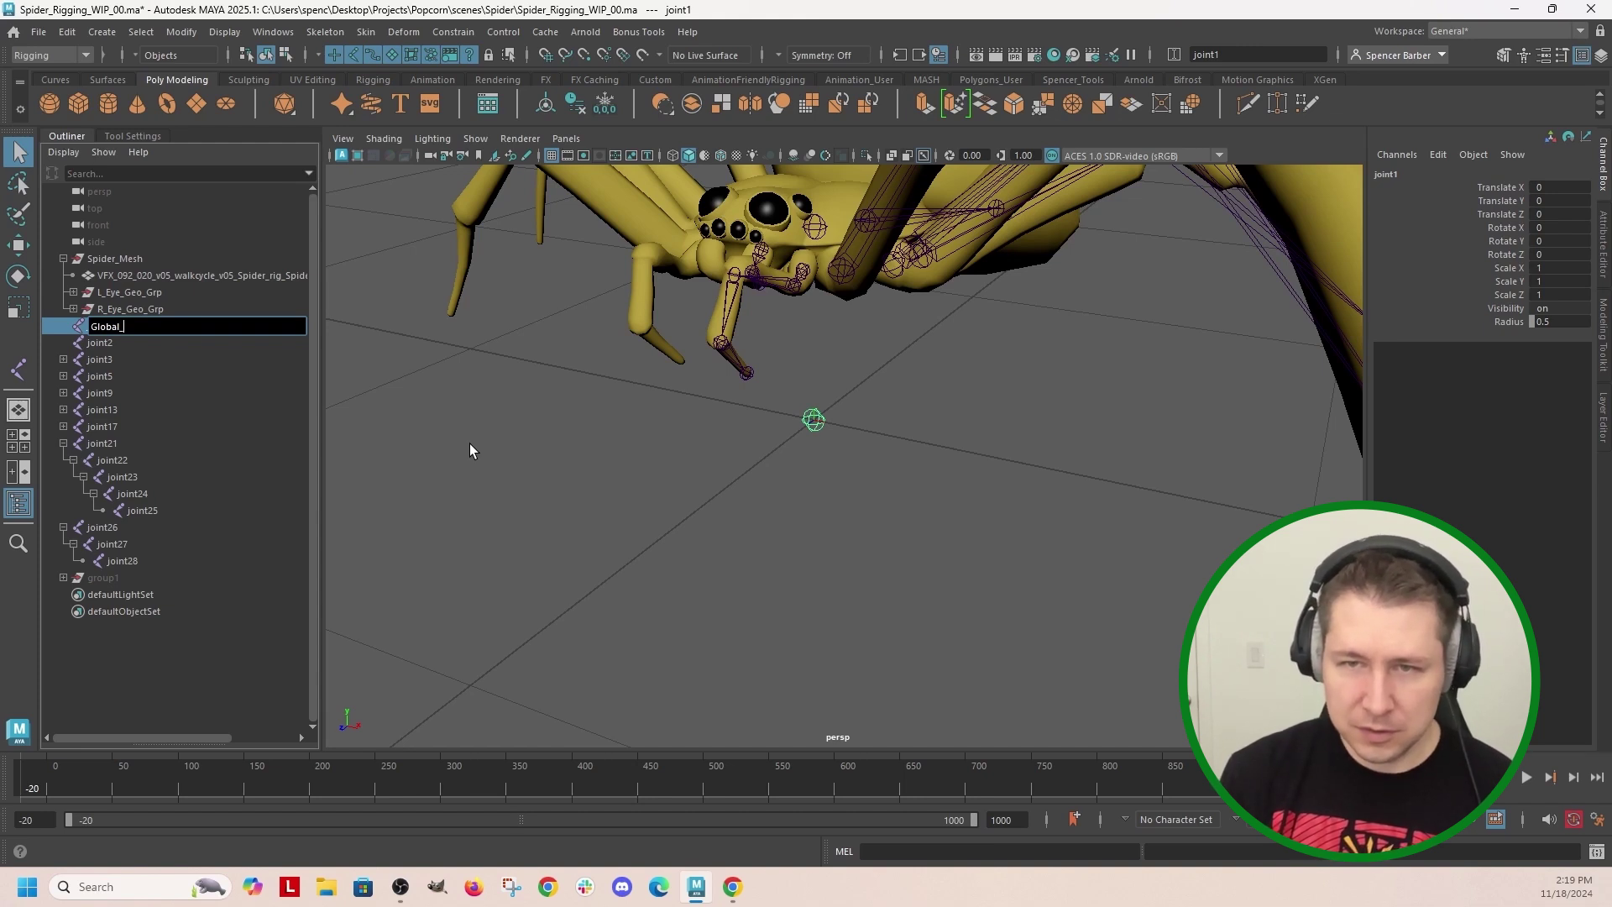
pyautogui.write('Root')
pyautogui.press('Return')
pyautogui.click(114, 342)
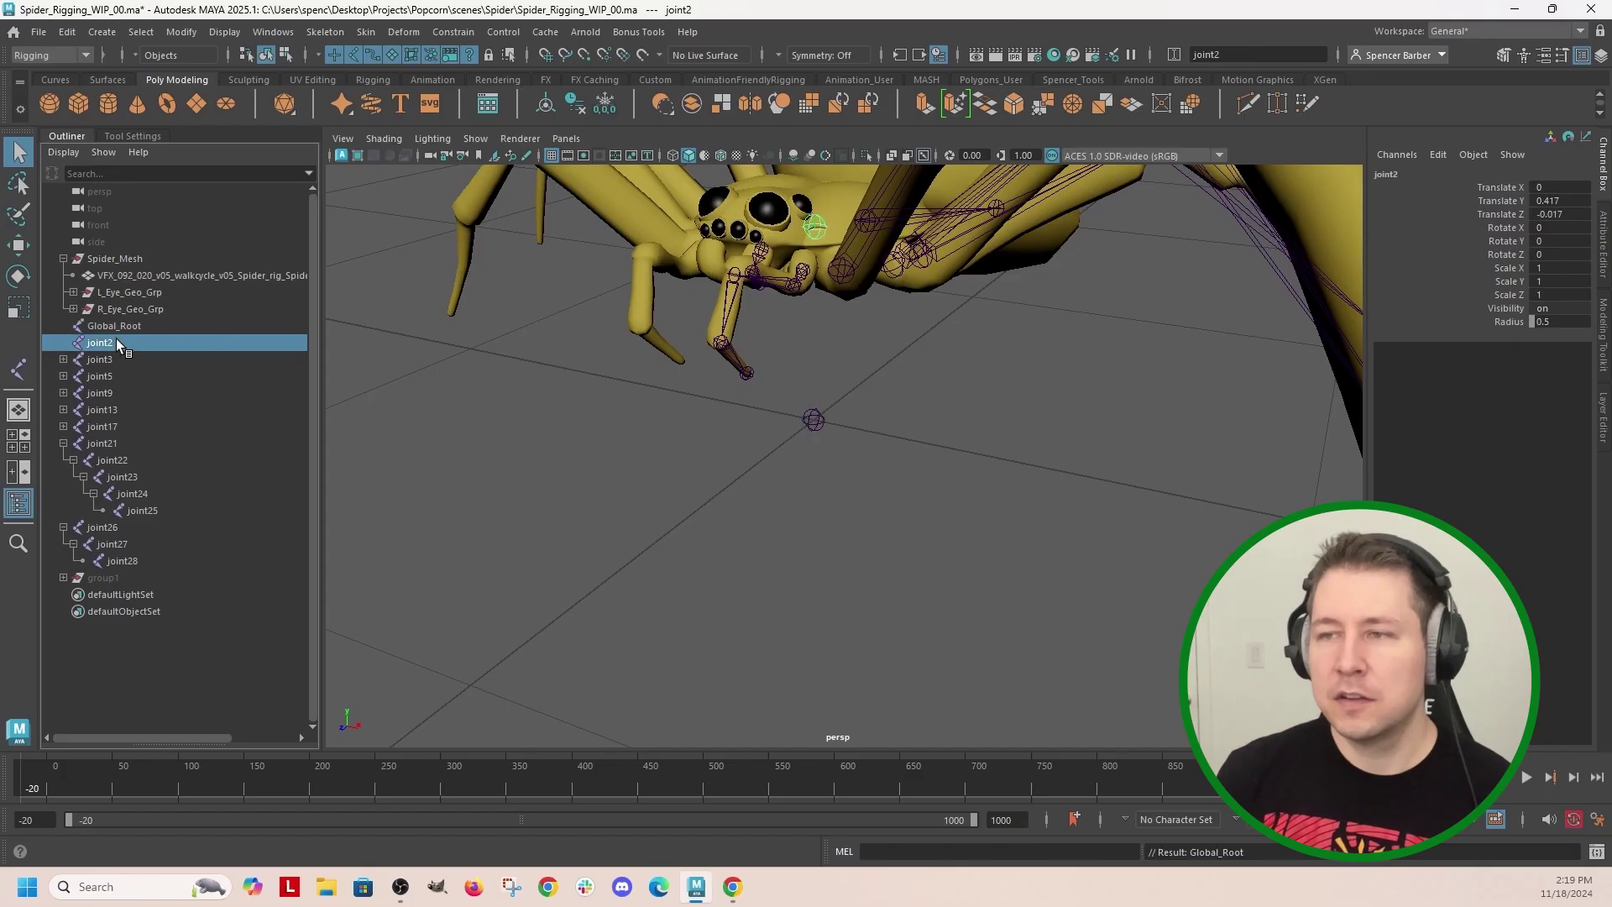
pyautogui.doubleClick(114, 342)
pyautogui.write('COG')
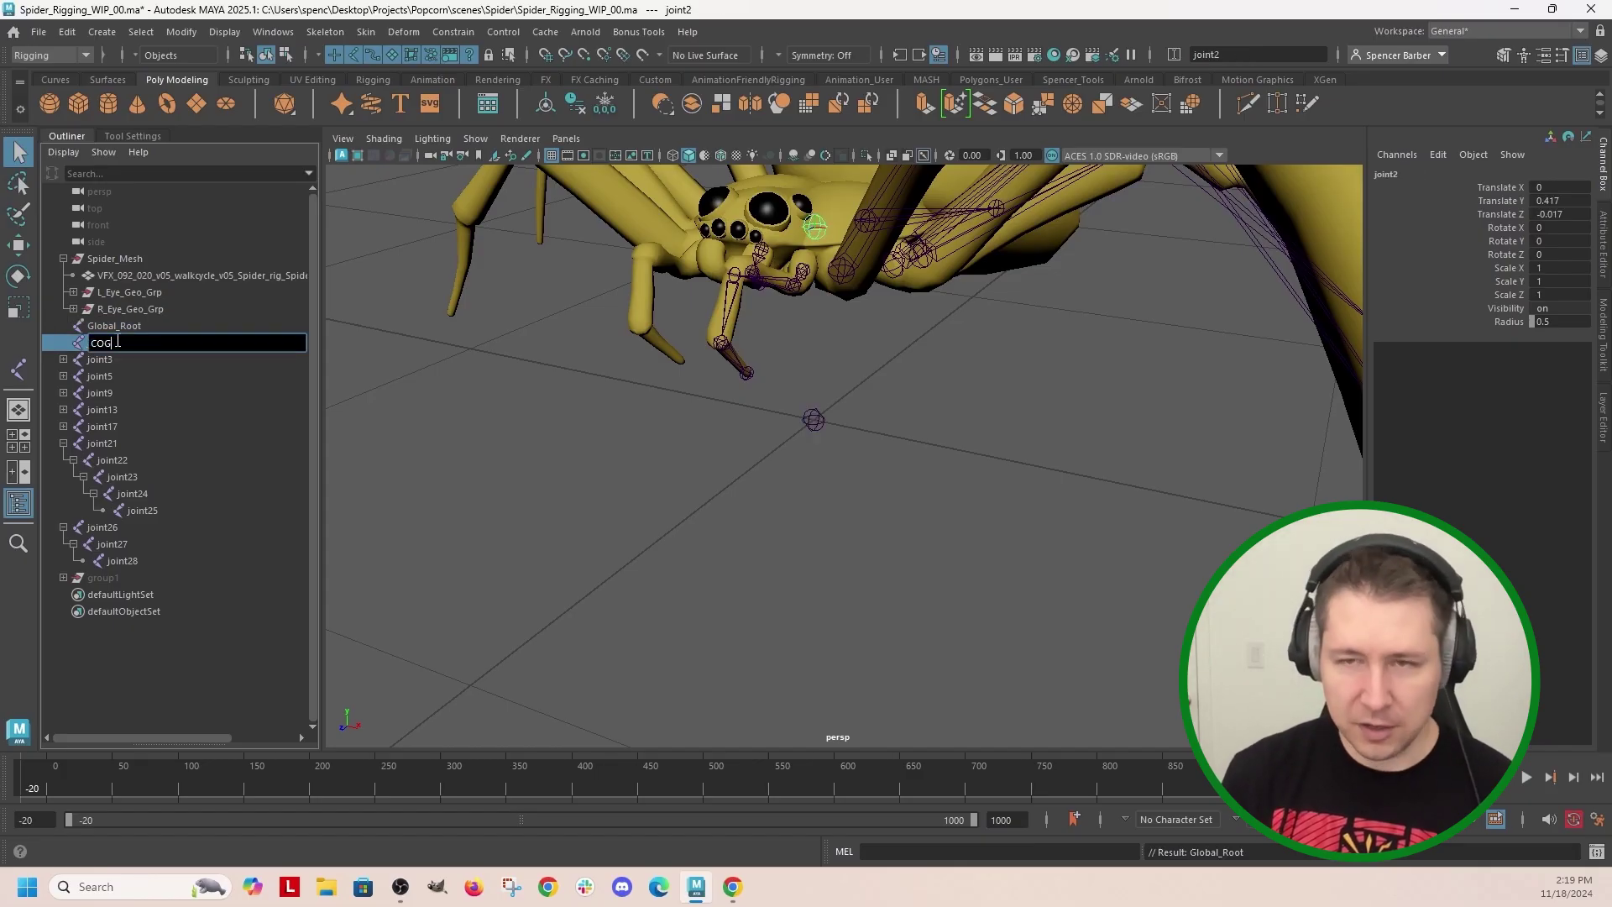
pyautogui.press('Return')
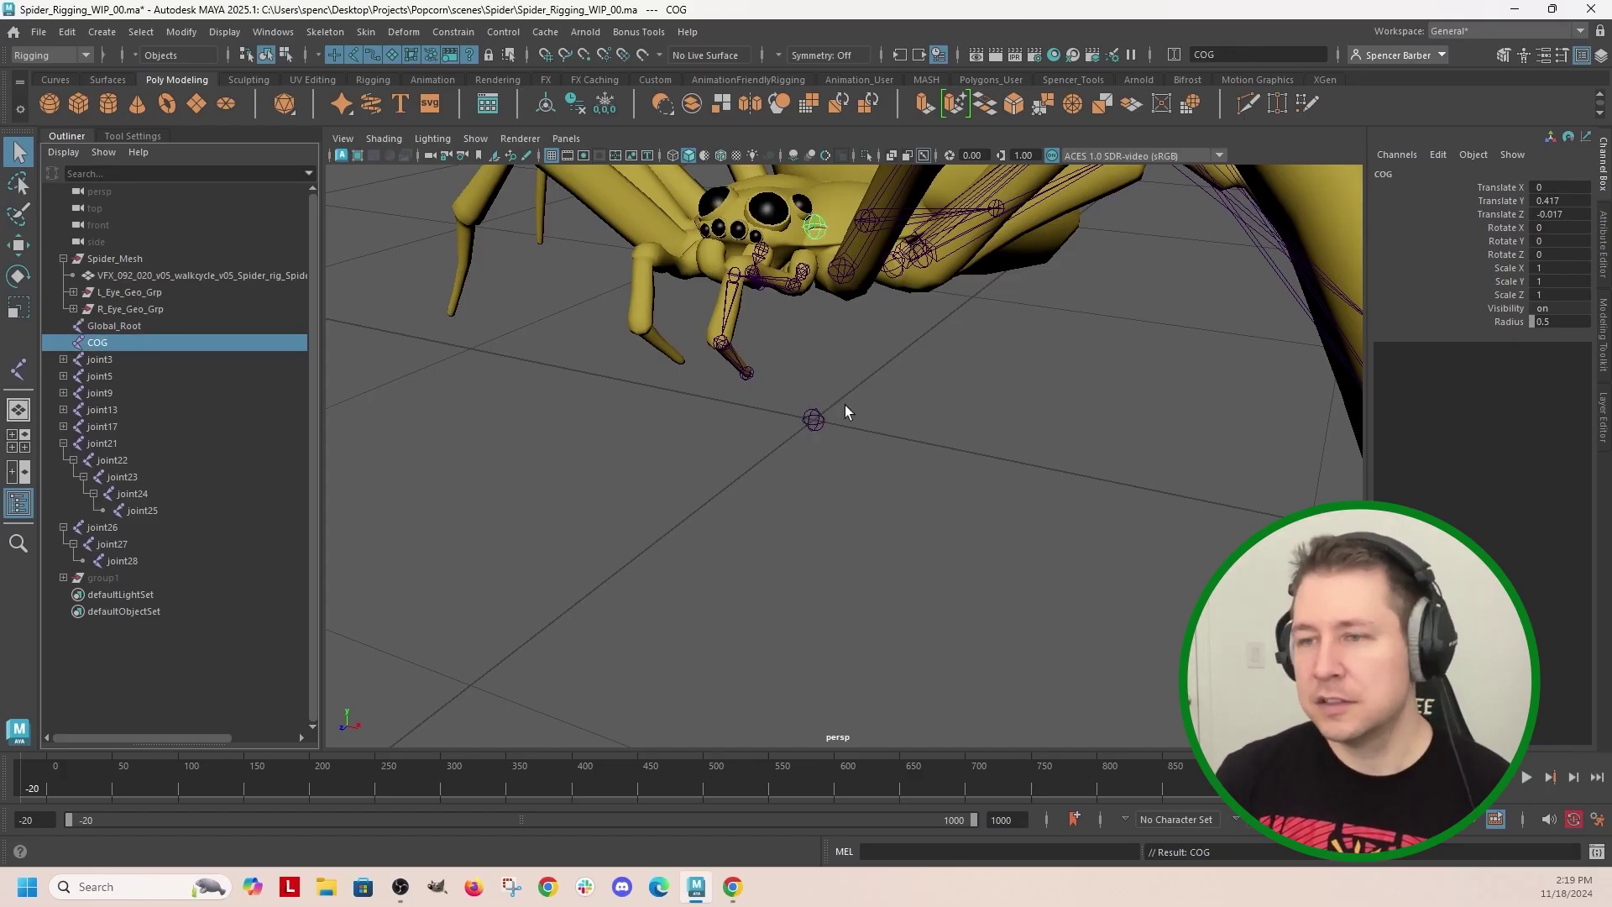
# Step: Parent COG under Global_Root and confirm it in the expanded hierarchy
pyautogui.moveTo(101, 341); pyautogui.dragTo(101, 325, button='middle')
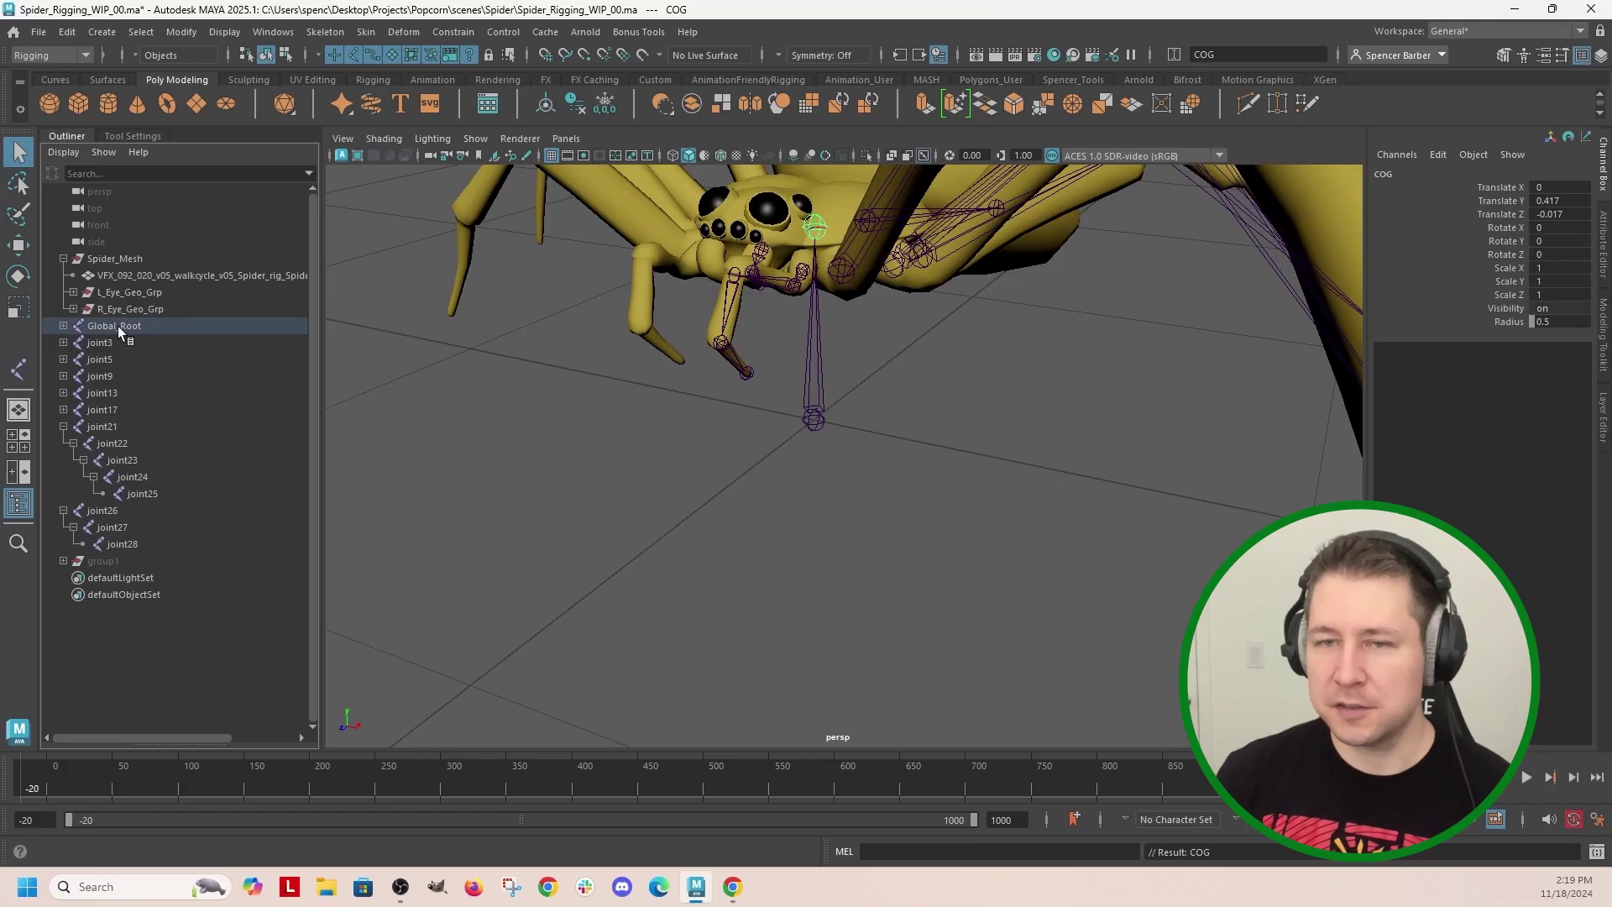
pyautogui.click(61, 326)
pyautogui.keyDown('alt'); pyautogui.moveTo(1108, 407); pyautogui.dragTo(1016, 562, button='middle'); pyautogui.keyUp('alt')
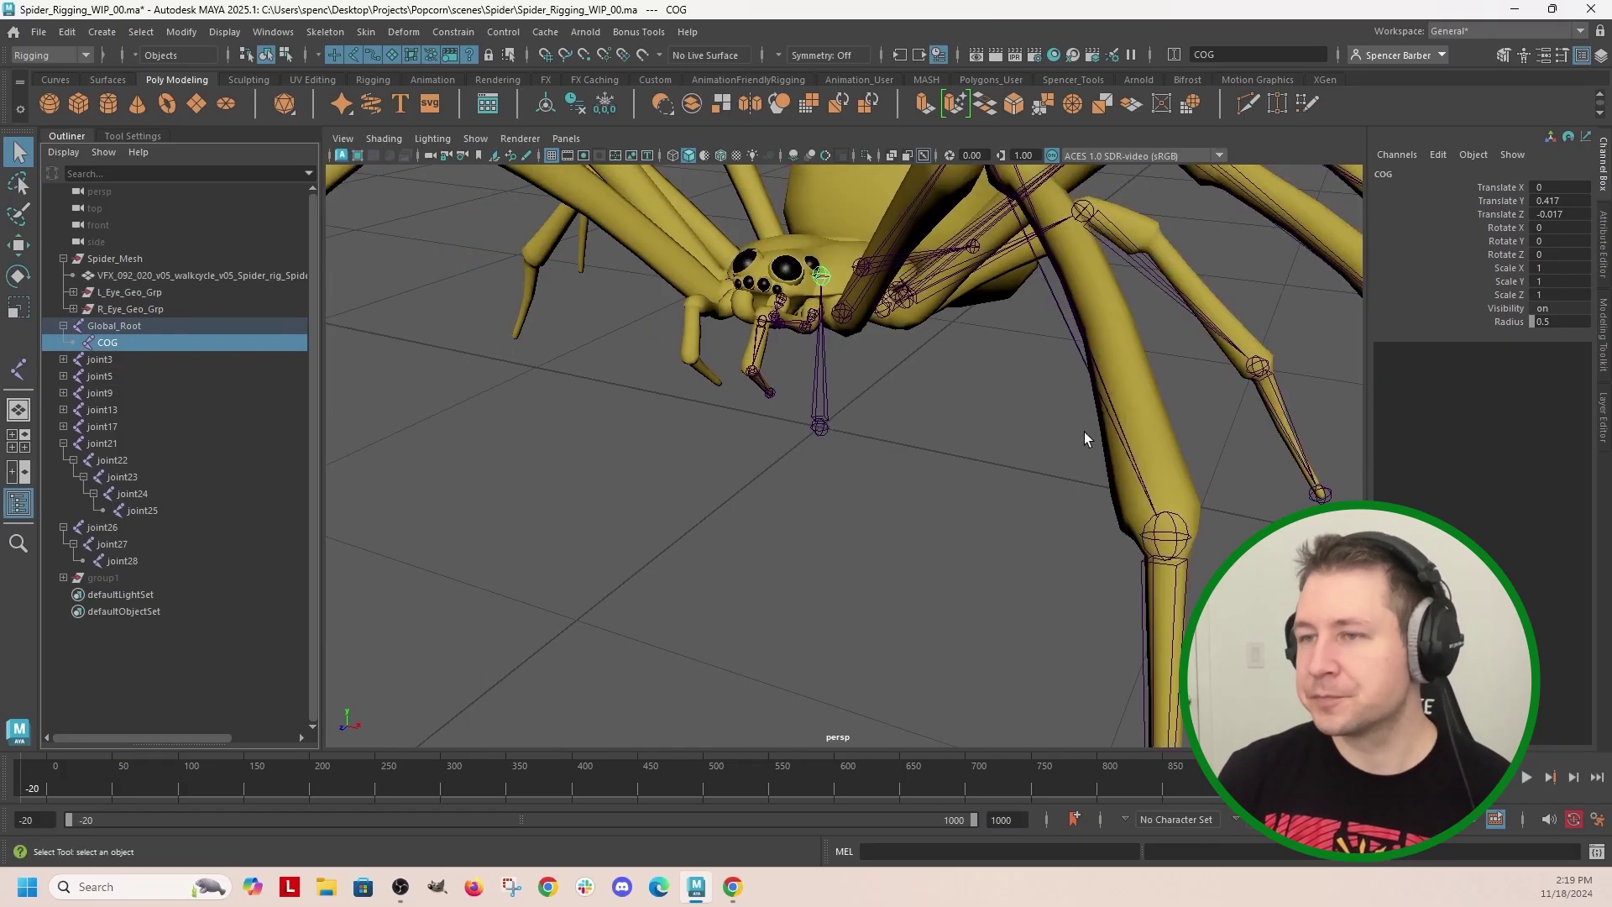
pyautogui.keyDown('alt'); pyautogui.moveTo(1015, 562); pyautogui.dragTo(923, 445); pyautogui.keyUp('alt')
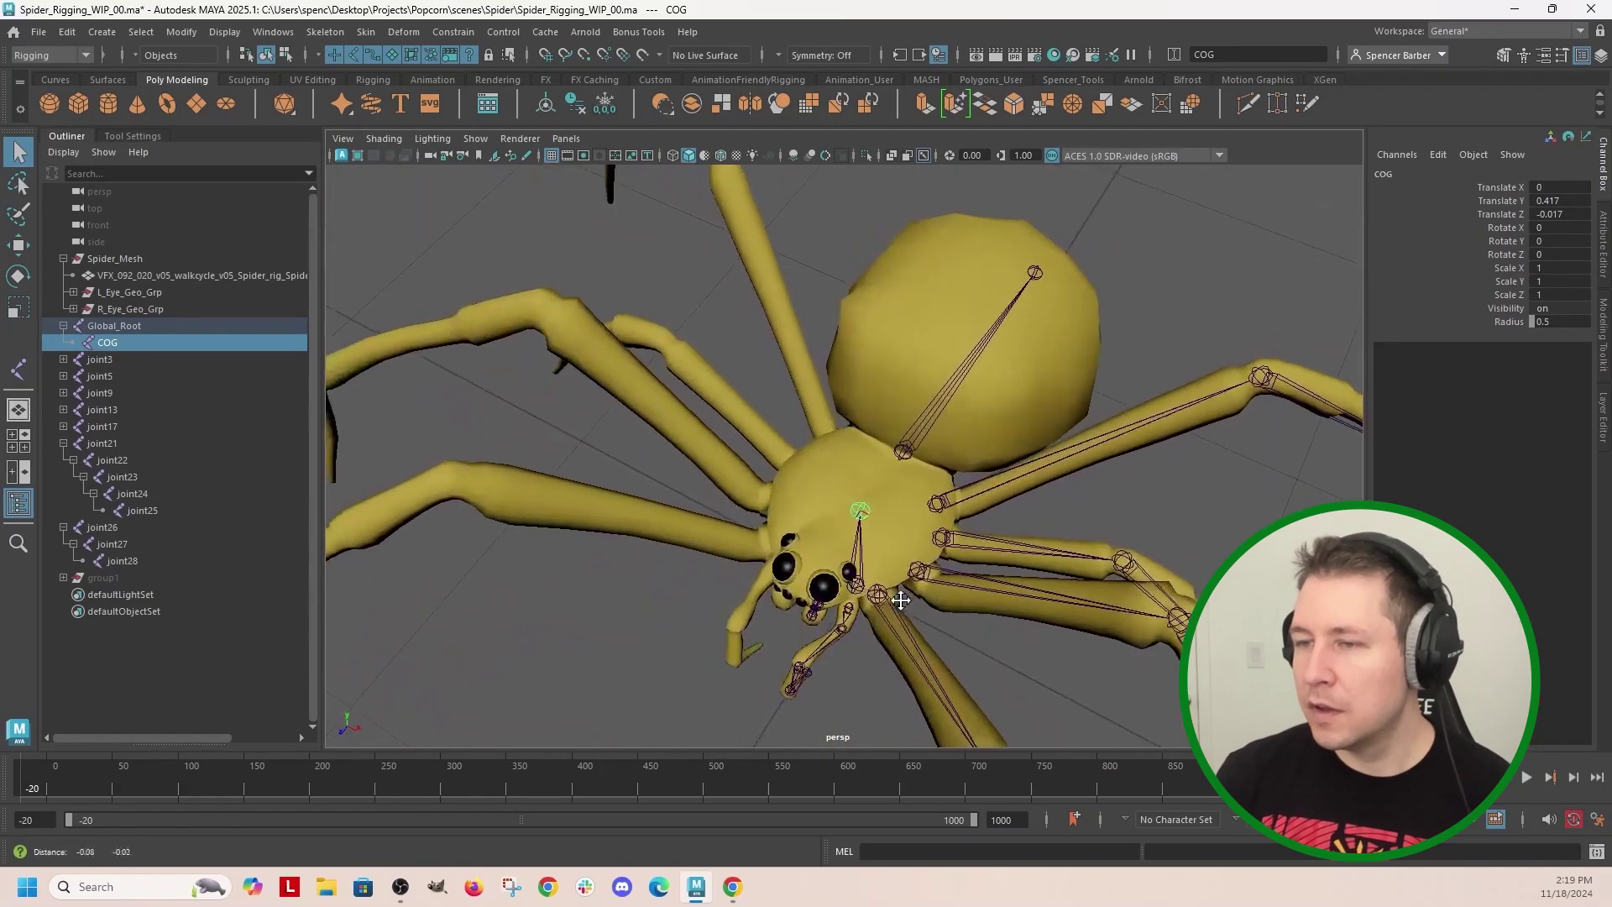
# Step: Decline the AutoSave prompt and save the scene
pyautogui.click(908, 441)
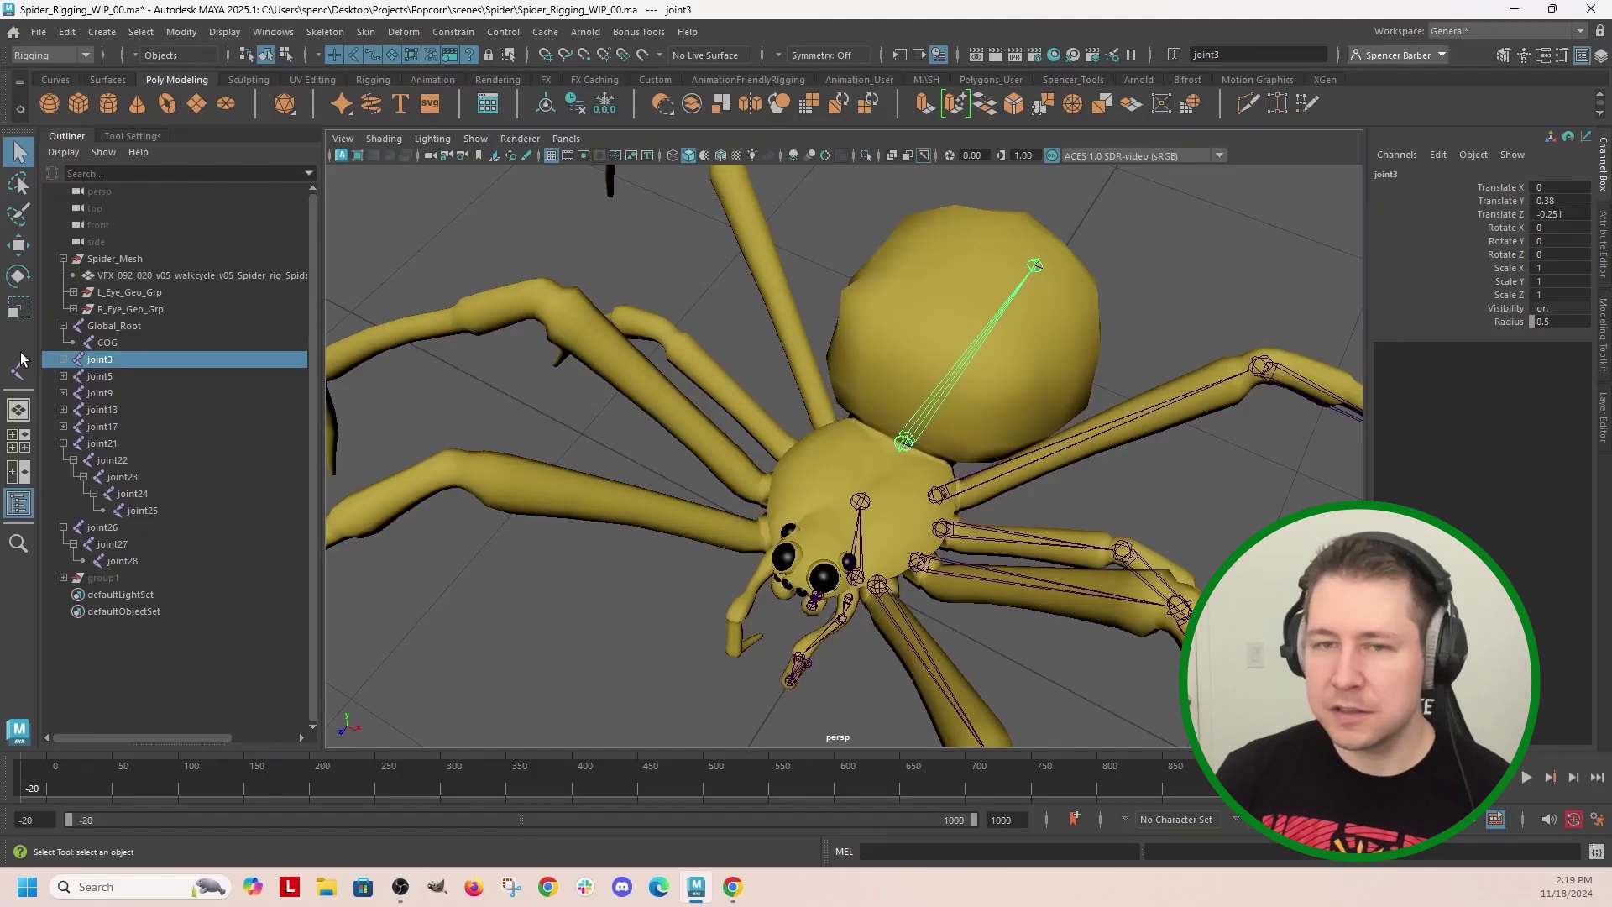
pyautogui.click(62, 360)
pyautogui.press('p')
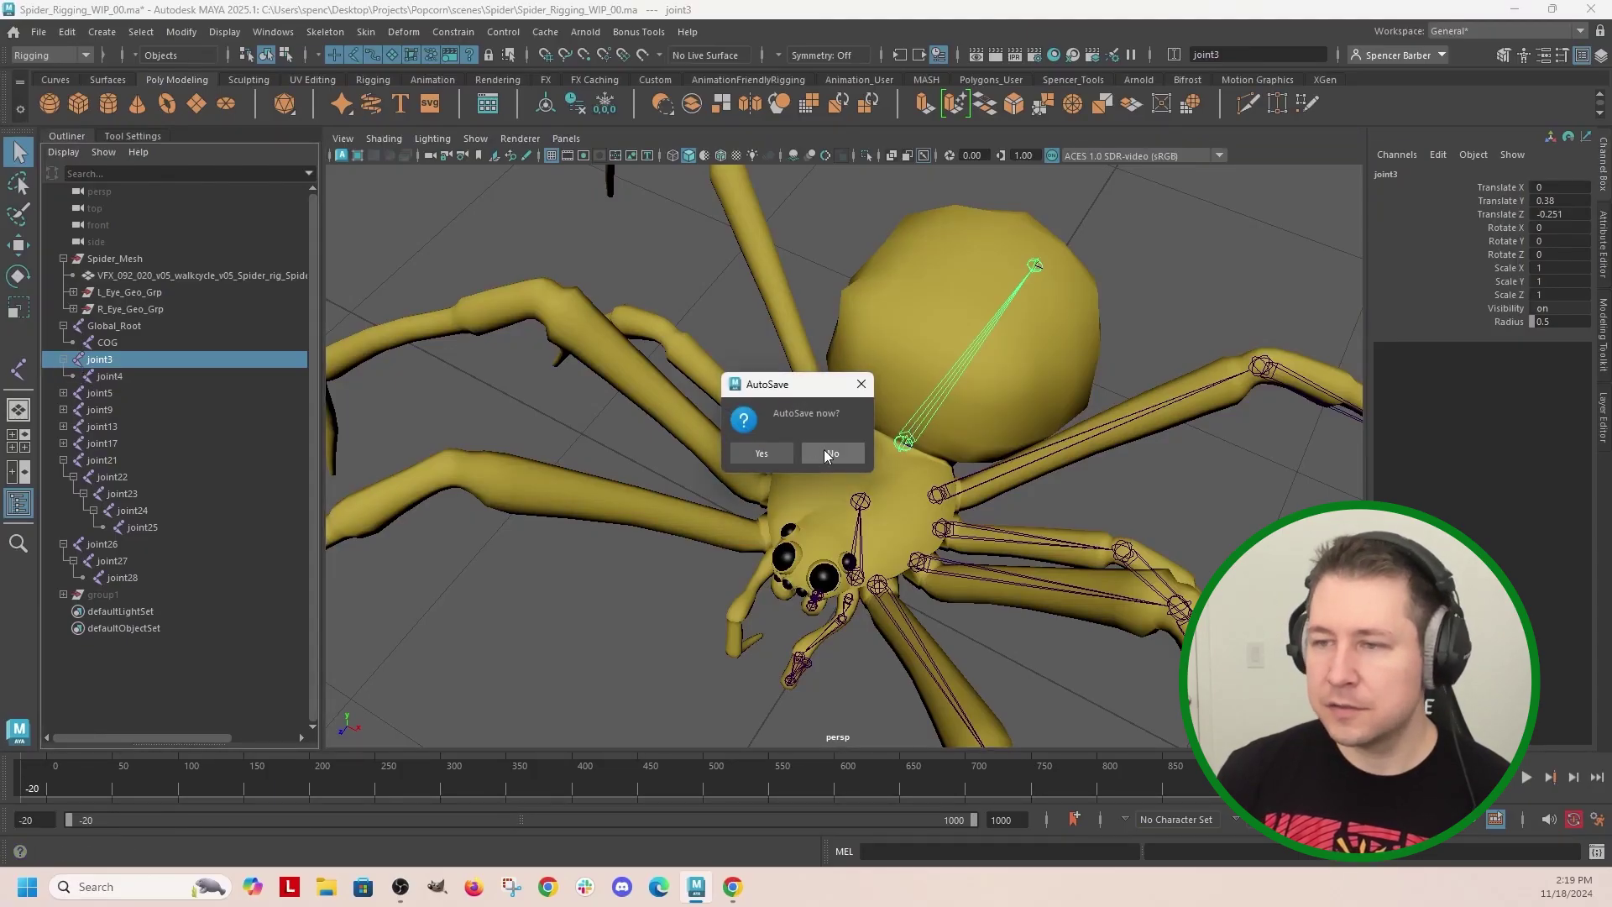
pyautogui.click(828, 447)
pyautogui.hotkey('ctrl', 's')
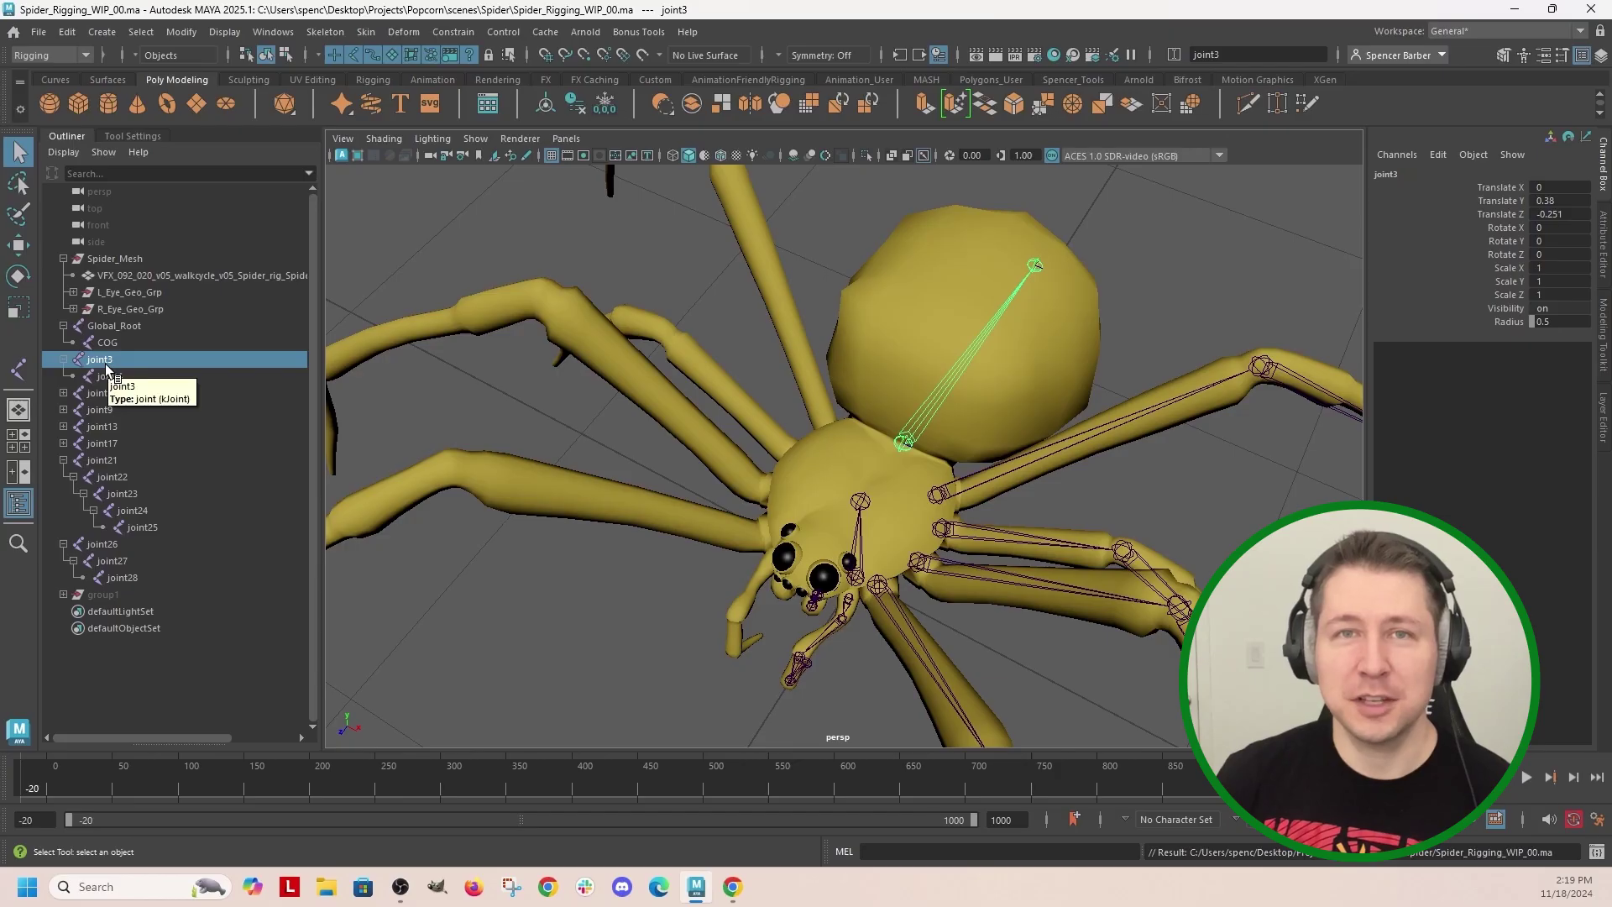
# Step: Rename joint3 to Abdomen_Base, then move the selection down to joint4
pyautogui.doubleClick(101, 360)
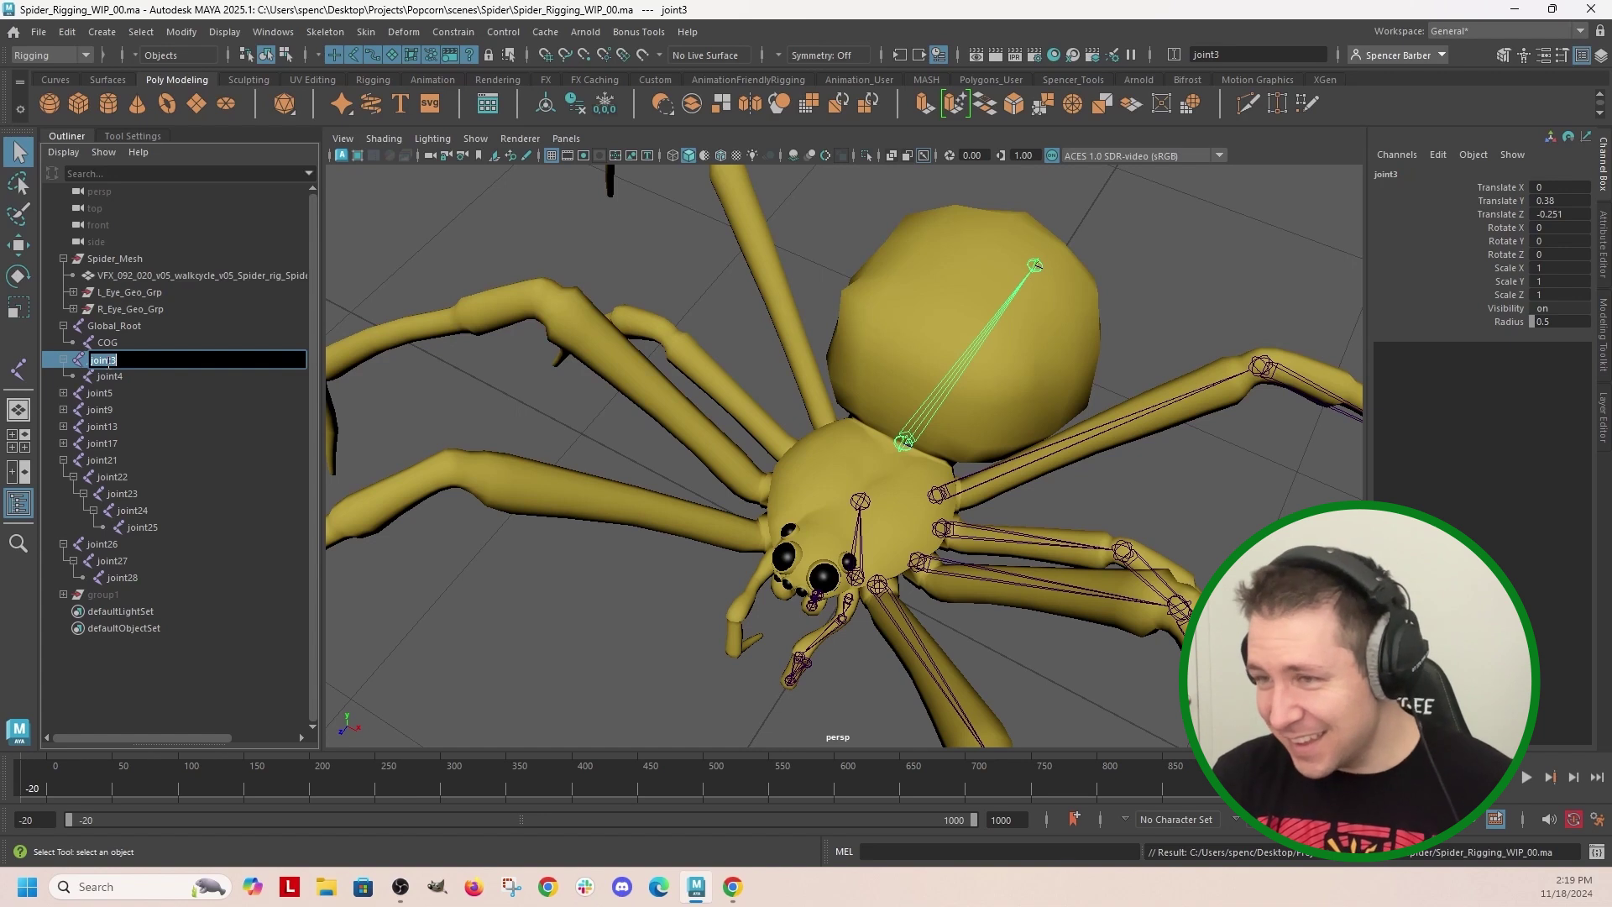
pyautogui.write('Abdomen_')
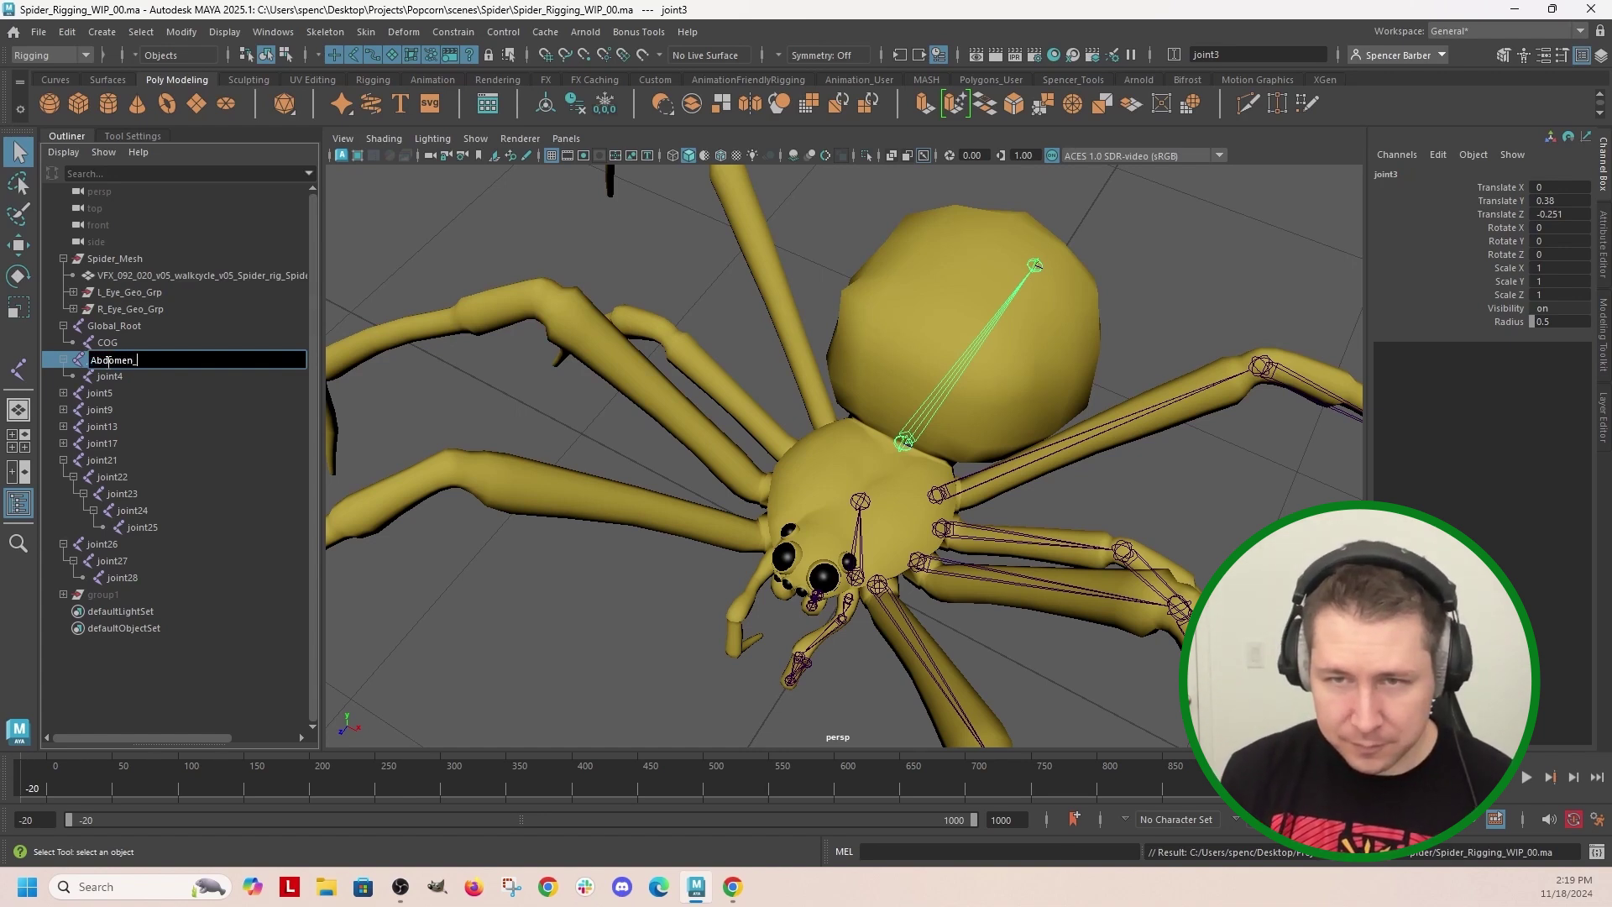
pyautogui.write('Base')
pyautogui.press('Return')
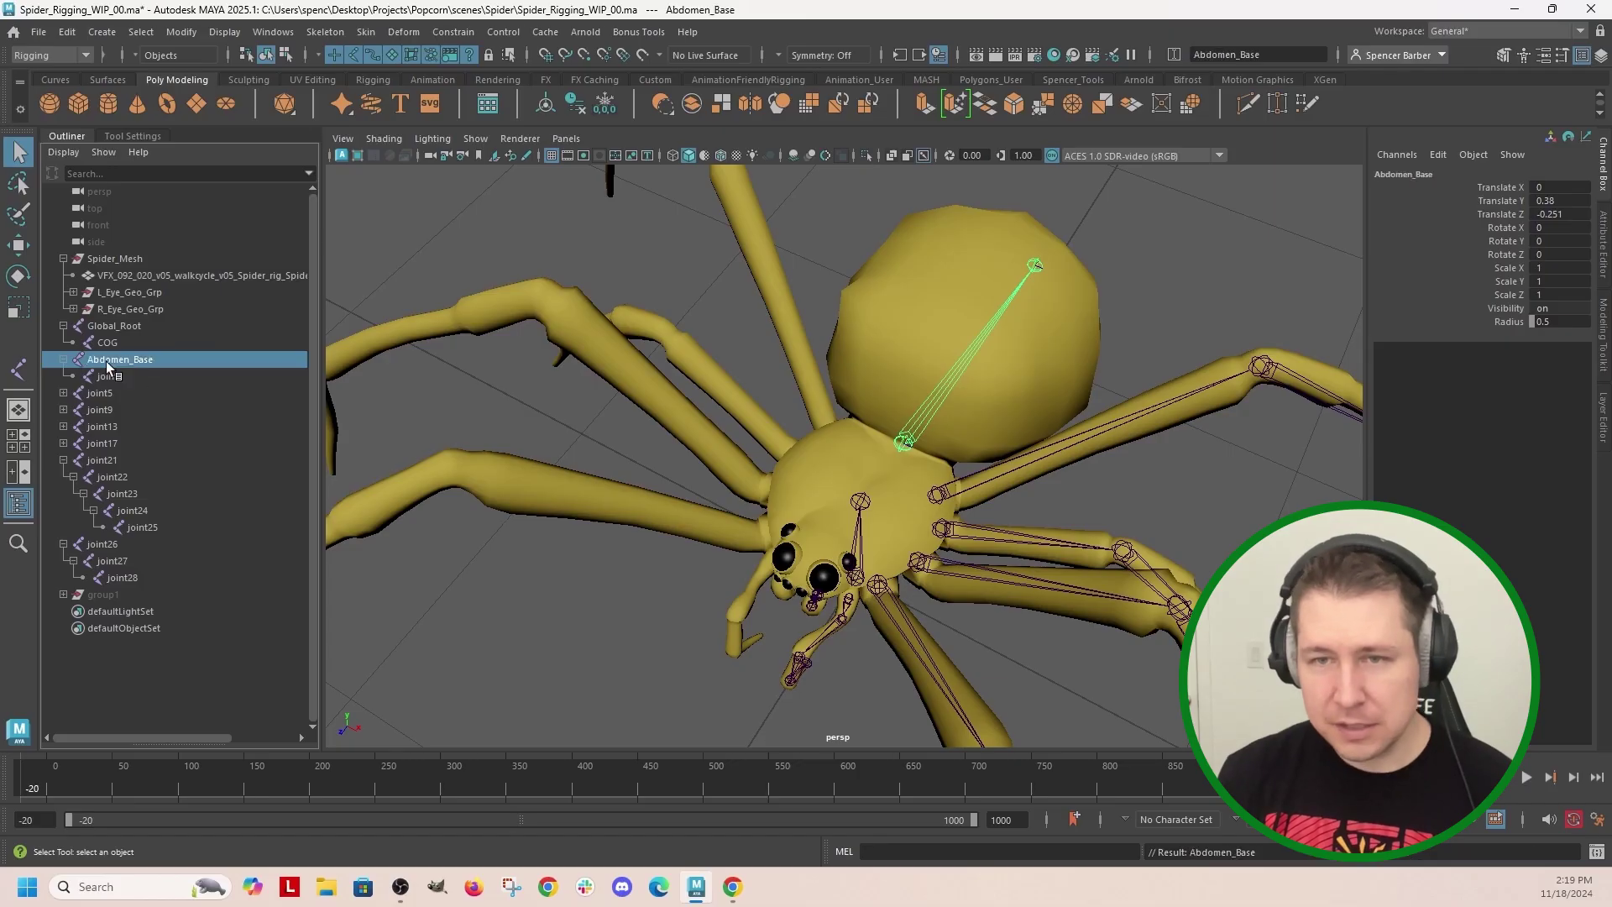
pyautogui.press('Down')
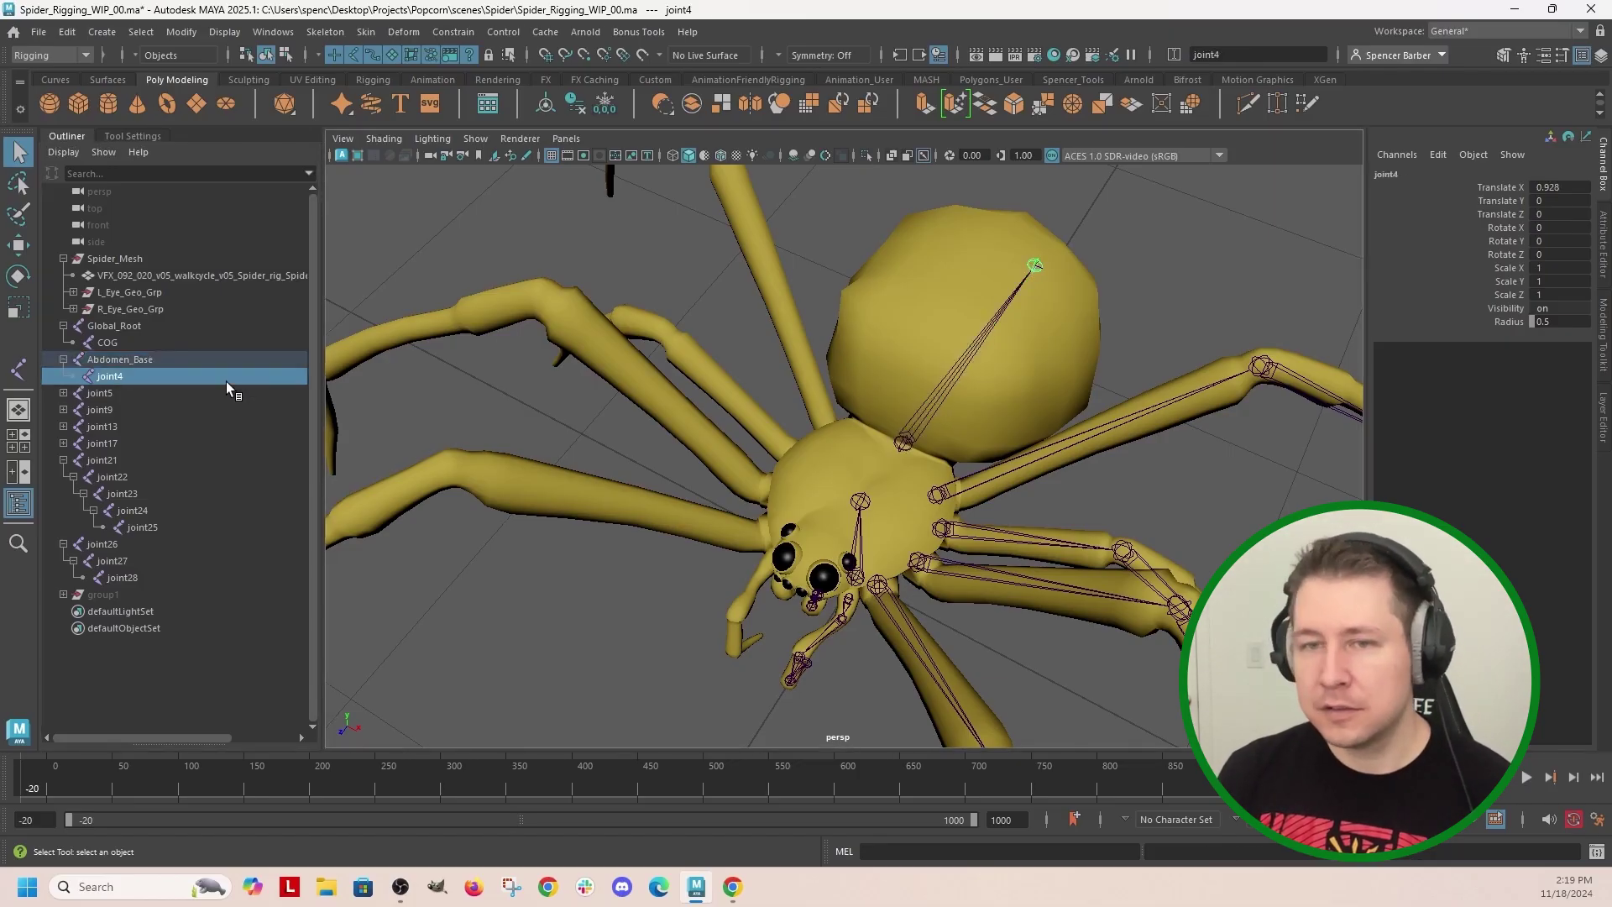
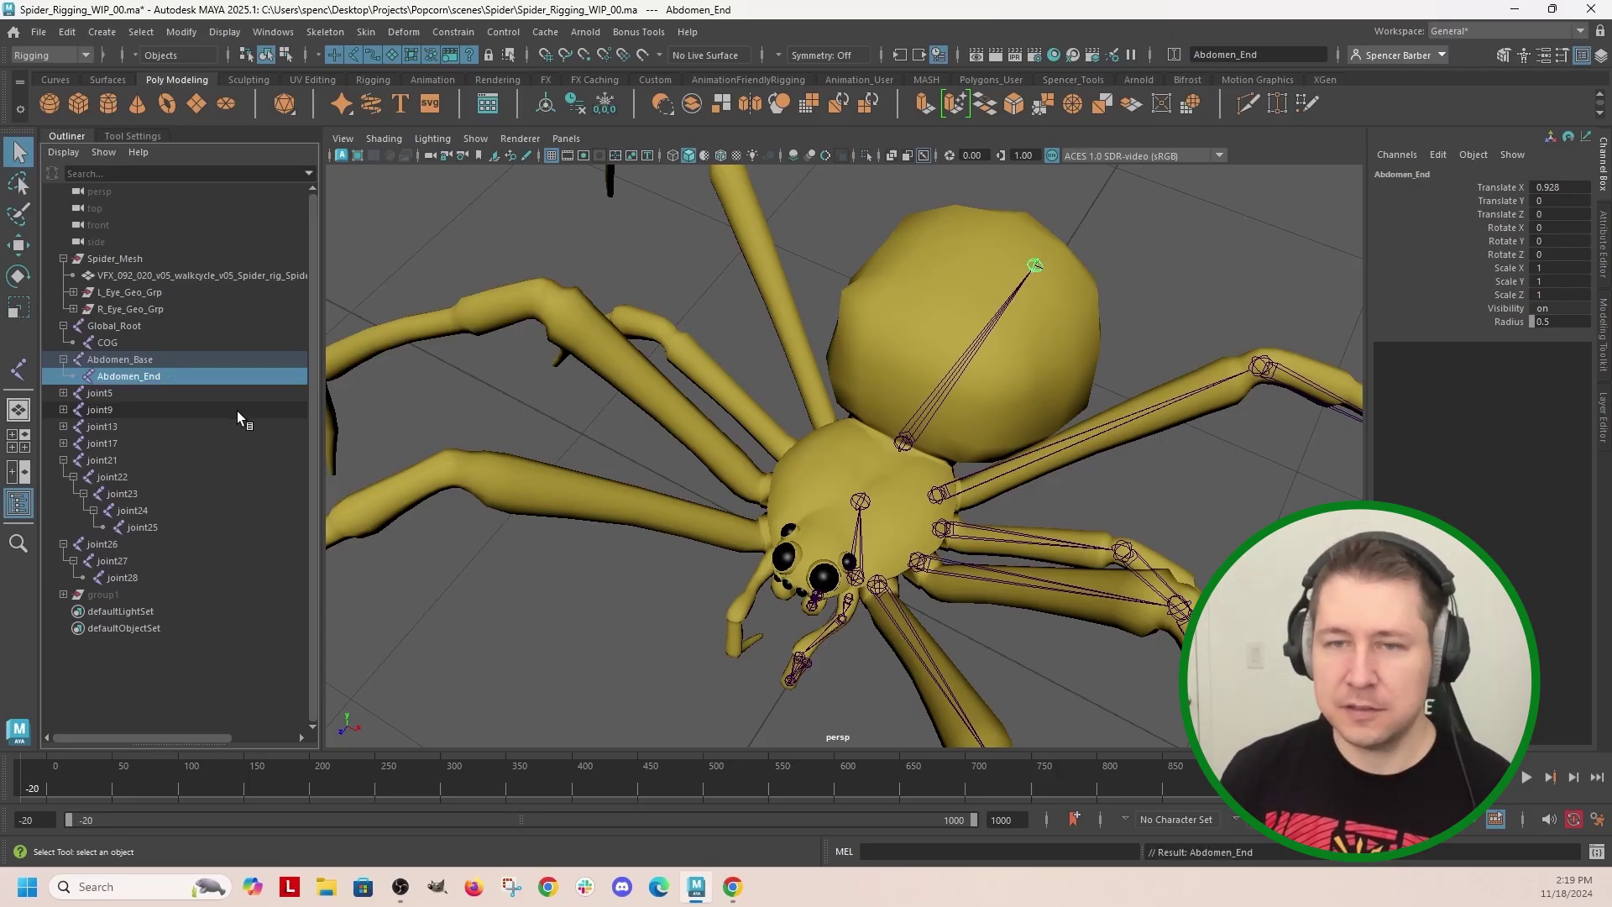
# Step: Parent Abdomen_Base under the COG joint in the Outliner
pyautogui.click(123, 360)
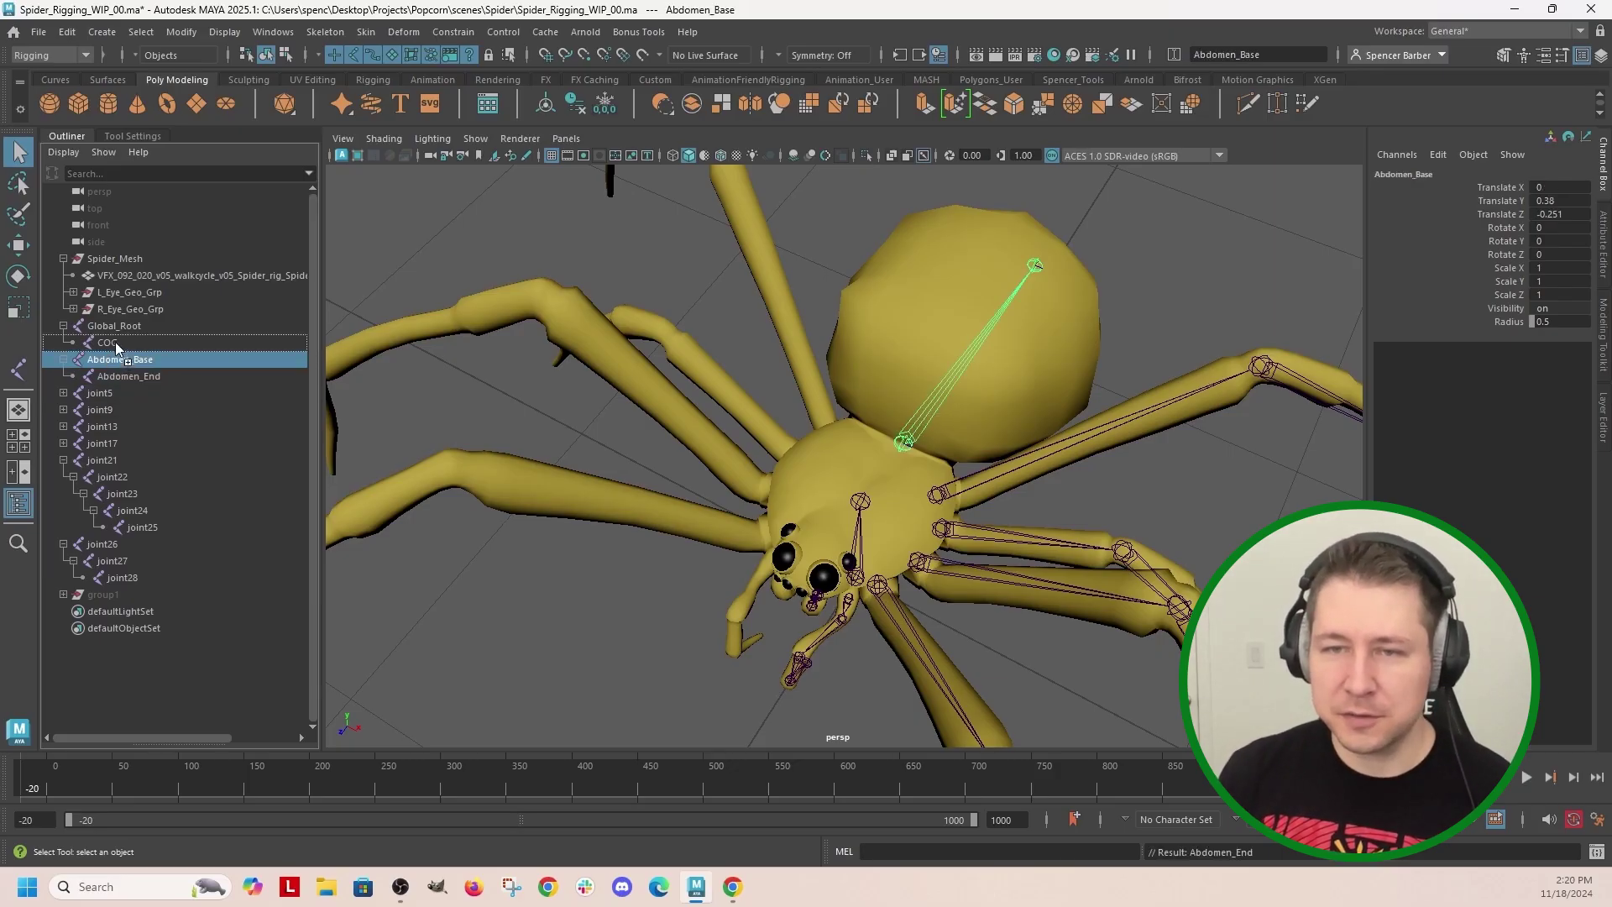
pyautogui.moveTo(122, 360); pyautogui.dragTo(111, 343, button='middle')
pyautogui.moveTo(790, 402)
pyautogui.keyDown('alt'); pyautogui.mouseDown()
pyautogui.moveTo(857, 444)
pyautogui.moveTo(1052, 458)
pyautogui.moveTo(1087, 488)
pyautogui.mouseUp(); pyautogui.keyUp('alt')
# Step: Orbit around the spider to review the joint5 and joint17 leg chains
pyautogui.click(978, 455)
pyautogui.keyDown('alt'); pyautogui.moveTo(977, 454); pyautogui.dragTo(769, 433); pyautogui.keyUp('alt')
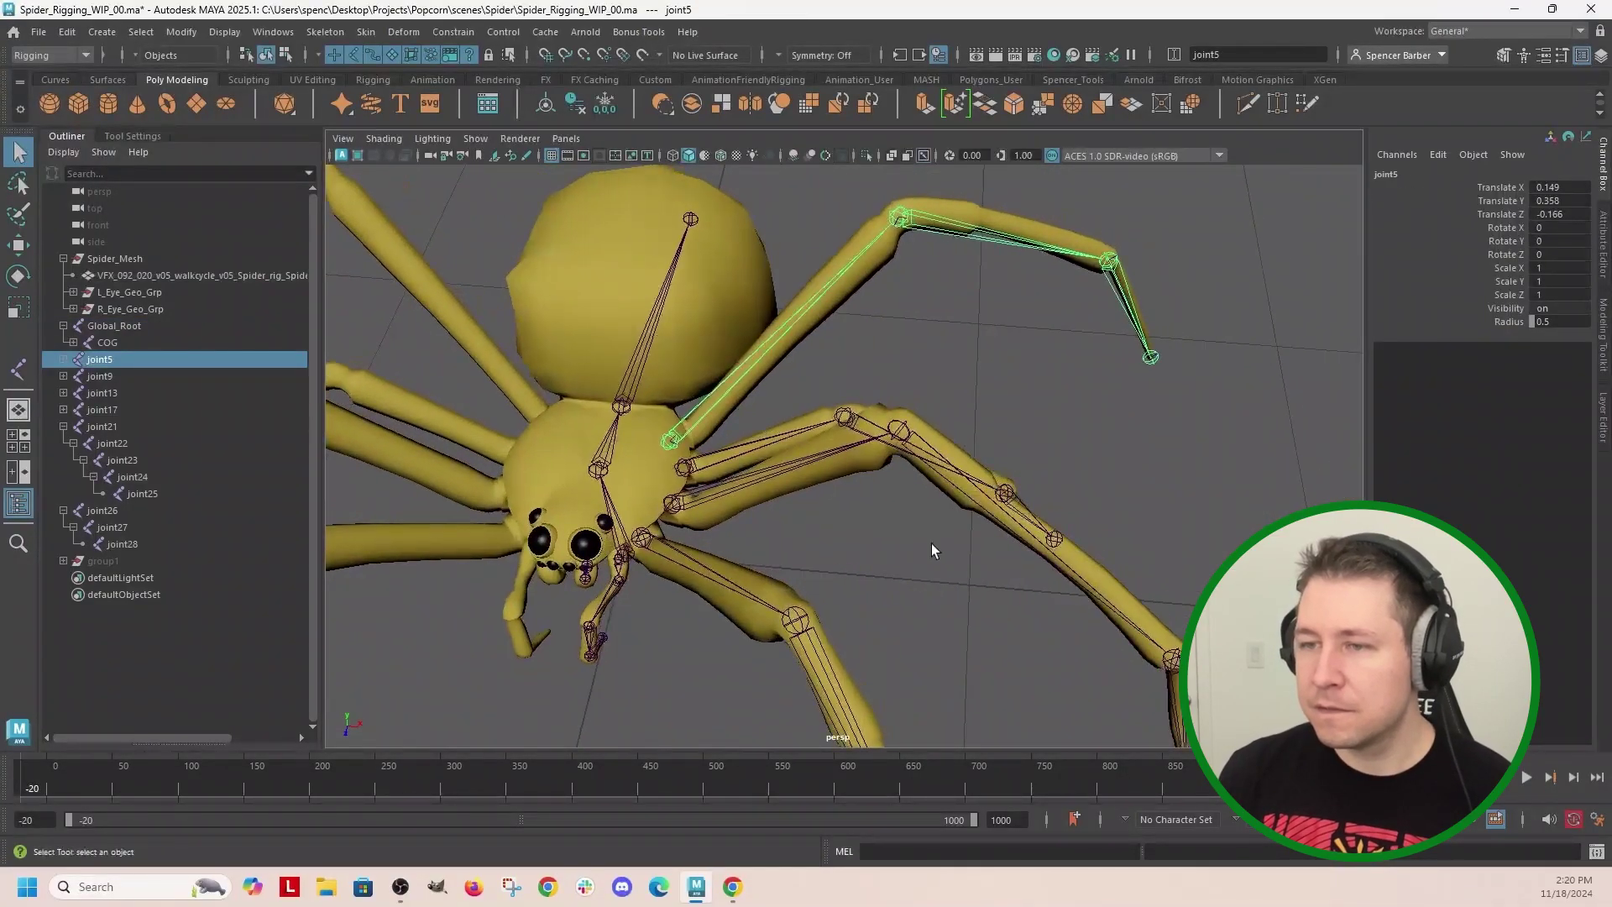
pyautogui.moveTo(933, 495)
pyautogui.keyDown('alt'); pyautogui.mouseDown()
pyautogui.moveTo(900, 573)
pyautogui.moveTo(907, 554)
pyautogui.mouseUp(); pyautogui.keyUp('alt')
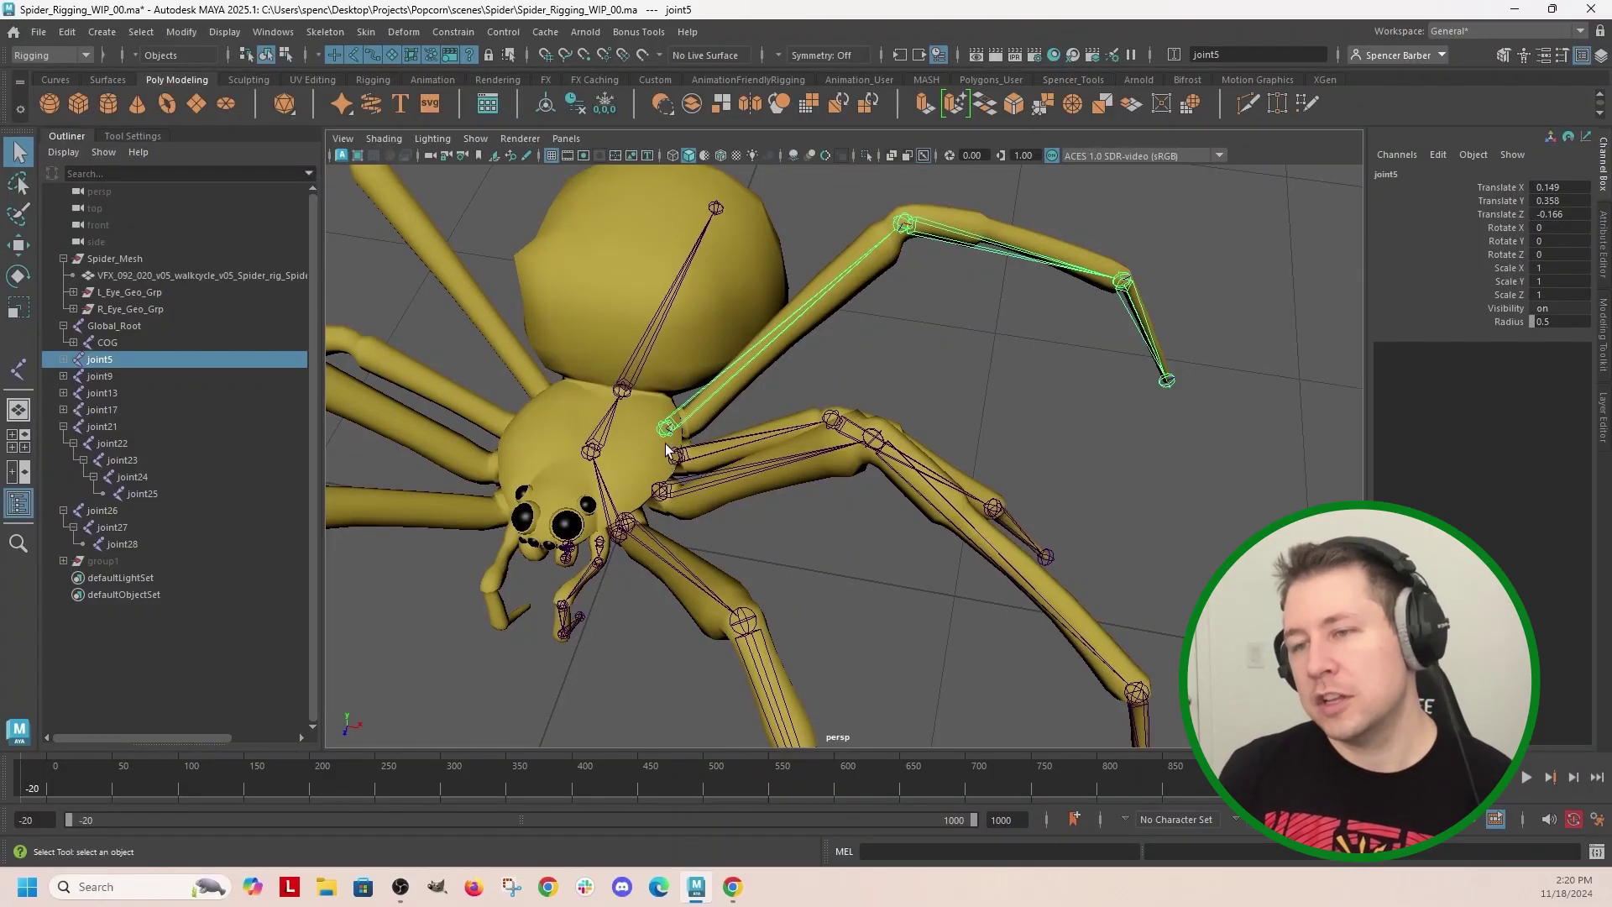
pyautogui.keyDown('alt'); pyautogui.moveTo(673, 429); pyautogui.dragTo(687, 489); pyautogui.keyUp('alt')
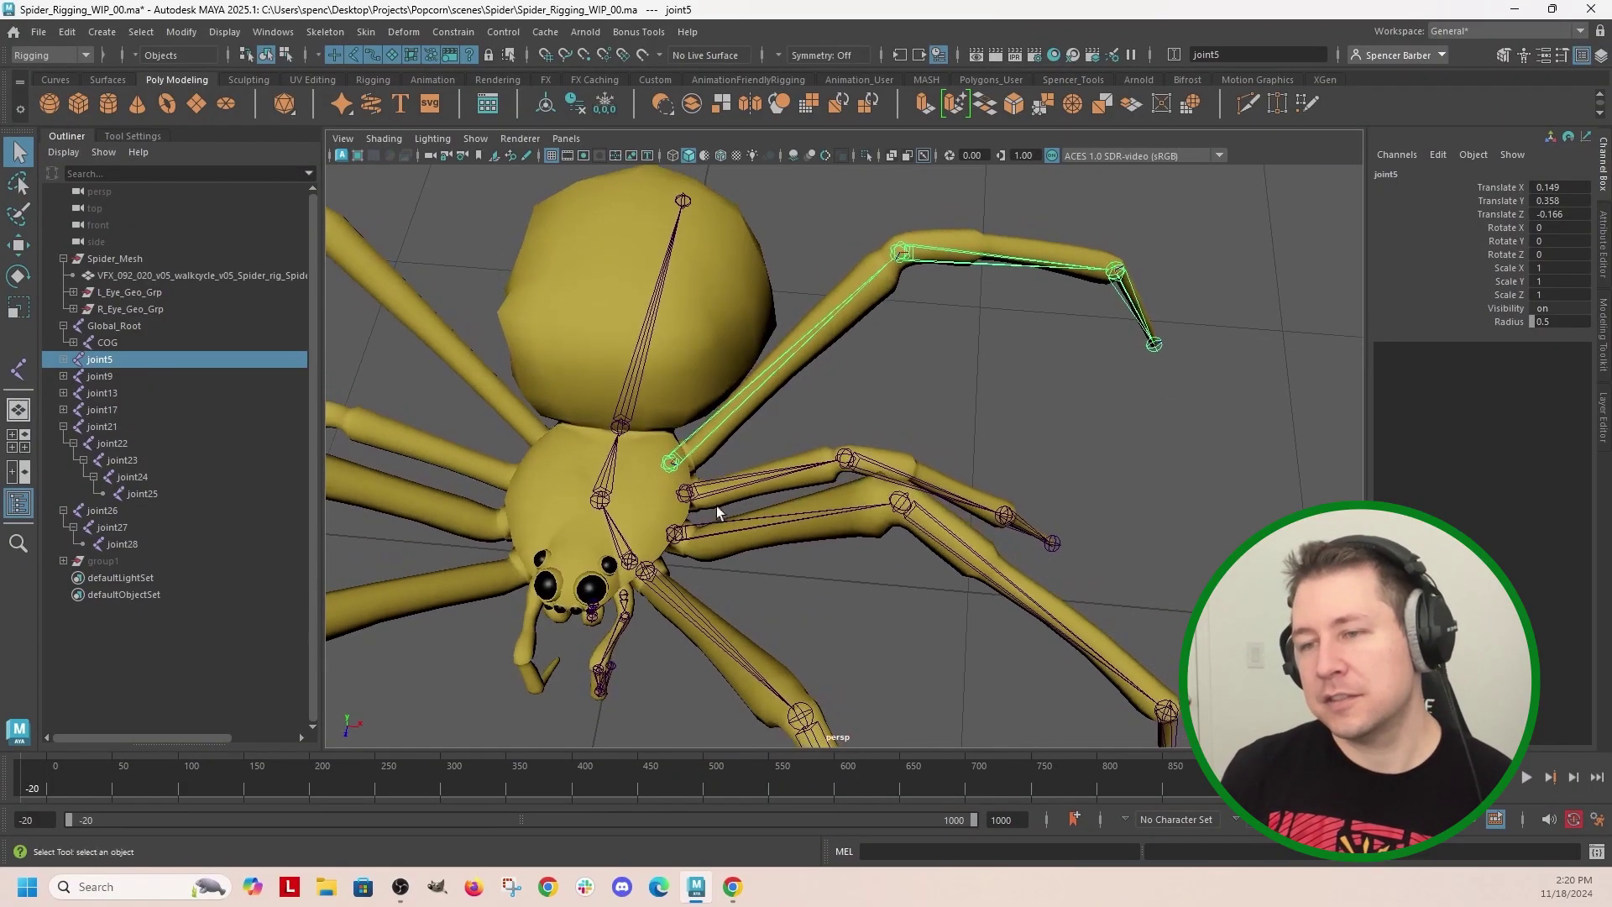
pyautogui.scroll(-3, 710, 451)
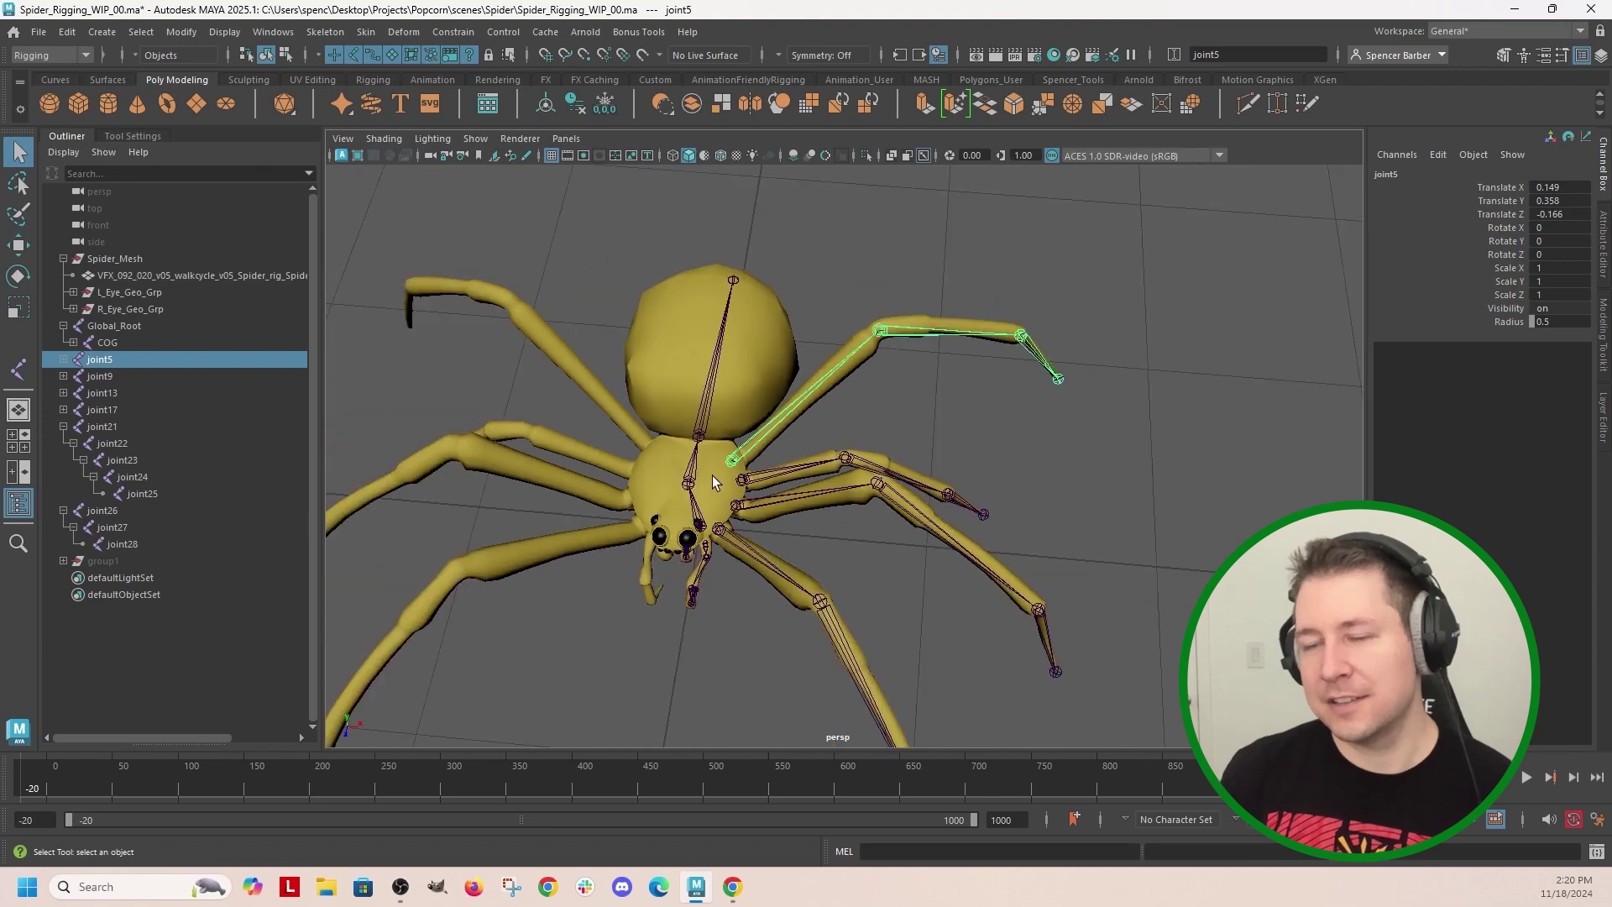
pyautogui.moveTo(715, 485)
pyautogui.keyDown('alt'); pyautogui.mouseDown()
pyautogui.moveTo(642, 634)
pyautogui.moveTo(669, 561)
pyautogui.moveTo(862, 573)
pyautogui.moveTo(885, 596)
pyautogui.moveTo(571, 582)
pyautogui.mouseUp(); pyautogui.keyUp('alt')
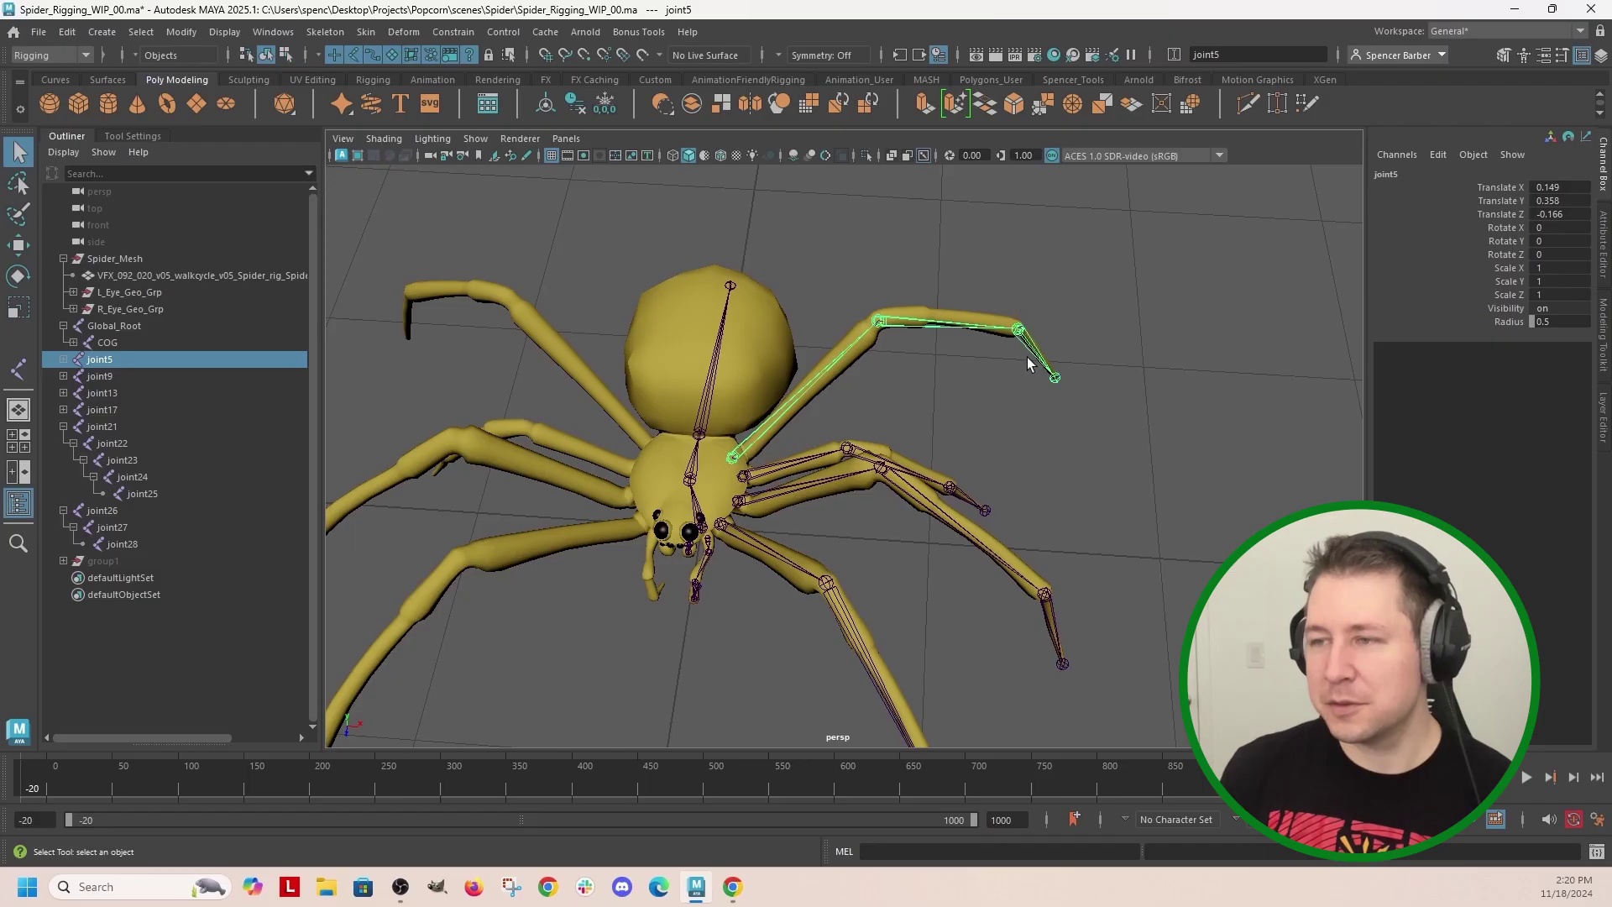
pyautogui.moveTo(744, 652)
pyautogui.keyDown('alt'); pyautogui.mouseDown()
pyautogui.moveTo(751, 544)
pyautogui.moveTo(839, 496)
pyautogui.mouseUp(); pyautogui.keyUp('alt')
pyautogui.click(744, 527)
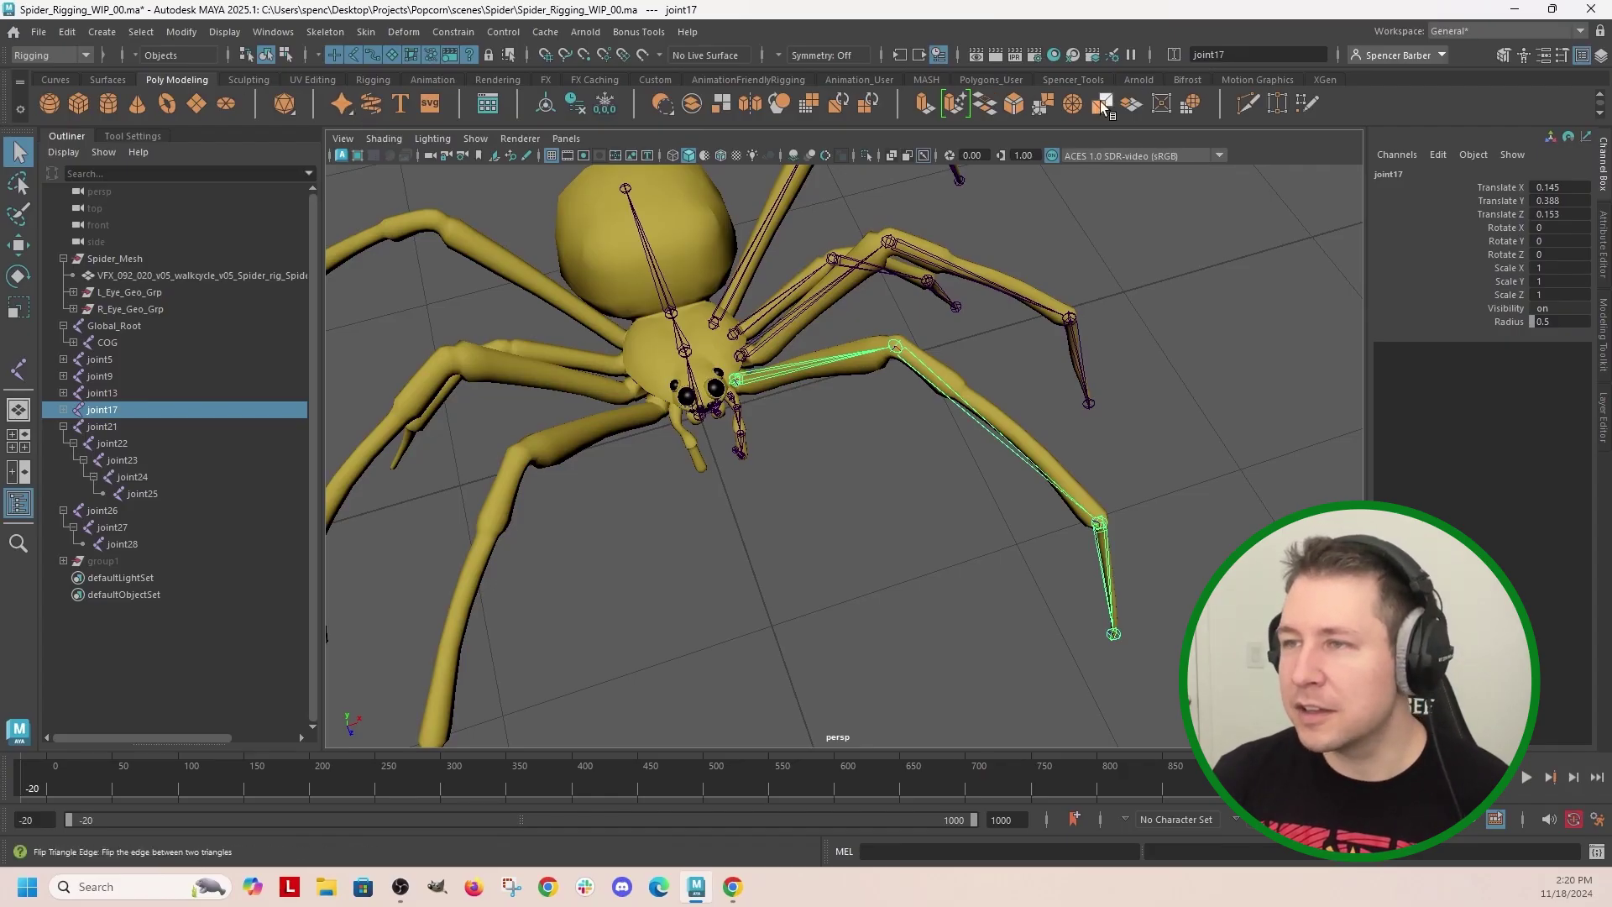
# Step: Expand the joint5, joint9, joint13 and joint17 leg hierarchies on the AnimationFriendlyRigging shelf
pyautogui.click(755, 79)
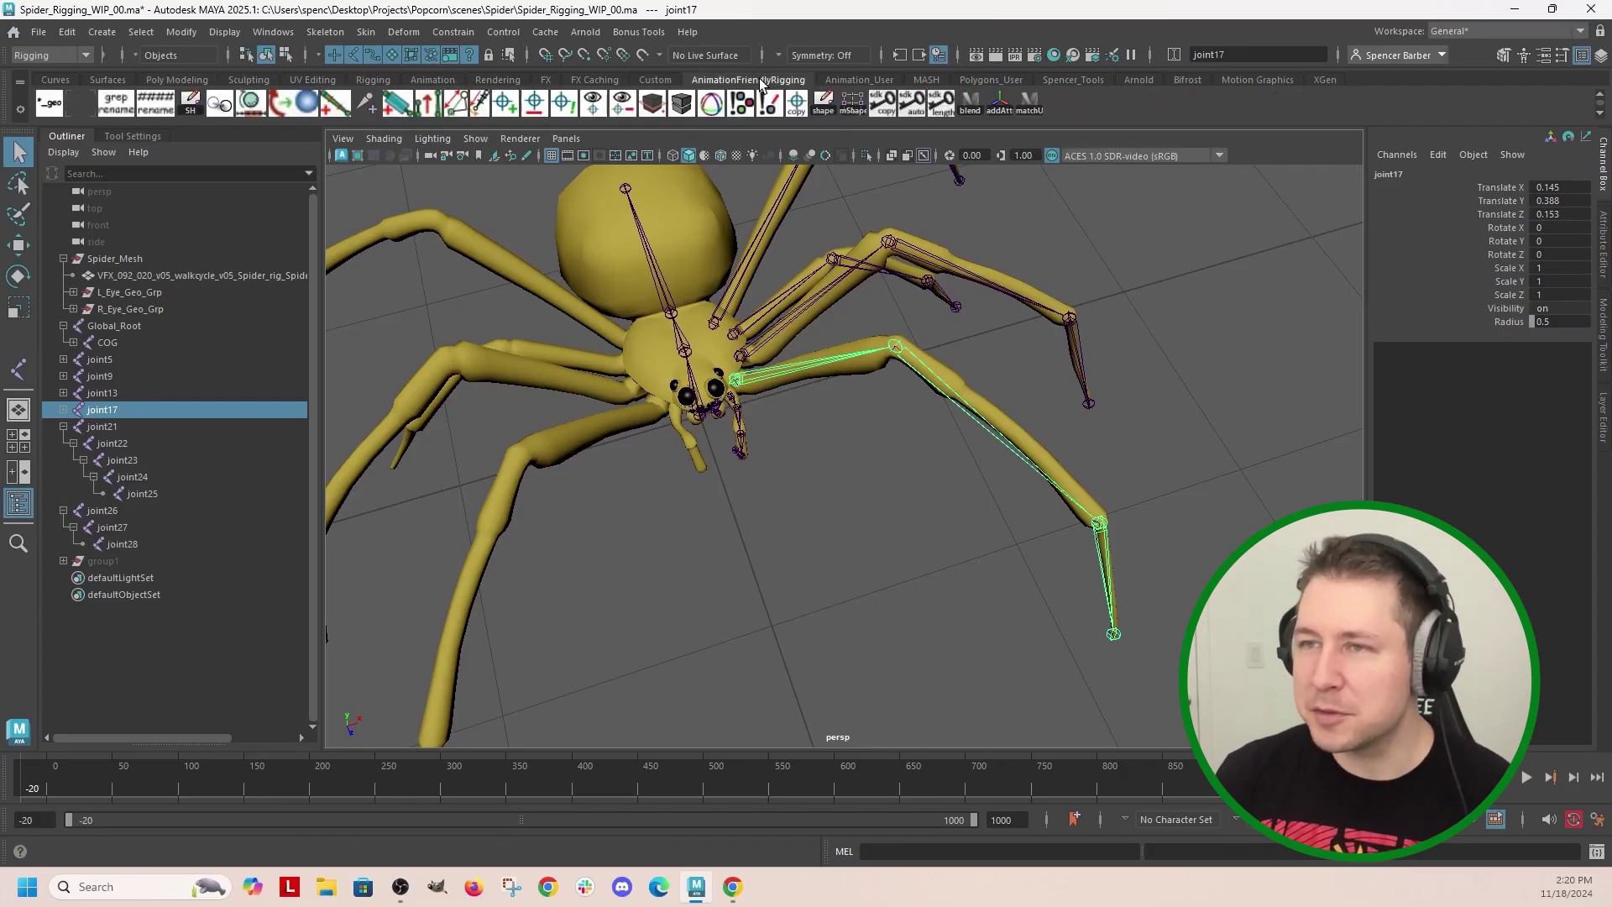
pyautogui.click(62, 409)
pyautogui.click(62, 394)
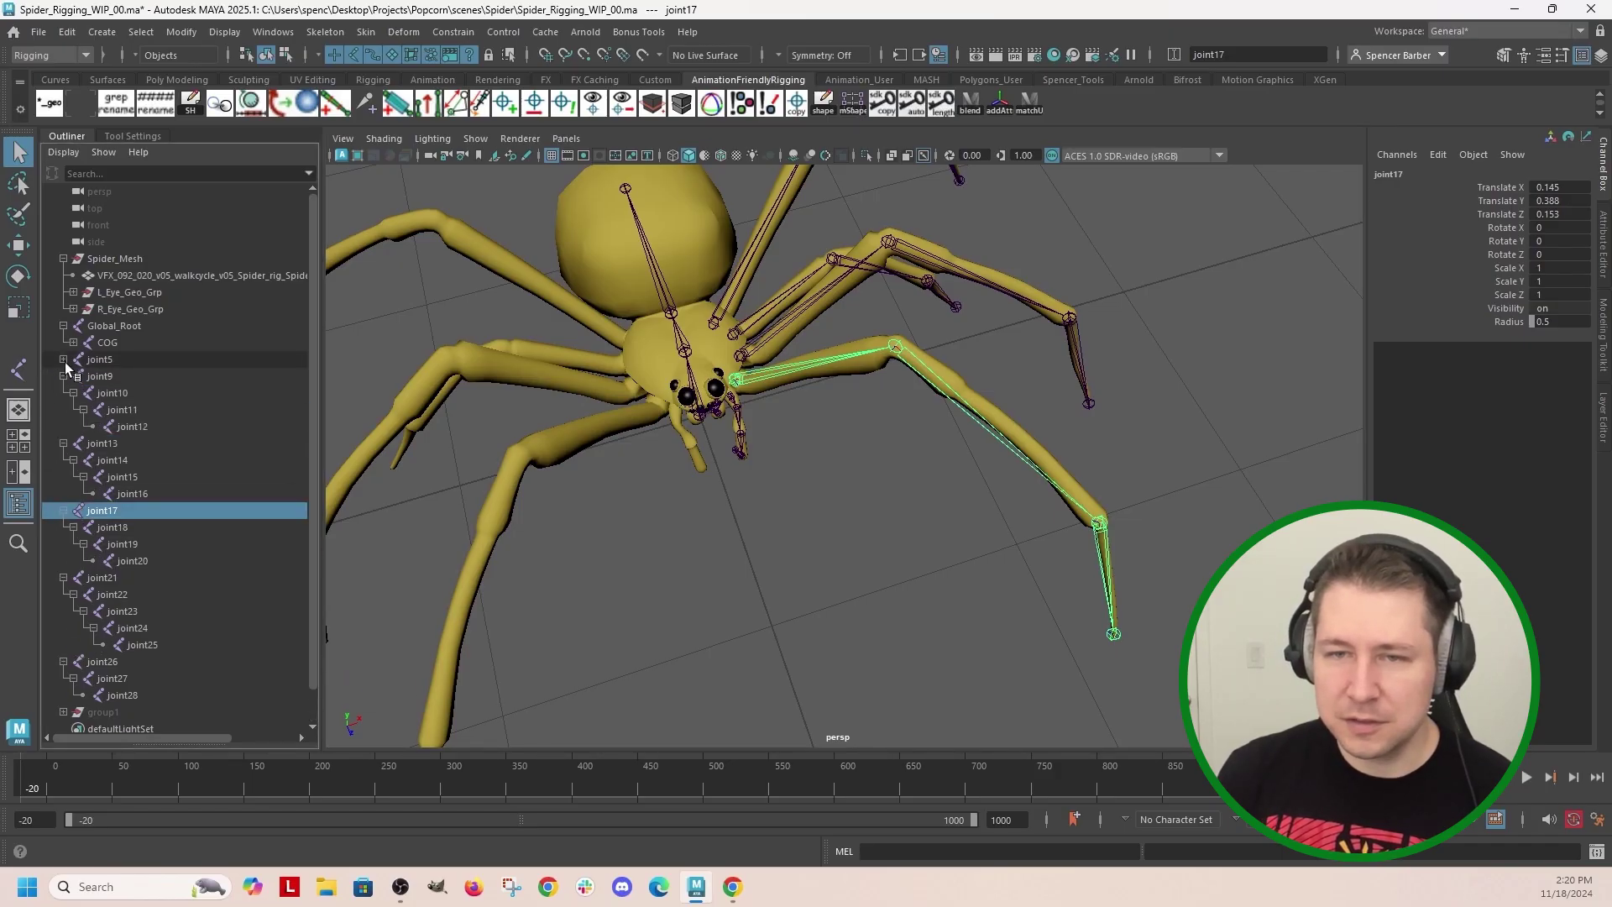
pyautogui.click(62, 362)
pyautogui.scroll(-2, 193, 372)
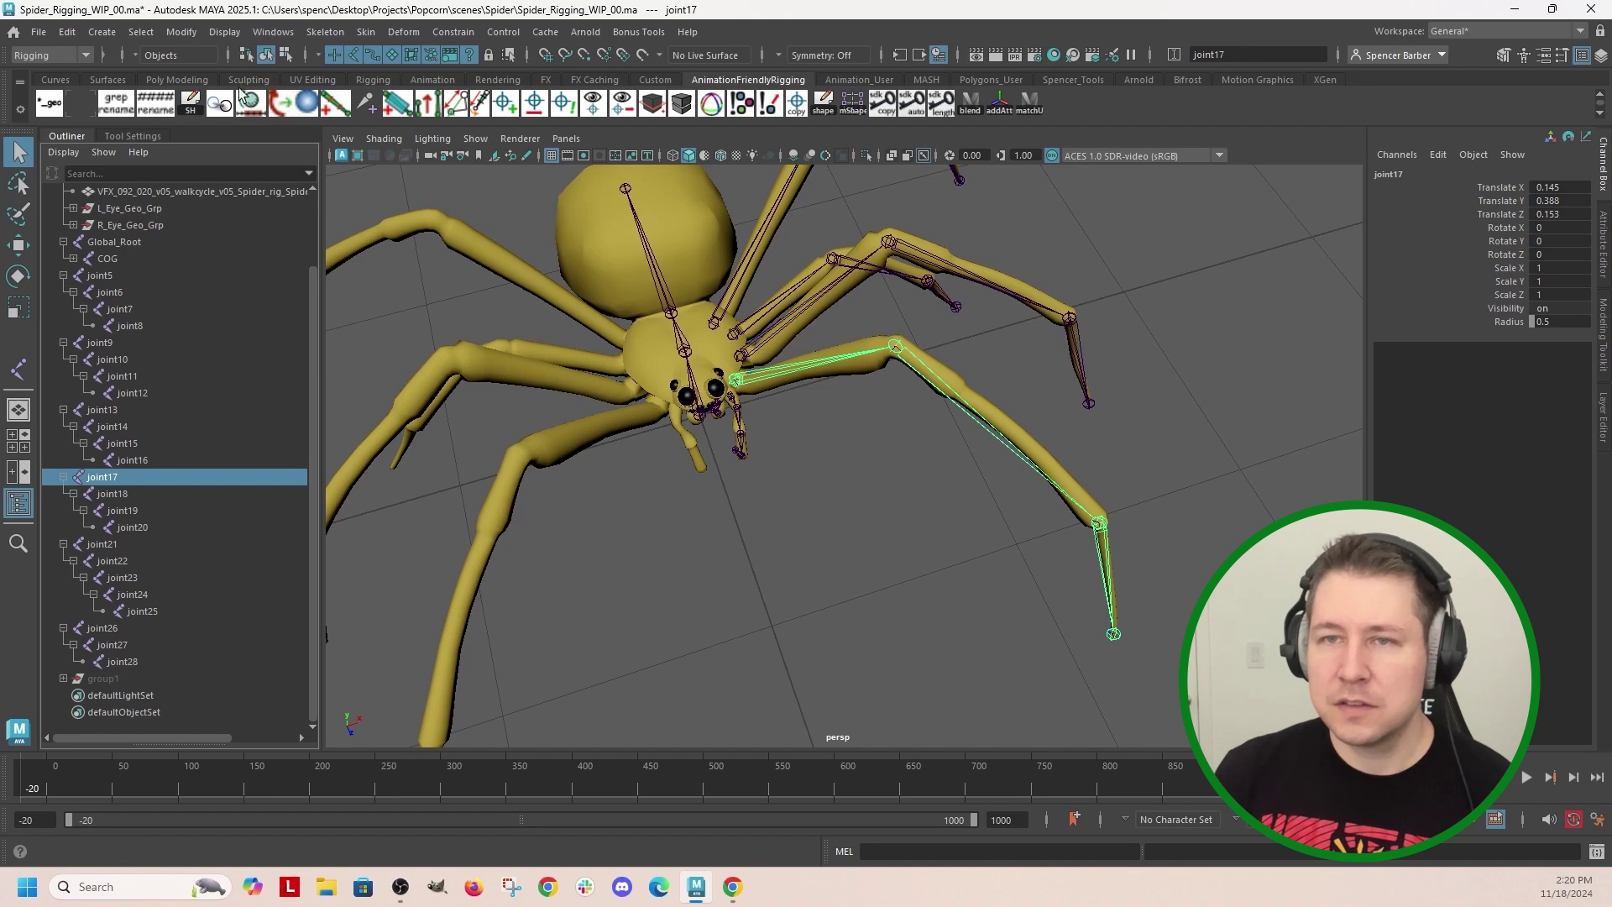
pyautogui.click(157, 106)
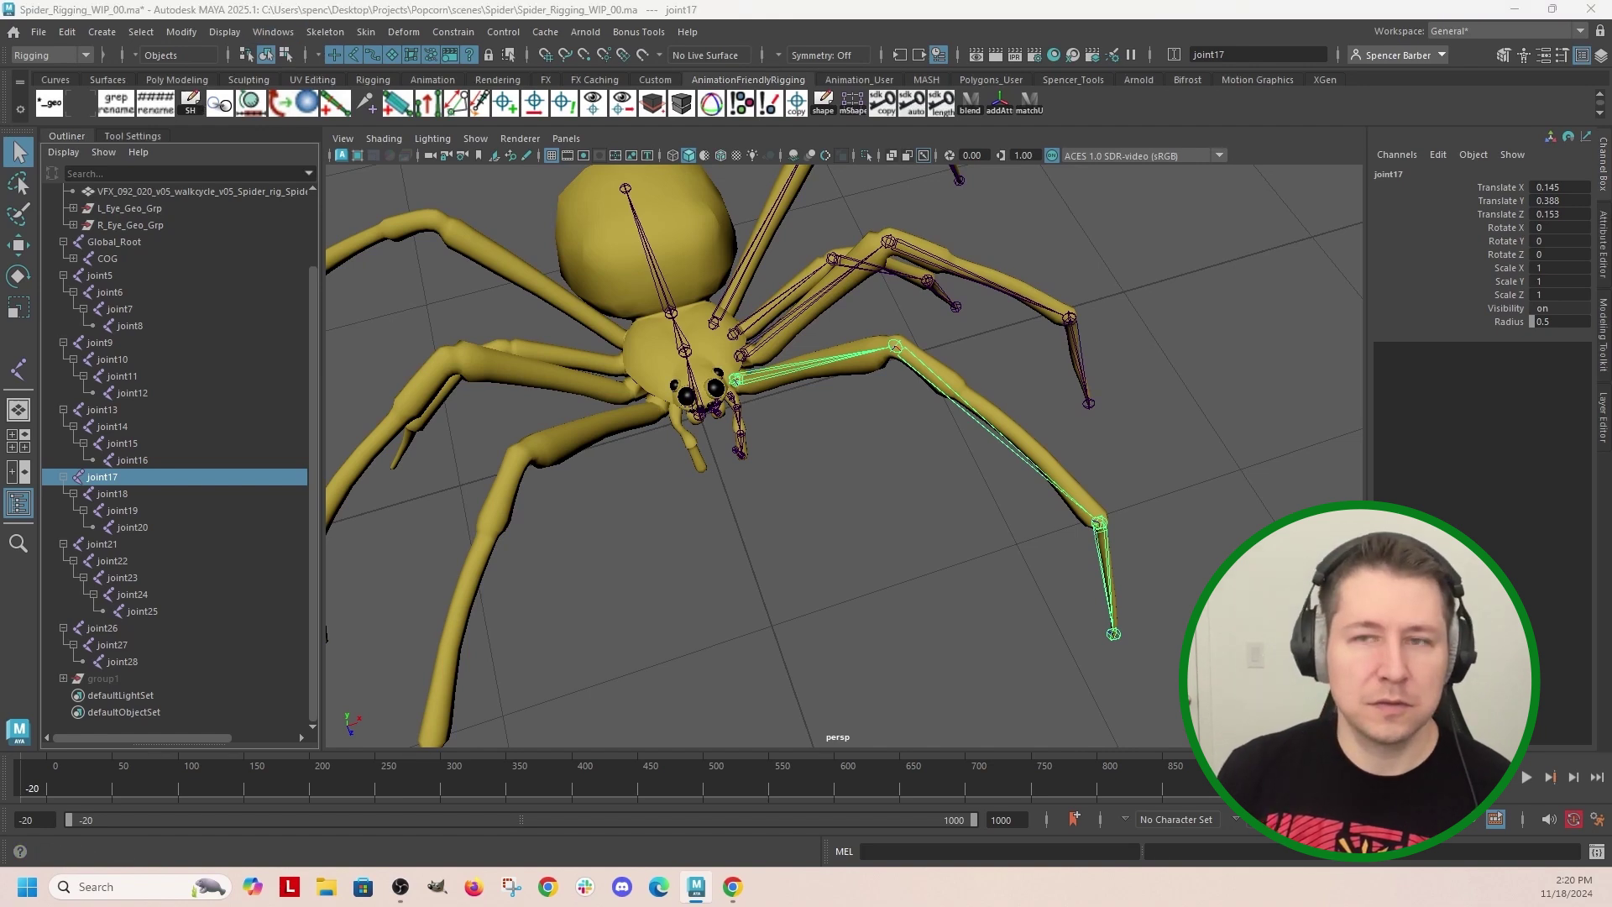
# Step: Rename joint17–joint20 with the pattern L_Leg01_Seg## in Hash Rename
pyautogui.moveTo(706, 298); pyautogui.dragTo(827, 507)
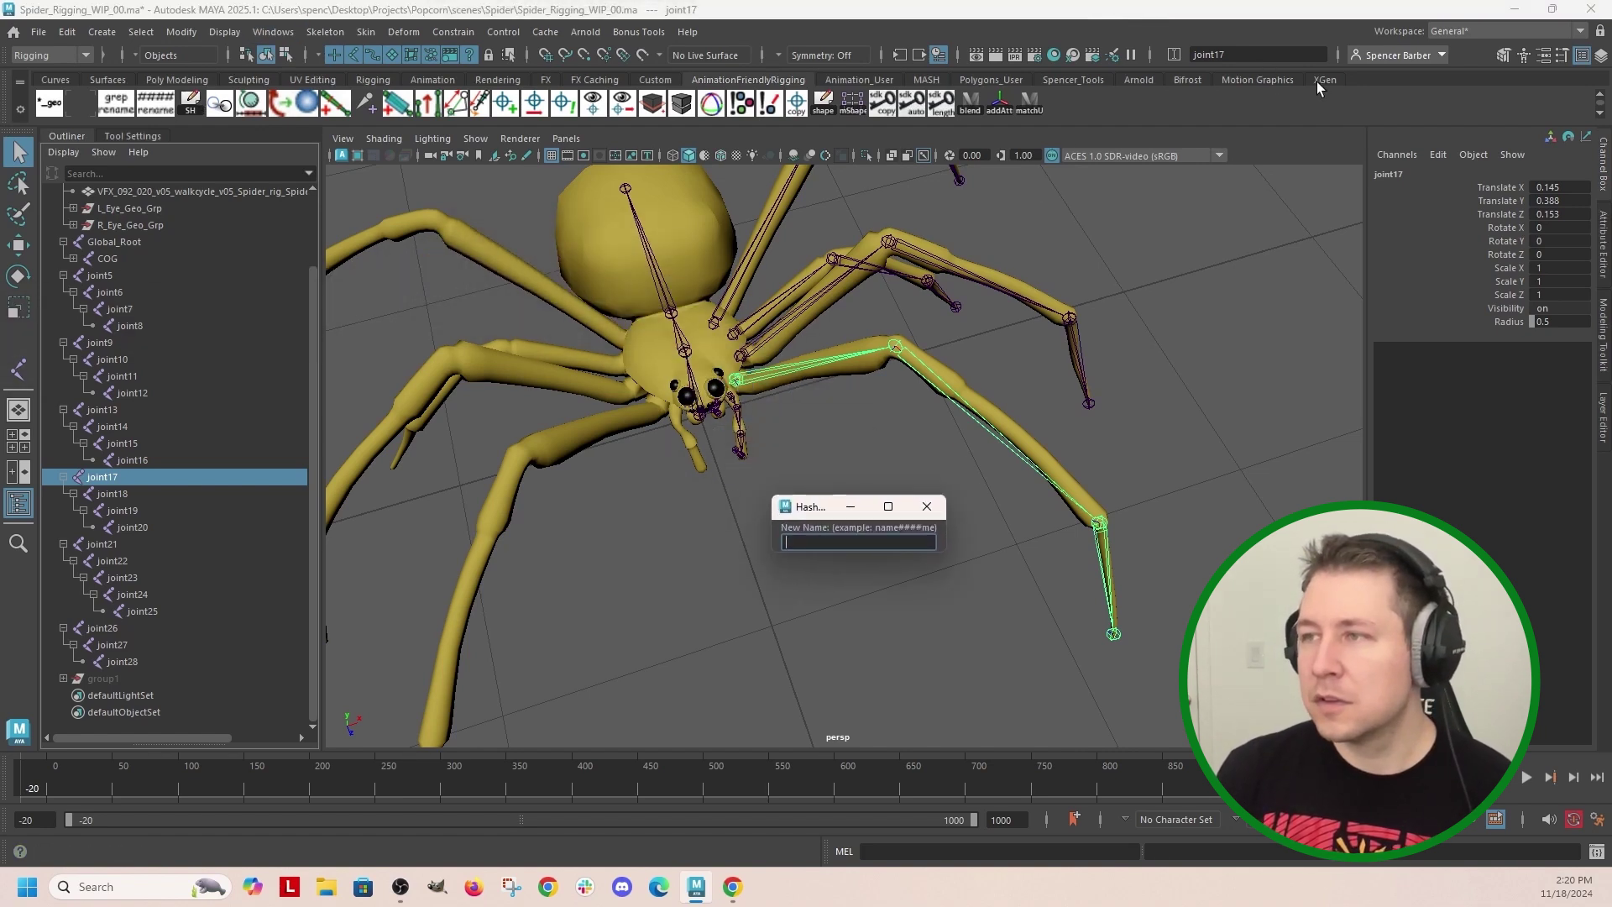
pyautogui.click(1064, 82)
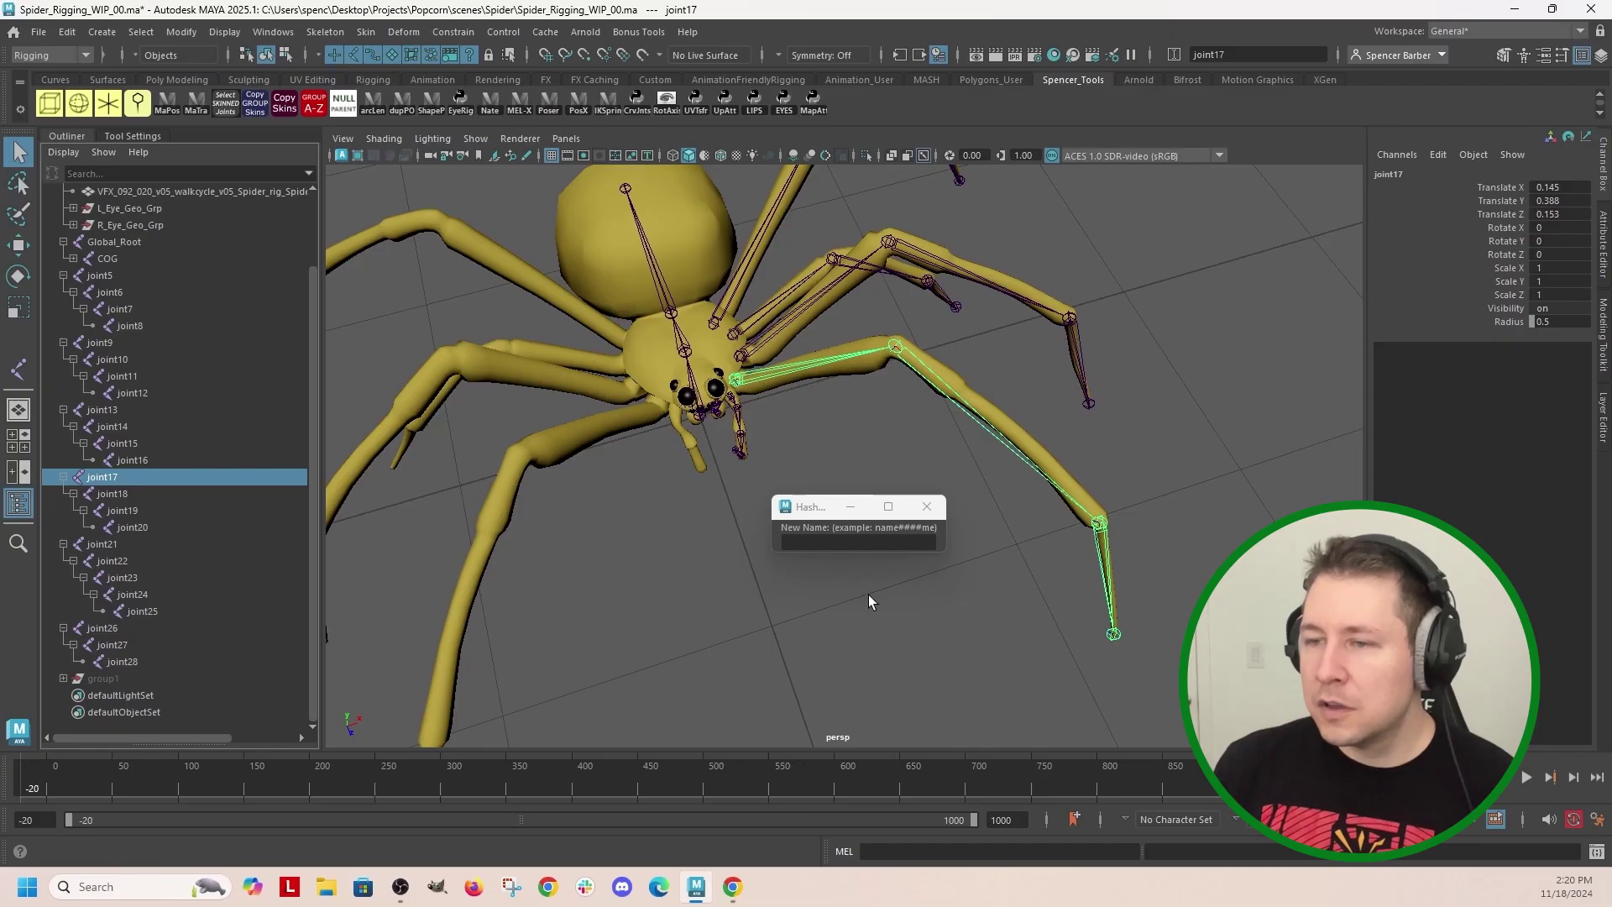
pyautogui.moveTo(819, 505); pyautogui.dragTo(819, 477)
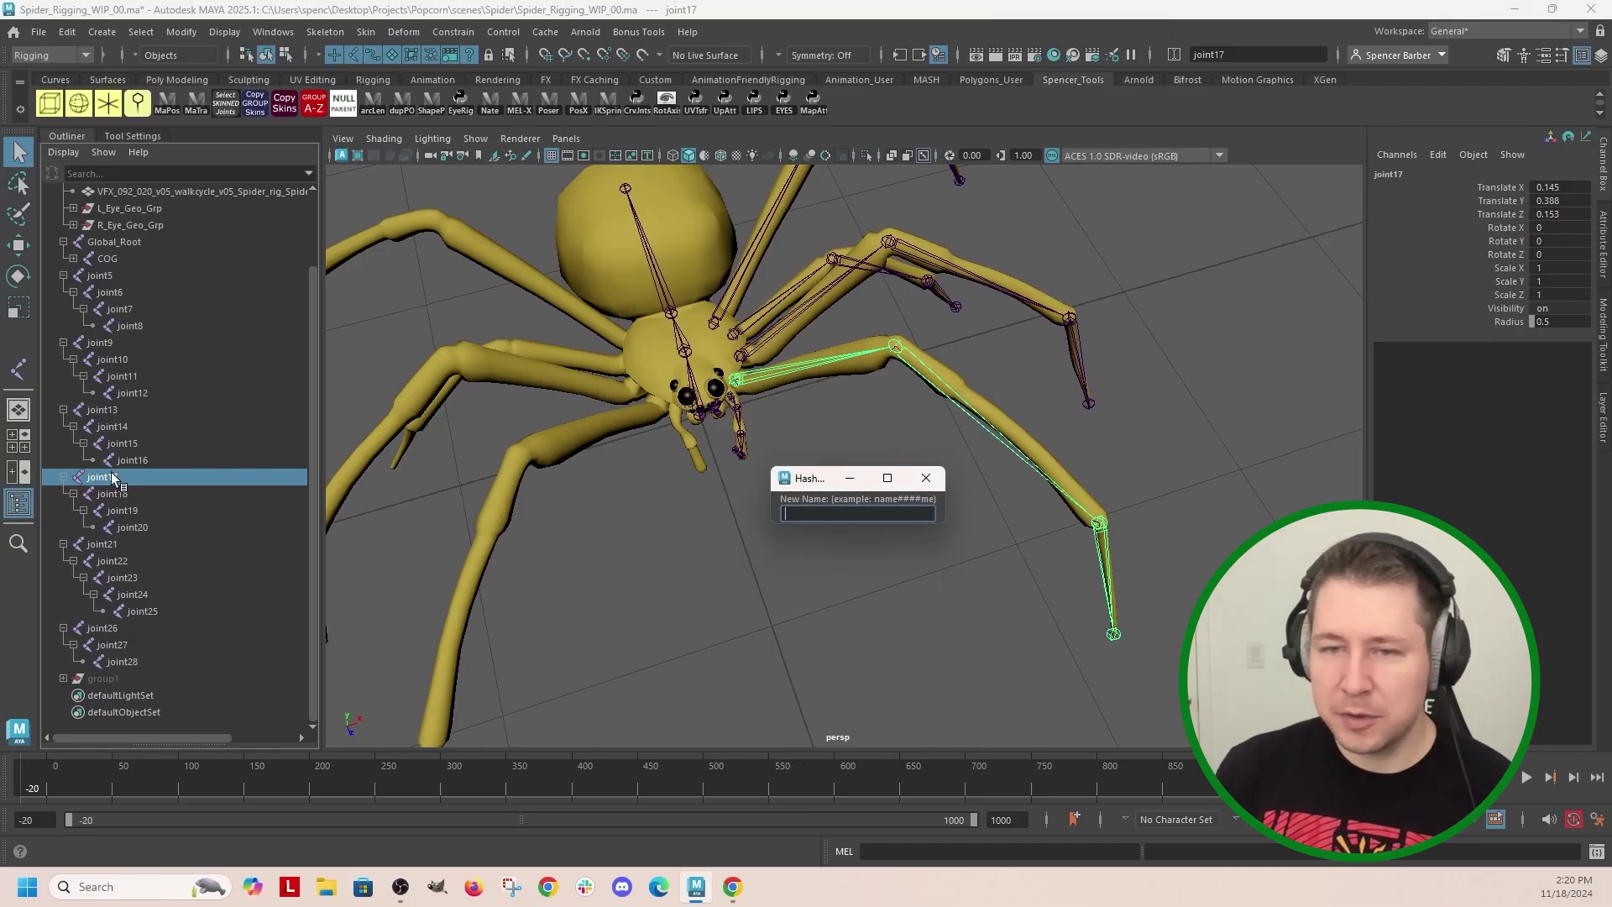
pyautogui.moveTo(111, 479); pyautogui.dragTo(133, 526)
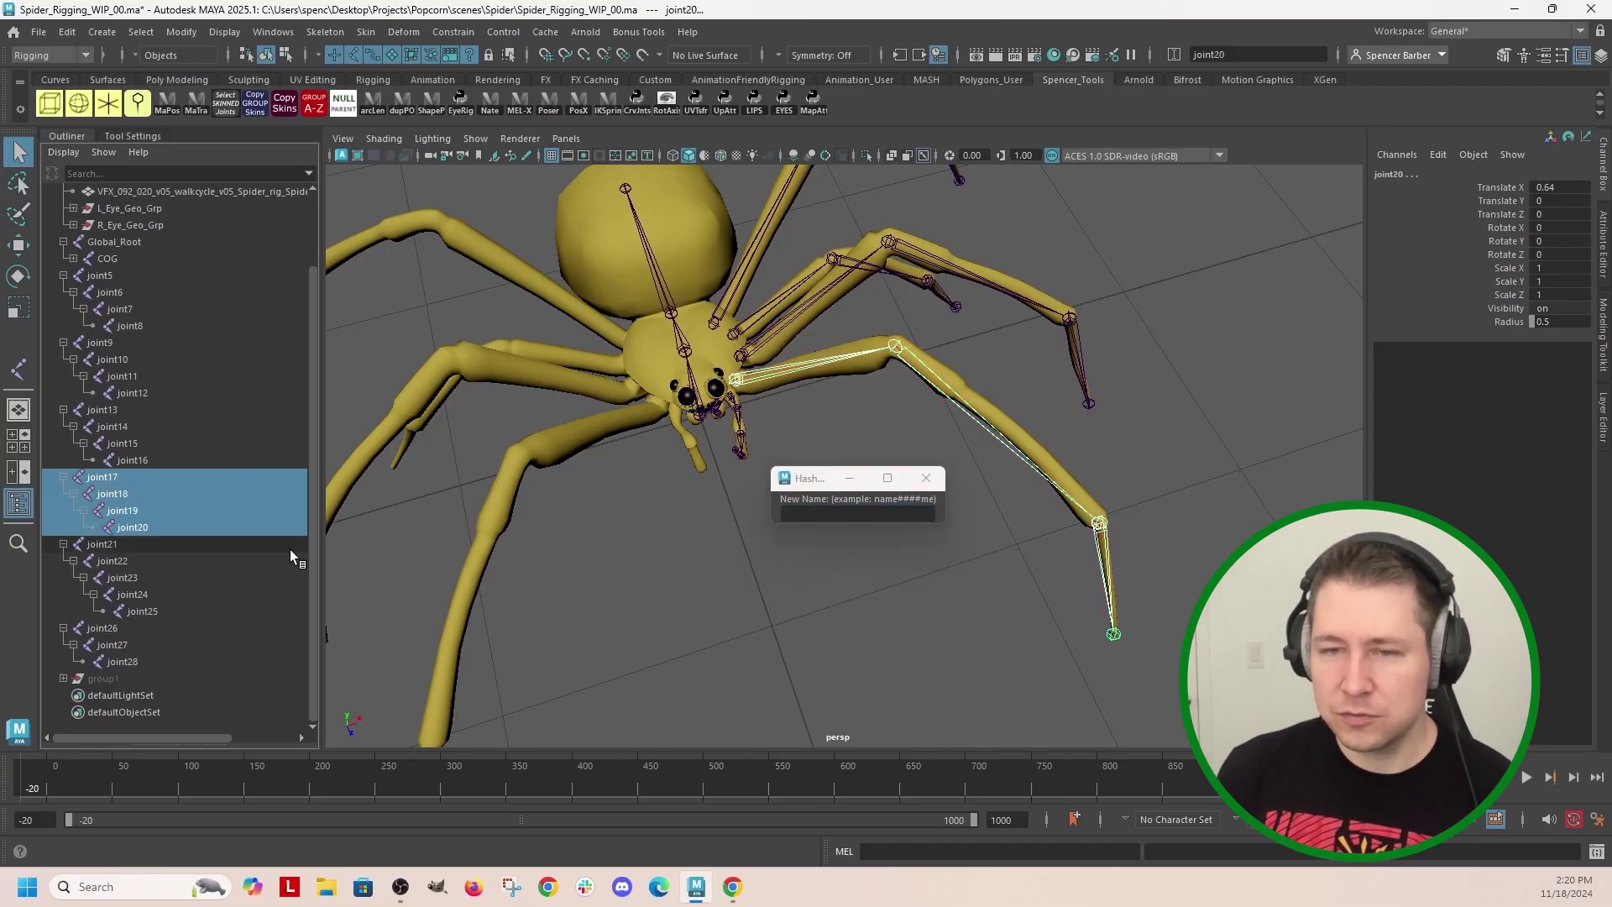
pyautogui.click(877, 514)
pyautogui.write('L_Leg01_Seg##')
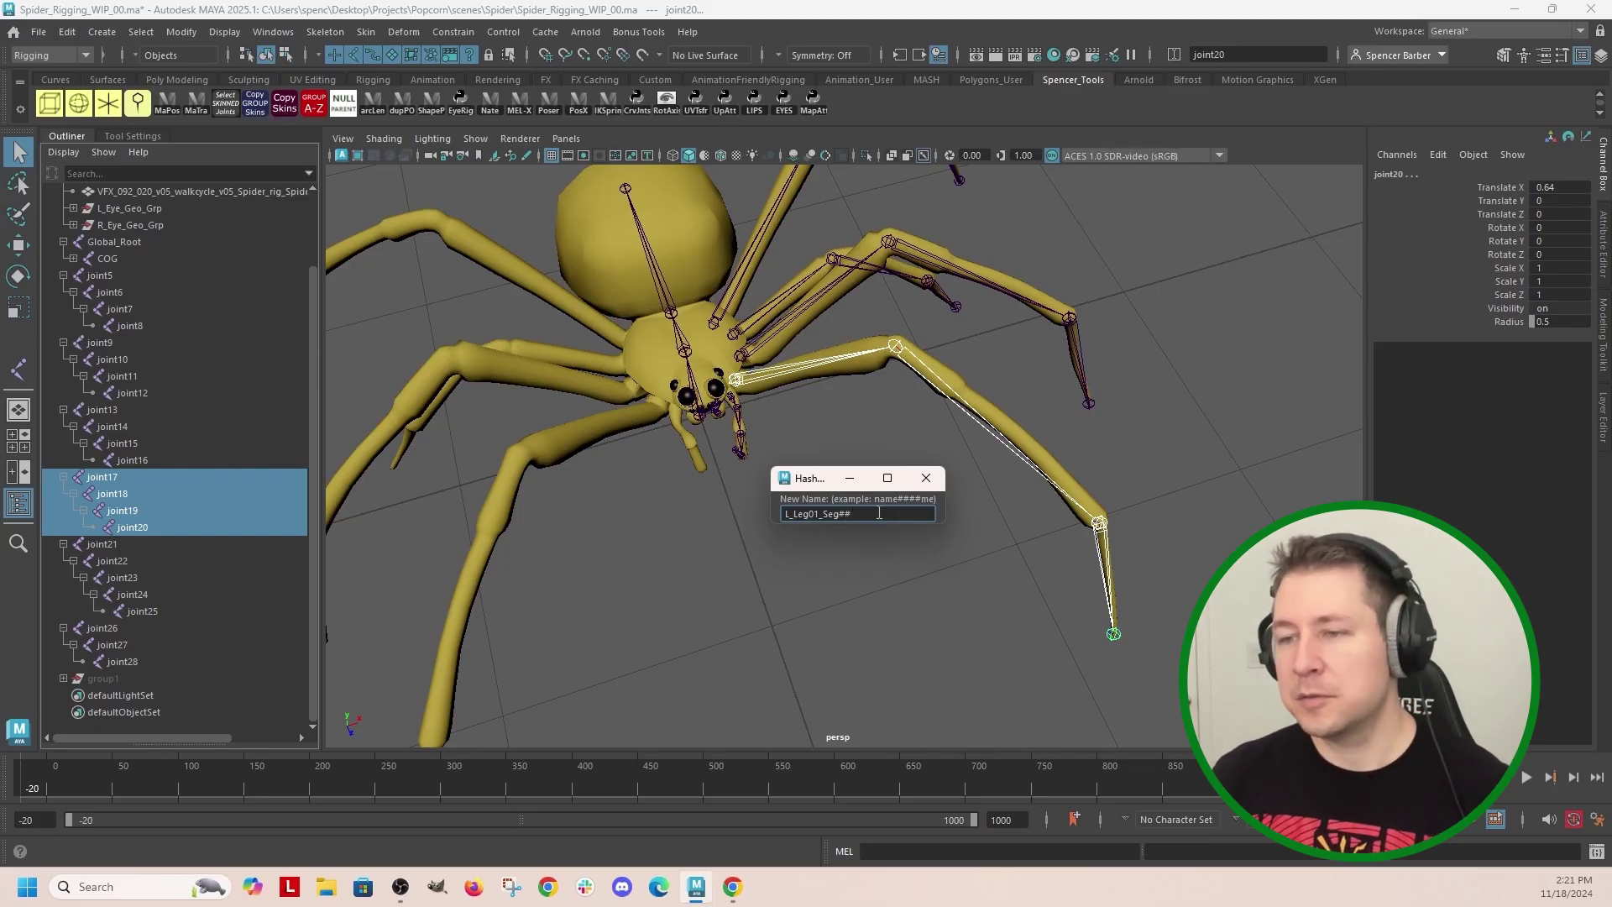
pyautogui.moveTo(883, 515); pyautogui.dragTo(742, 513)
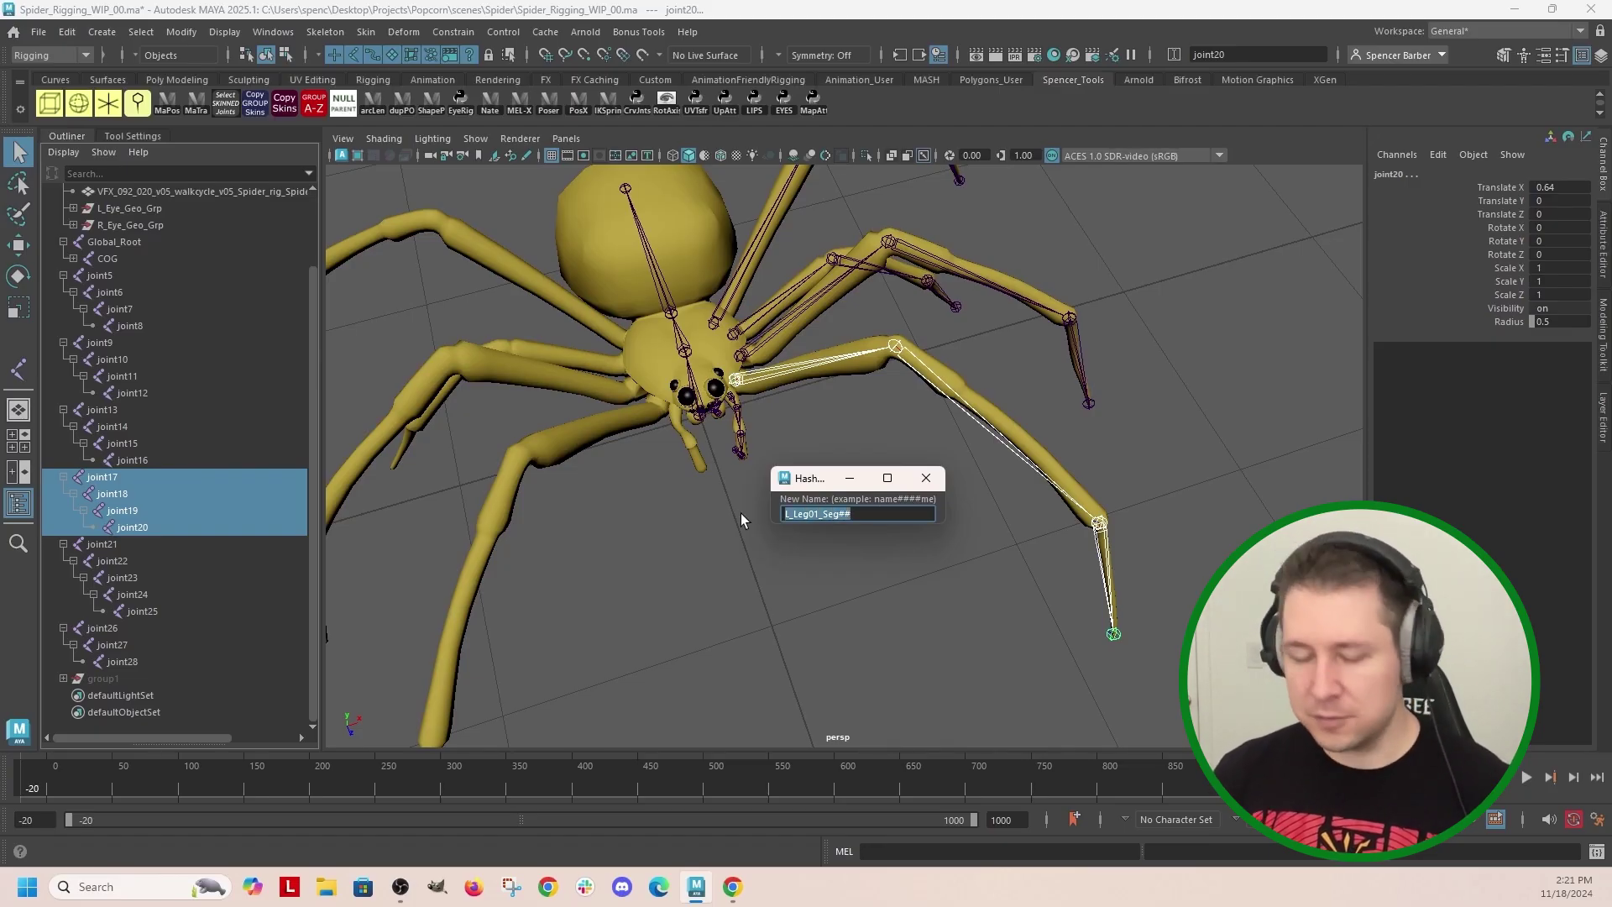
pyautogui.click(867, 514)
pyautogui.press('Return')
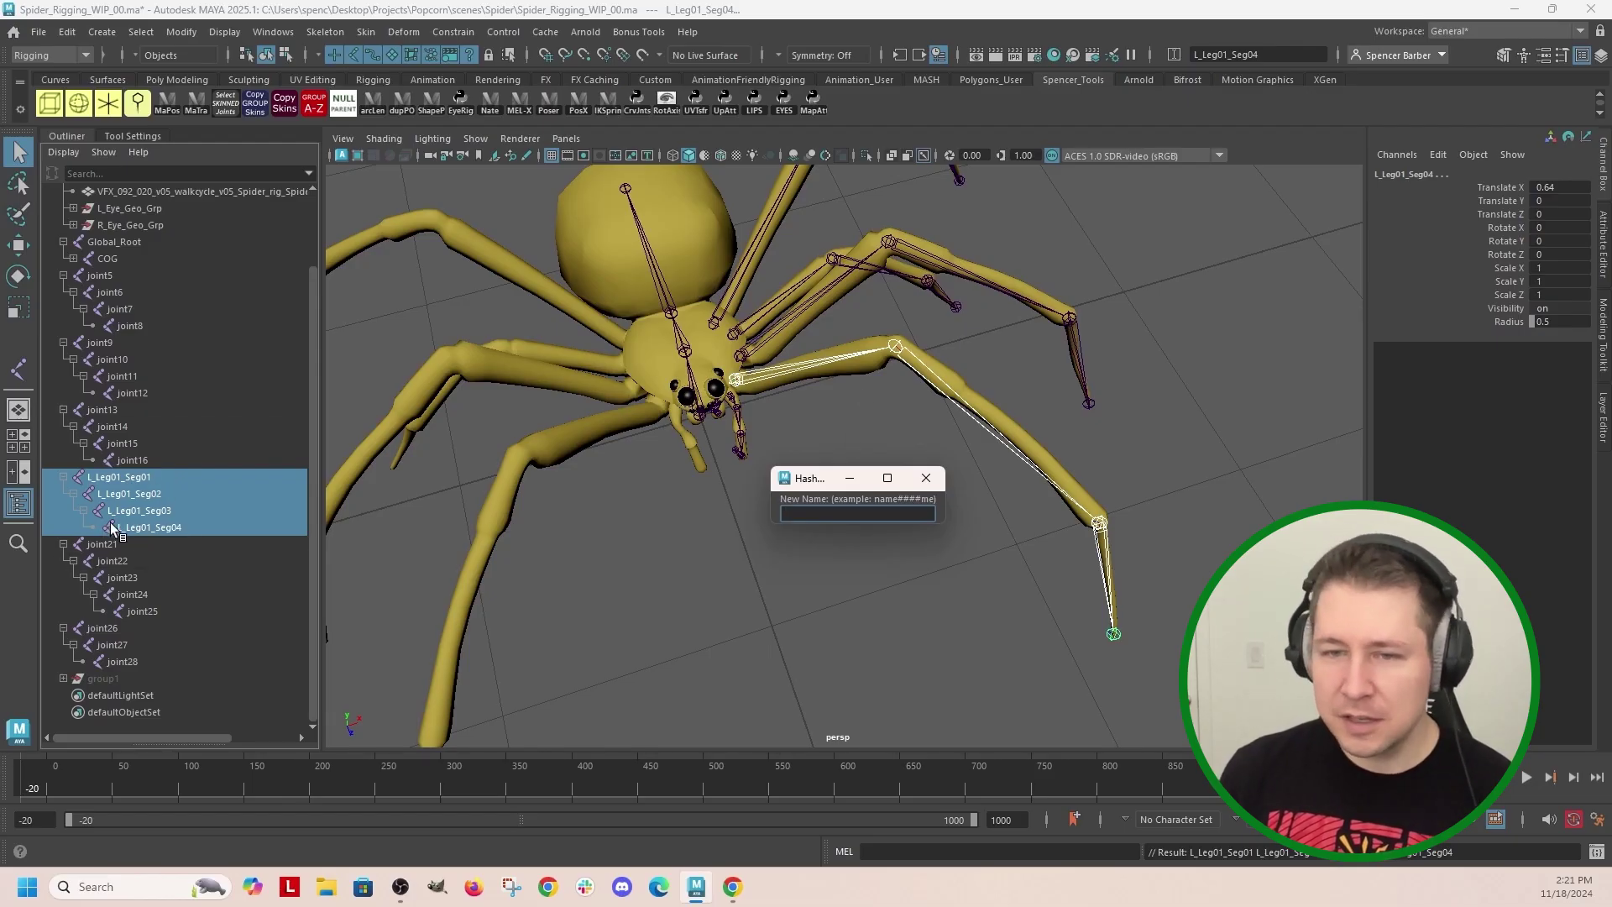
# Step: Rename joint13–joint16 to L_Leg02_Seg01 through L_Leg02_Seg04
pyautogui.click(99, 545)
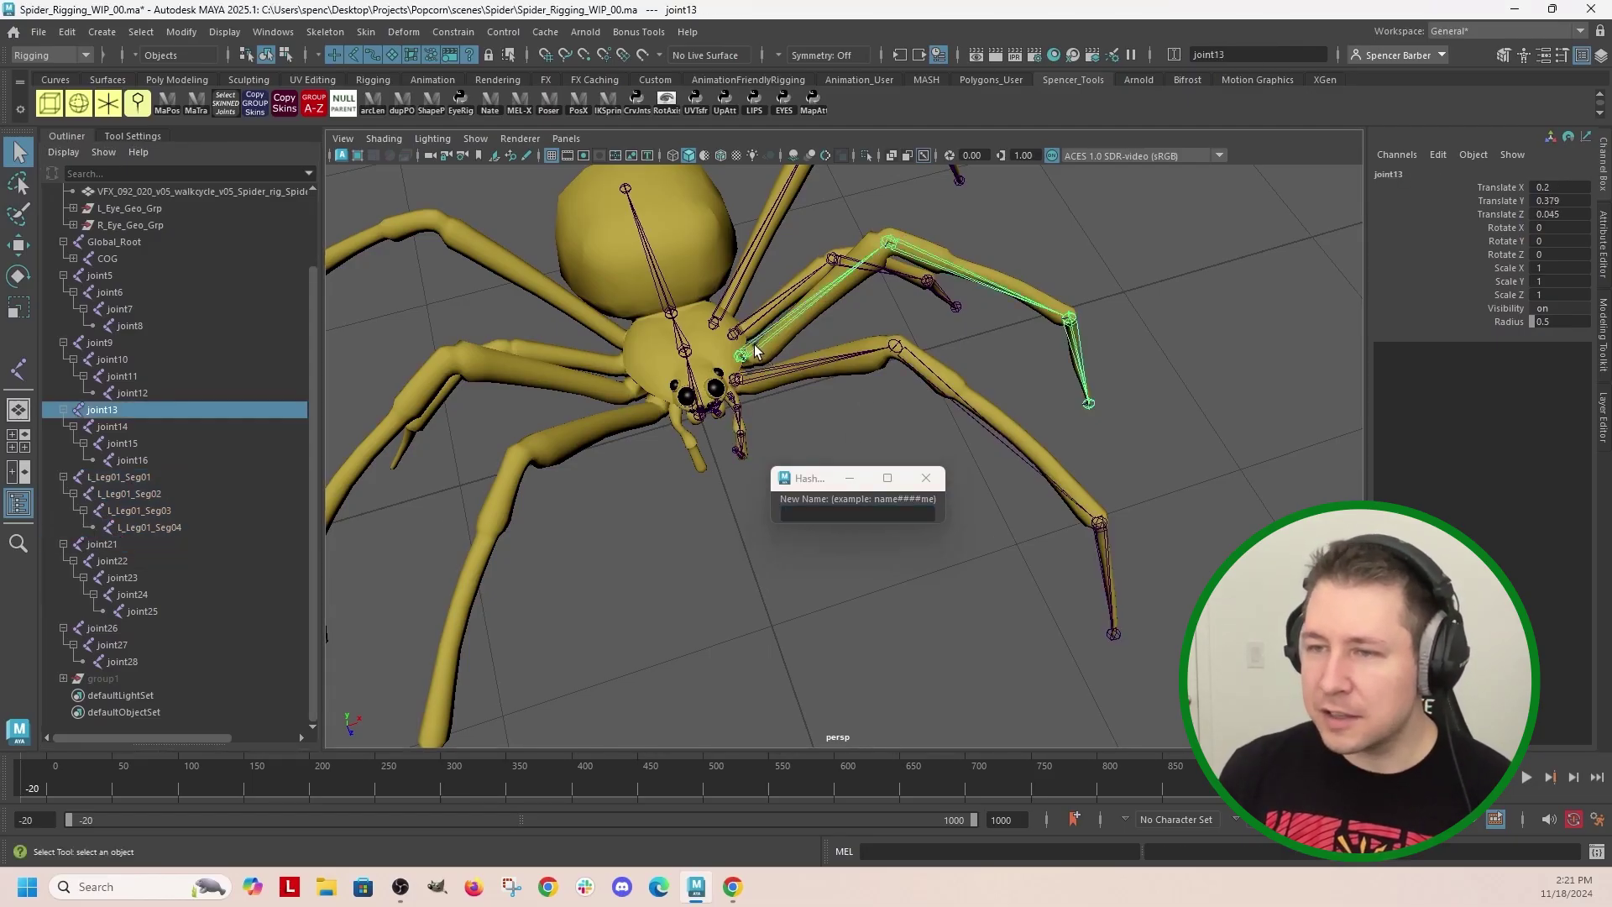
pyautogui.click(104, 410)
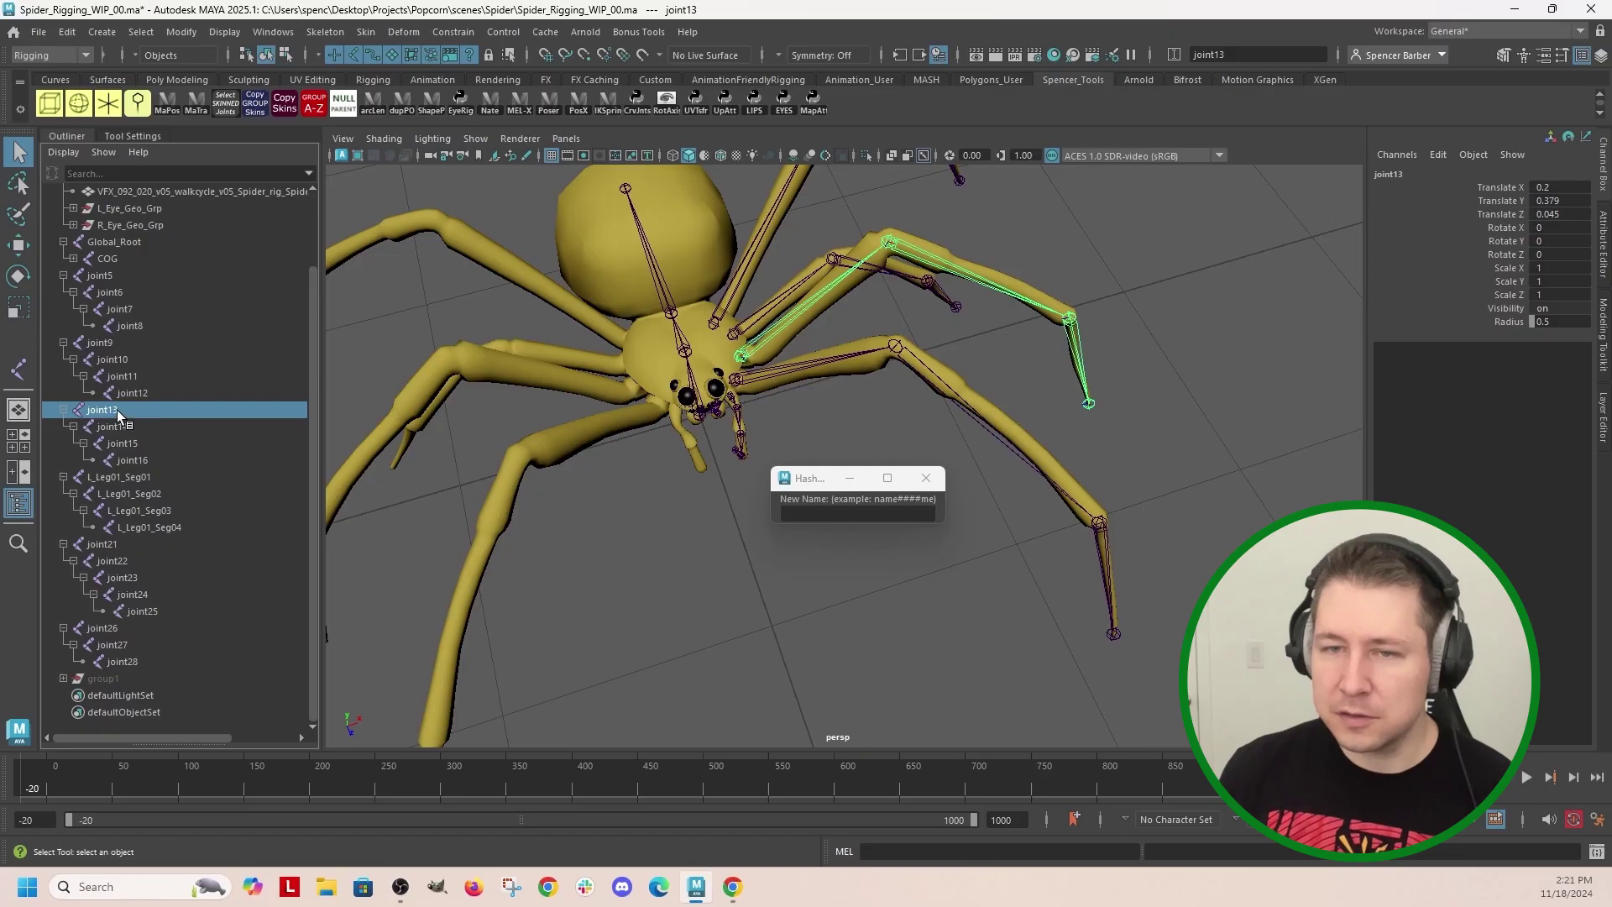
pyautogui.moveTo(125, 416); pyautogui.dragTo(132, 465)
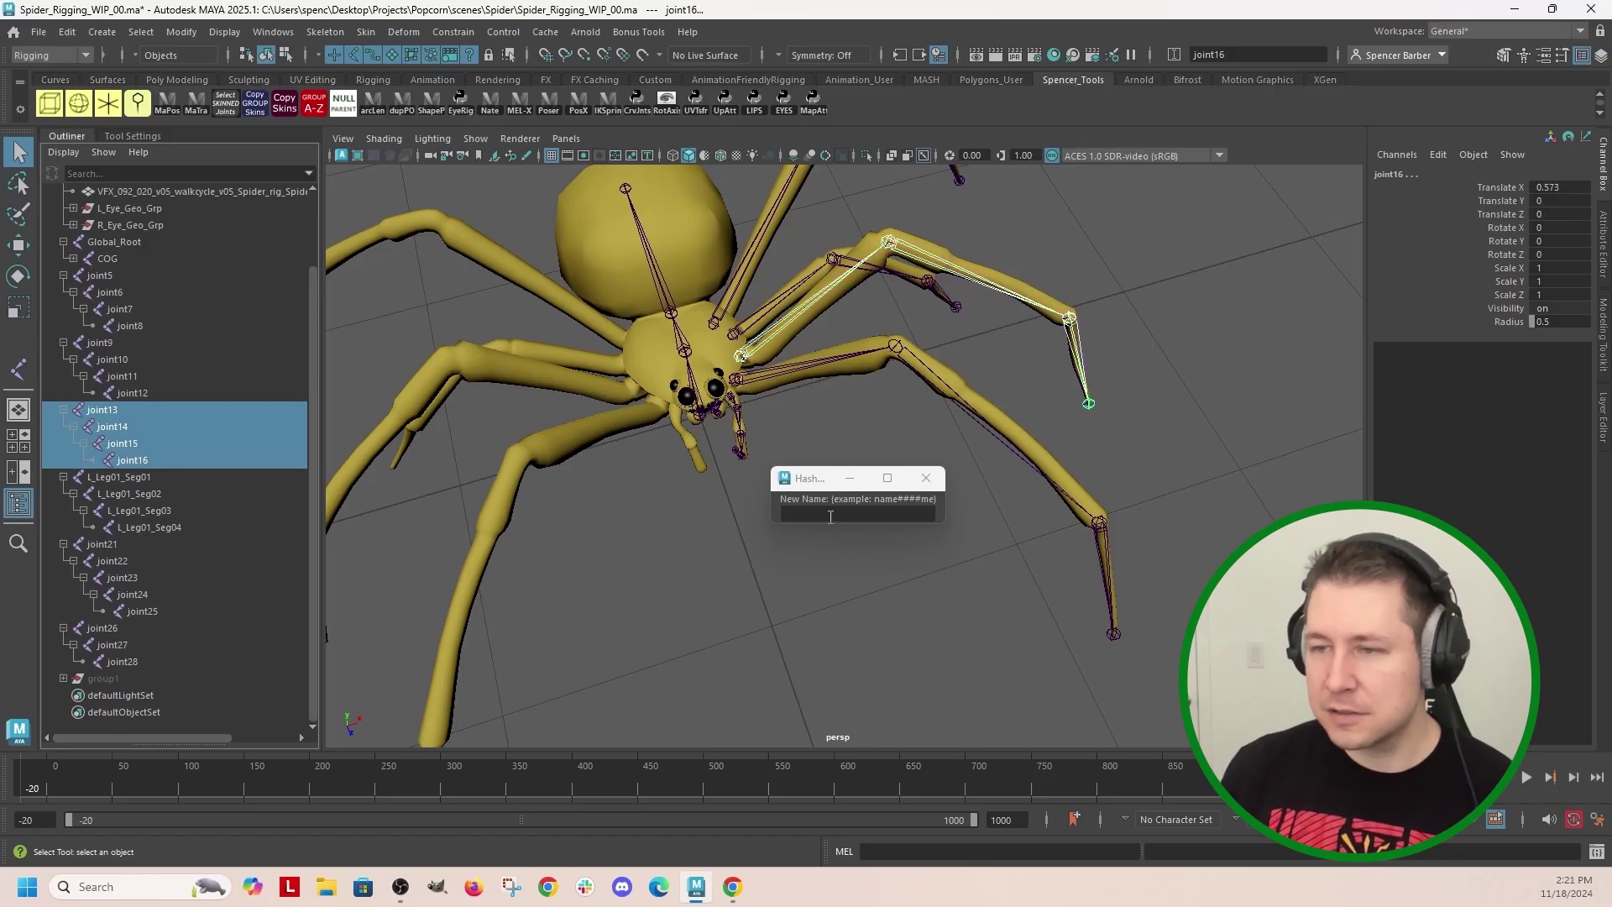
pyautogui.click(857, 514)
pyautogui.write('L_Leg01_Seg##')
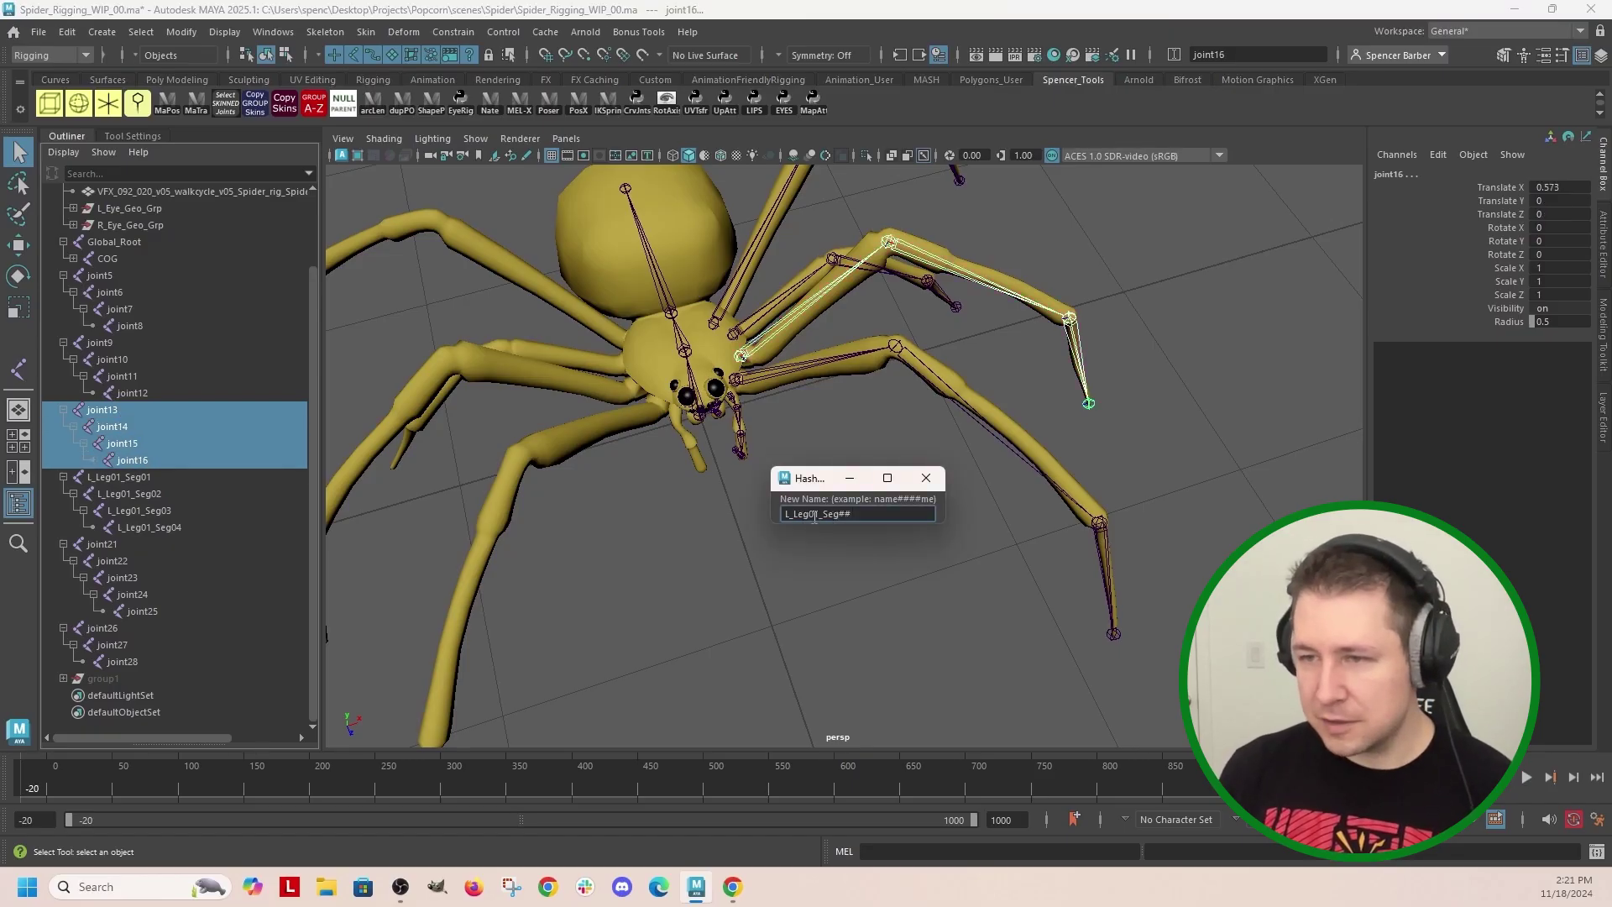
pyautogui.click(818, 514)
pyautogui.press('BackSpace')
pyautogui.write('2')
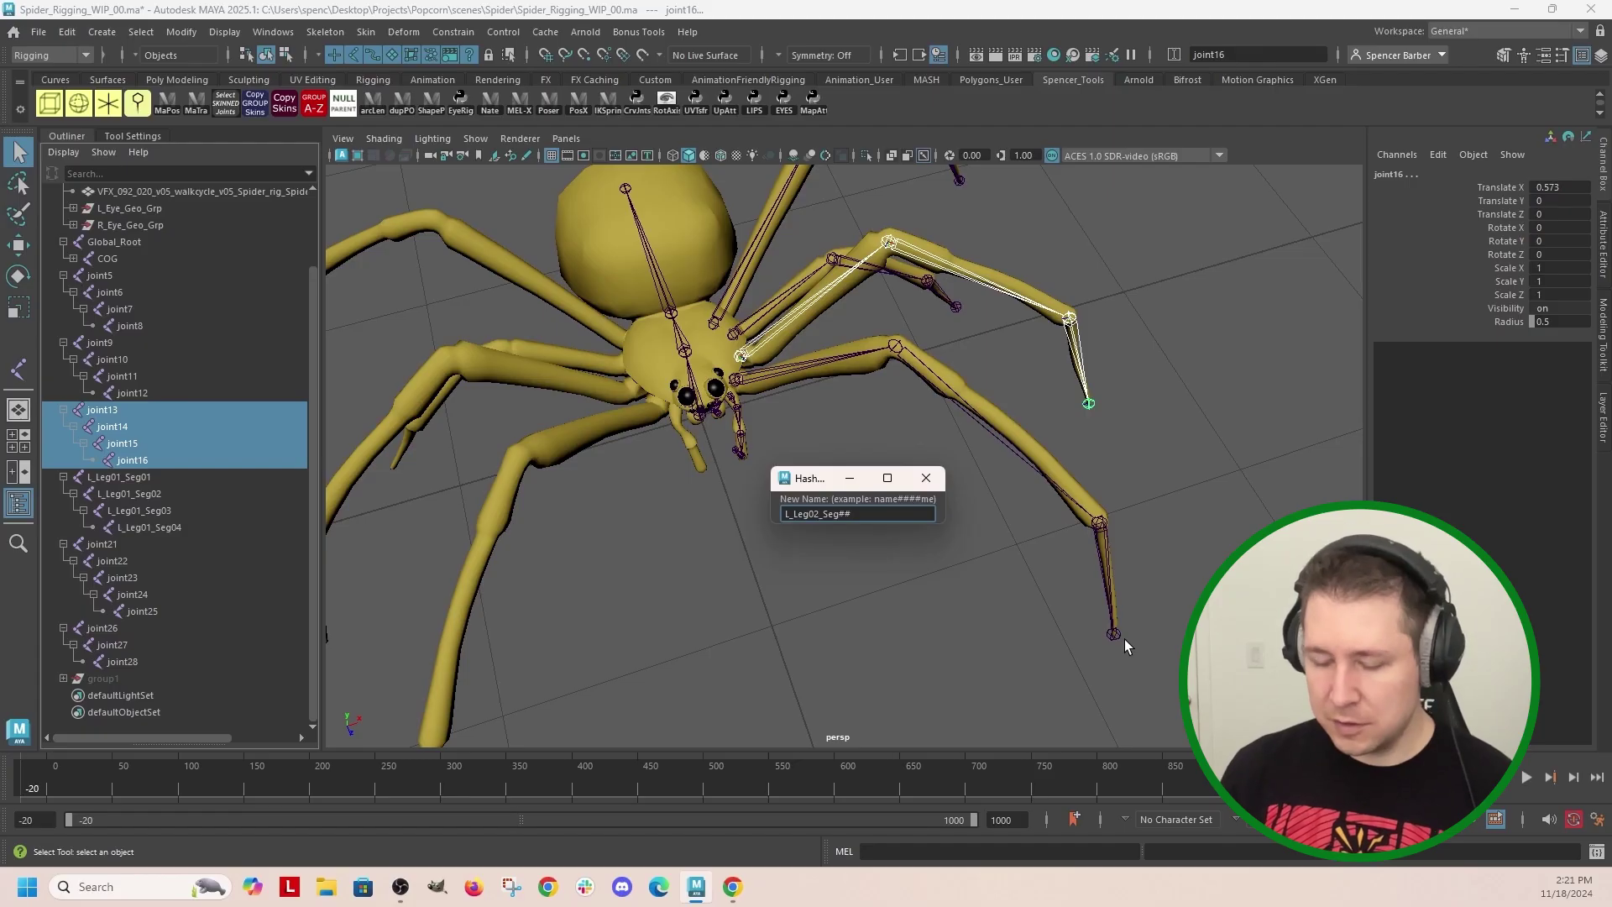
pyautogui.press('Return')
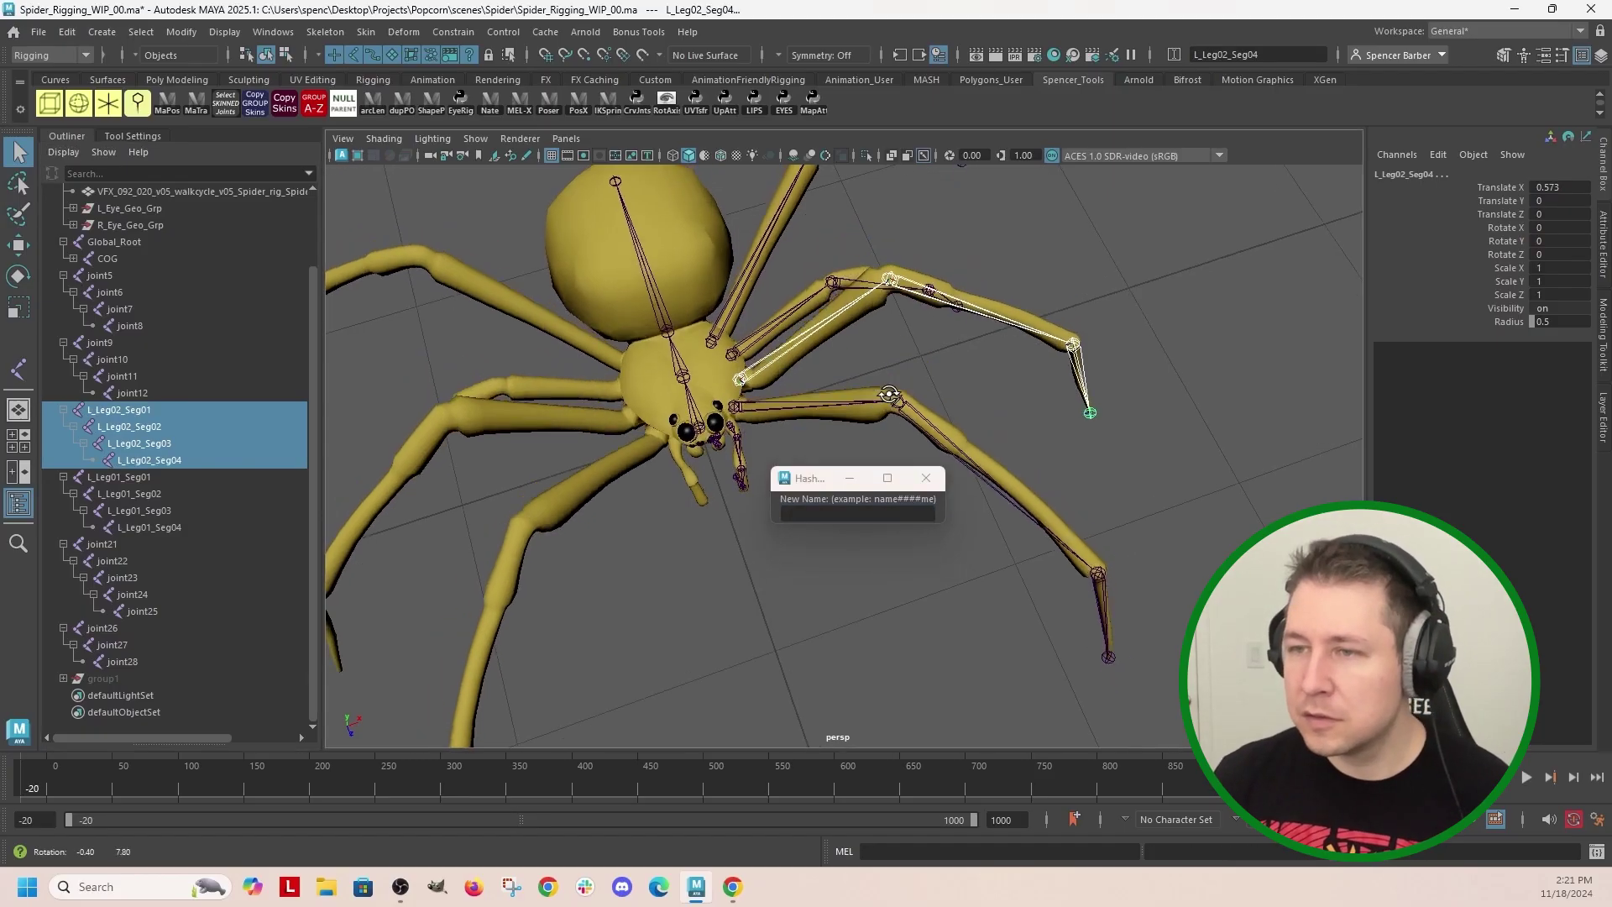
pyautogui.keyDown('alt'); pyautogui.moveTo(797, 250); pyautogui.dragTo(831, 354); pyautogui.keyUp('alt')
# Step: Rename joint9–joint12 to L_Leg03_Seg01 through L_Leg03_Seg04
pyautogui.click(102, 343)
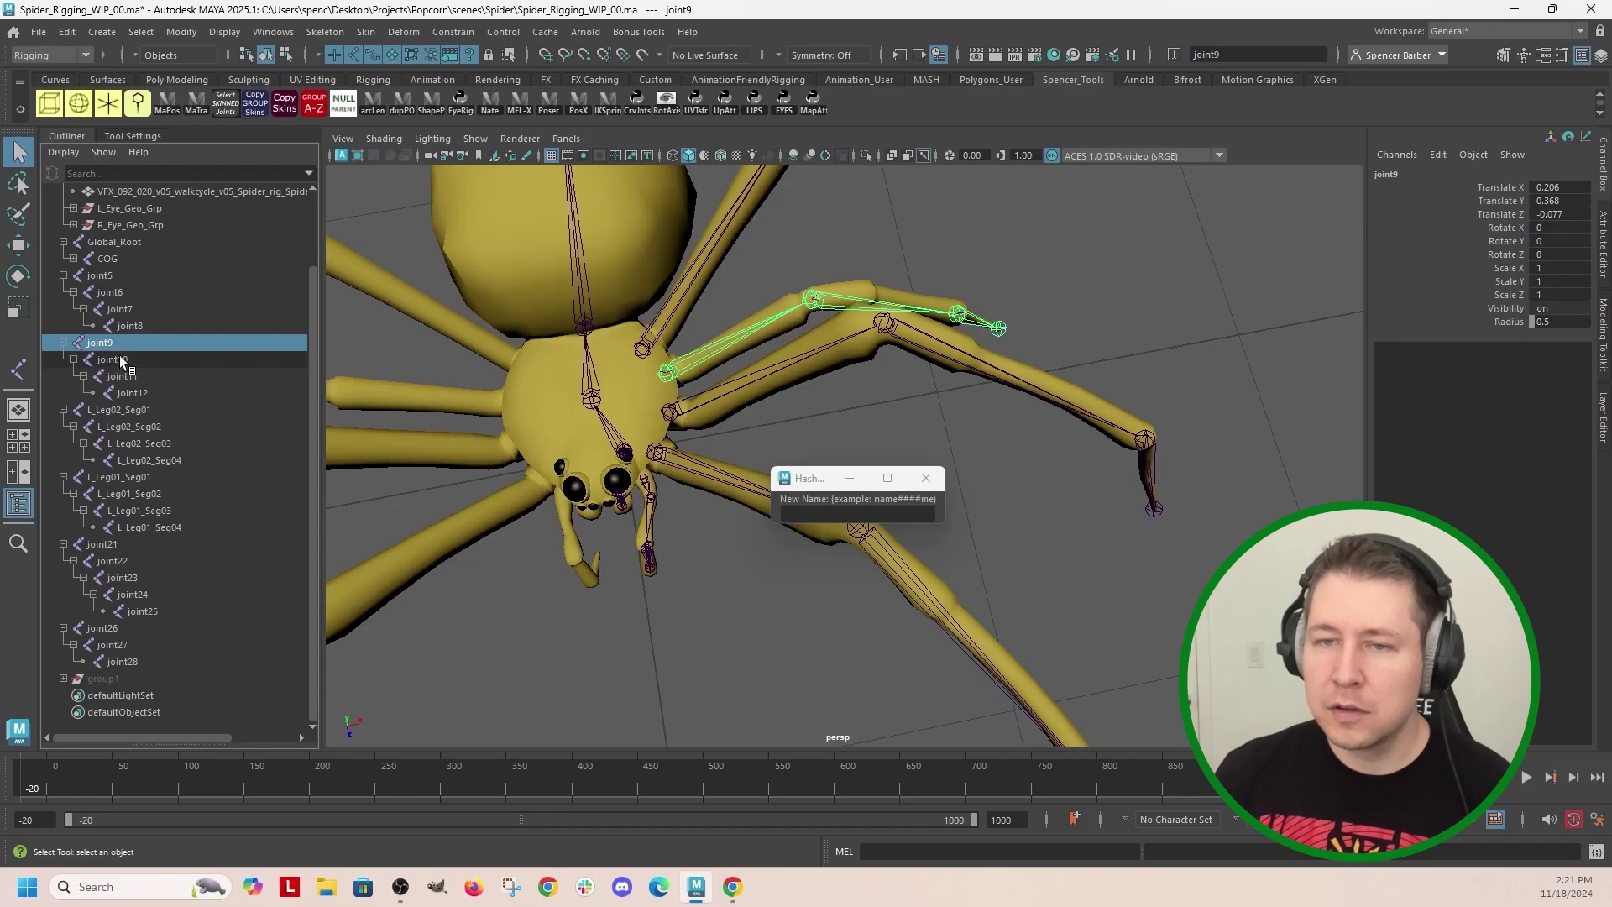
pyautogui.keyDown('shift'); pyautogui.click(122, 377); pyautogui.keyUp('shift')
pyautogui.click(859, 514)
pyautogui.write('L_Leg01_Seg##')
pyautogui.click(817, 515)
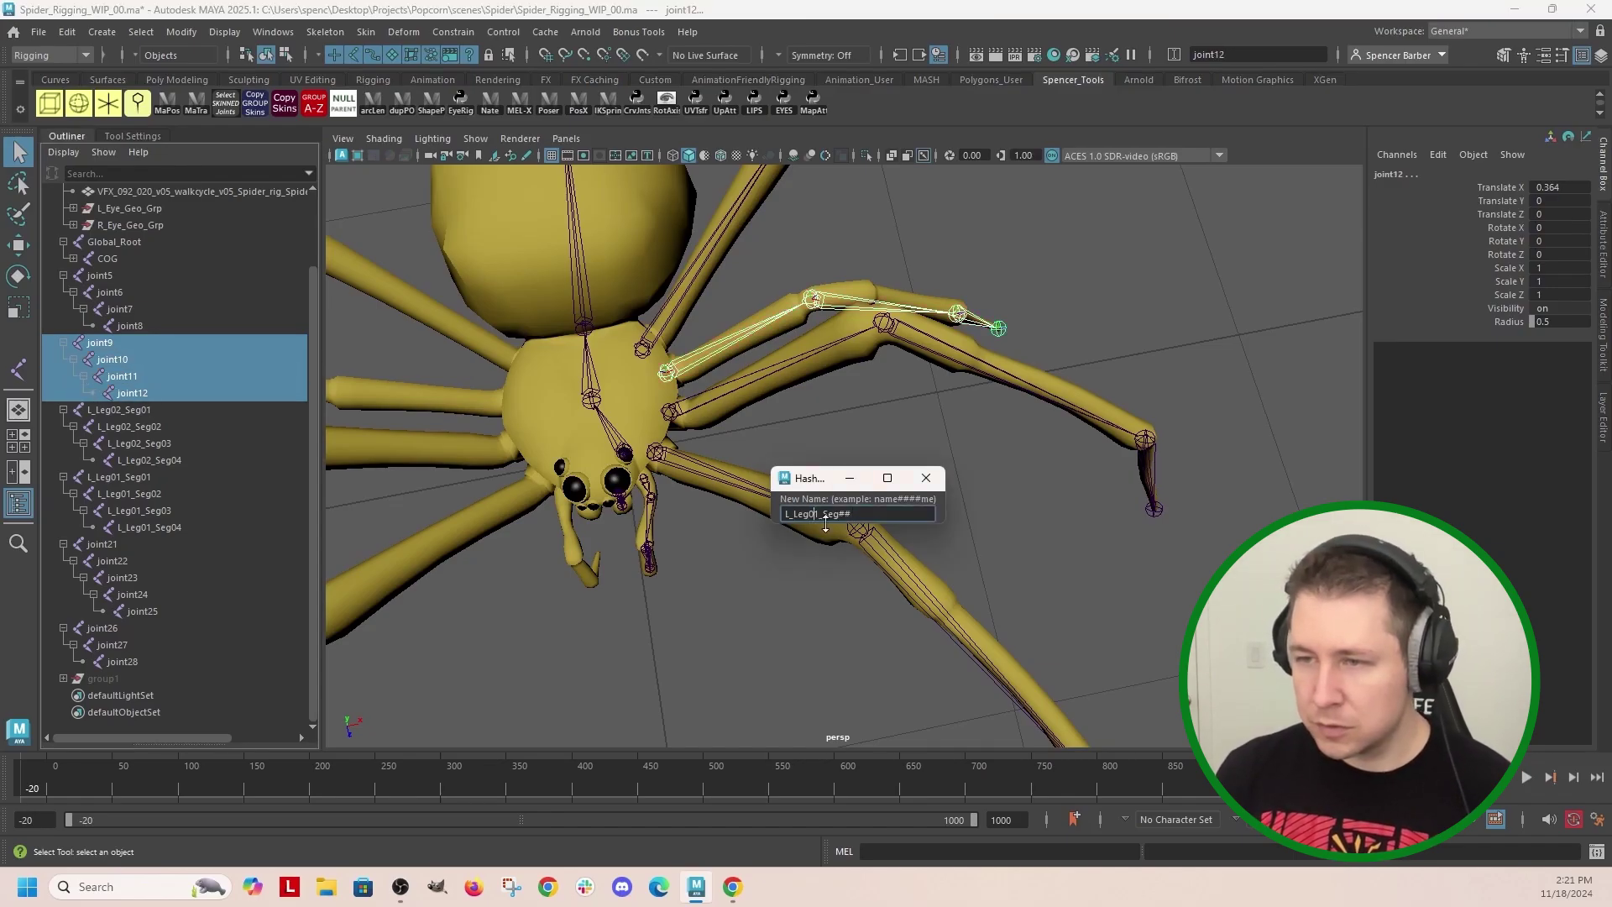
pyautogui.write('3')
pyautogui.press('Return')
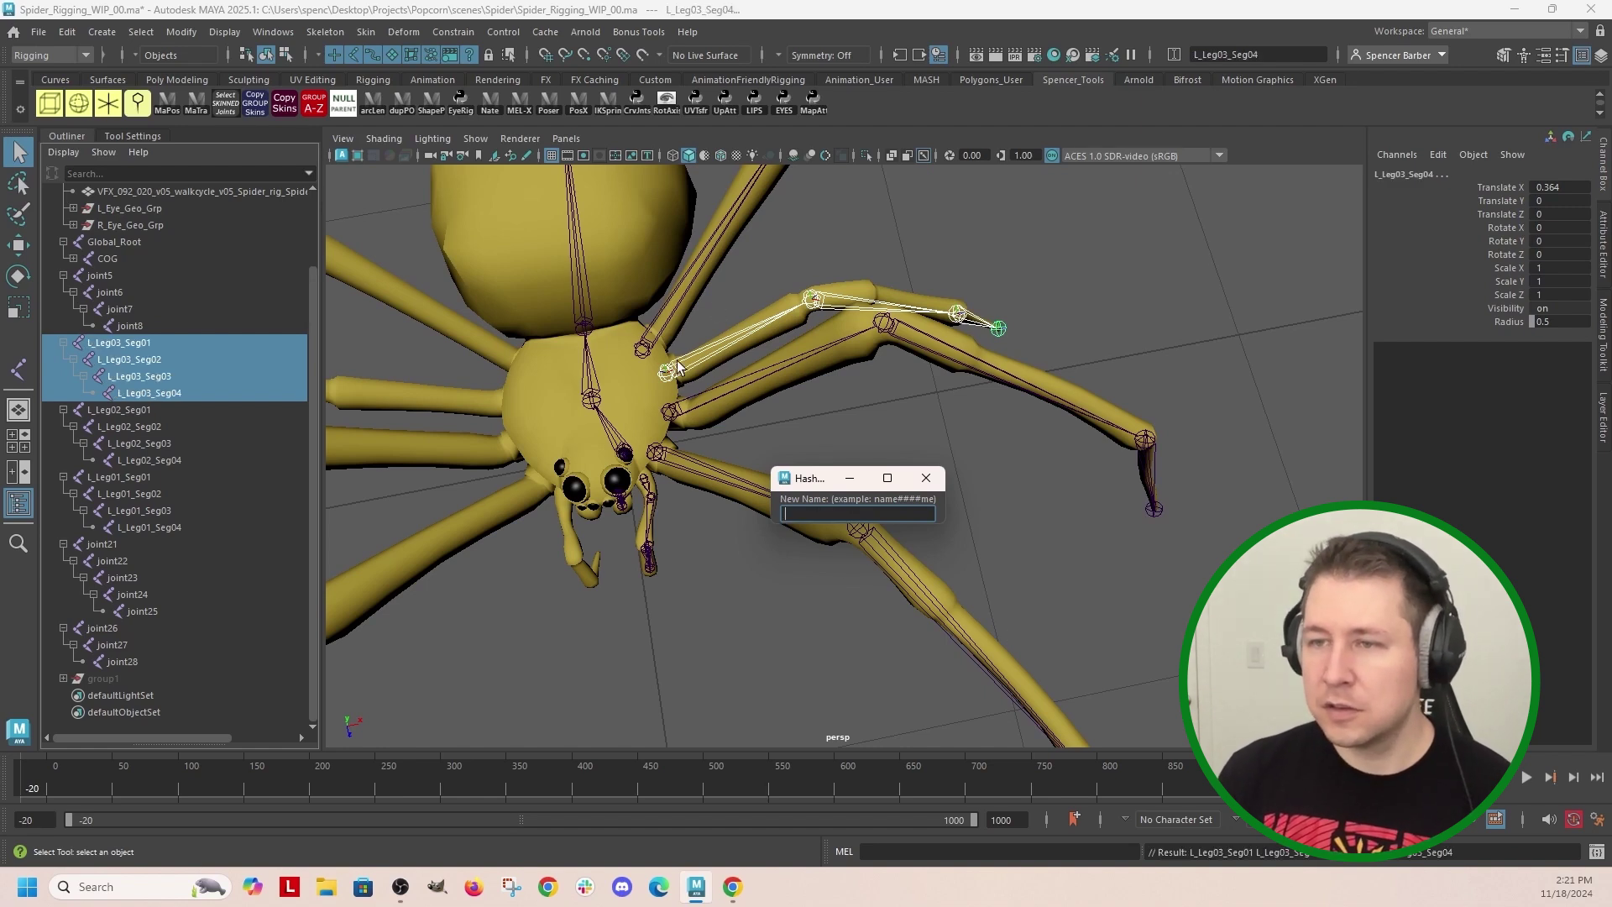
# Step: Rename joint5–joint8 with the L_Leg04_Seg## pattern
pyautogui.click(99, 276)
pyautogui.keyDown('ctrl'); pyautogui.click(112, 293); pyautogui.keyUp('ctrl')
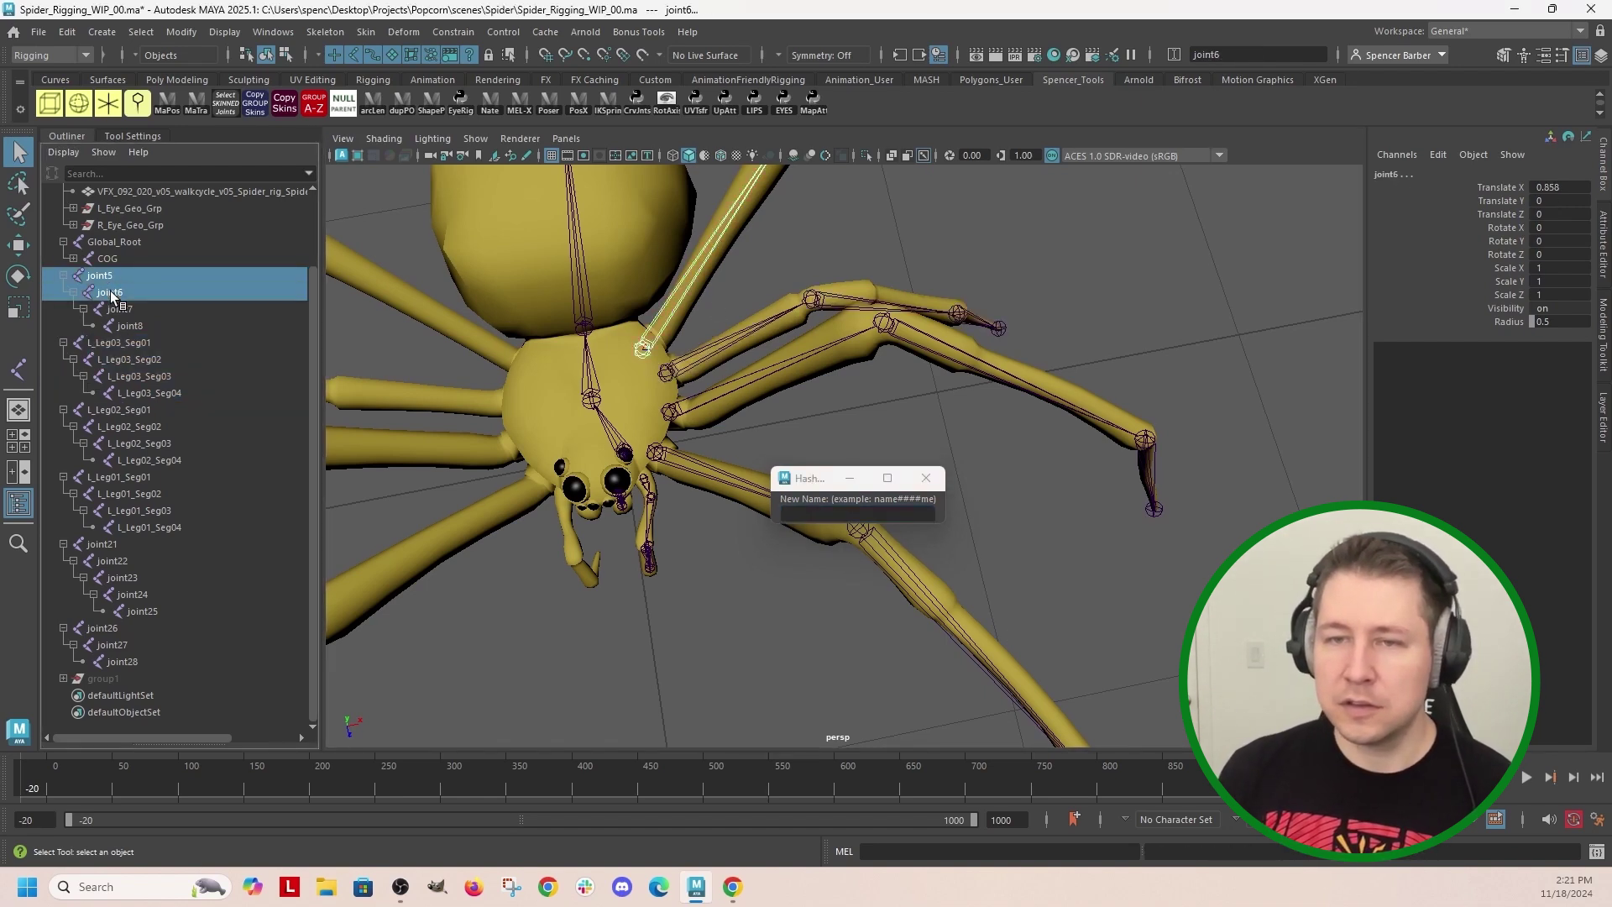
pyautogui.keyDown('ctrl'); pyautogui.click(130, 326); pyautogui.keyUp('ctrl')
pyautogui.click(825, 514)
pyautogui.write('1_Seg##')
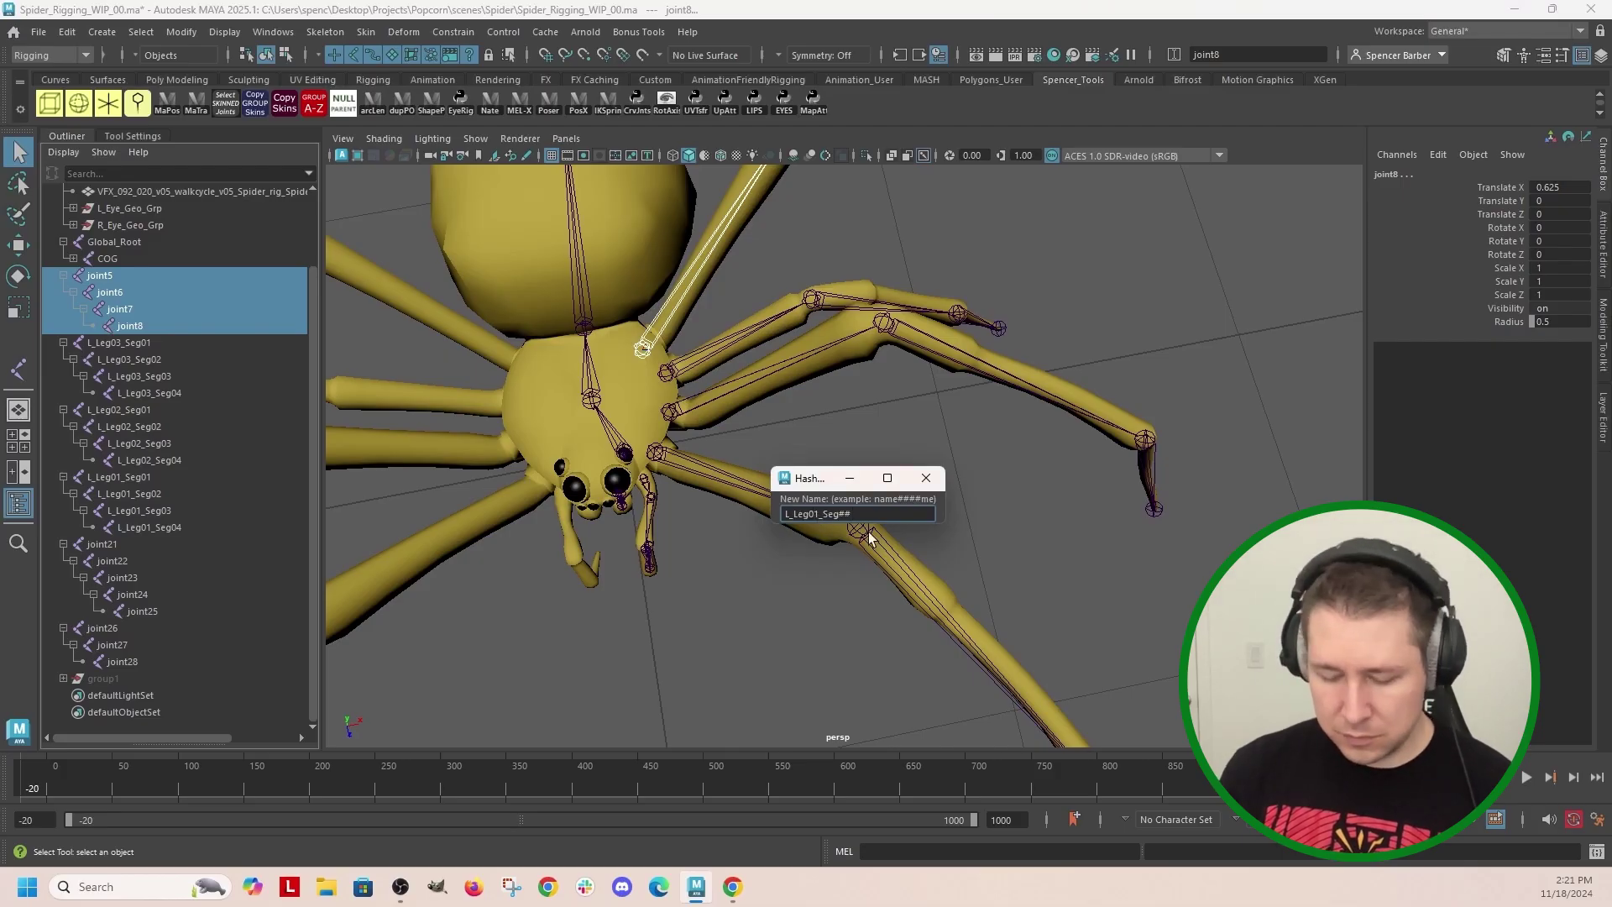
pyautogui.press('Return')
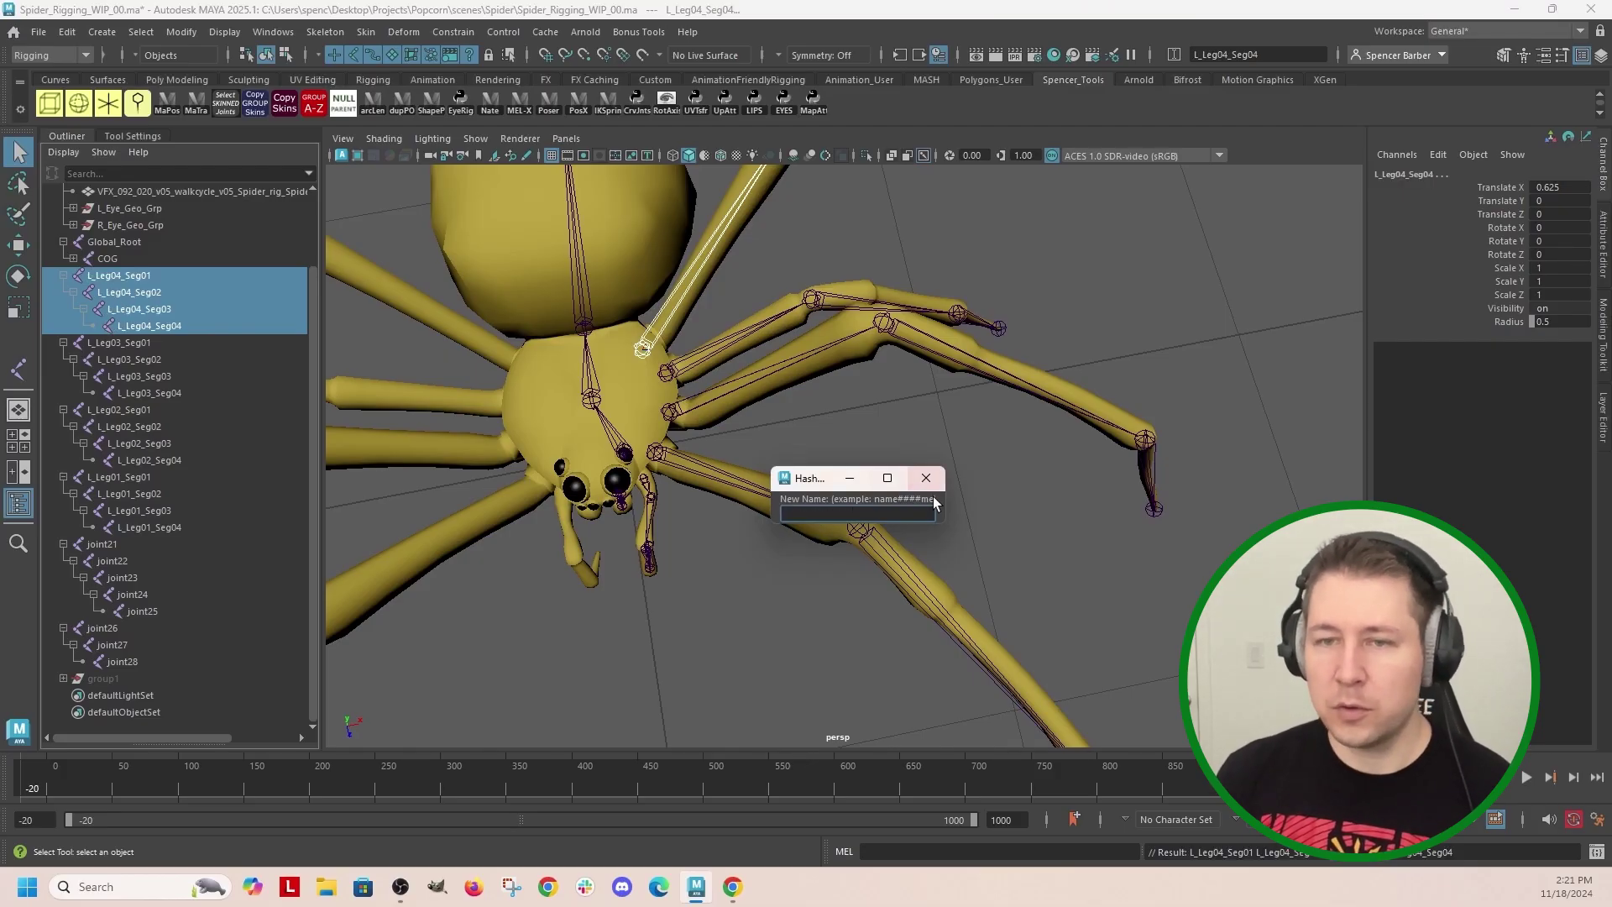
pyautogui.keyDown('alt'); pyautogui.moveTo(901, 542); pyautogui.dragTo(878, 611); pyautogui.keyUp('alt')
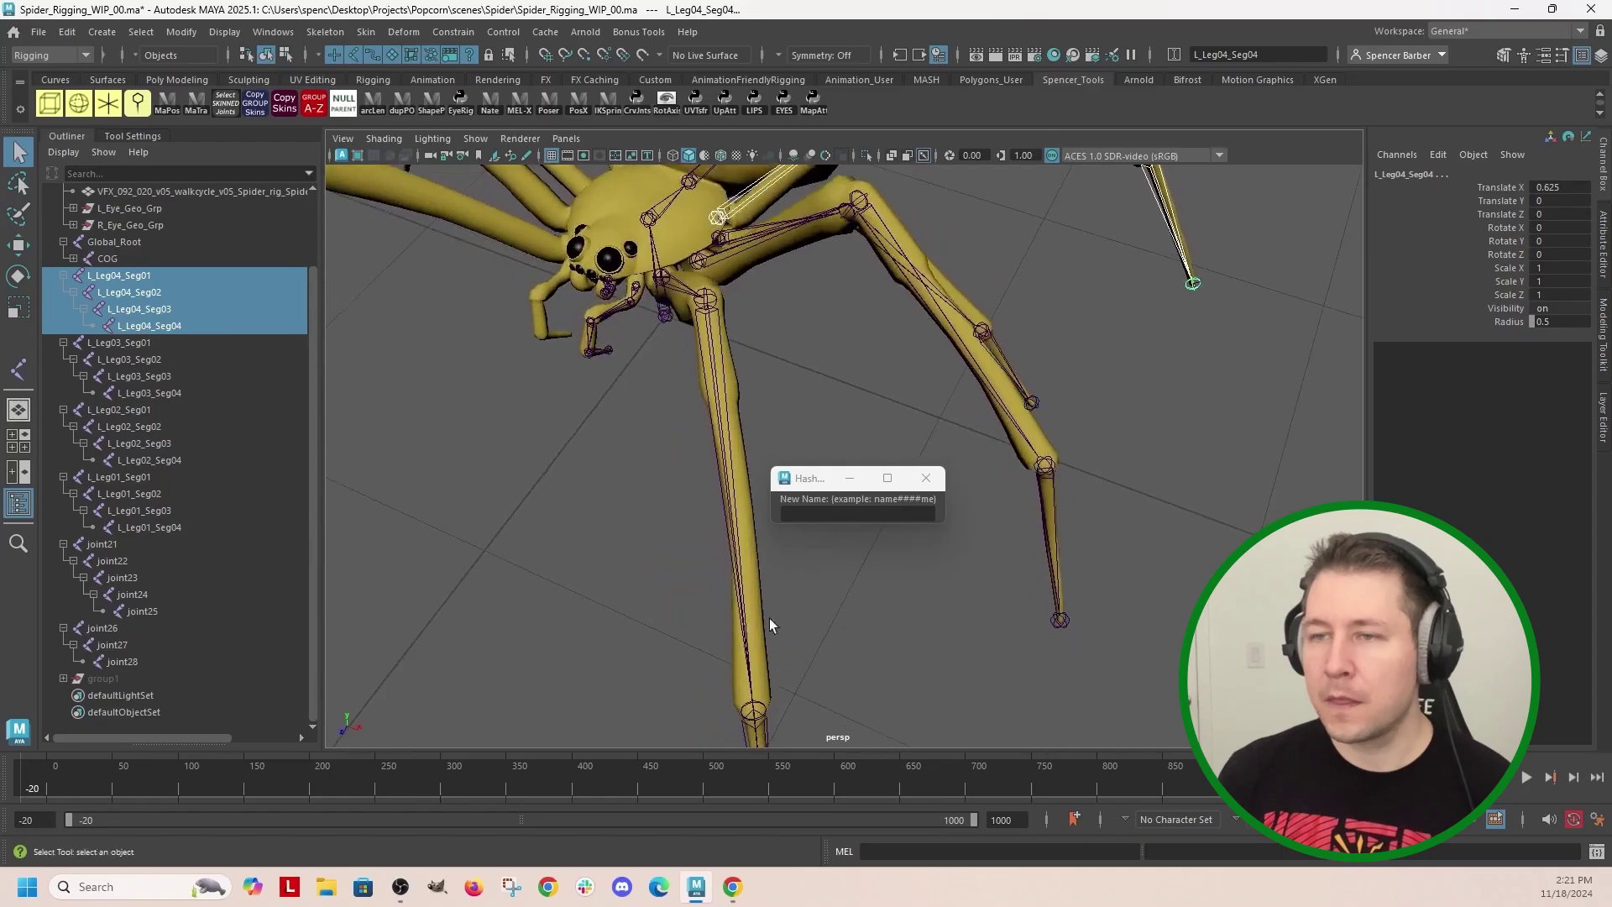
pyautogui.keyDown('alt'); pyautogui.moveTo(878, 610); pyautogui.dragTo(719, 618, button='right'); pyautogui.keyUp('alt')
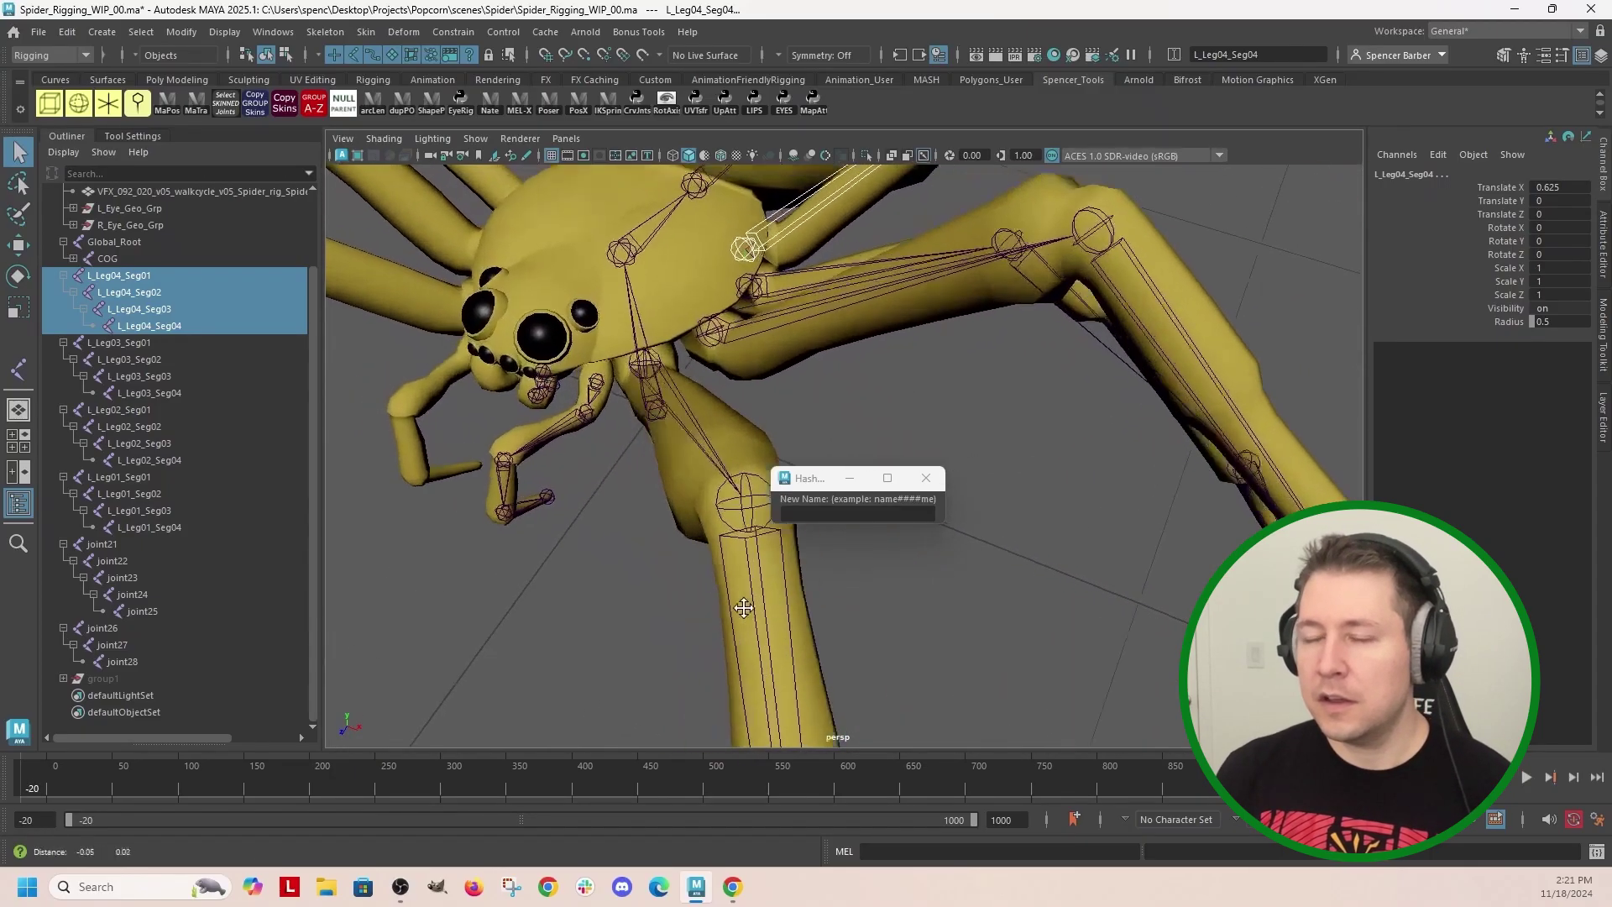
pyautogui.keyDown('alt'); pyautogui.moveTo(756, 614); pyautogui.dragTo(660, 509); pyautogui.keyUp('alt')
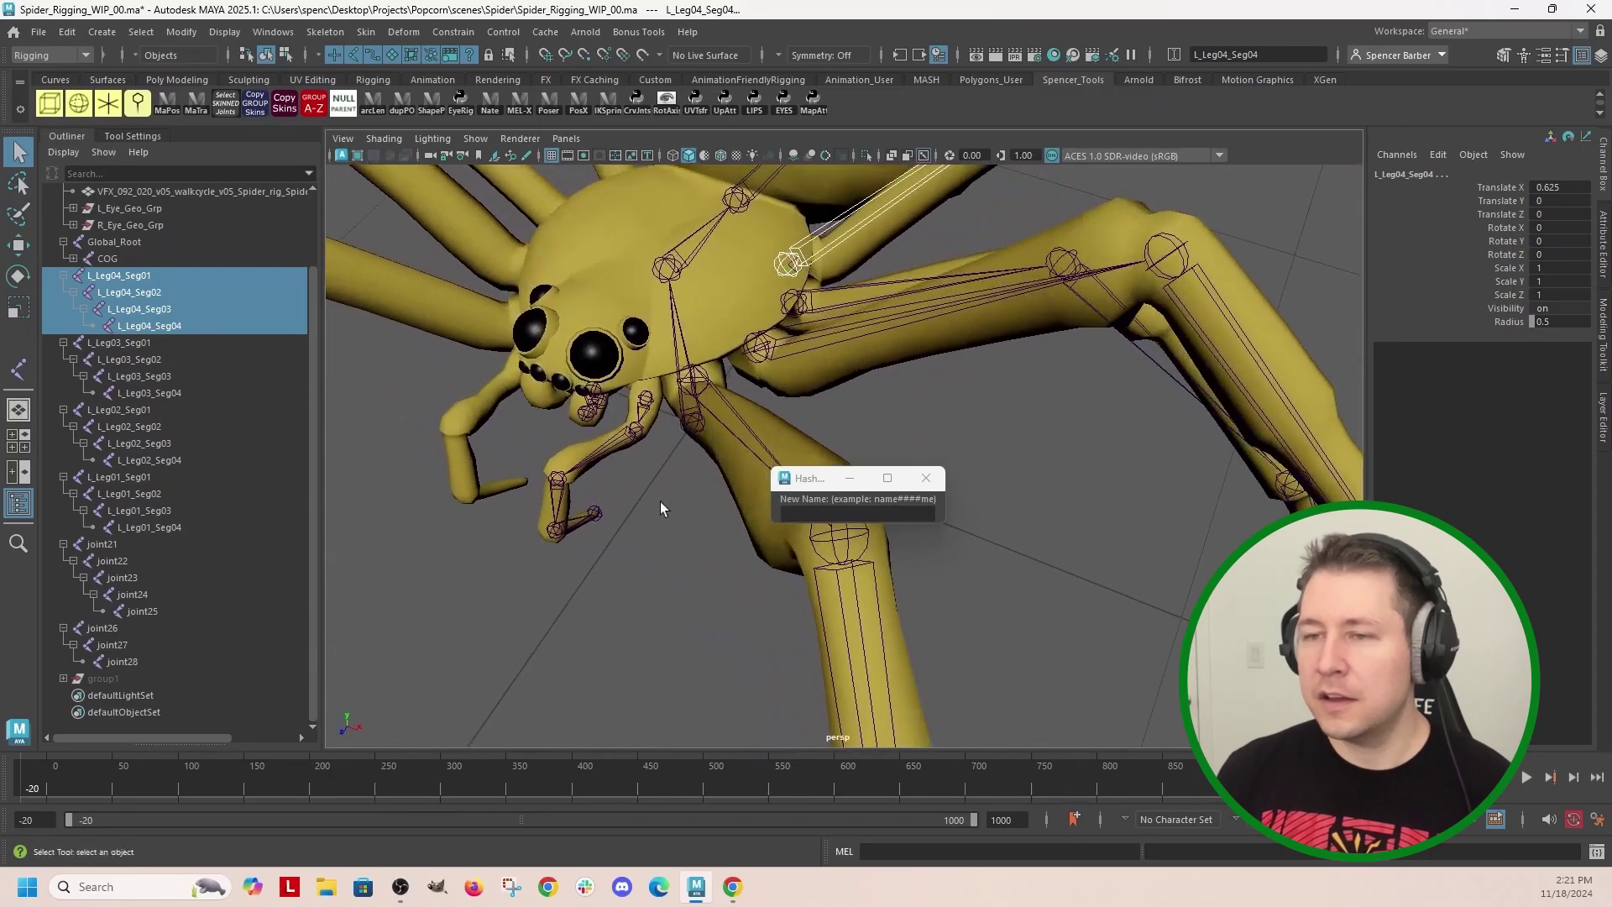
pyautogui.click(651, 401)
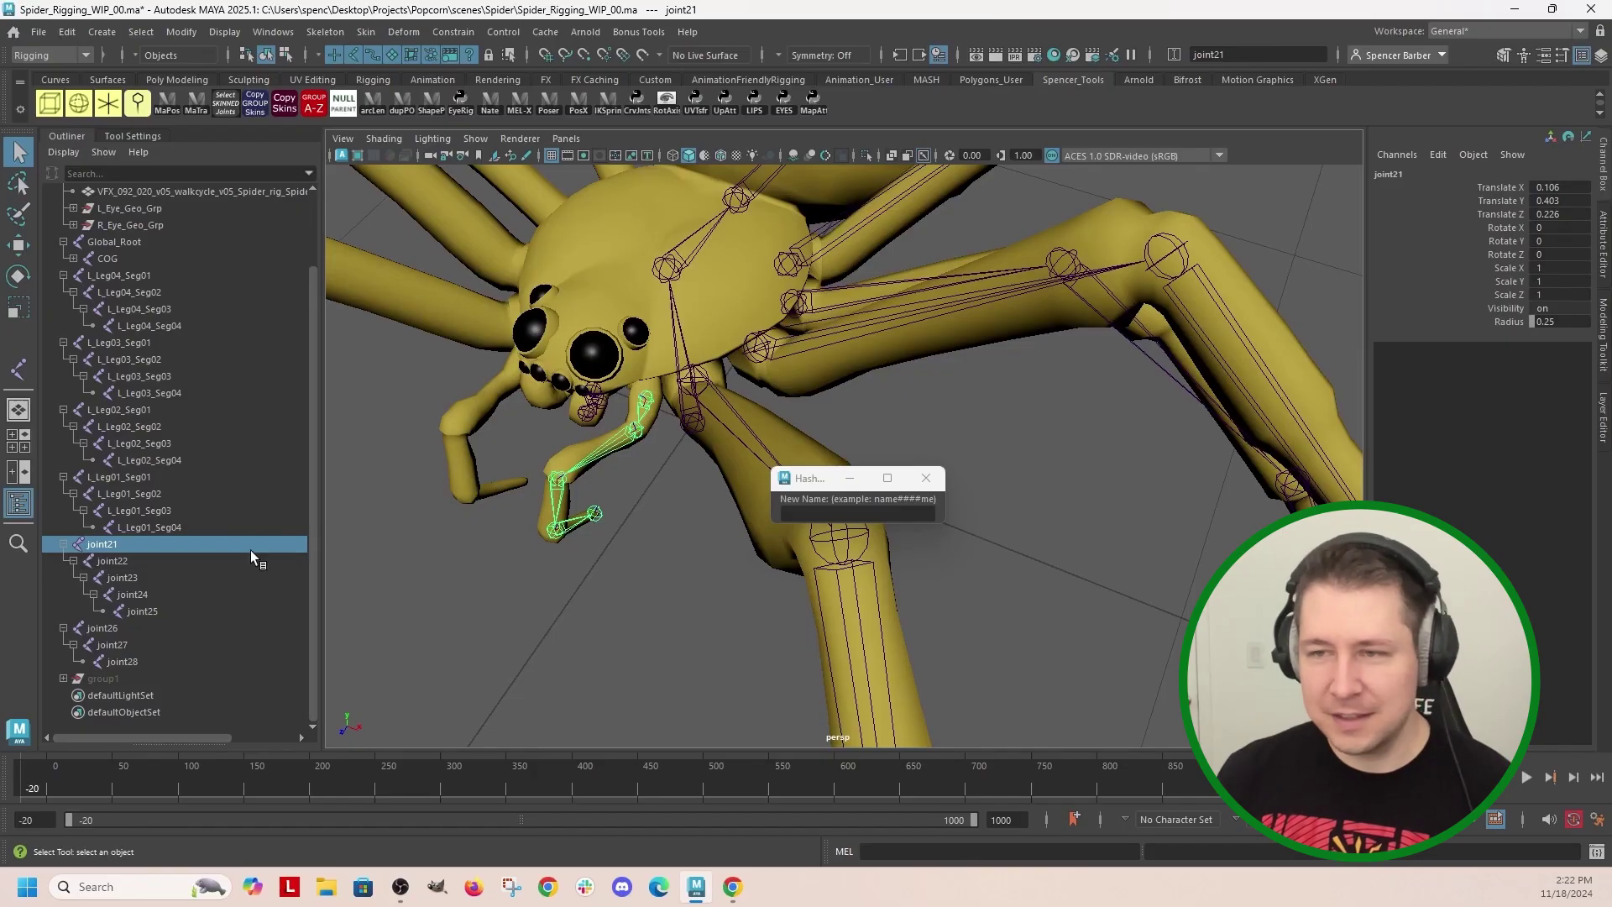
pyautogui.moveTo(548, 433)
pyautogui.keyDown('alt'); pyautogui.mouseDown()
pyautogui.moveTo(477, 393)
pyautogui.moveTo(616, 382)
pyautogui.mouseUp(); pyautogui.keyUp('alt')
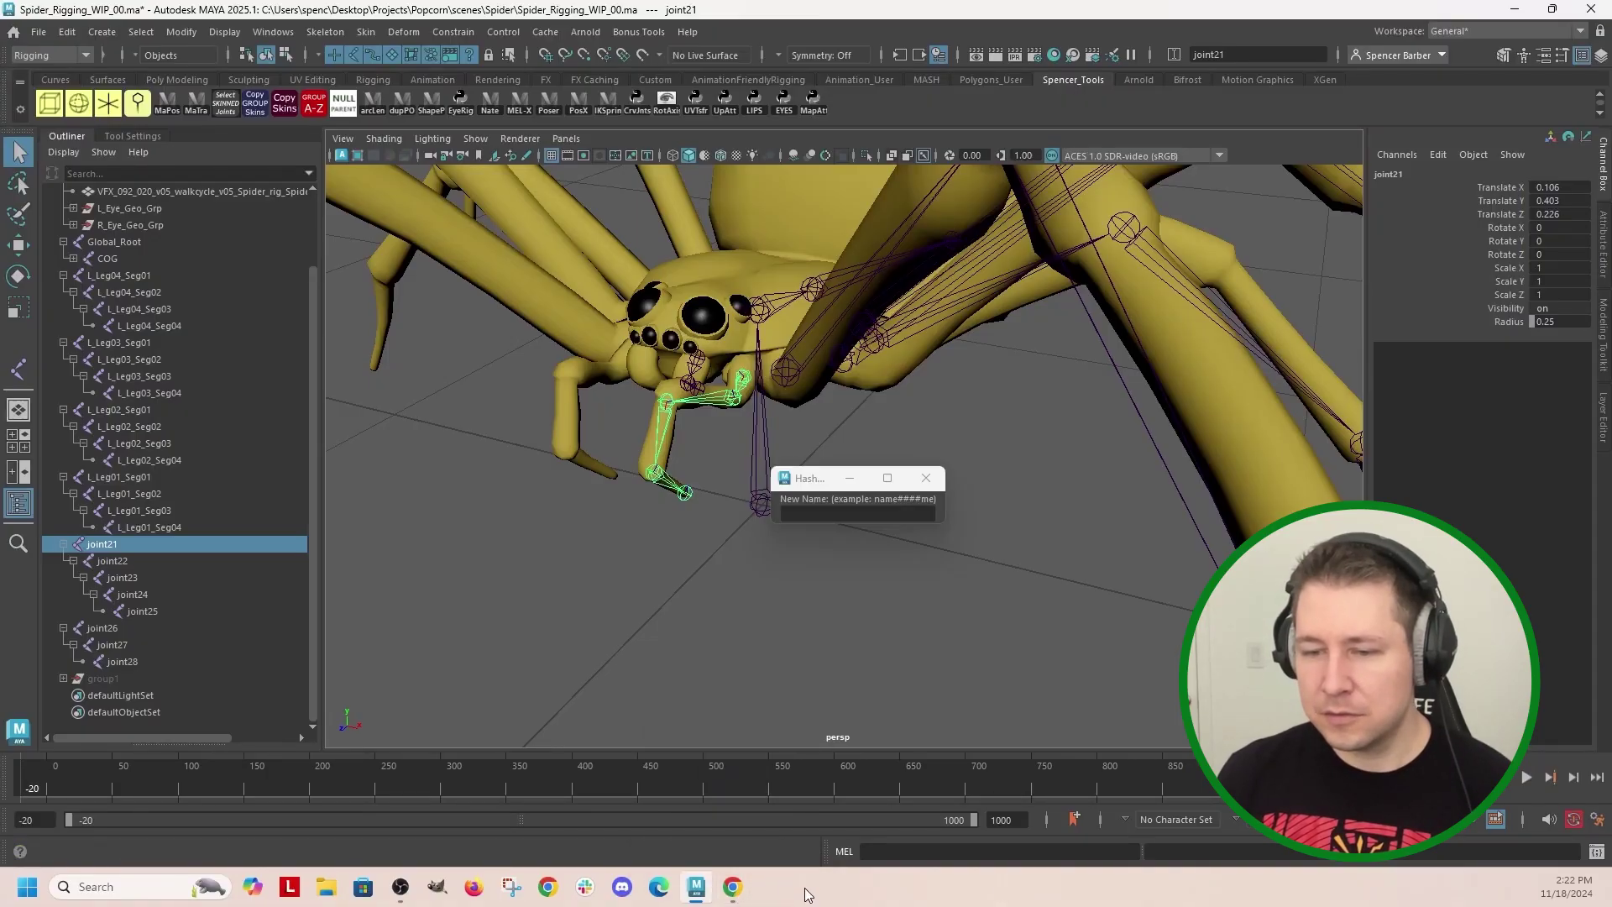
pyautogui.click(548, 888)
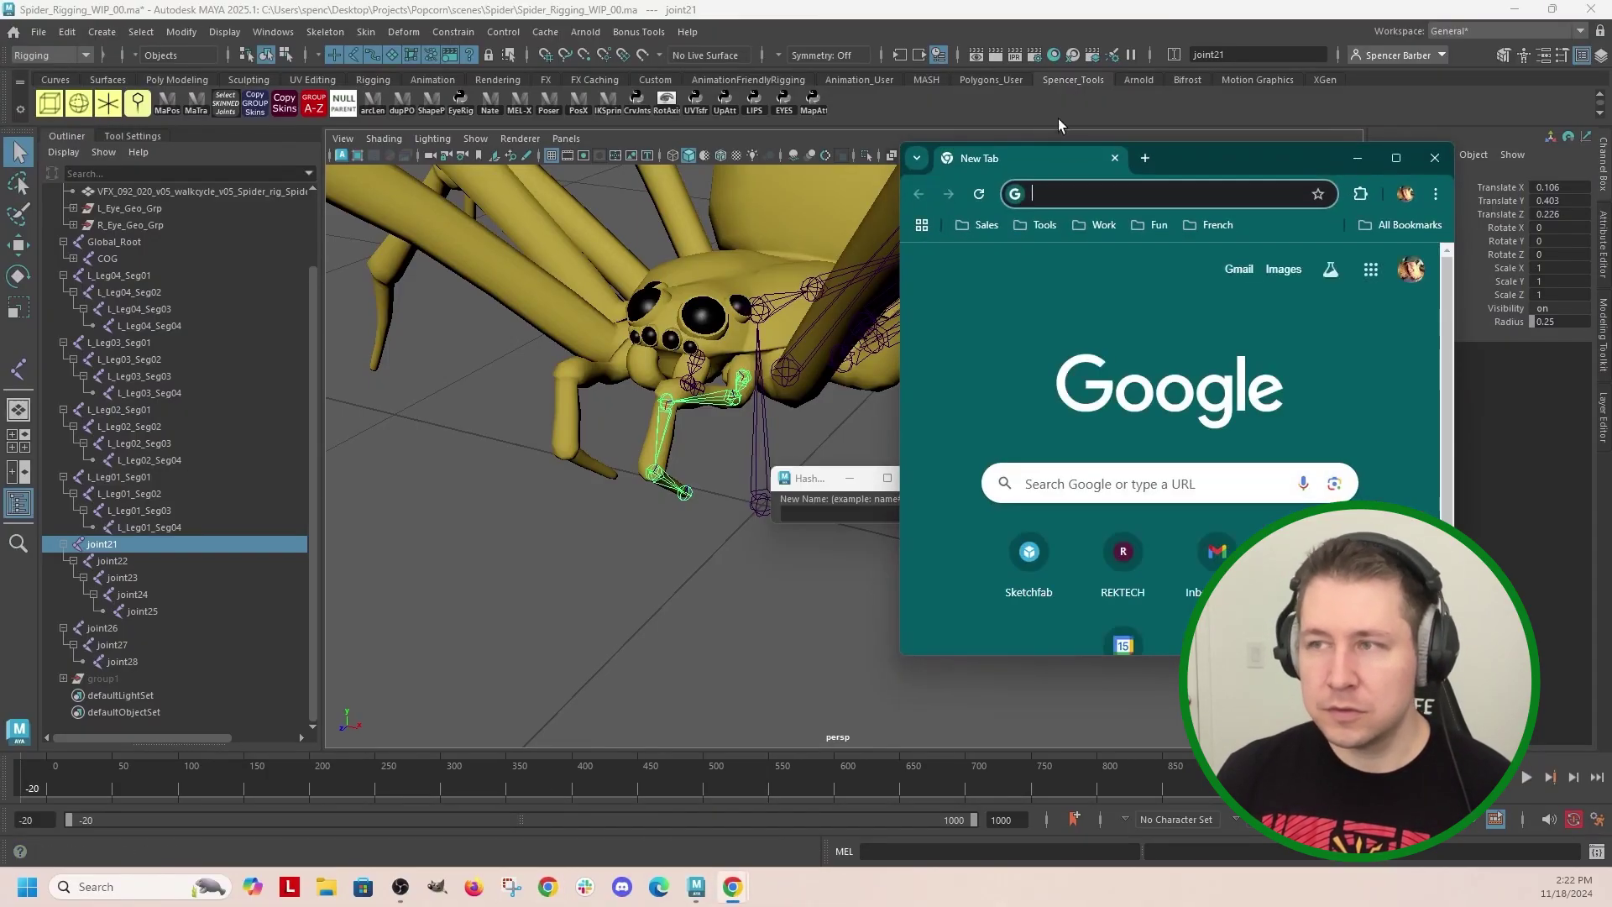
pyautogui.press('super+shift+Left')
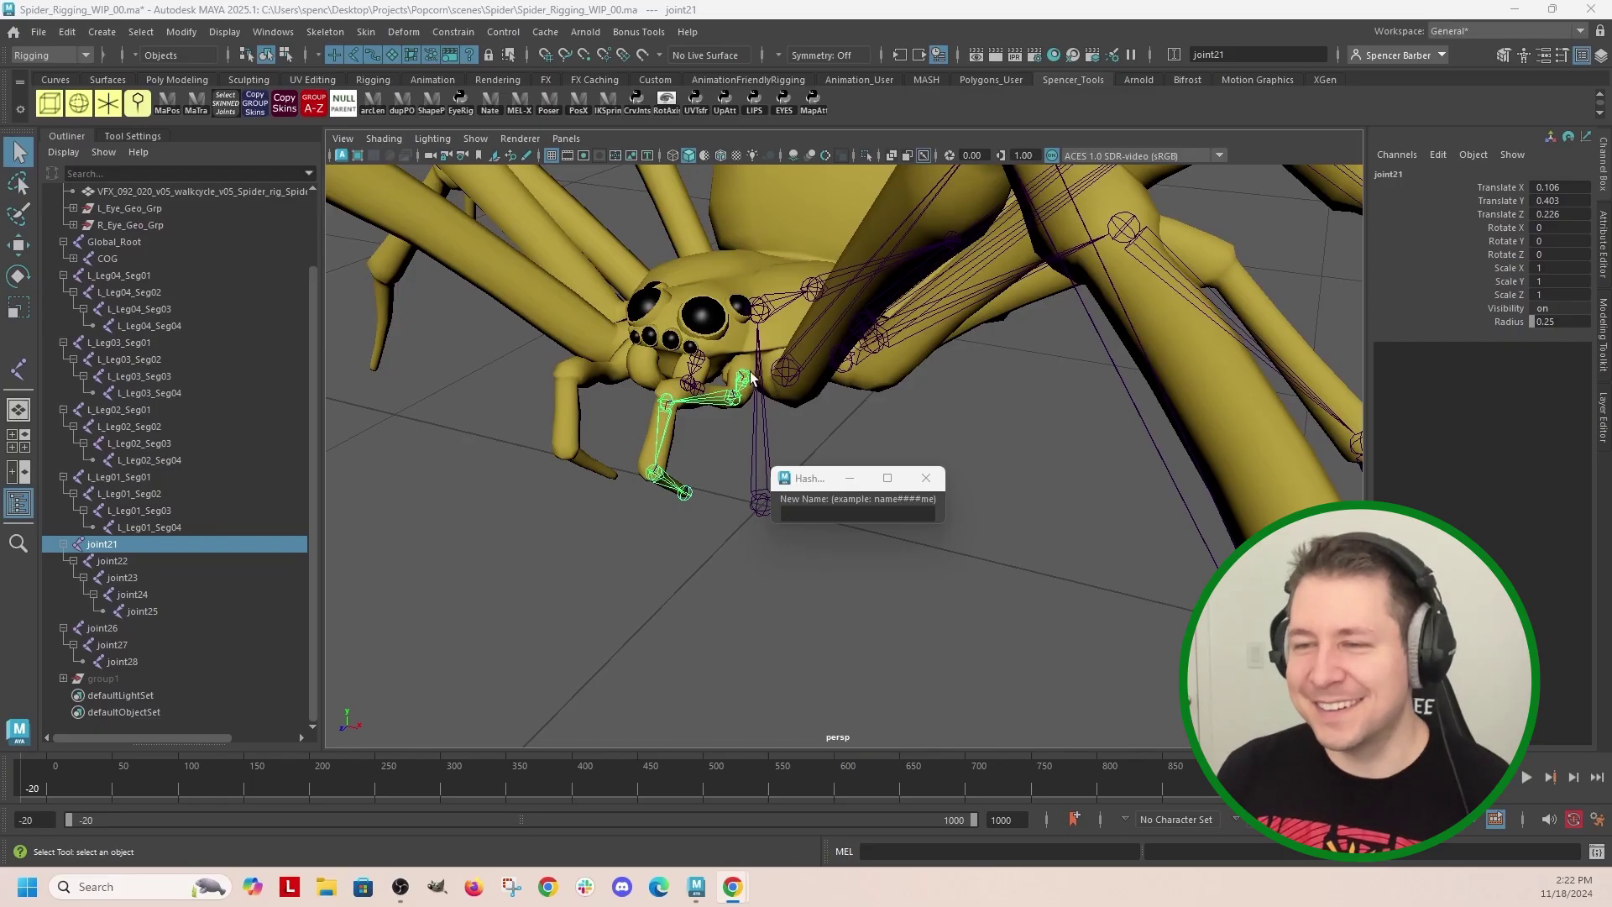
# Step: Rename feeler joints joint21–joint25 to L_Feeler_Seg01 through L_Feeler_Seg05
pyautogui.keyDown('shift'); pyautogui.click(106, 560); pyautogui.keyUp('shift')
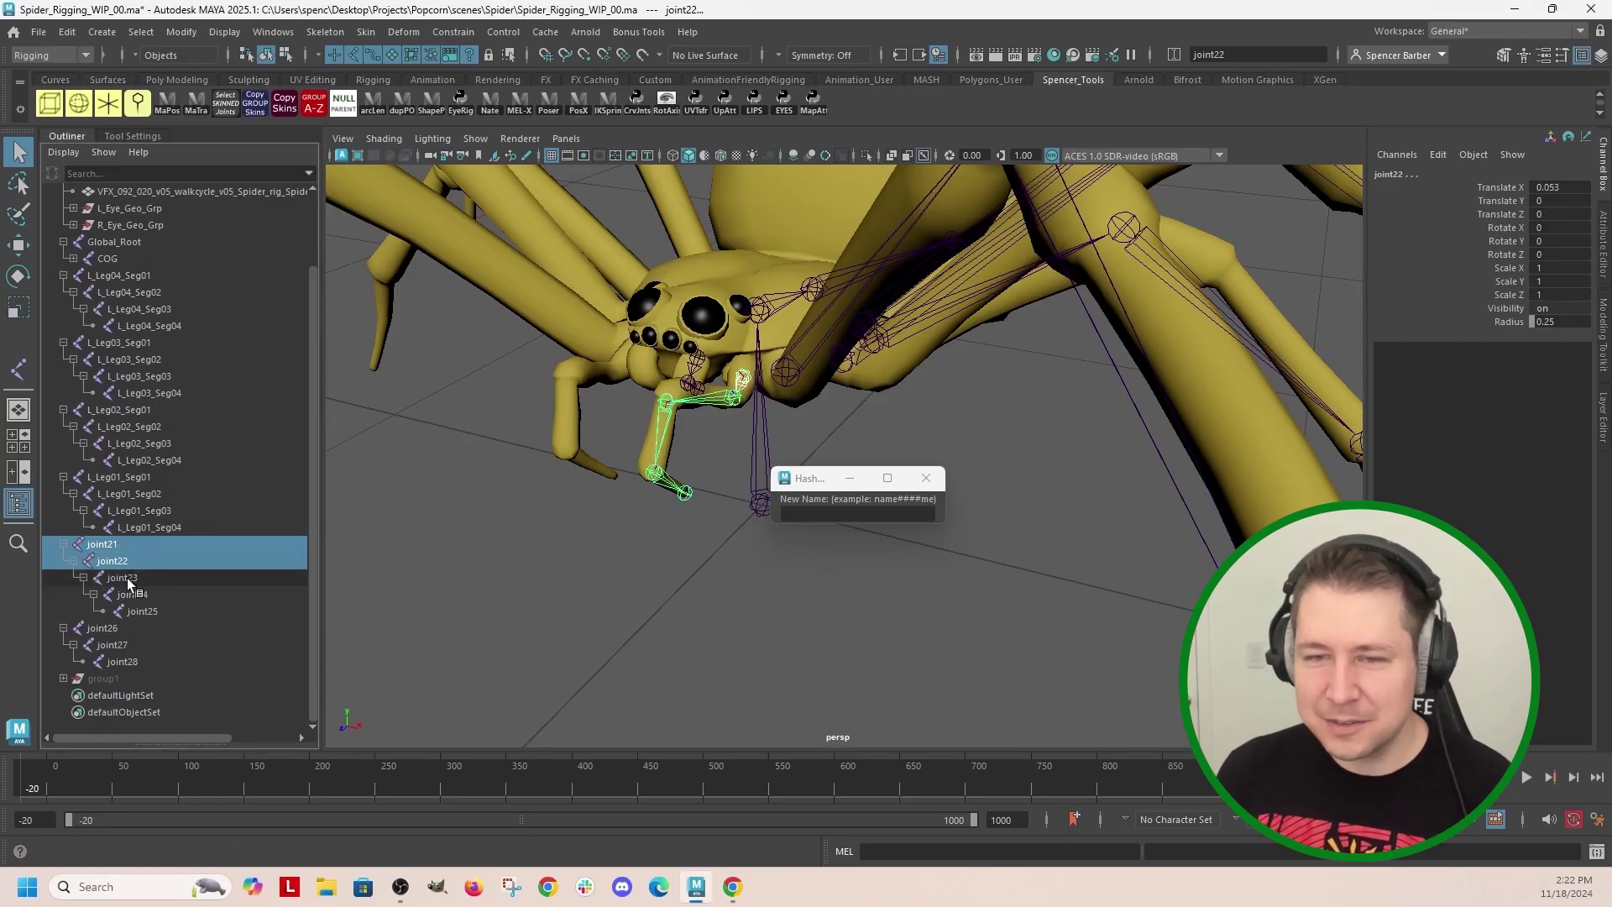
pyautogui.moveTo(126, 581); pyautogui.dragTo(145, 614)
pyautogui.click(837, 520)
pyautogui.write('L_Feeler_##')
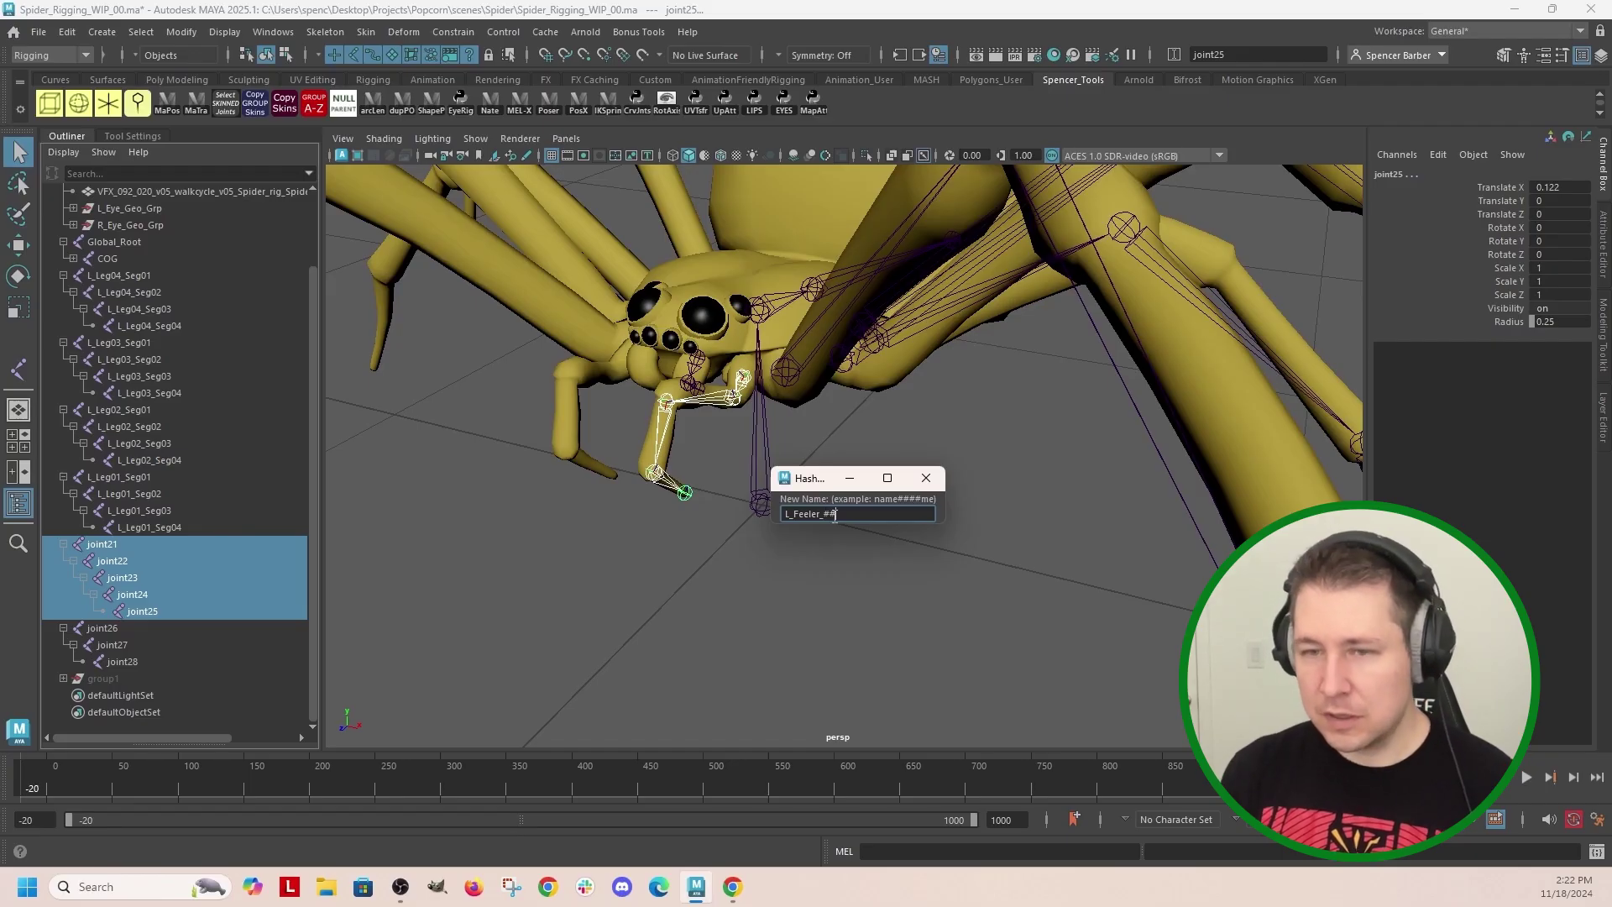
pyautogui.write('Seg')
pyautogui.press('Return')
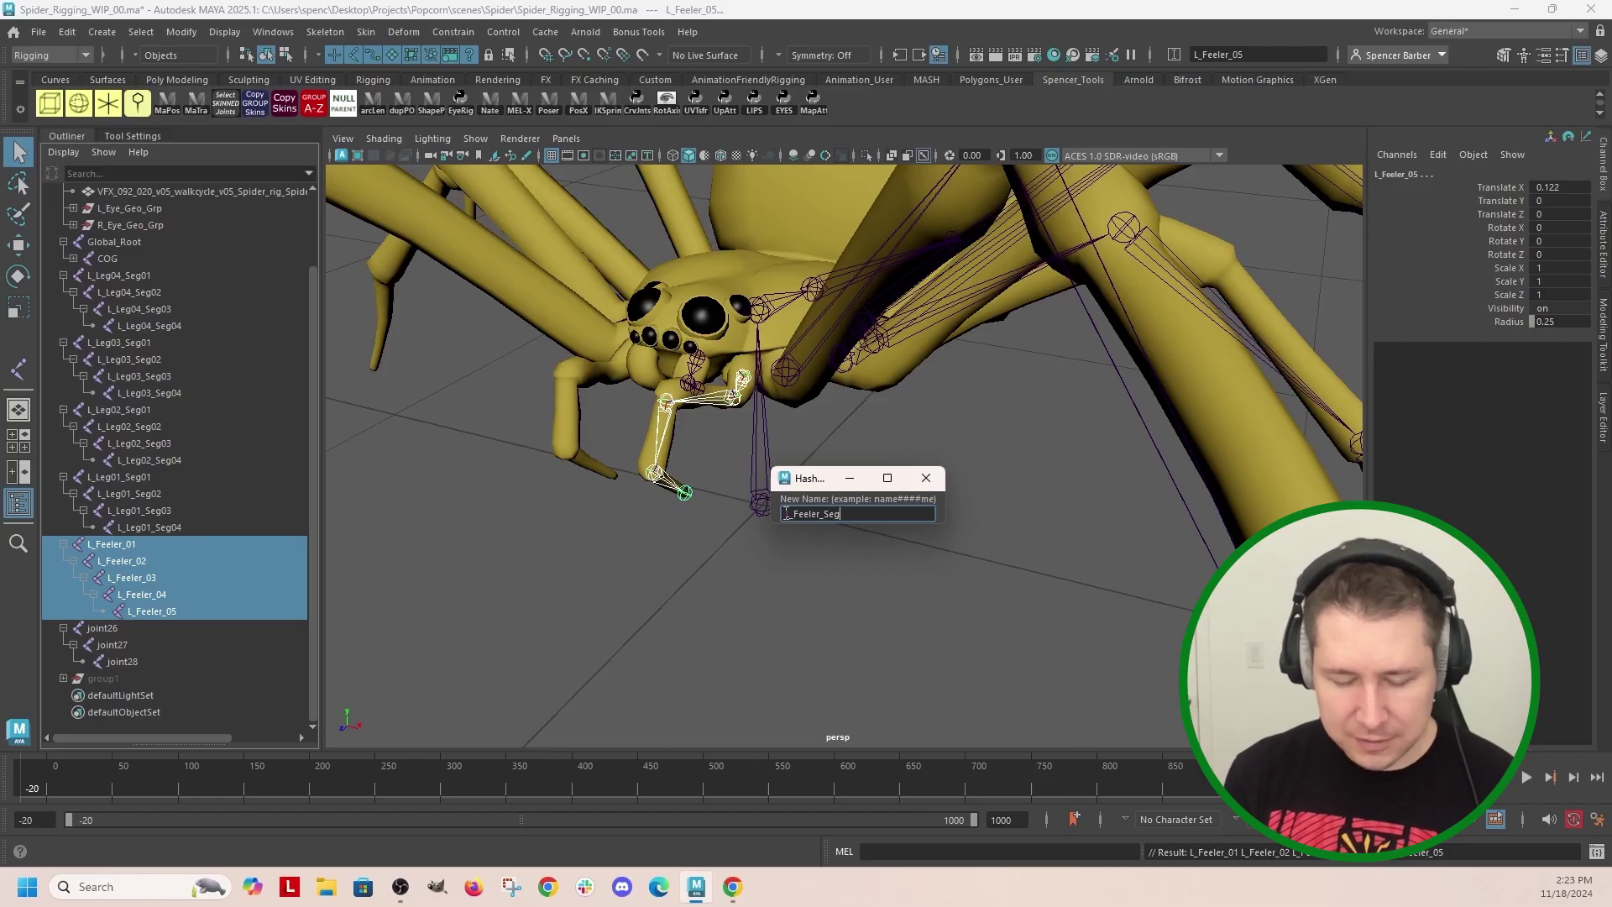
pyautogui.press('Return')
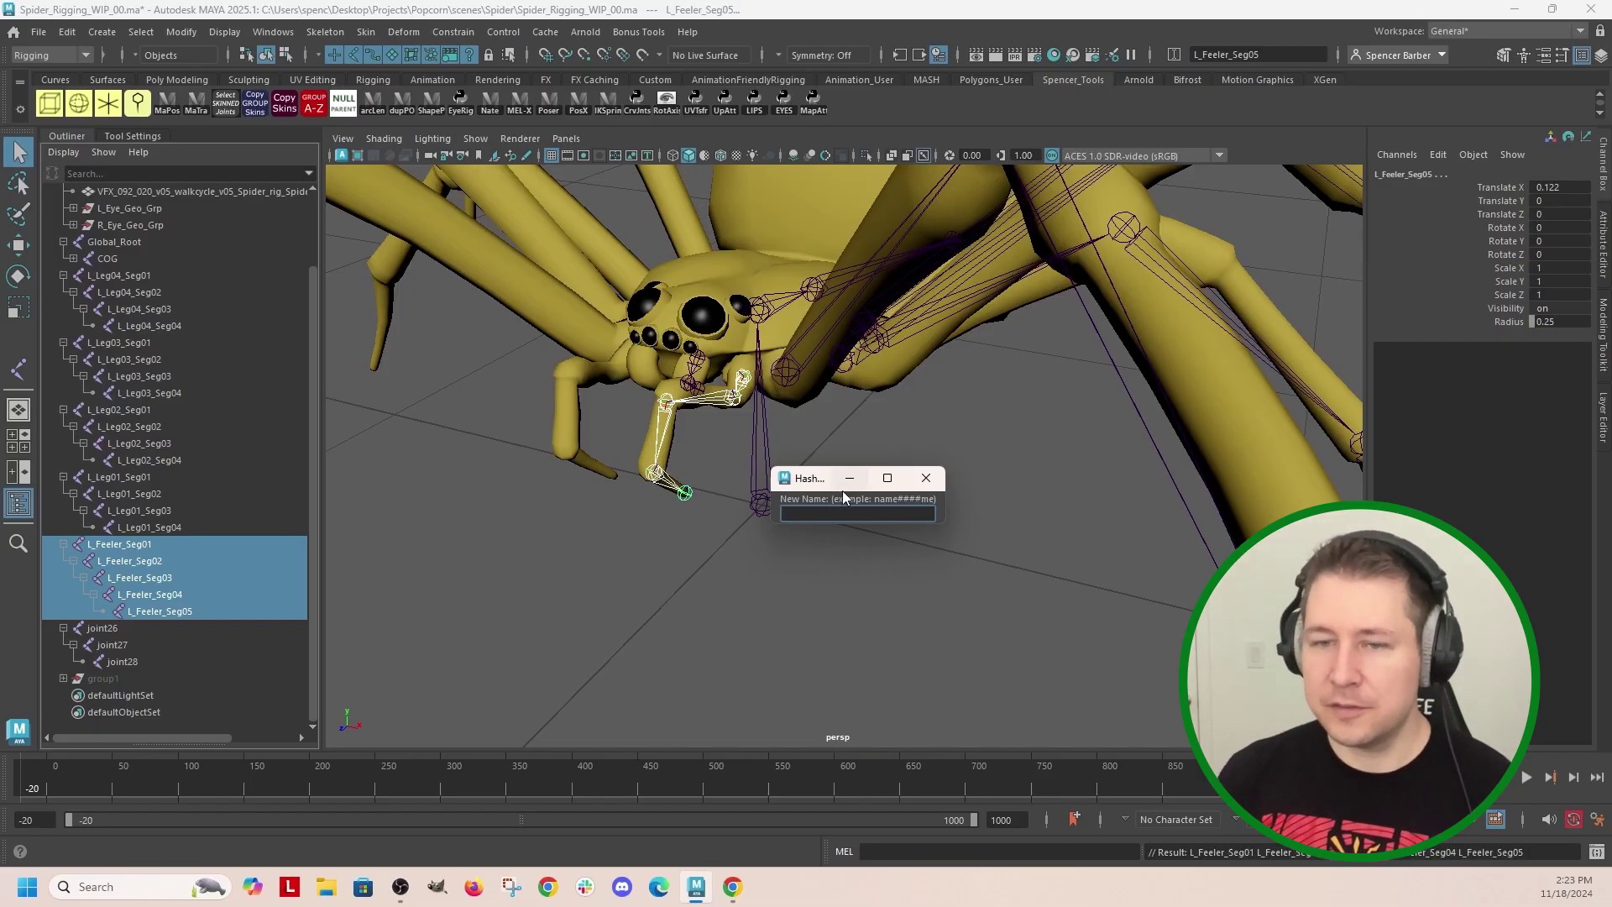
# Step: Rename mouth joints joint26–joint28 to L_Mouth_Seg01 through L_Mouth_Seg03
pyautogui.click(699, 378)
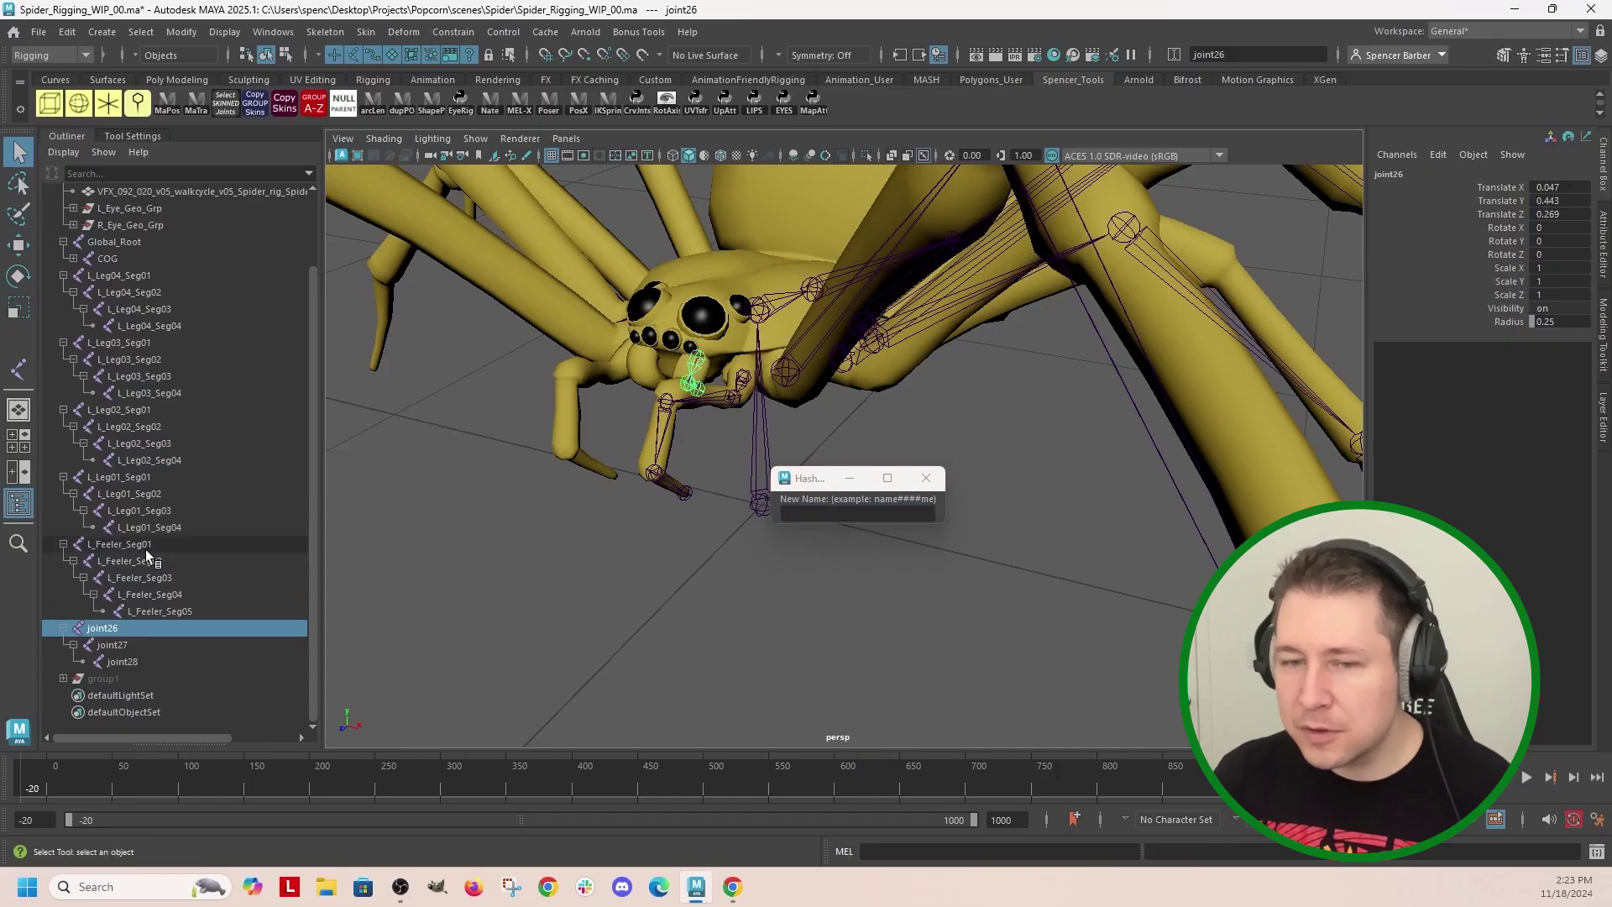
pyautogui.keyDown('shift'); pyautogui.click(111, 646); pyautogui.keyUp('shift')
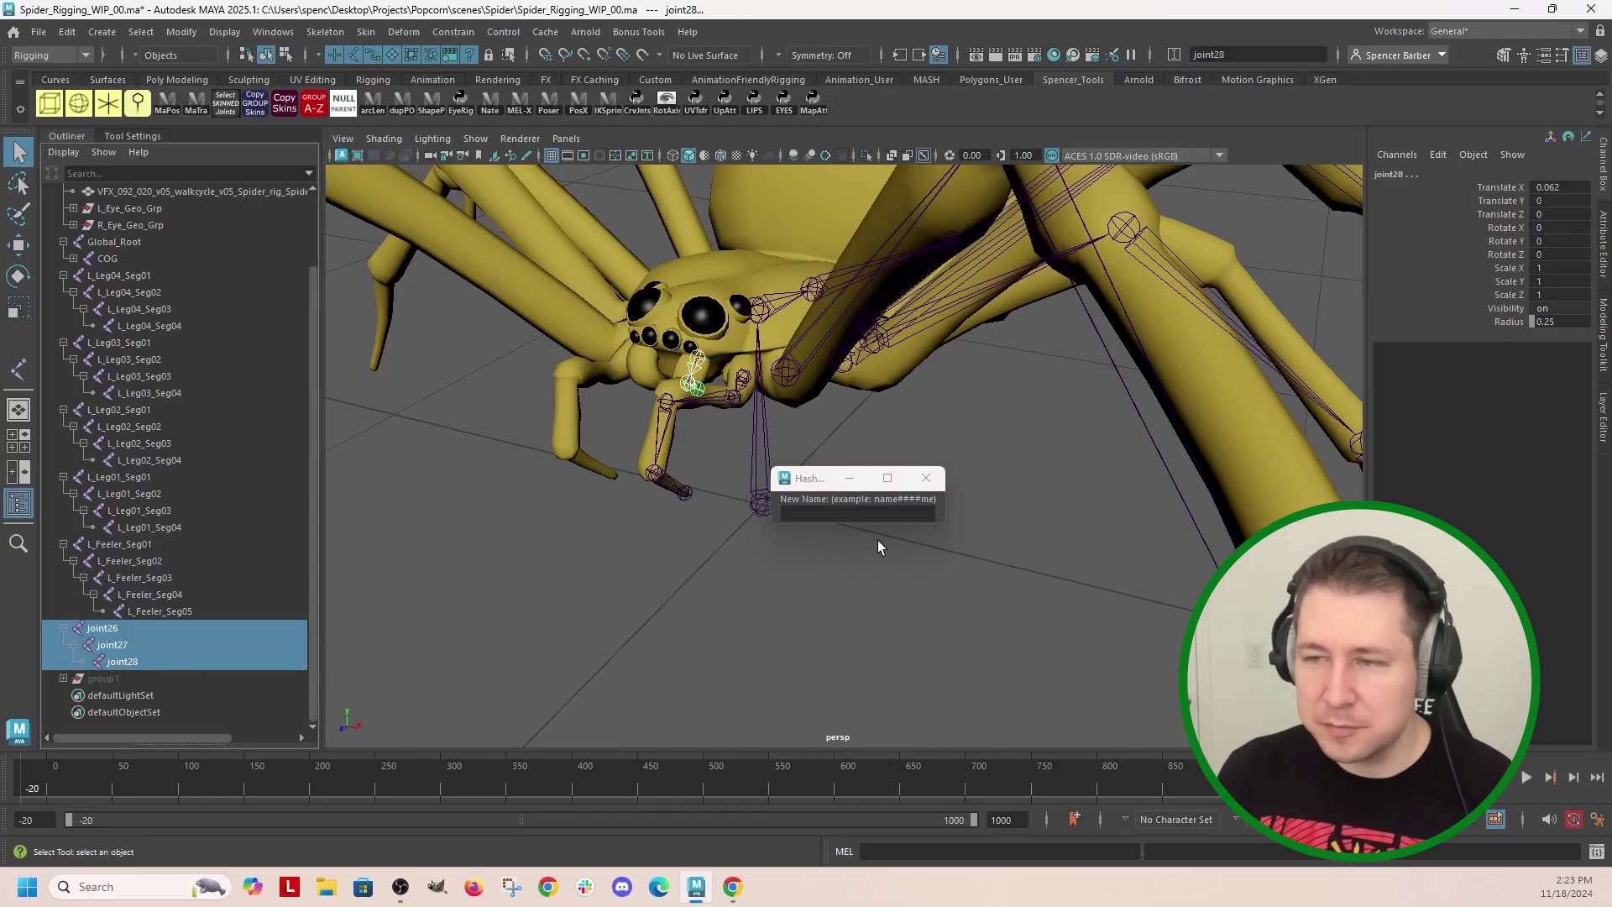
pyautogui.click(891, 519)
pyautogui.write('L_Mouth_Seg##')
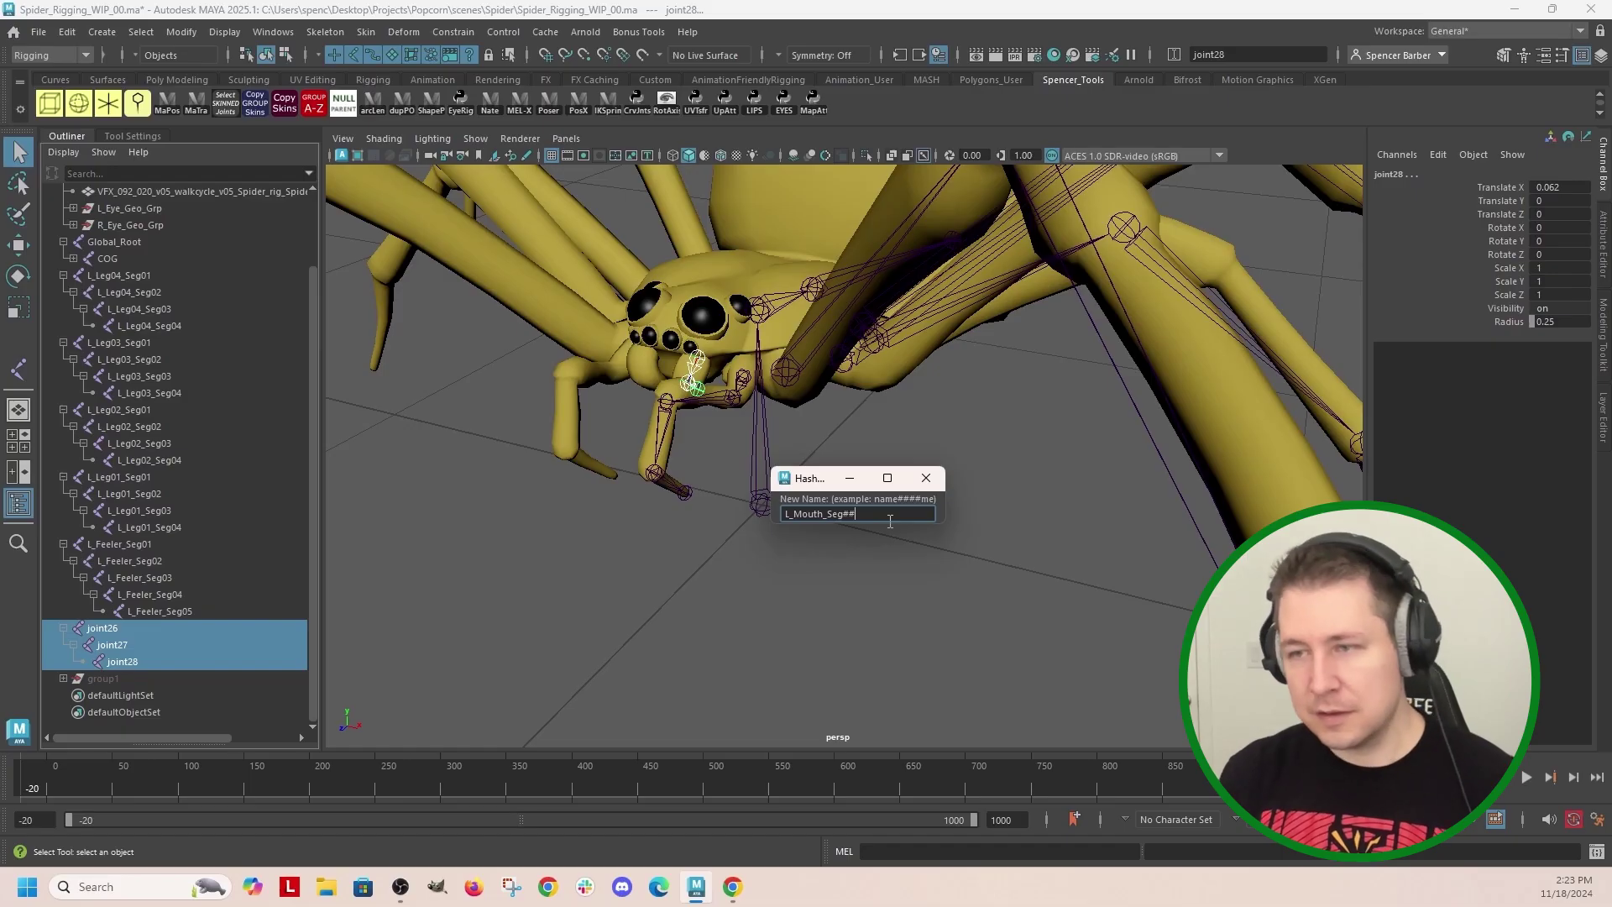
pyautogui.press('Return')
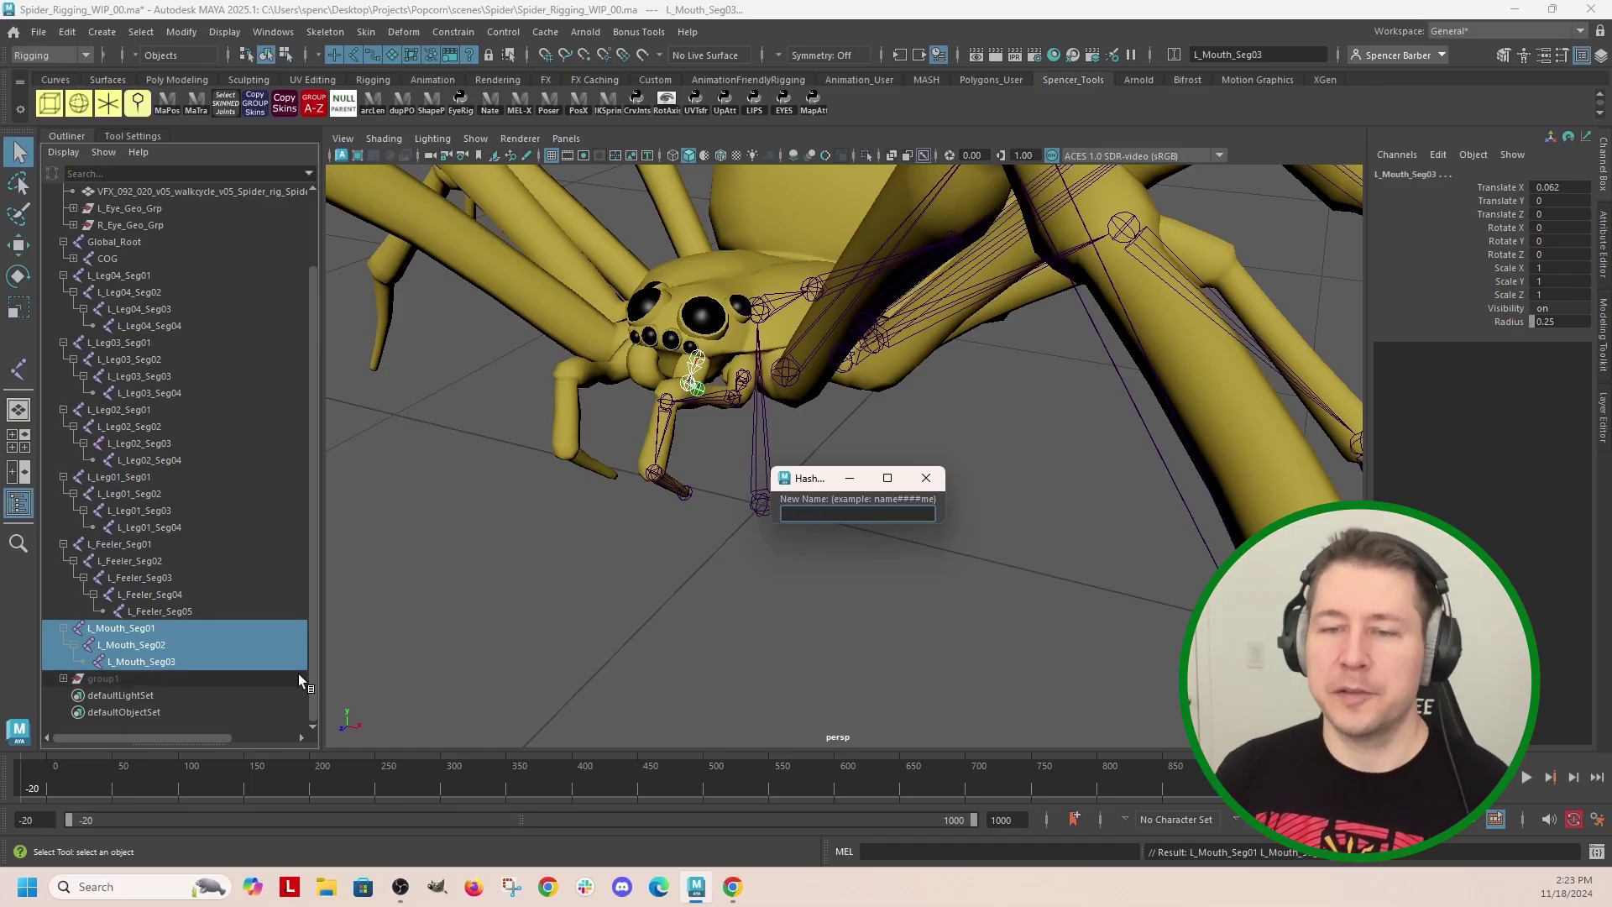
pyautogui.moveTo(602, 553)
pyautogui.keyDown('alt'); pyautogui.mouseDown()
pyautogui.moveTo(791, 652)
pyautogui.moveTo(592, 725)
pyautogui.moveTo(718, 405)
pyautogui.mouseUp(); pyautogui.keyUp('alt')
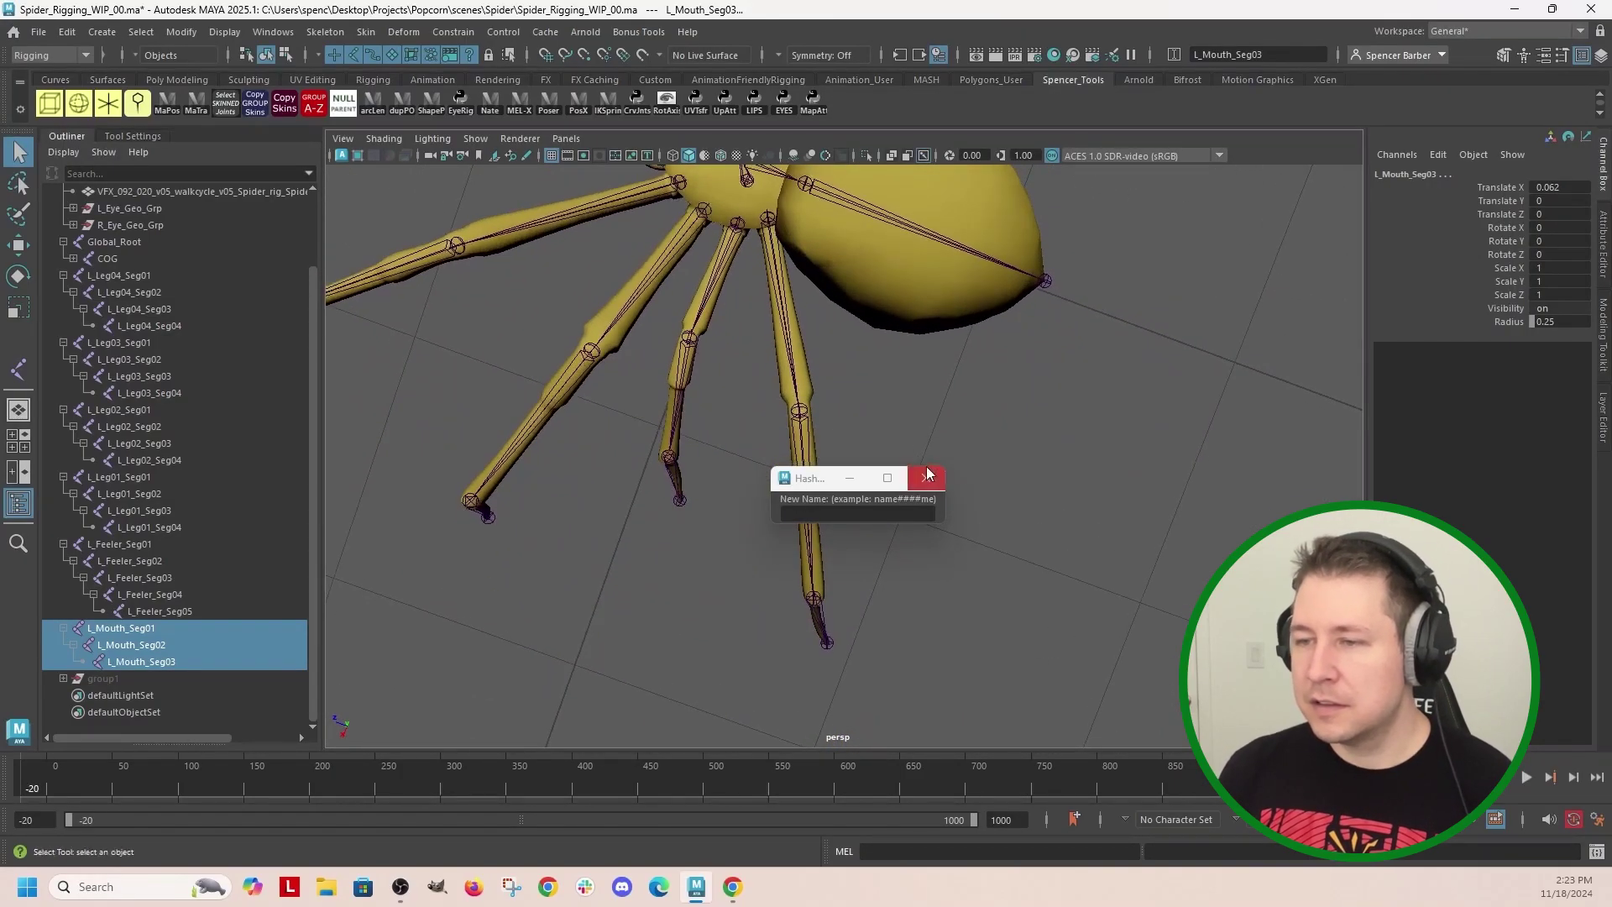
# Step: Close the Hash Rename window and select L_Leg04_Seg01 from a side view
pyautogui.click(926, 479)
pyautogui.keyDown('alt'); pyautogui.moveTo(926, 504); pyautogui.dragTo(931, 568); pyautogui.keyUp('alt')
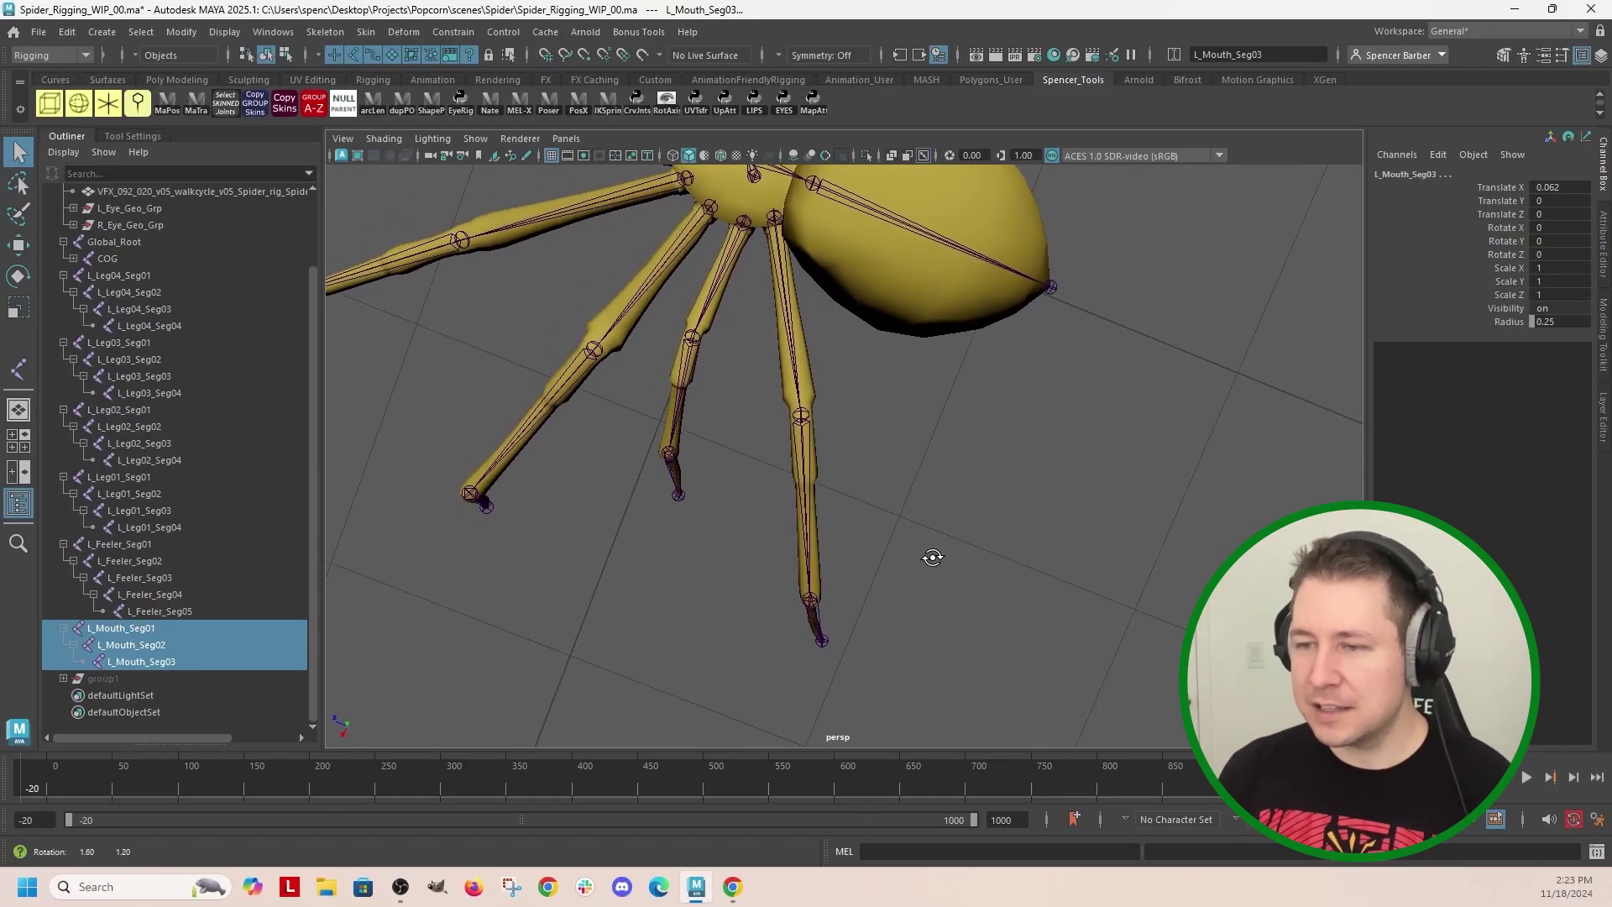
pyautogui.click(785, 323)
pyautogui.moveTo(786, 353)
pyautogui.keyDown('alt'); pyautogui.mouseDown()
pyautogui.moveTo(804, 410)
pyautogui.moveTo(487, 519)
pyautogui.moveTo(506, 554)
pyautogui.moveTo(948, 439)
pyautogui.moveTo(707, 510)
pyautogui.moveTo(889, 538)
pyautogui.moveTo(740, 451)
pyautogui.moveTo(756, 302)
pyautogui.moveTo(782, 377)
pyautogui.mouseUp(); pyautogui.keyUp('alt')
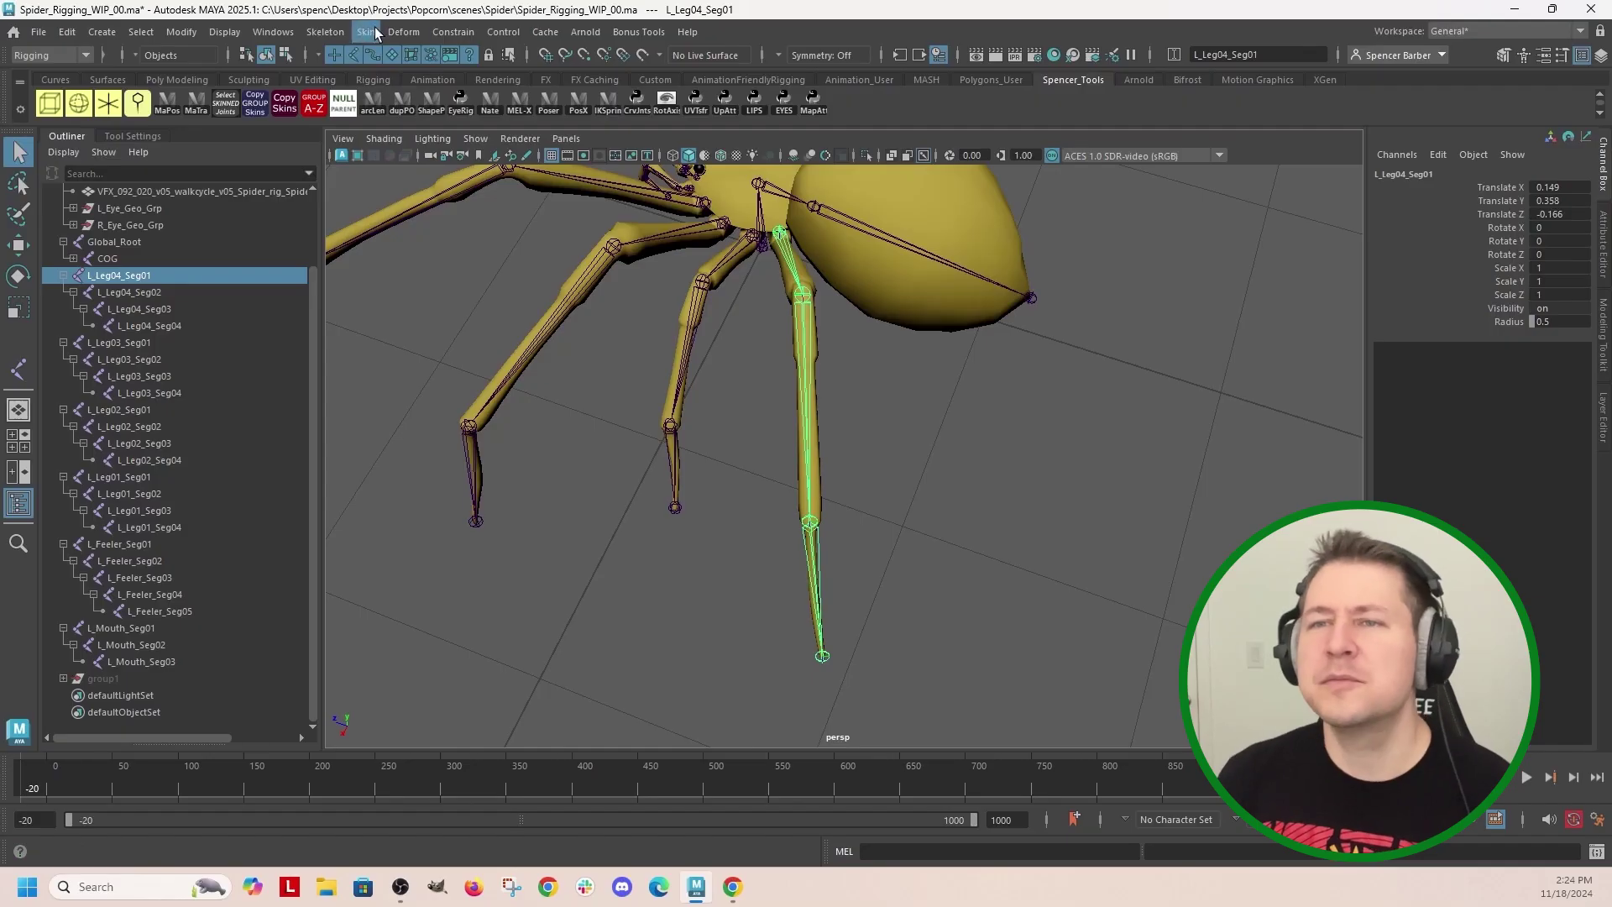
# Step: Undo an accidental joint removal made from the skeleton menu
pyautogui.click(326, 31)
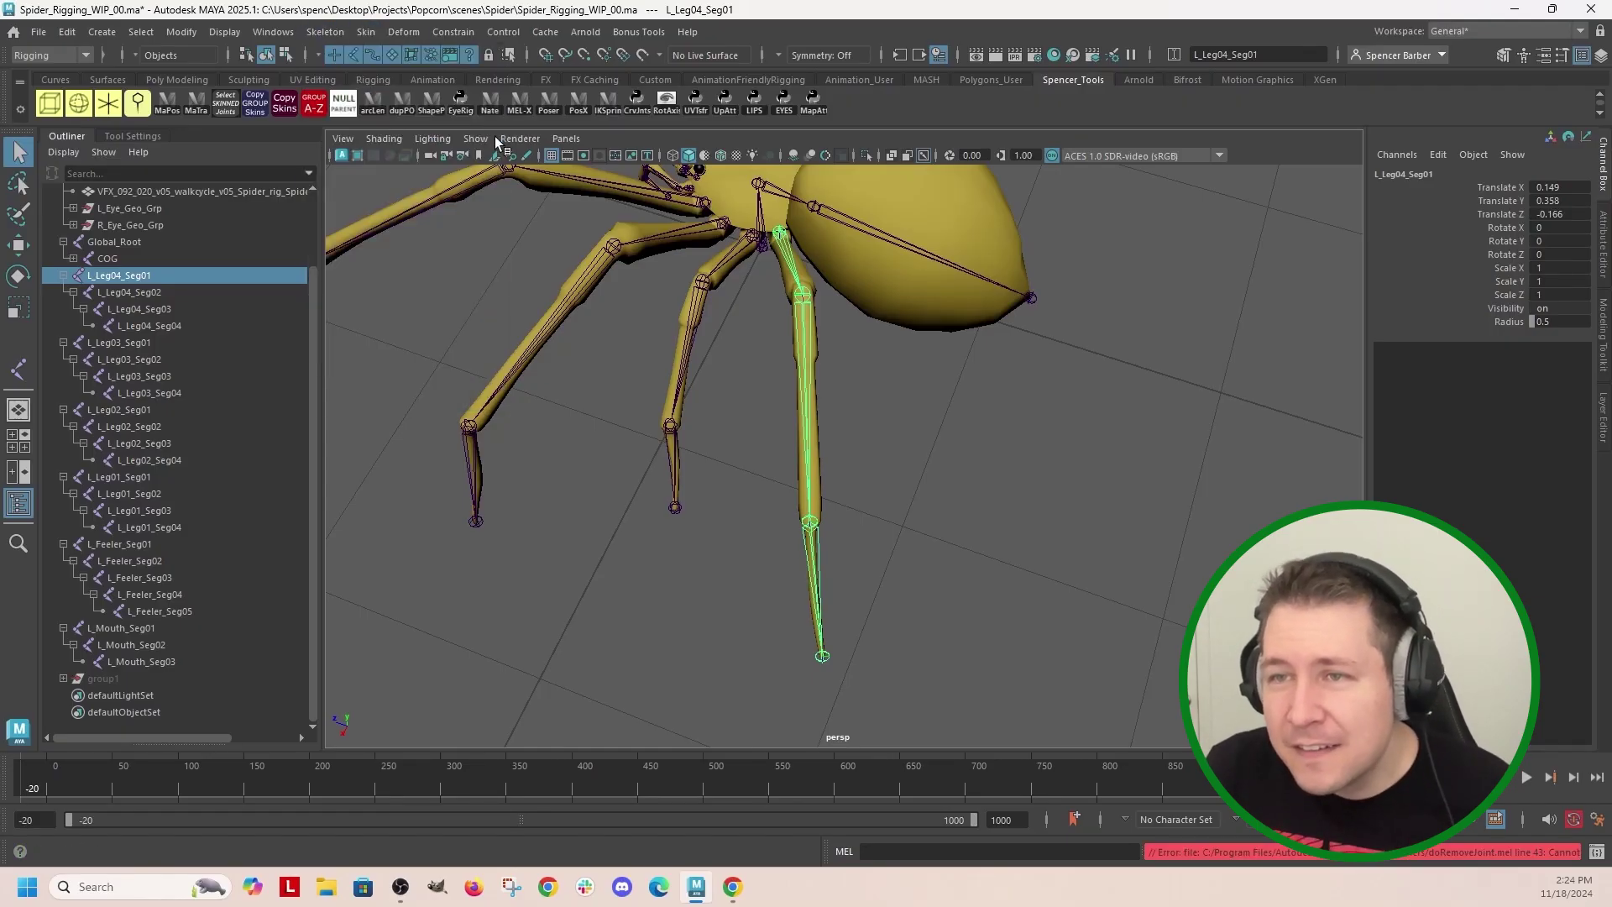
pyautogui.click(362, 145)
pyautogui.click(326, 32)
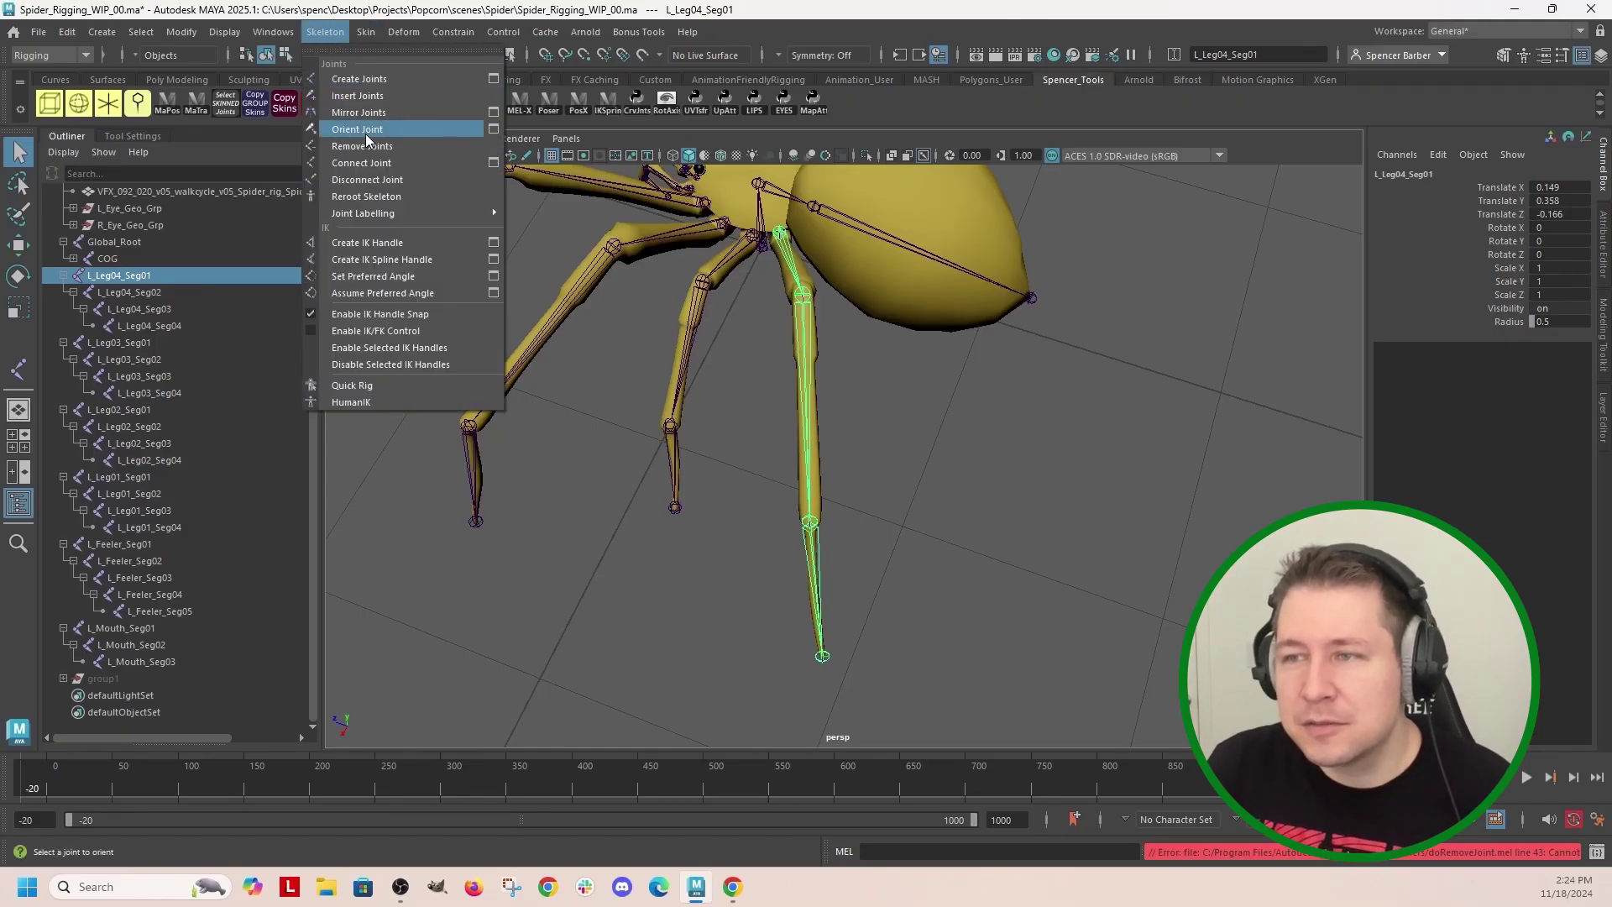
pyautogui.hotkey('ctrl', 'z')
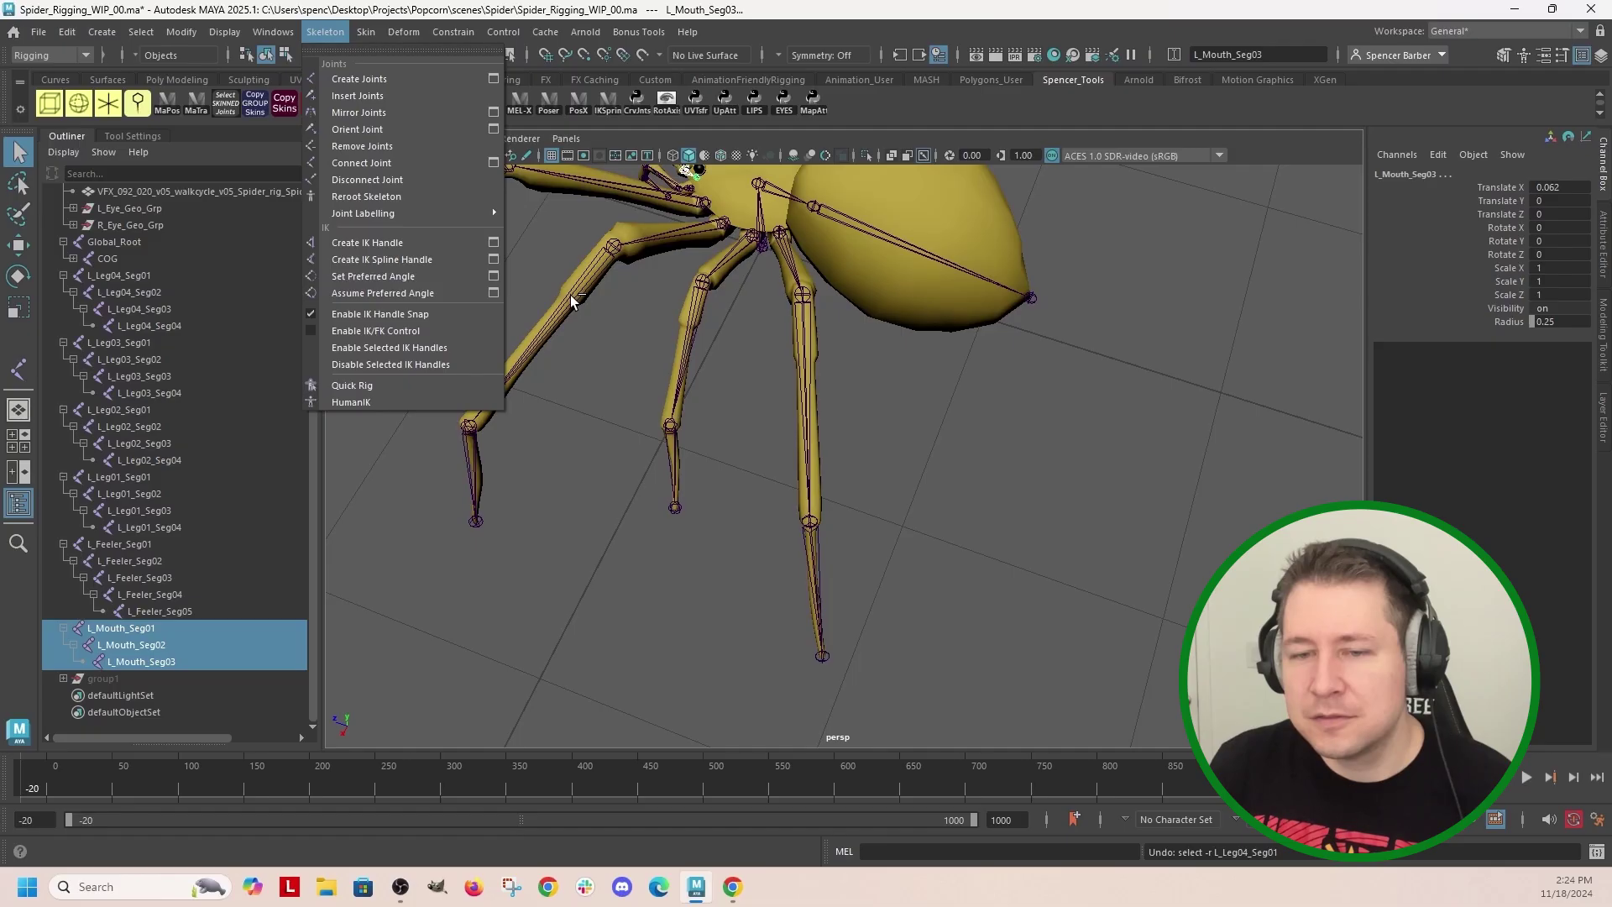
# Step: Reselect L_Leg04_Seg01 and run Orient Joint on its chain
pyautogui.click(782, 246)
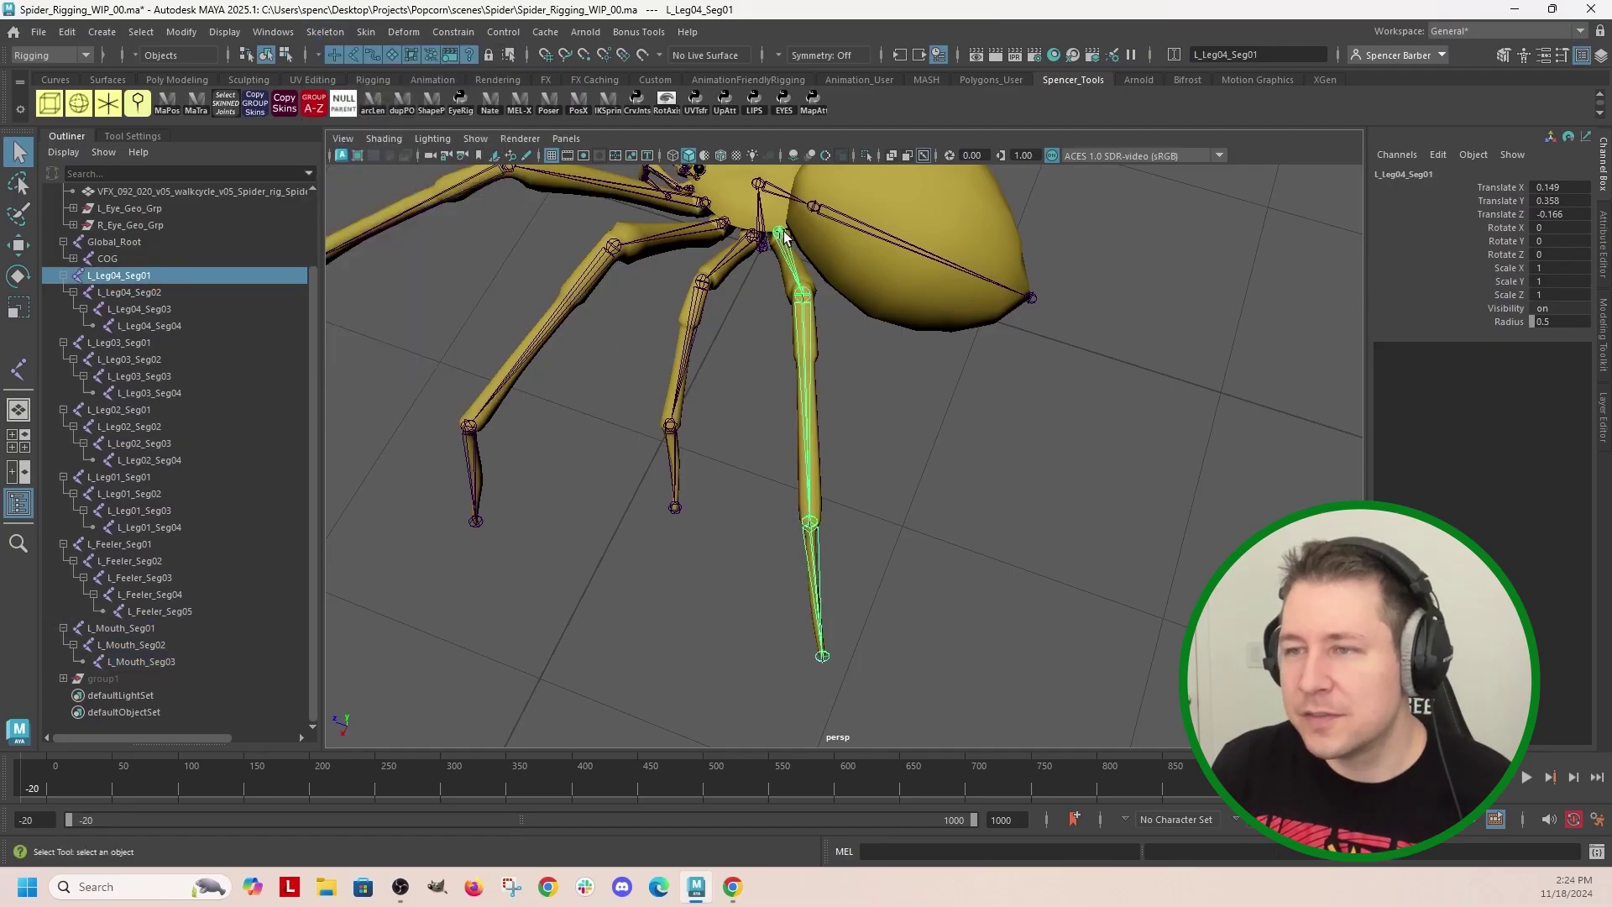
pyautogui.click(326, 32)
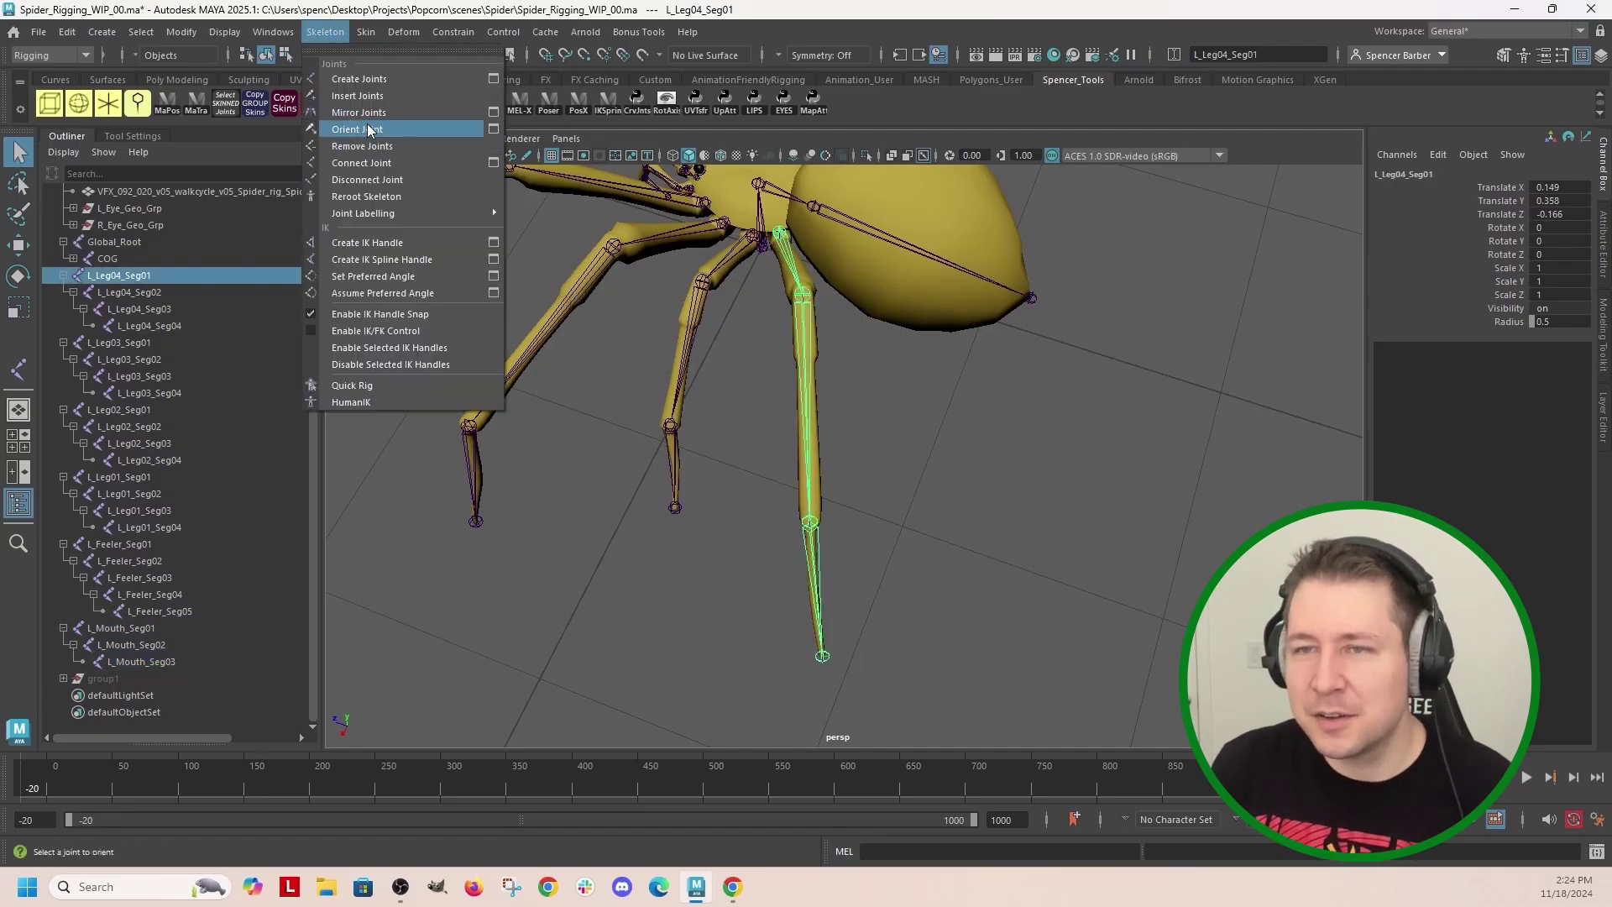
pyautogui.click(498, 128)
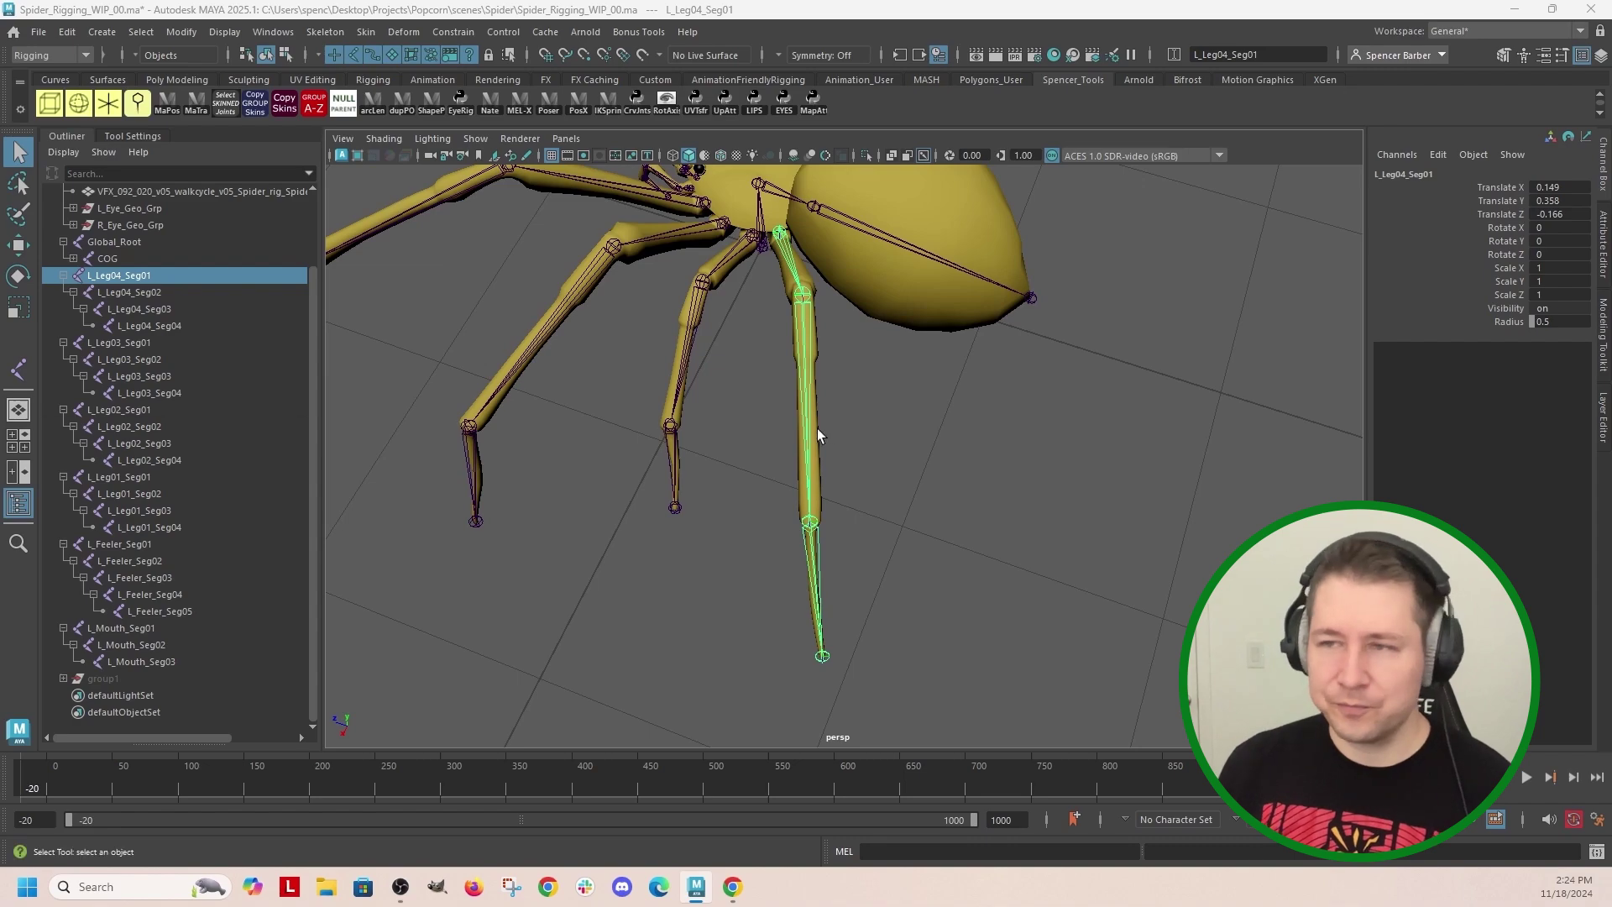
pyautogui.keyDown('alt'); pyautogui.moveTo(820, 379); pyautogui.dragTo(1012, 427); pyautogui.keyUp('alt')
pyautogui.moveTo(831, 413)
pyautogui.keyDown('alt'); pyautogui.mouseDown()
pyautogui.moveTo(840, 440)
pyautogui.moveTo(743, 476)
pyautogui.moveTo(754, 466)
pyautogui.mouseUp(); pyautogui.keyUp('alt')
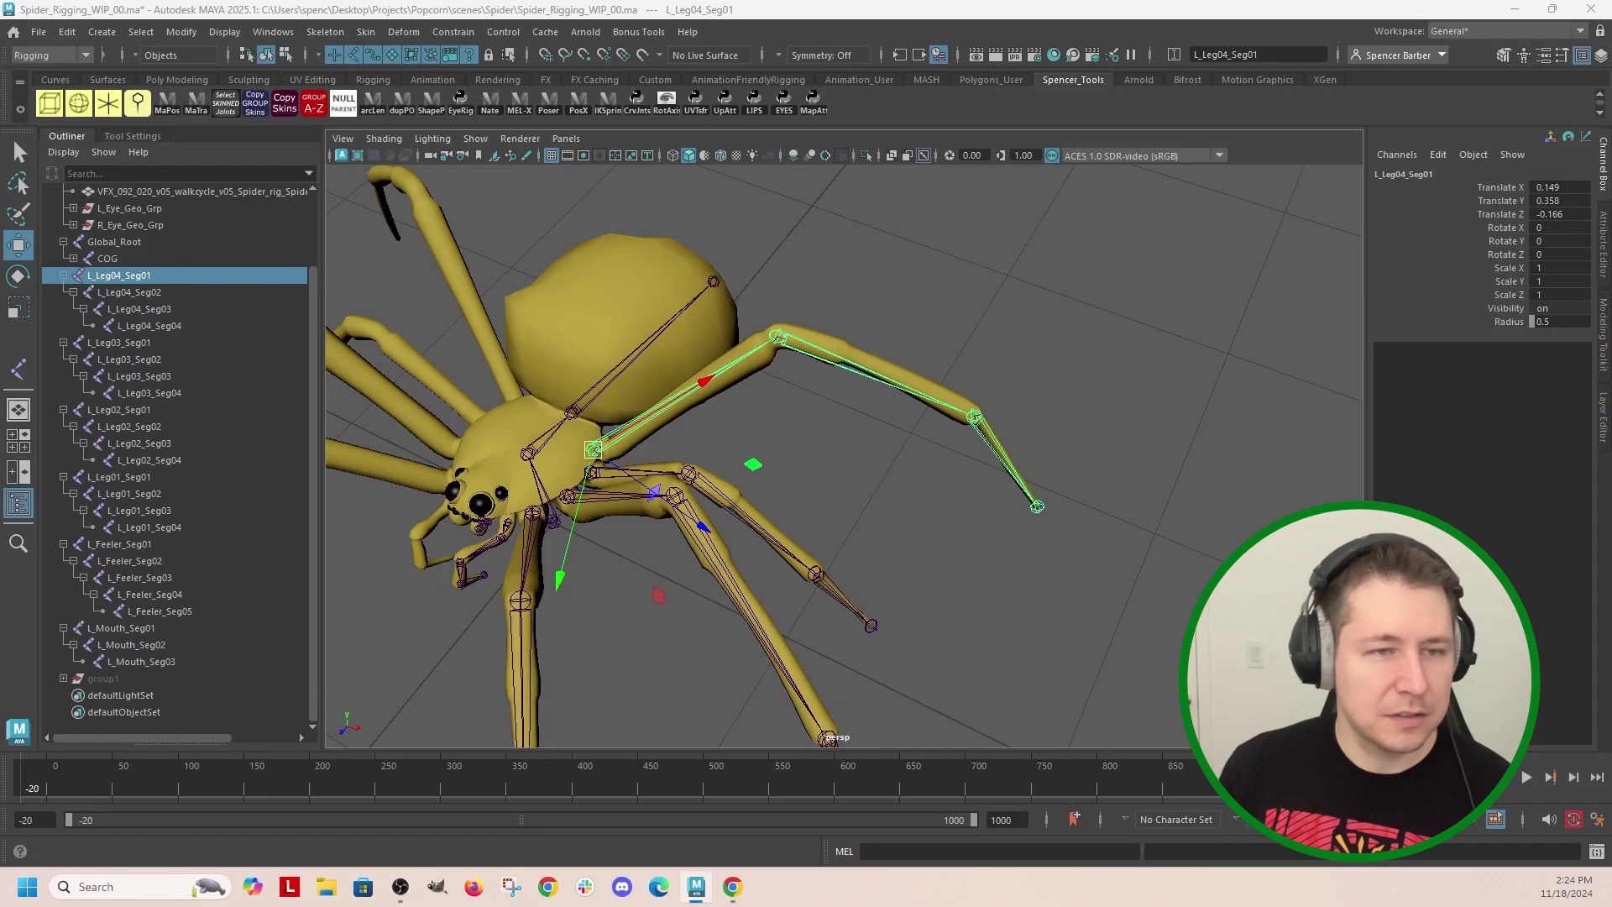
pyautogui.press('g')
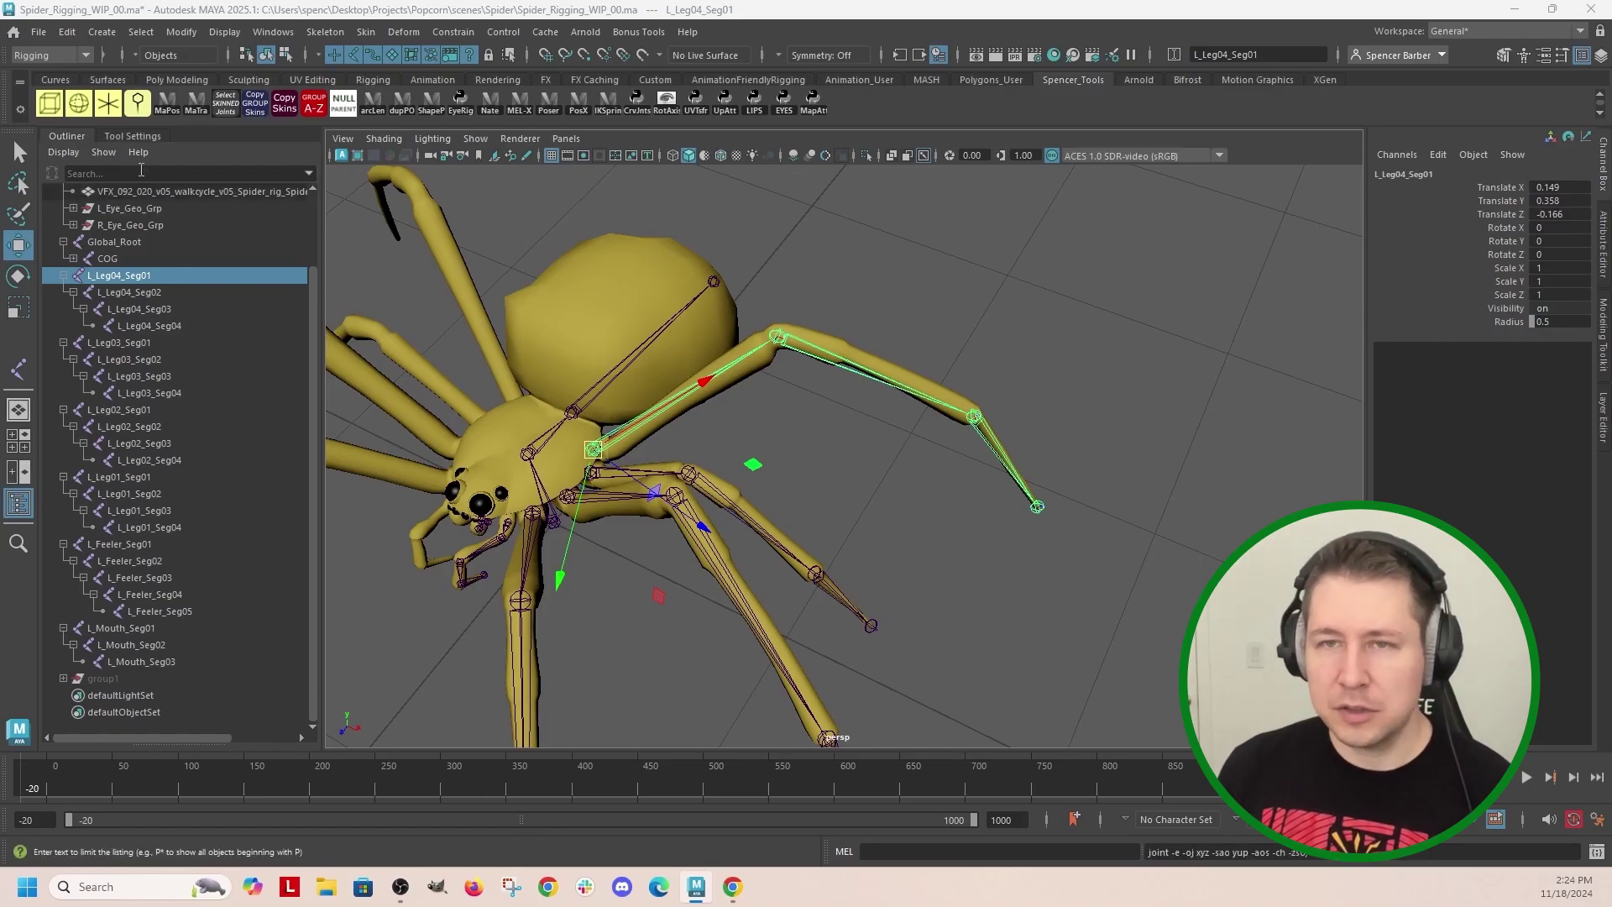
# Step: Decline the AutoSave prompt without saving
pyautogui.click(132, 136)
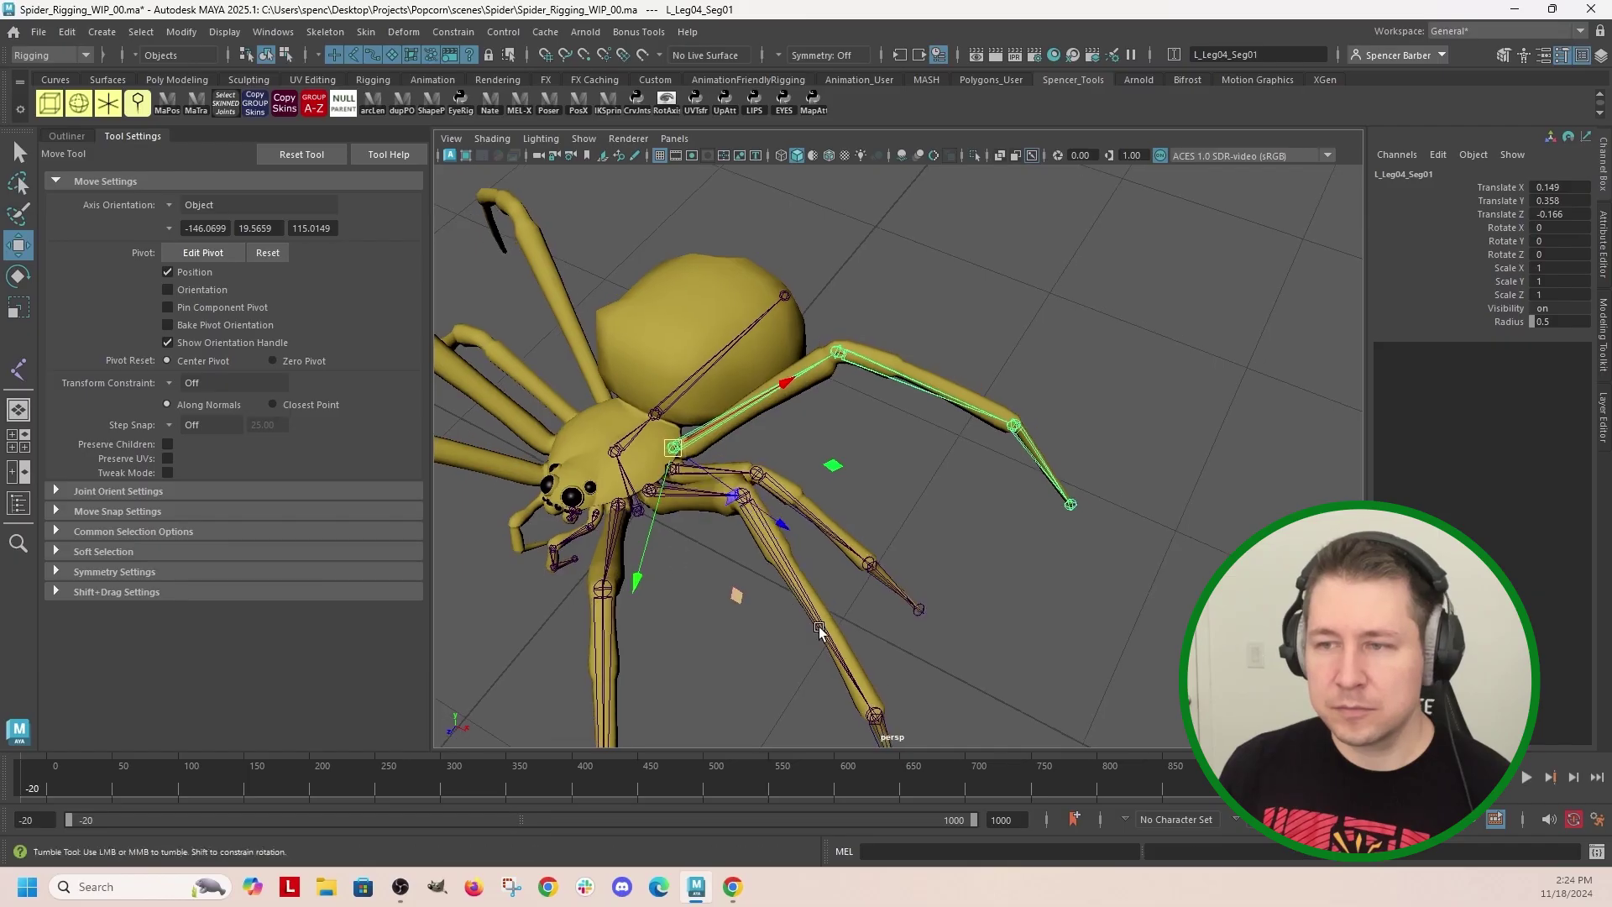
pyautogui.moveTo(882, 656)
pyautogui.keyDown('alt'); pyautogui.mouseDown()
pyautogui.moveTo(649, 605)
pyautogui.moveTo(961, 634)
pyautogui.moveTo(919, 606)
pyautogui.mouseUp(); pyautogui.keyUp('alt')
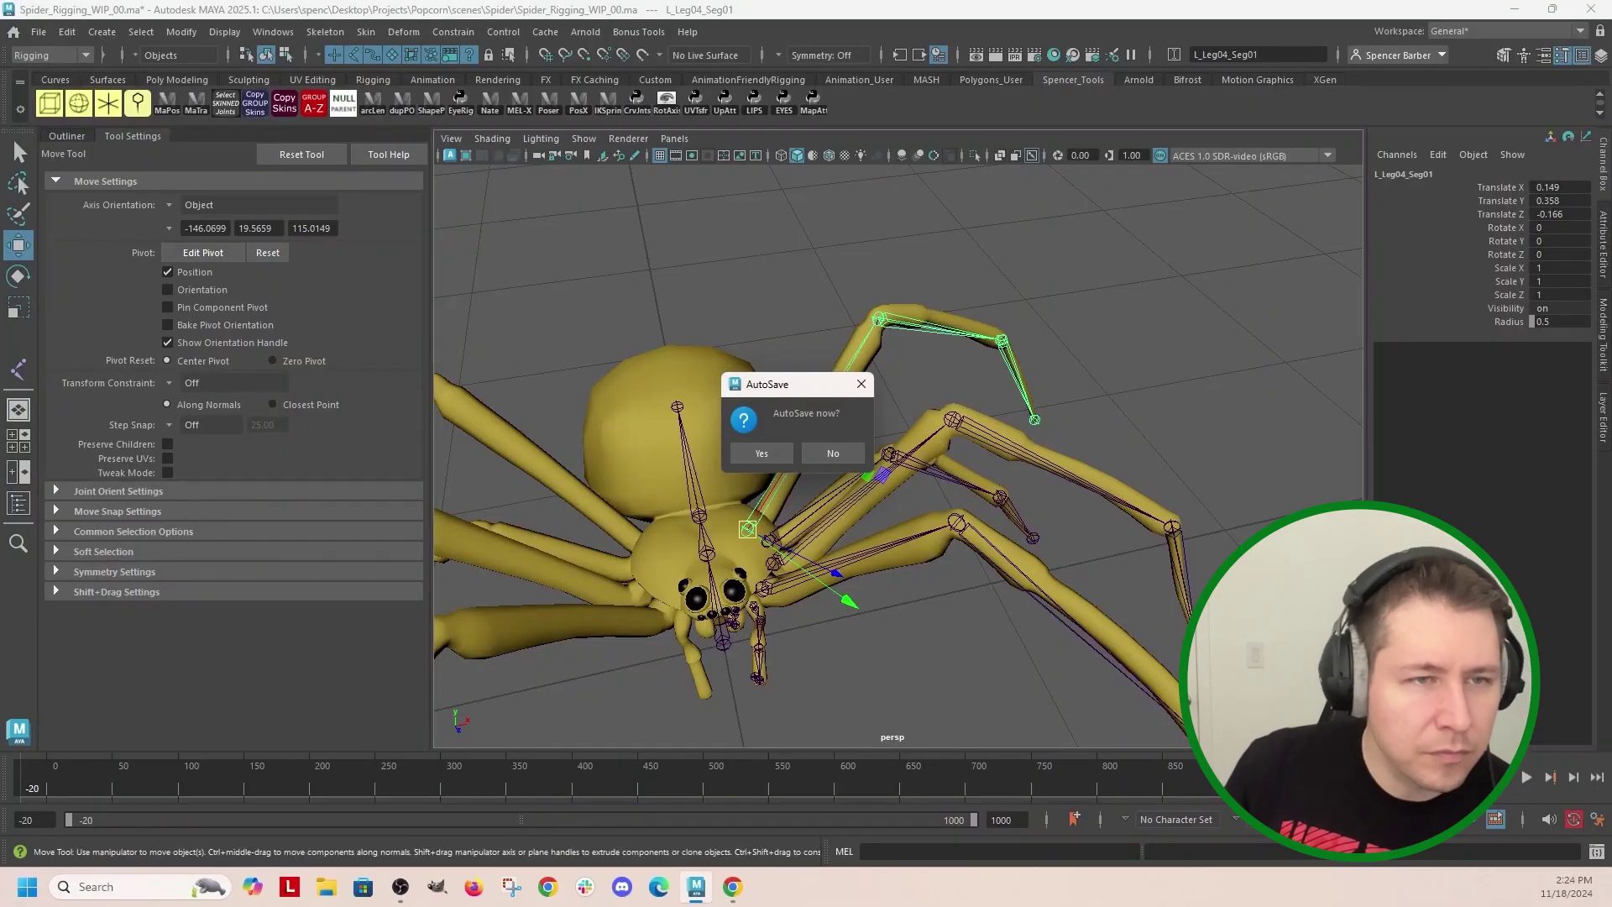
pyautogui.click(833, 453)
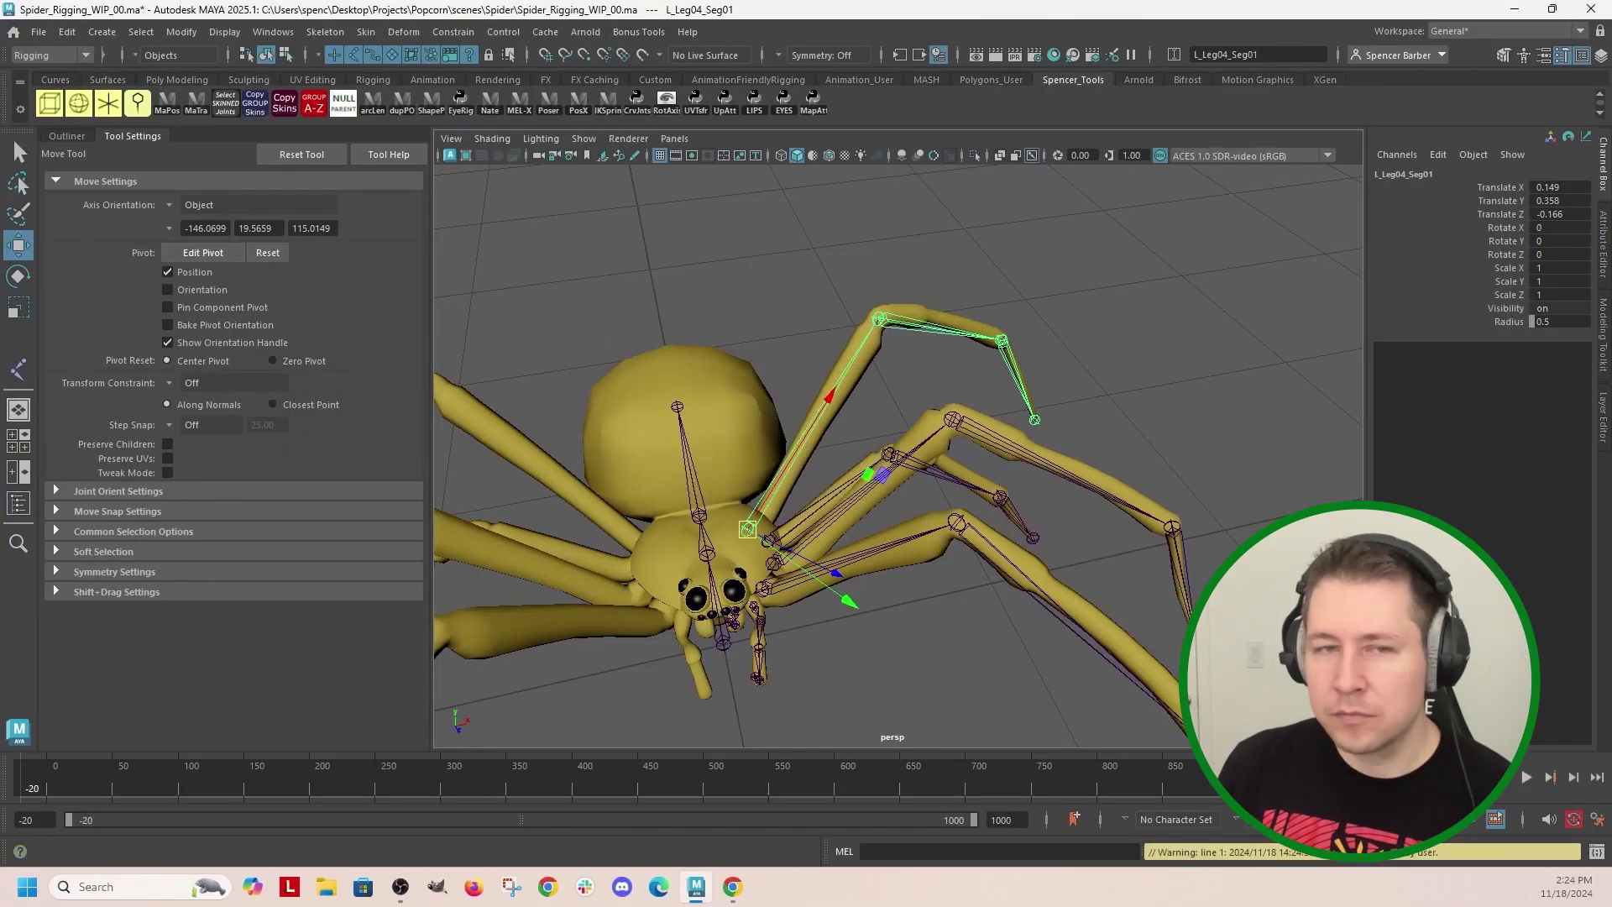
pyautogui.click(435, 328)
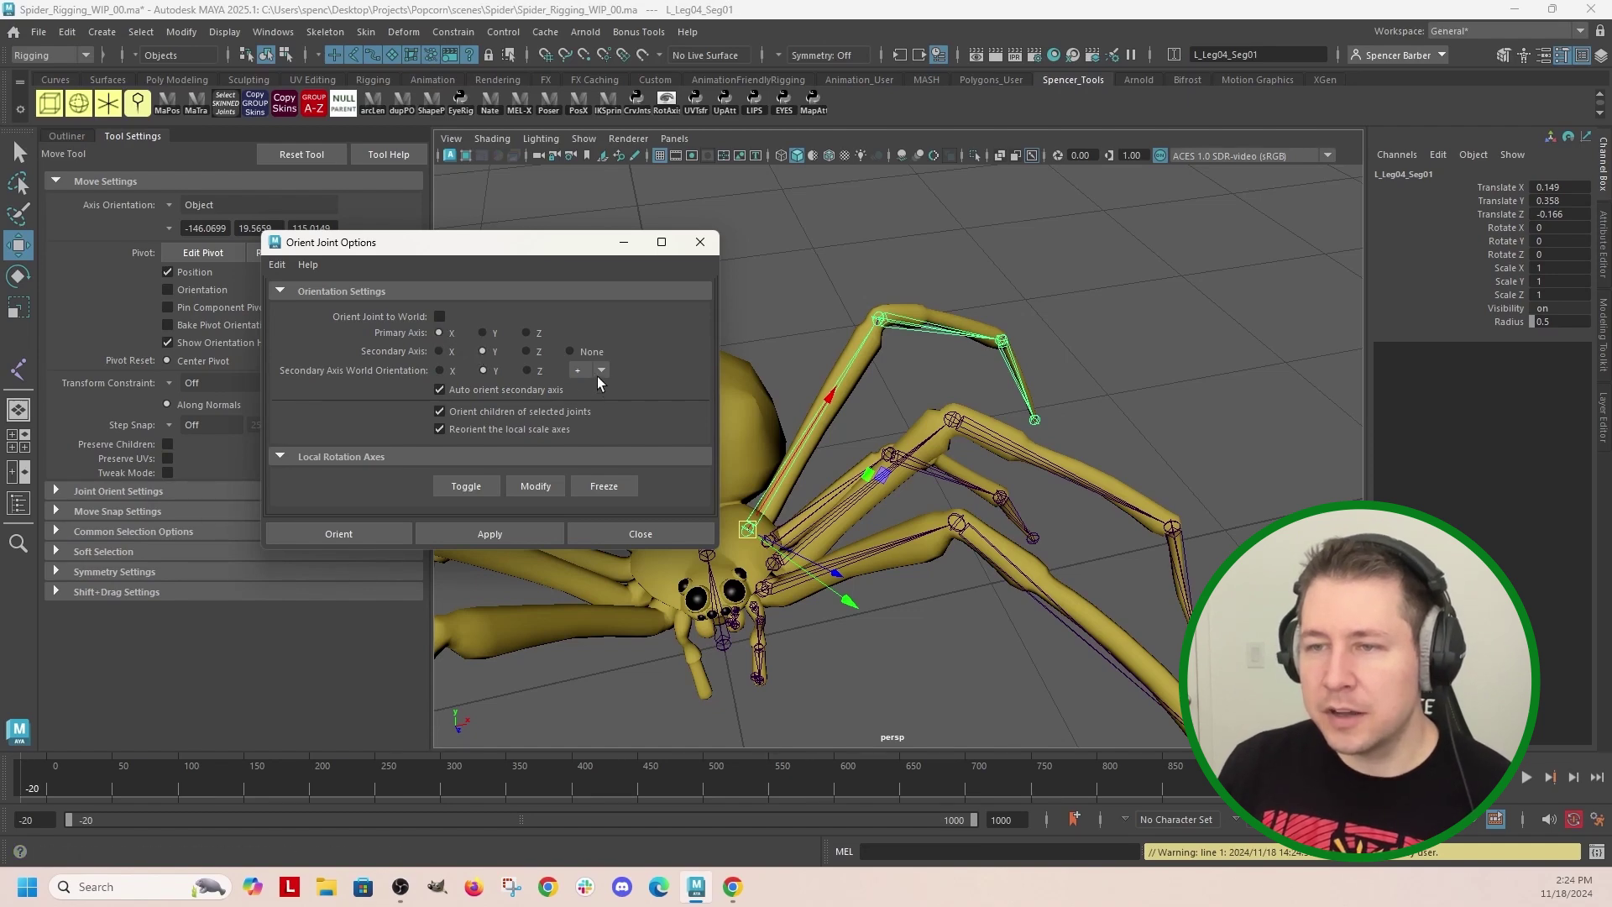
# Step: Reorient L_Leg04 with Primary Axis X and Secondary Axis Z, checking the joint axes
pyautogui.click(509, 534)
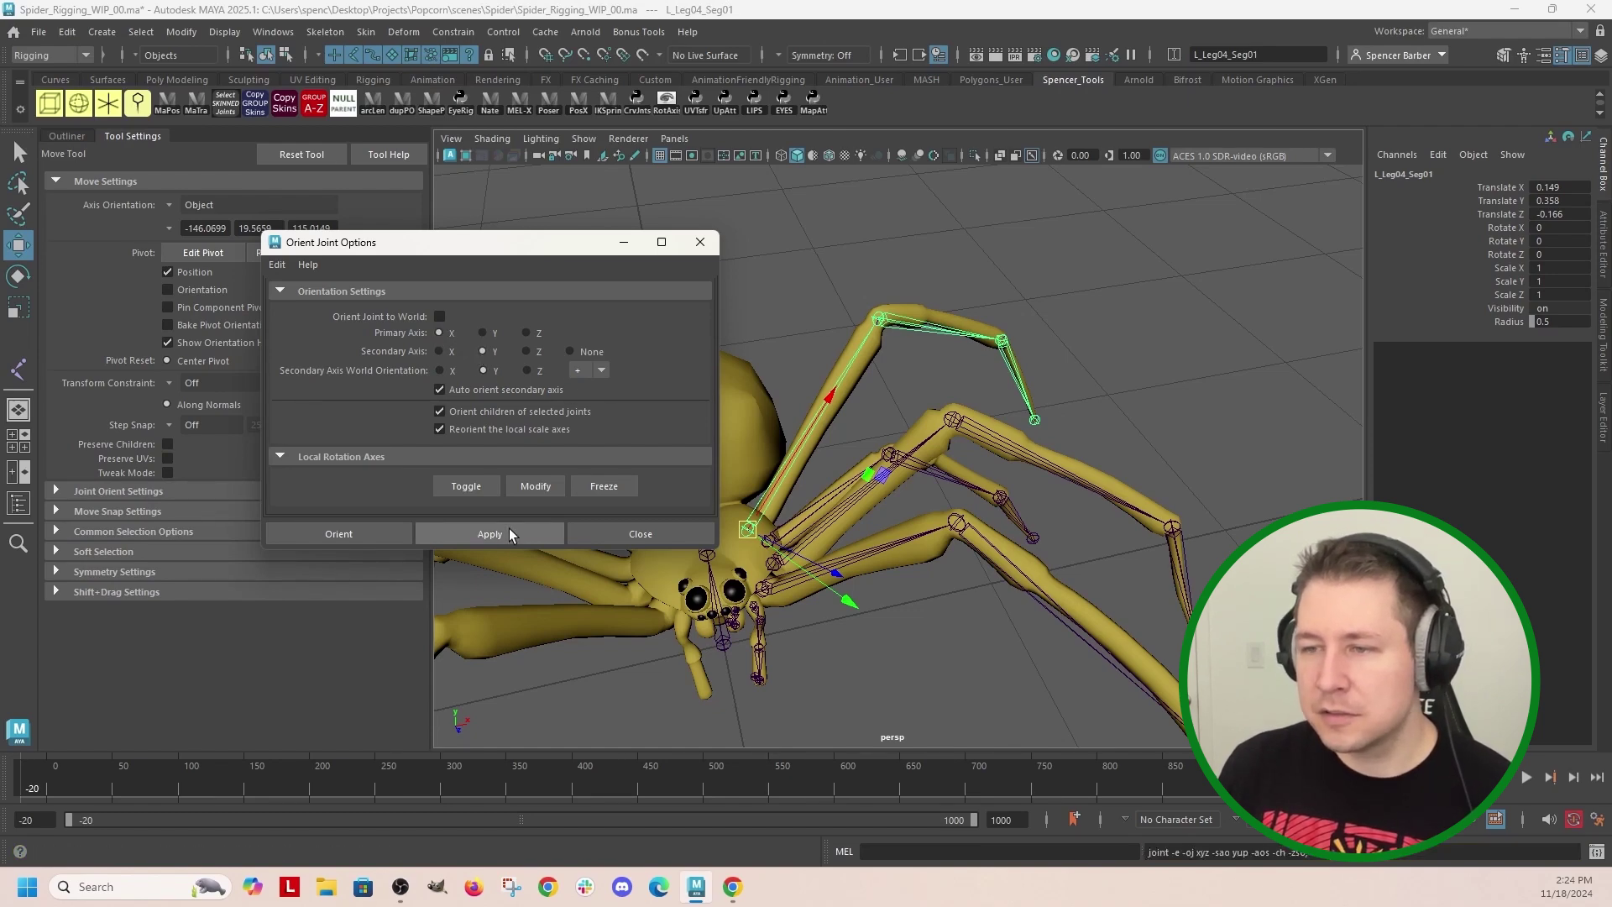
pyautogui.moveTo(493, 242); pyautogui.dragTo(1291, 162)
pyautogui.keyDown('alt'); pyautogui.moveTo(1033, 453); pyautogui.dragTo(709, 554); pyautogui.keyUp('alt')
pyautogui.keyDown('alt'); pyautogui.moveTo(807, 354); pyautogui.dragTo(883, 378); pyautogui.keyUp('alt')
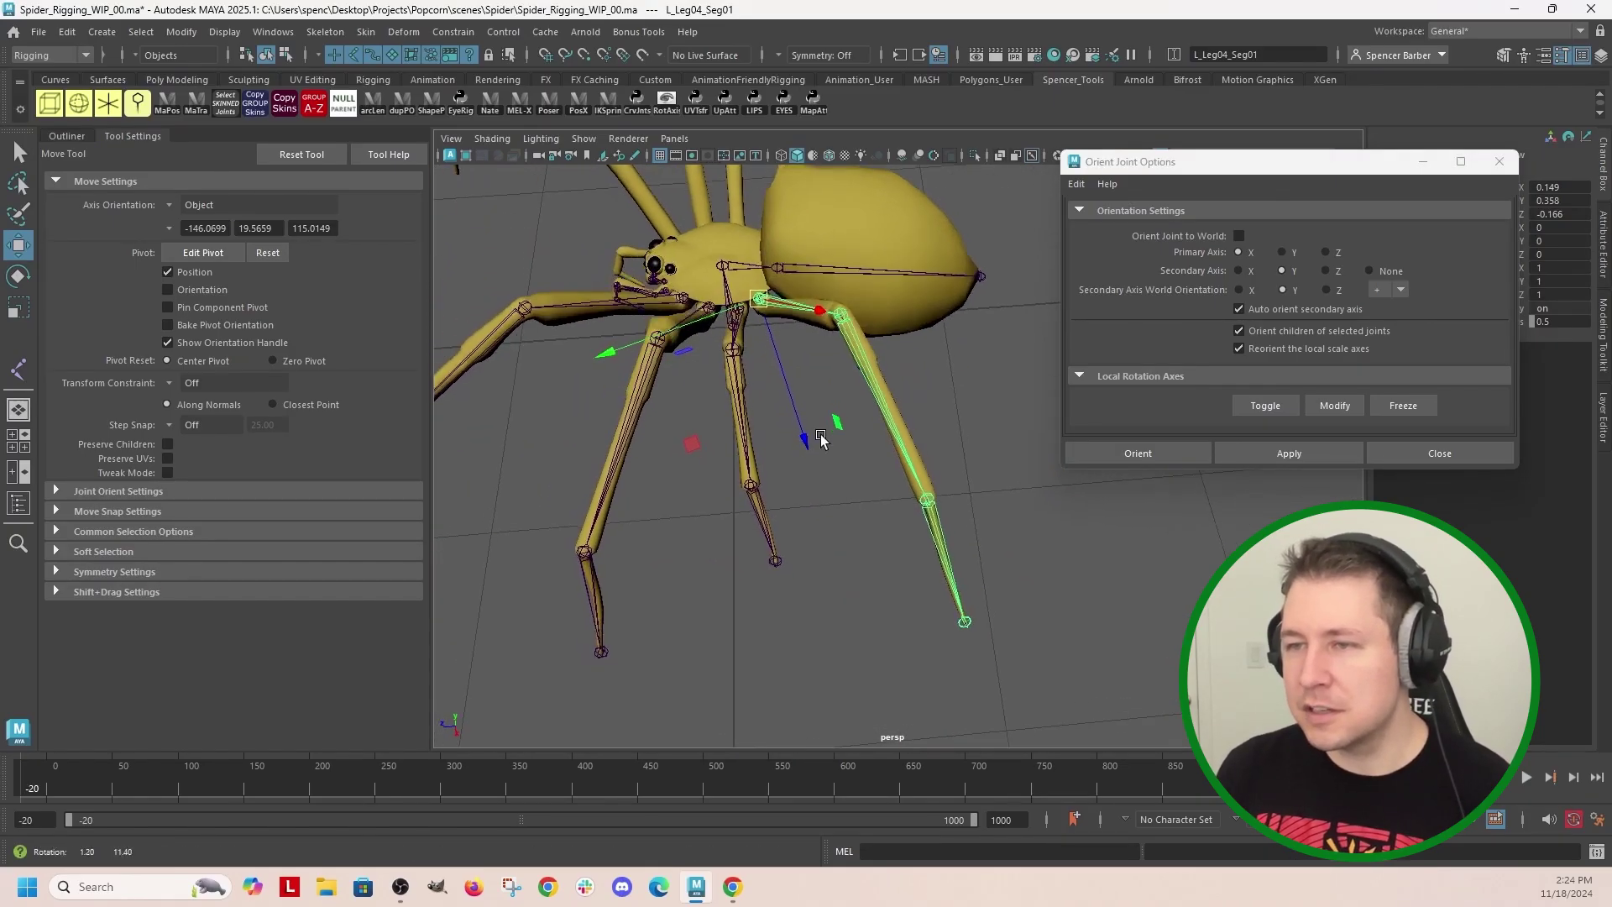
pyautogui.click(1325, 271)
pyautogui.click(1298, 452)
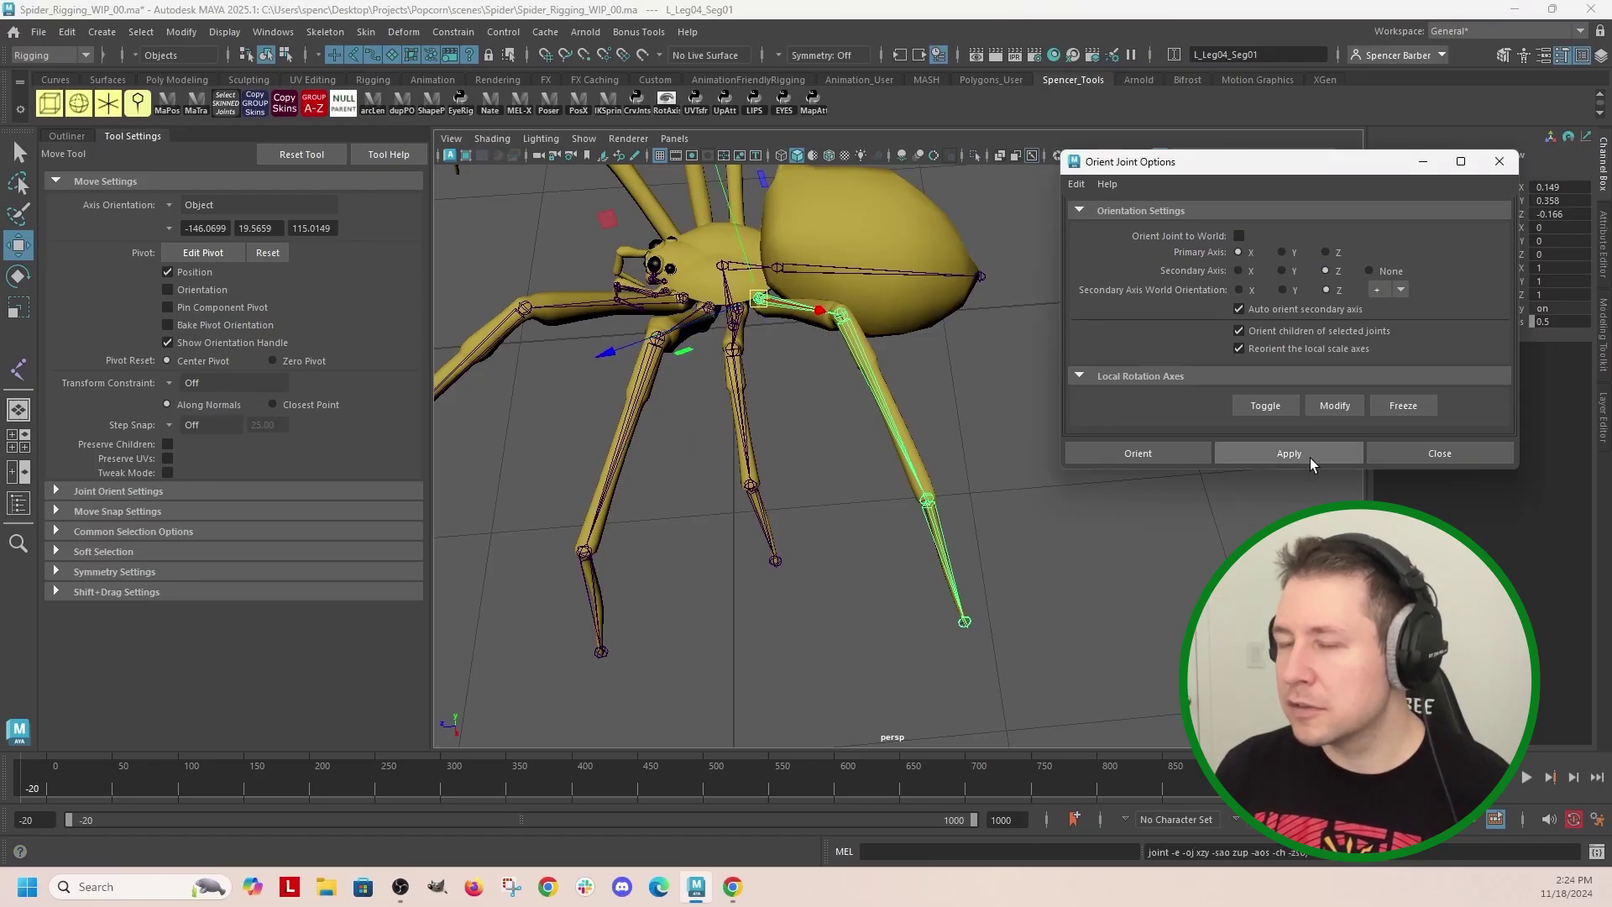
pyautogui.moveTo(756, 378)
pyautogui.keyDown('alt'); pyautogui.mouseDown()
pyautogui.moveTo(824, 405)
pyautogui.moveTo(807, 401)
pyautogui.mouseUp(); pyautogui.keyUp('alt')
# Step: Check the axes of L_Leg04's second, third and tip joints
pyautogui.click(67, 135)
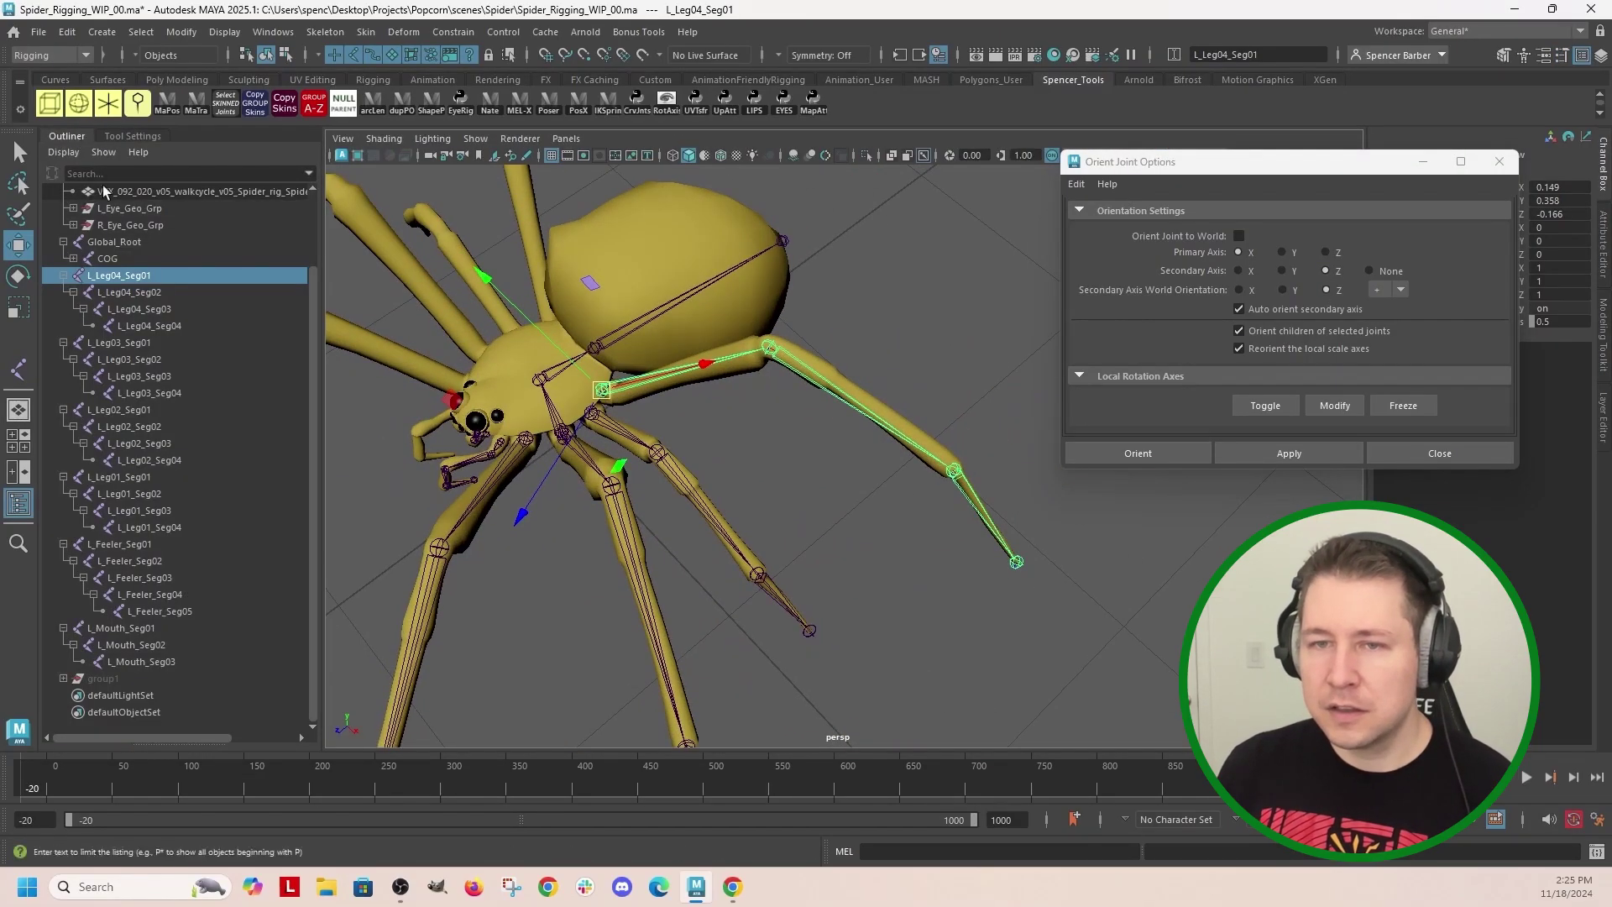
pyautogui.click(131, 292)
pyautogui.click(139, 309)
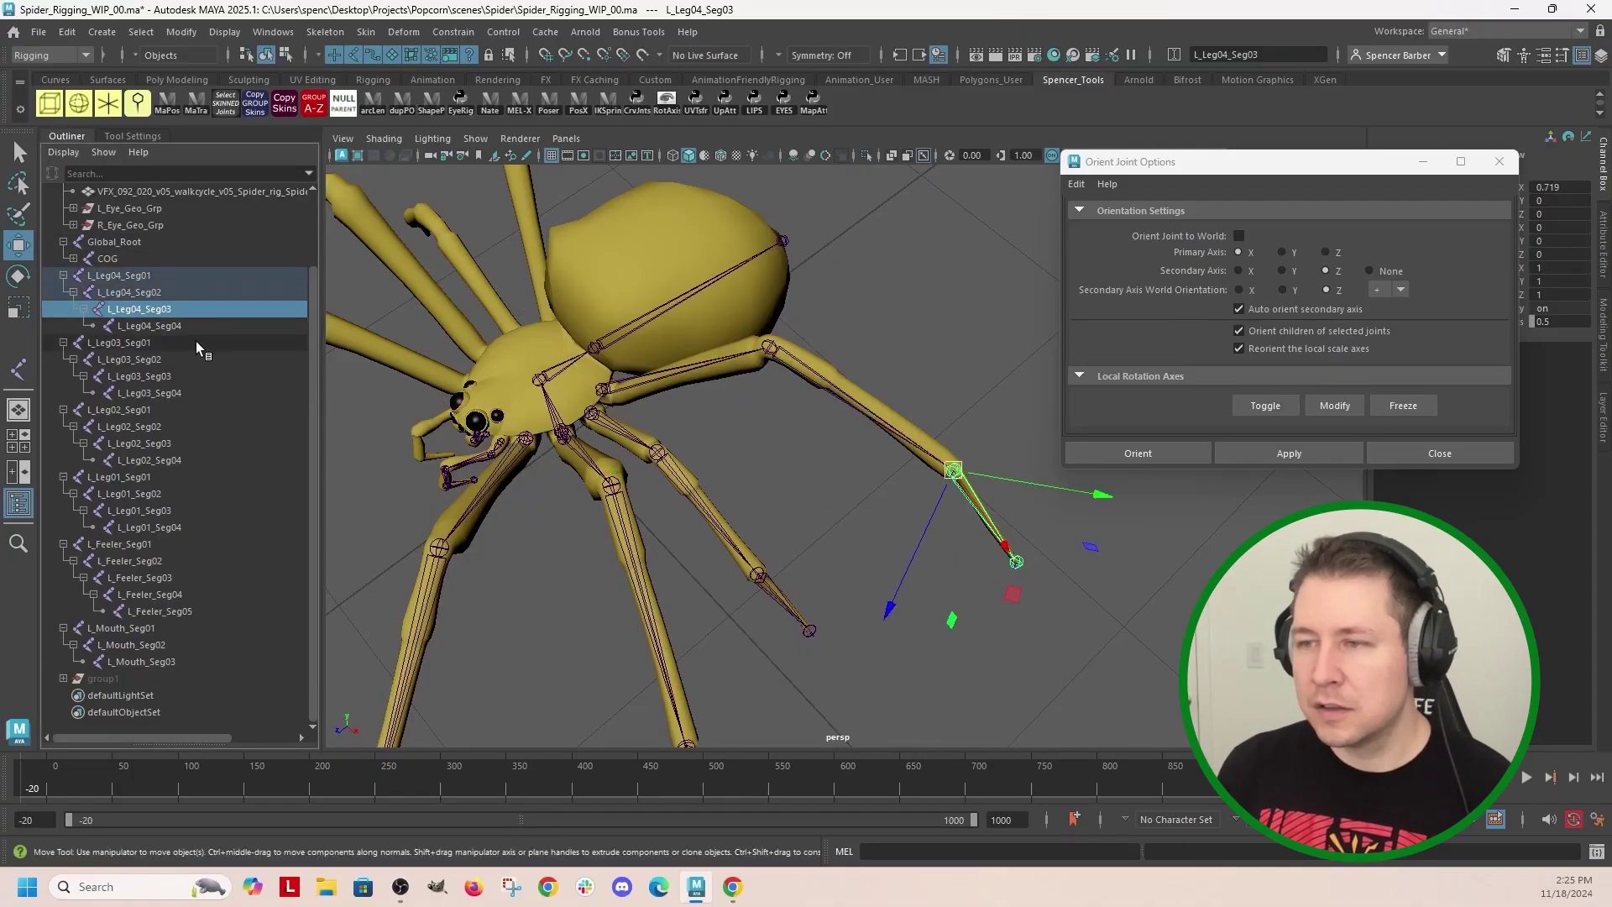
pyautogui.click(153, 325)
pyautogui.keyDown('alt'); pyautogui.moveTo(1031, 586); pyautogui.dragTo(957, 542); pyautogui.keyUp('alt')
# Step: Apply Orient Joint to L_Leg03 and inspect each of its joints
pyautogui.click(603, 389)
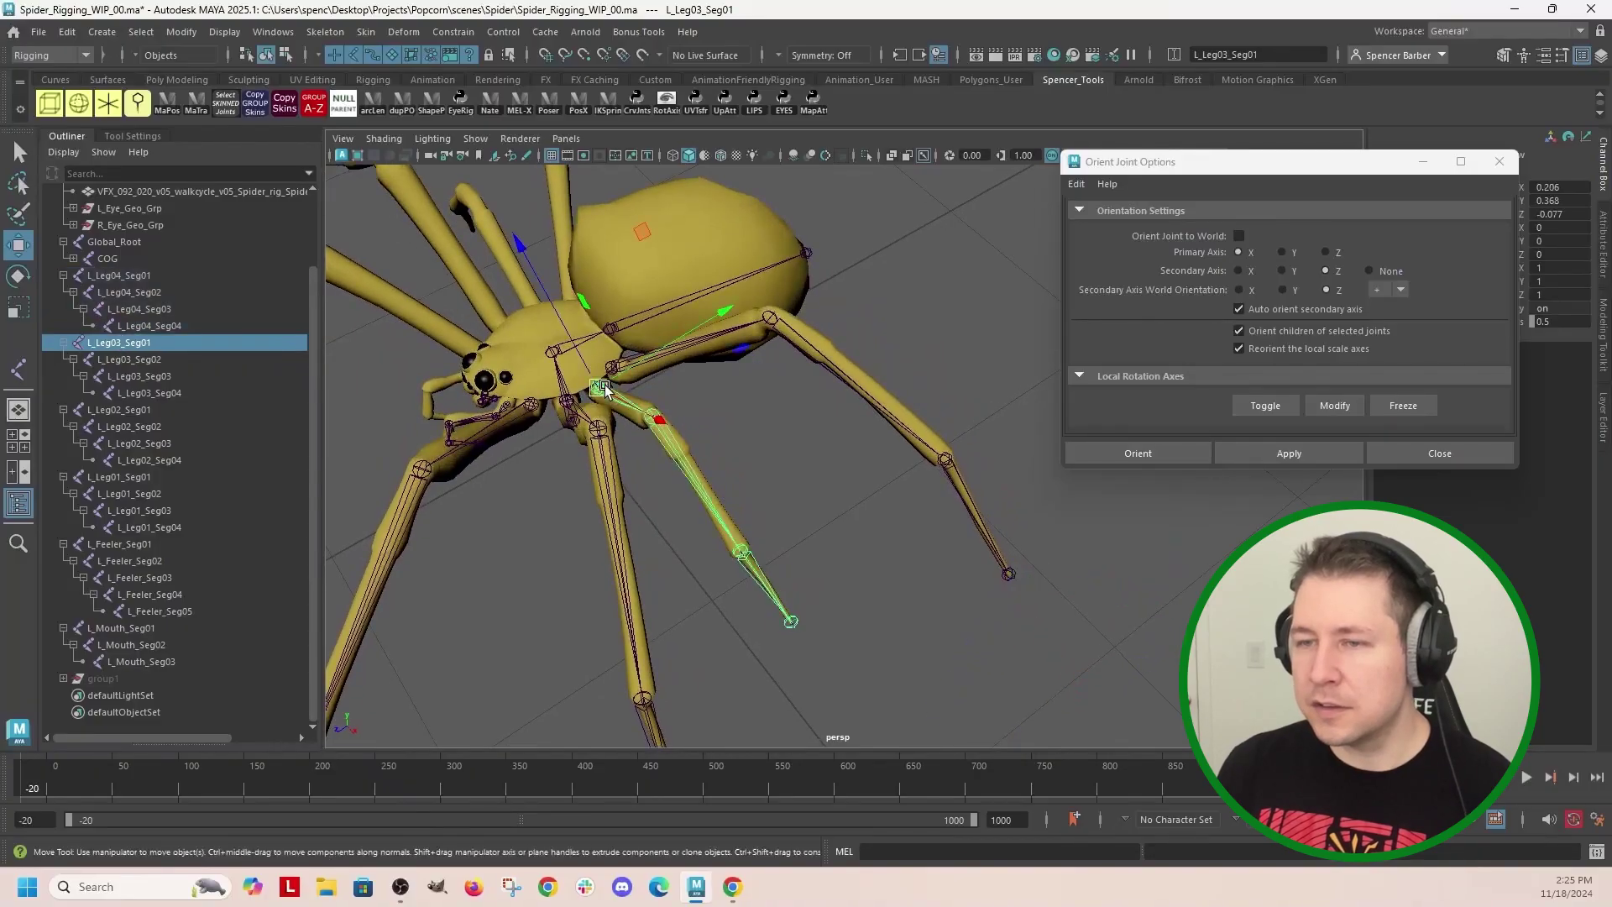
pyautogui.click(1307, 451)
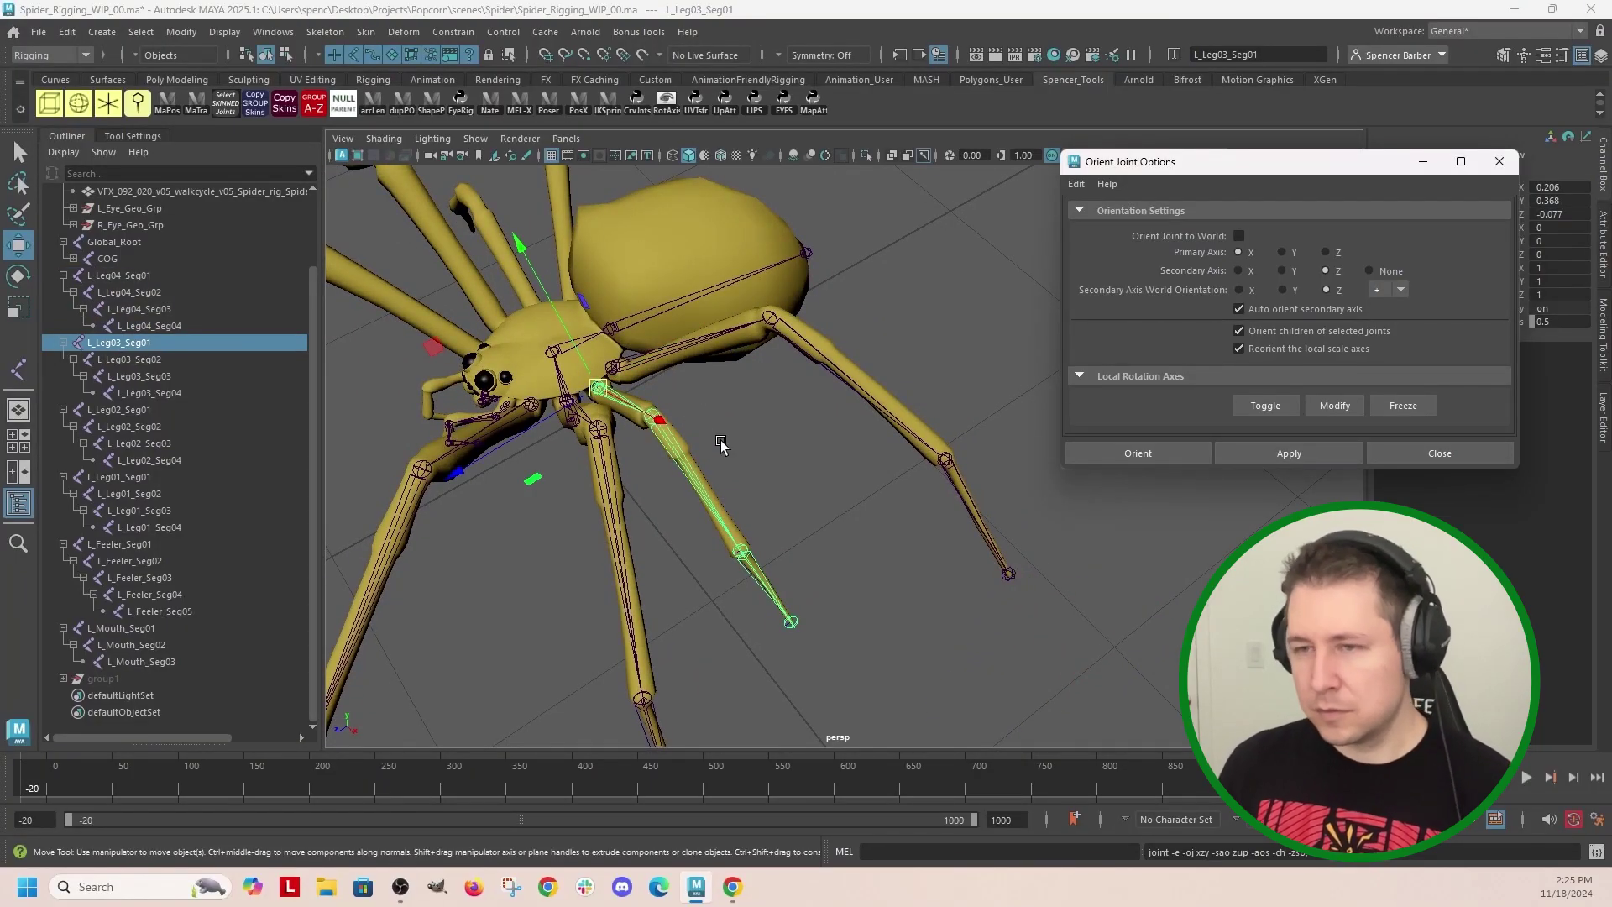
pyautogui.click(129, 358)
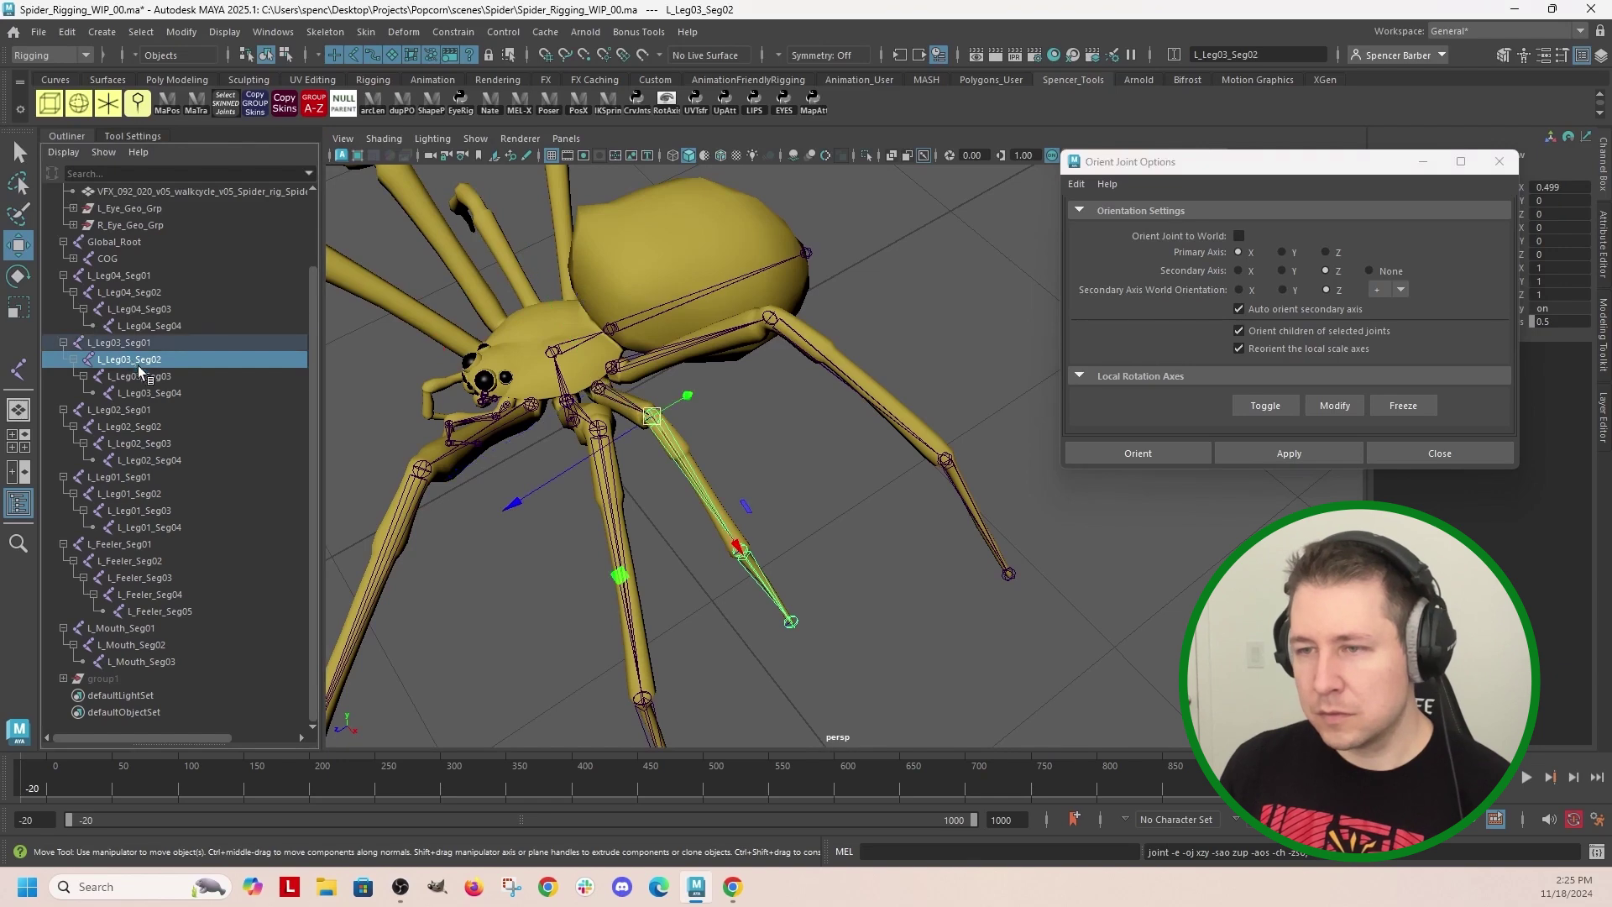
pyautogui.click(138, 376)
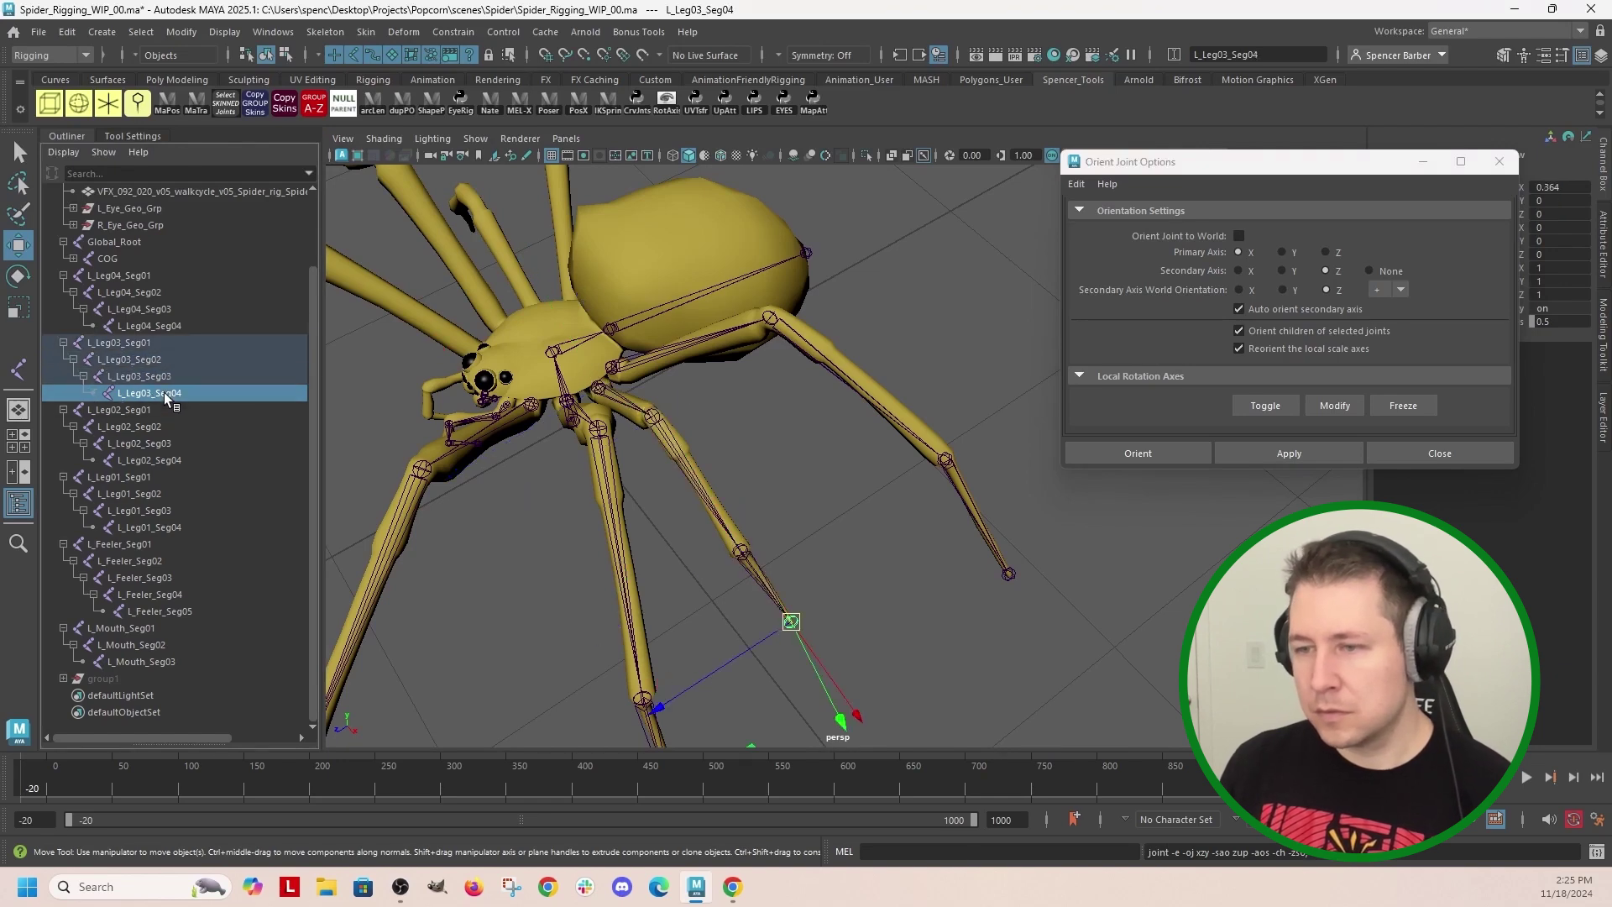
pyautogui.click(813, 518)
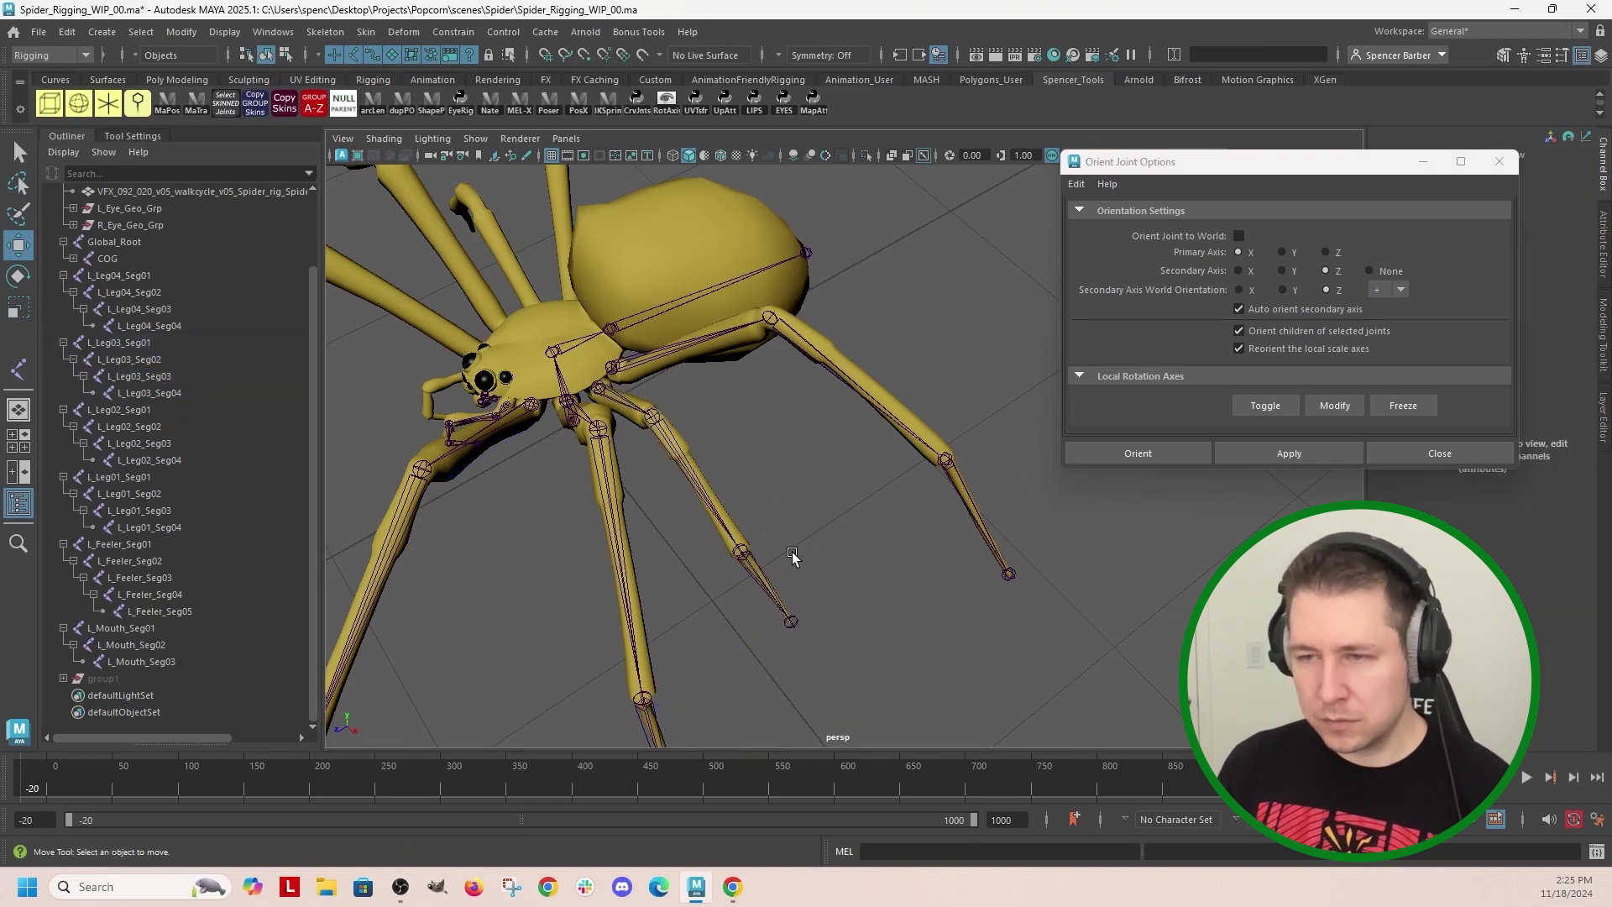
pyautogui.click(794, 622)
pyautogui.moveTo(794, 622)
pyautogui.keyDown('alt'); pyautogui.mouseDown()
pyautogui.moveTo(853, 576)
pyautogui.moveTo(629, 415)
pyautogui.mouseUp(); pyautogui.keyUp('alt')
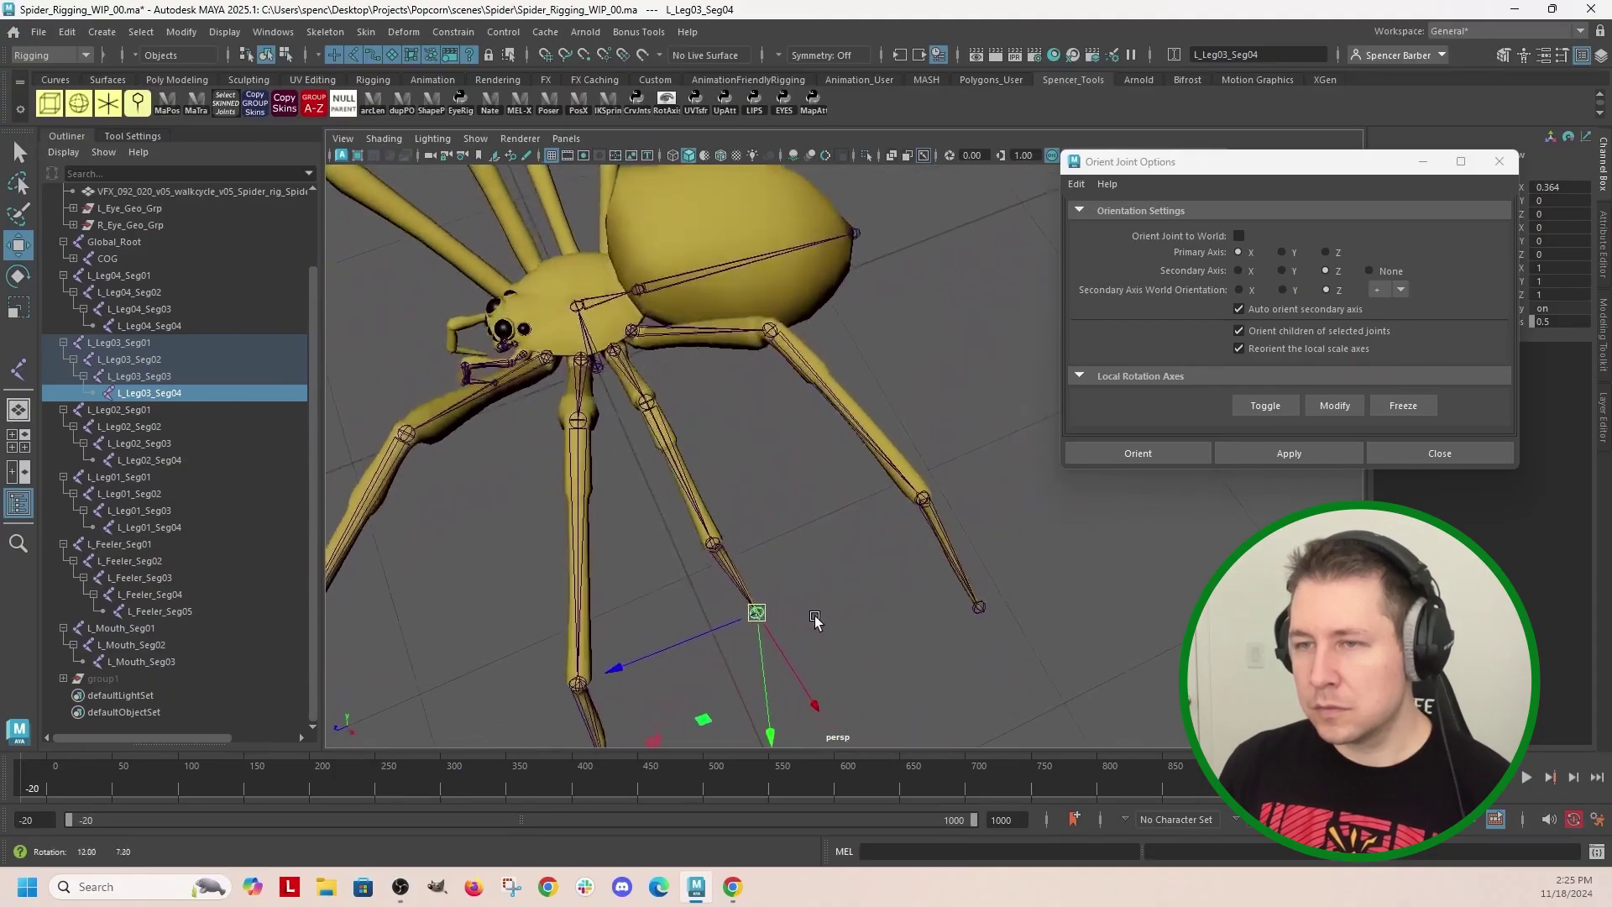
# Step: Reorient L_Leg02 with G and inspect each of its joints
pyautogui.click(580, 374)
pyautogui.press('g')
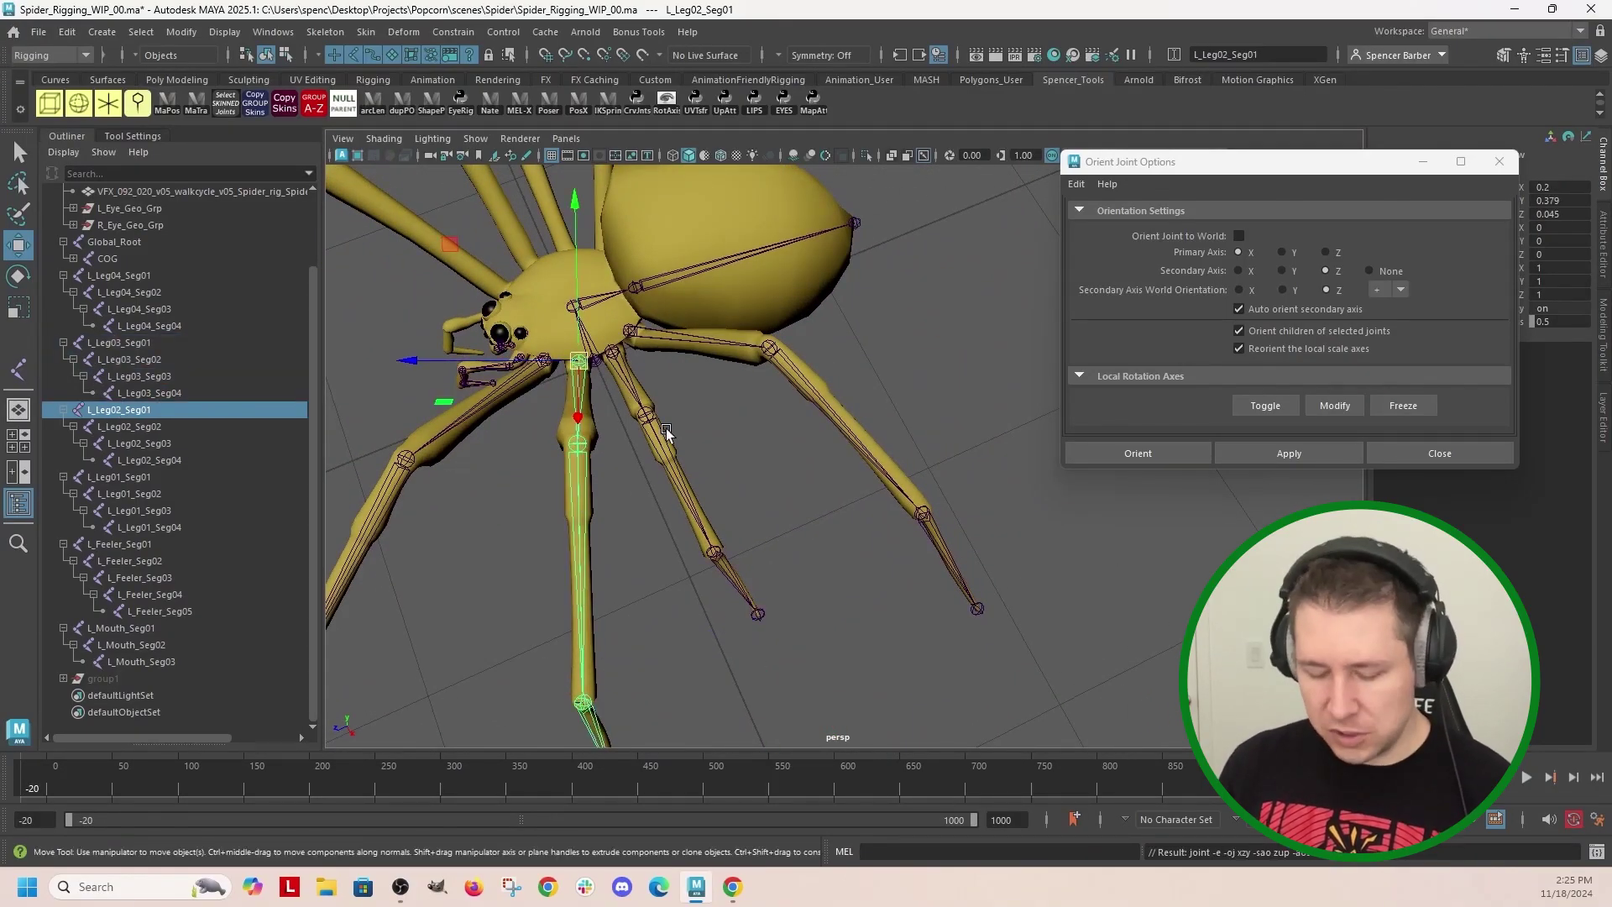
pyautogui.moveTo(619, 393)
pyautogui.keyDown('alt'); pyautogui.mouseDown()
pyautogui.moveTo(832, 450)
pyautogui.moveTo(756, 605)
pyautogui.moveTo(653, 477)
pyautogui.mouseUp(); pyautogui.keyUp('alt')
pyautogui.click(633, 551)
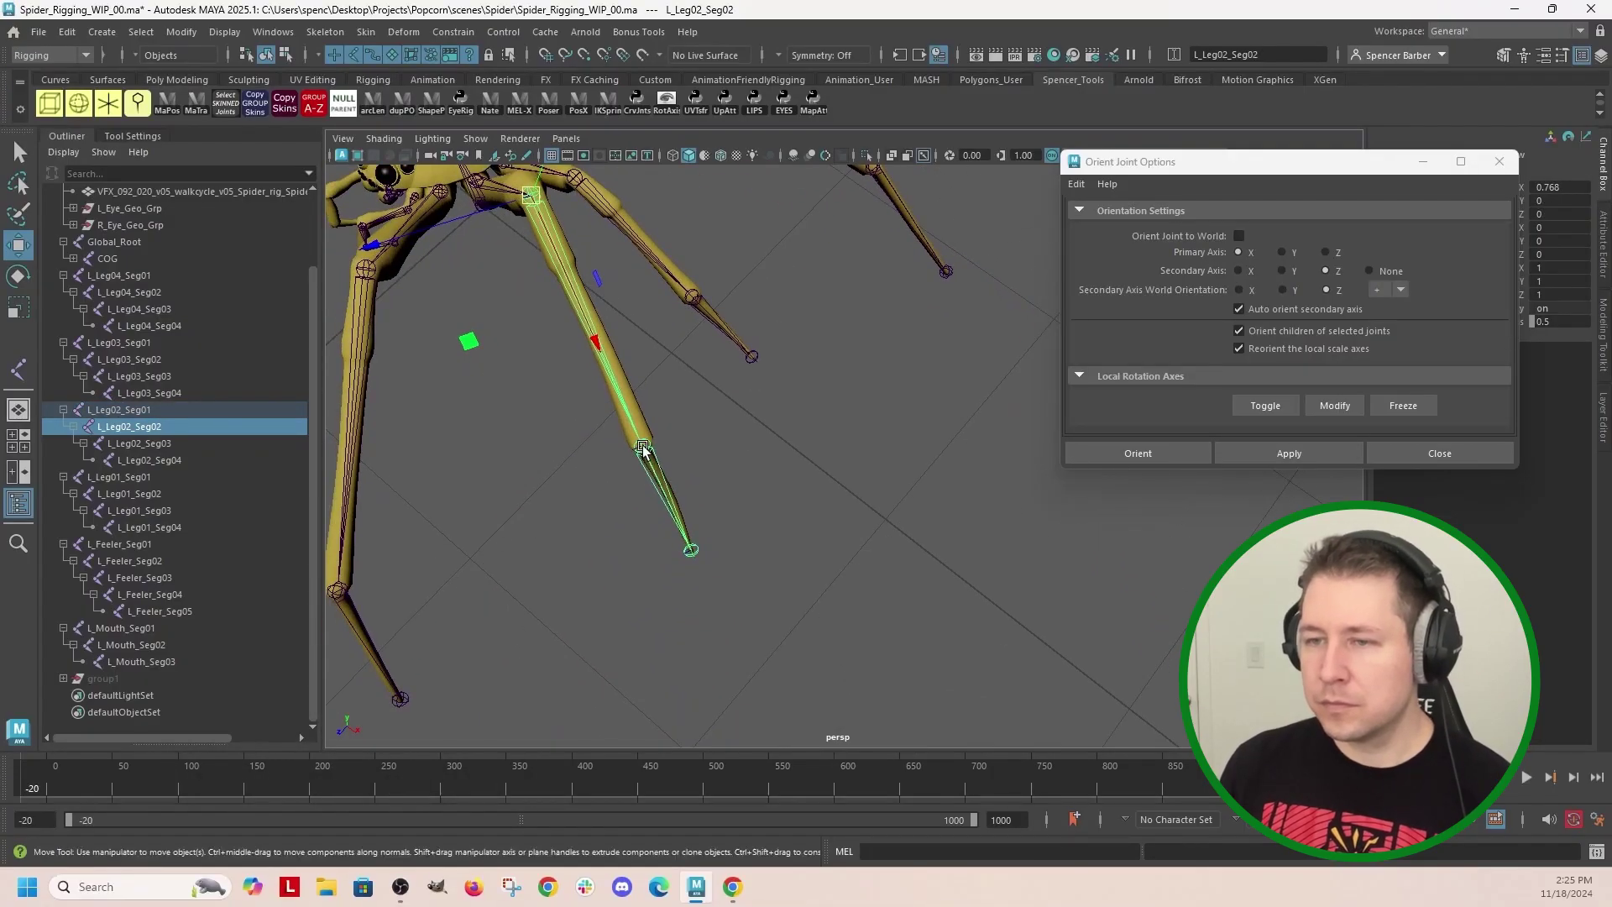
pyautogui.click(643, 450)
pyautogui.click(695, 558)
pyautogui.click(700, 552)
pyautogui.click(694, 552)
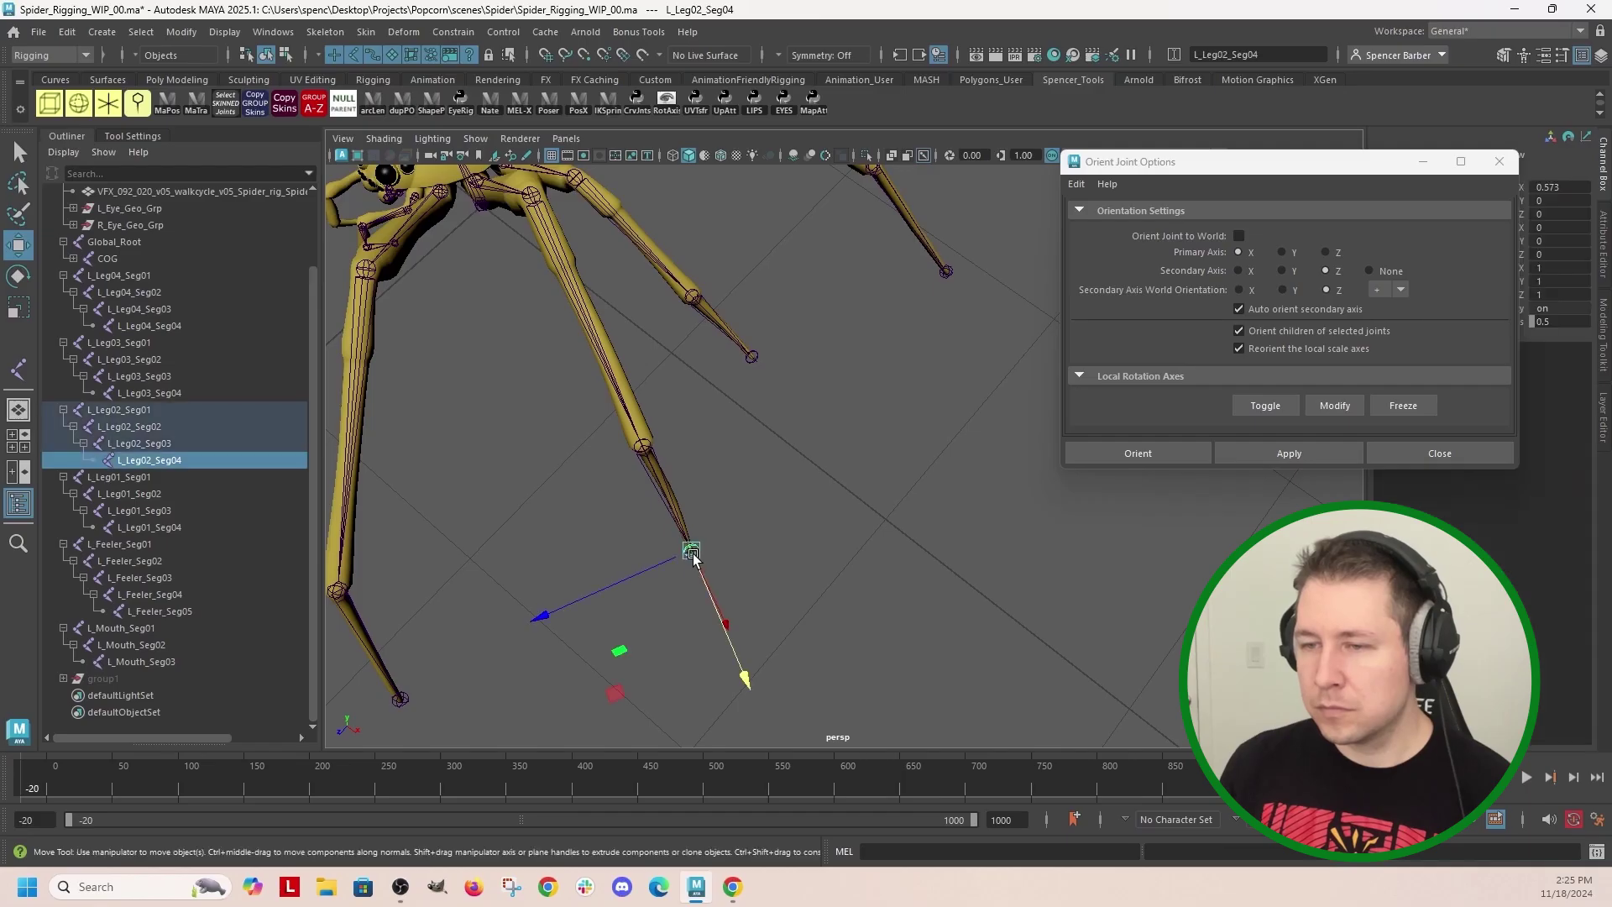
pyautogui.keyDown('alt'); pyautogui.moveTo(625, 603); pyautogui.dragTo(701, 558); pyautogui.keyUp('alt')
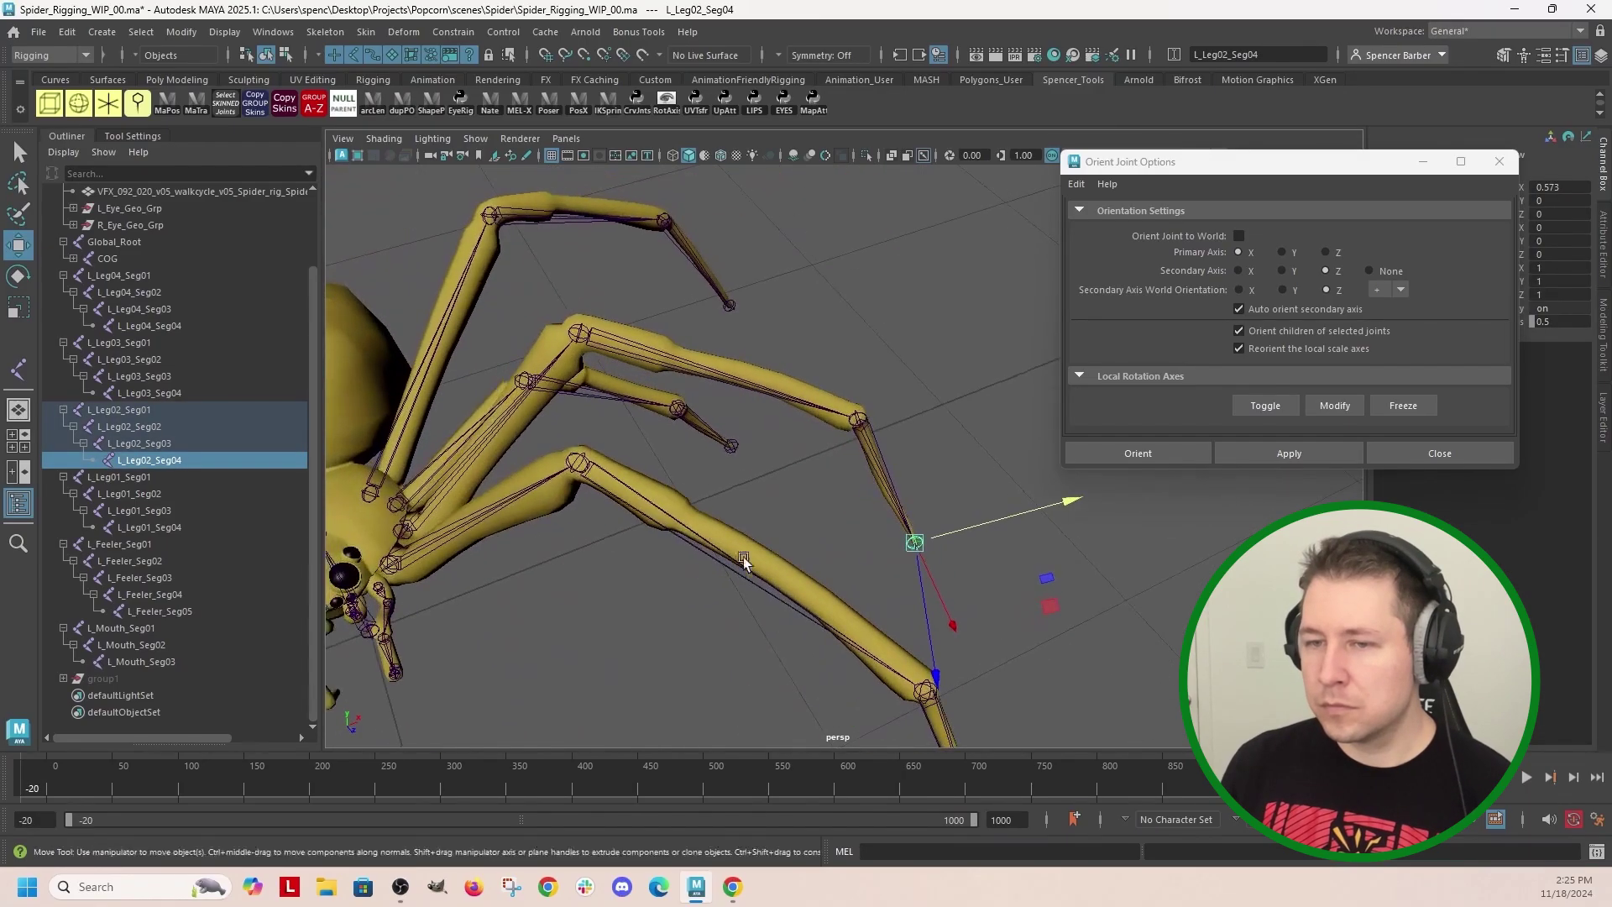
# Step: Inspect L_Leg01's joints, then select the leg one, two and three root joints
pyautogui.click(418, 551)
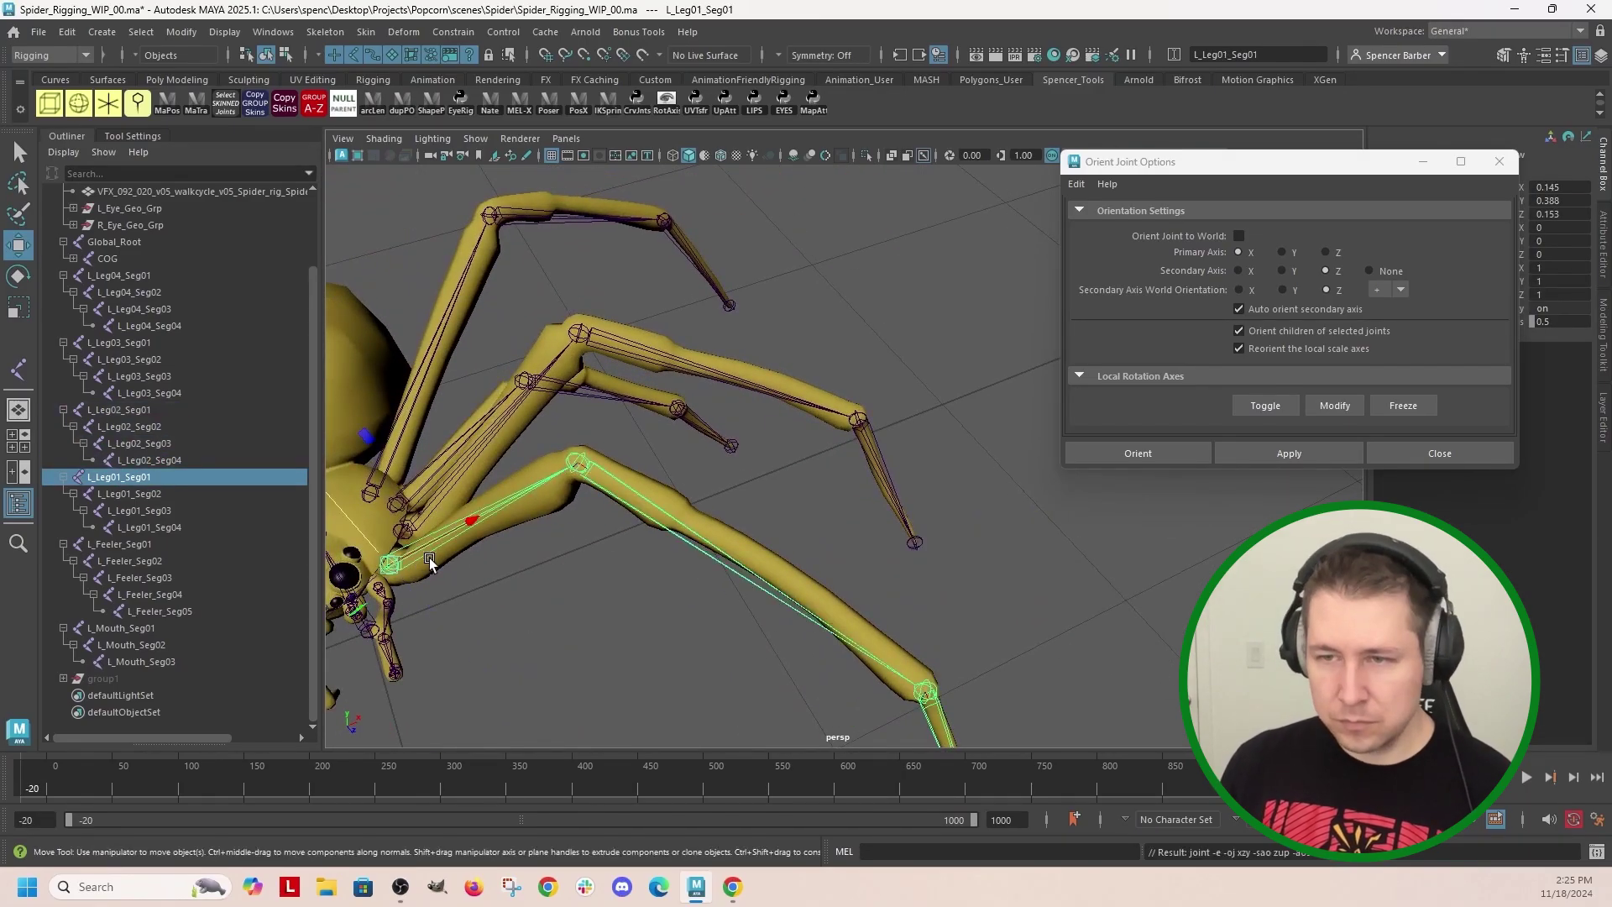
pyautogui.click(579, 464)
pyautogui.keyDown('alt'); pyautogui.moveTo(593, 478); pyautogui.dragTo(756, 576); pyautogui.keyUp('alt')
pyautogui.press('w')
pyautogui.click(545, 476)
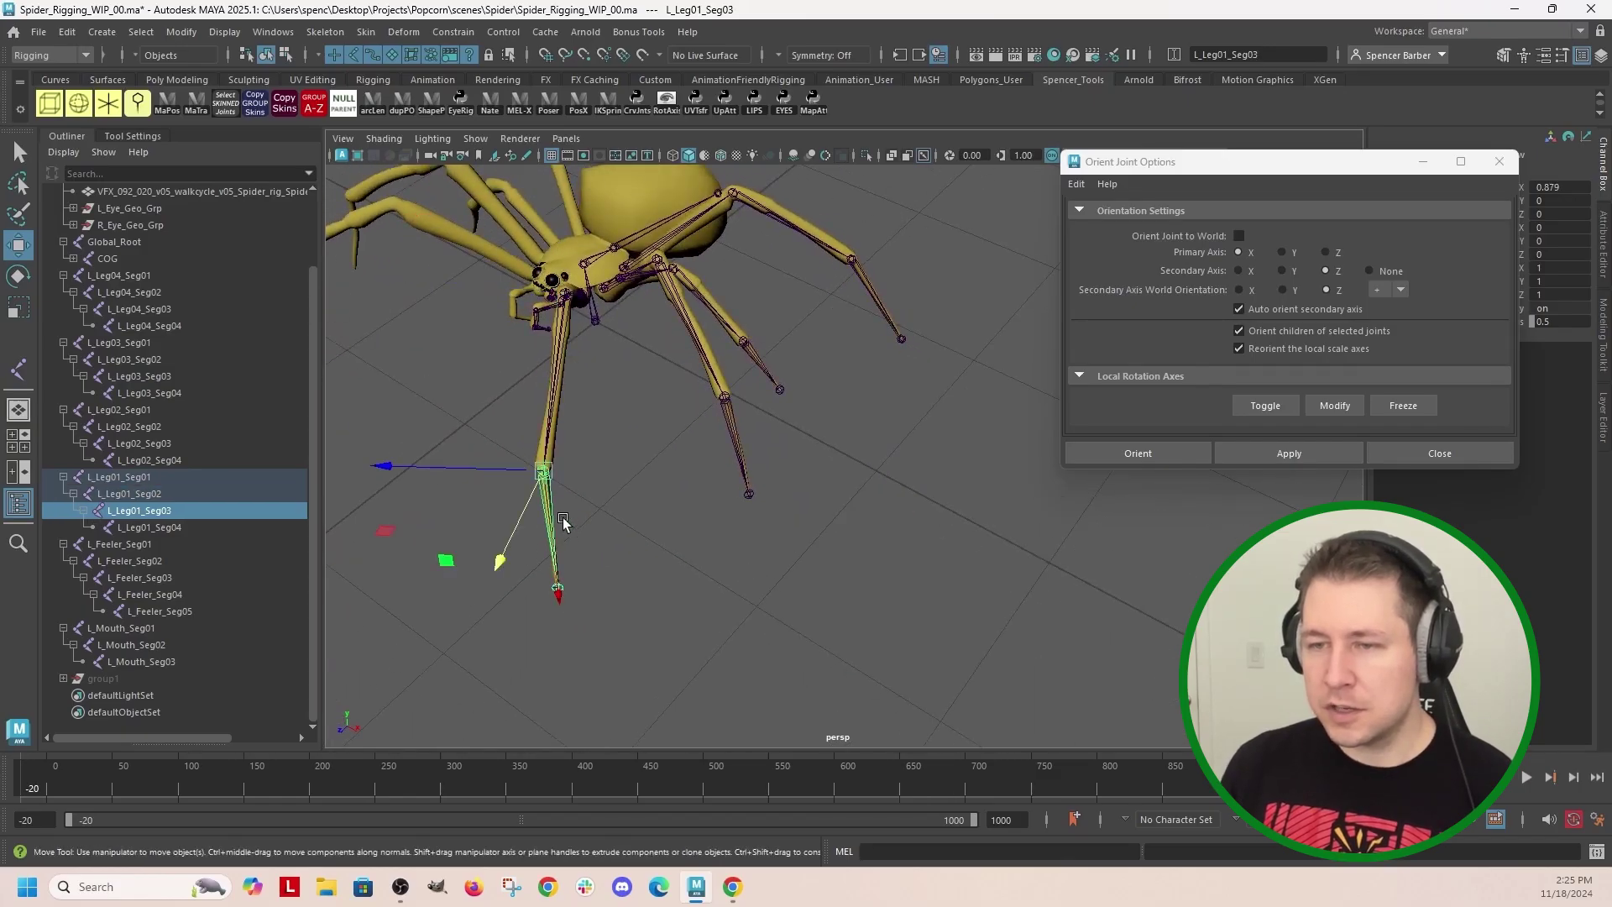
pyautogui.click(562, 588)
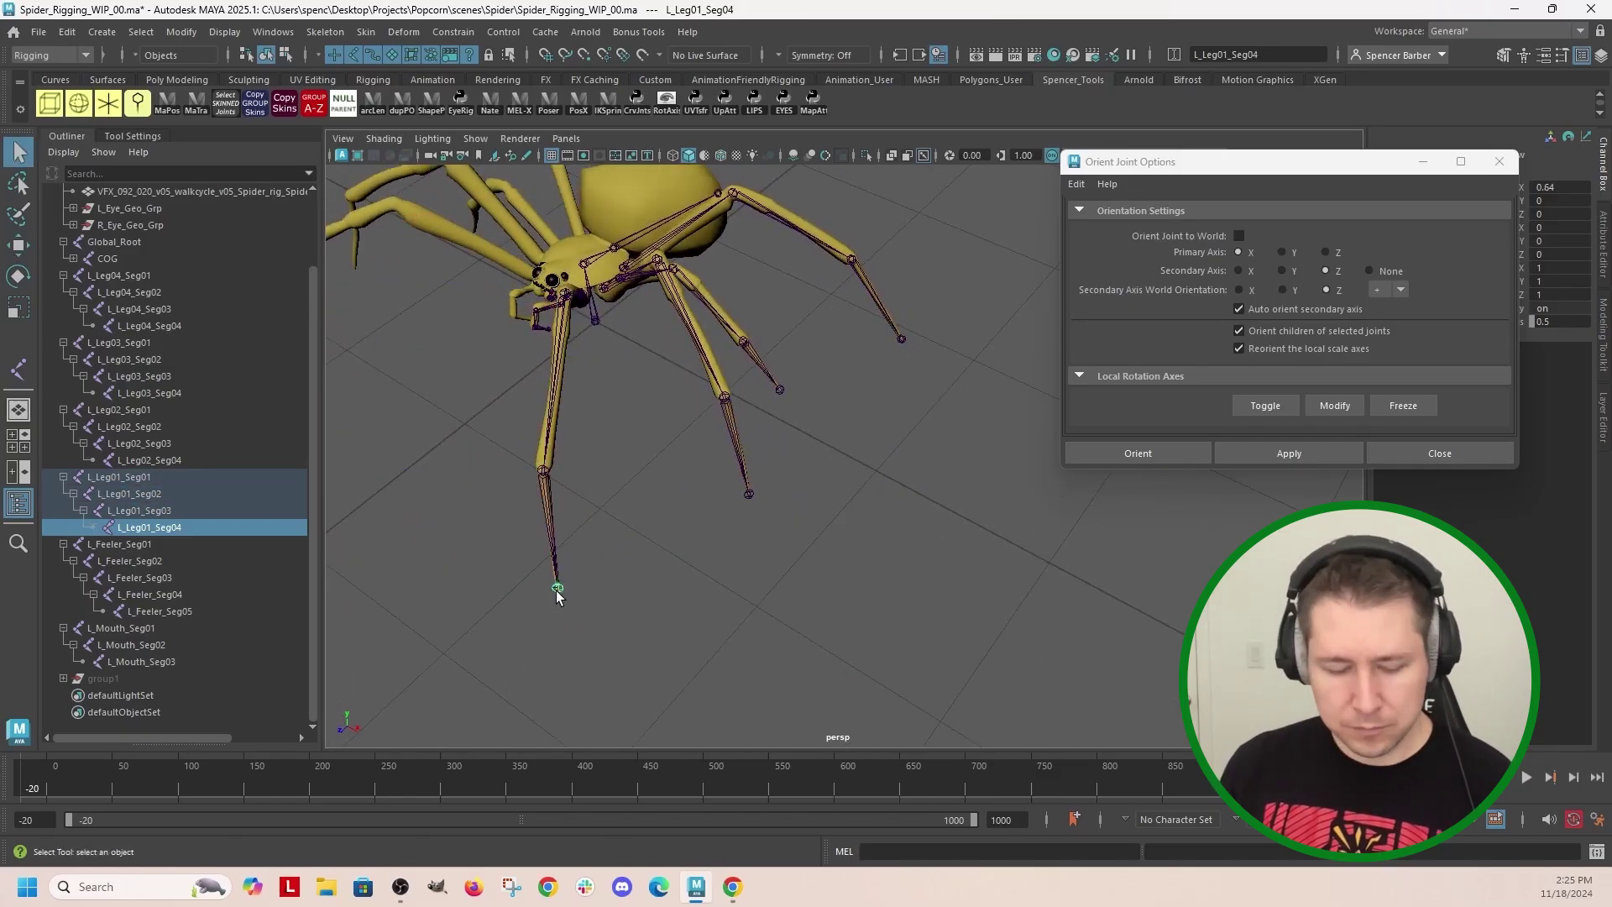
pyautogui.keyDown('alt'); pyautogui.moveTo(562, 587); pyautogui.dragTo(757, 593); pyautogui.keyUp('alt')
pyautogui.keyDown('alt'); pyautogui.moveTo(756, 592); pyautogui.dragTo(751, 563, button='right'); pyautogui.keyUp('alt')
pyautogui.click(643, 491)
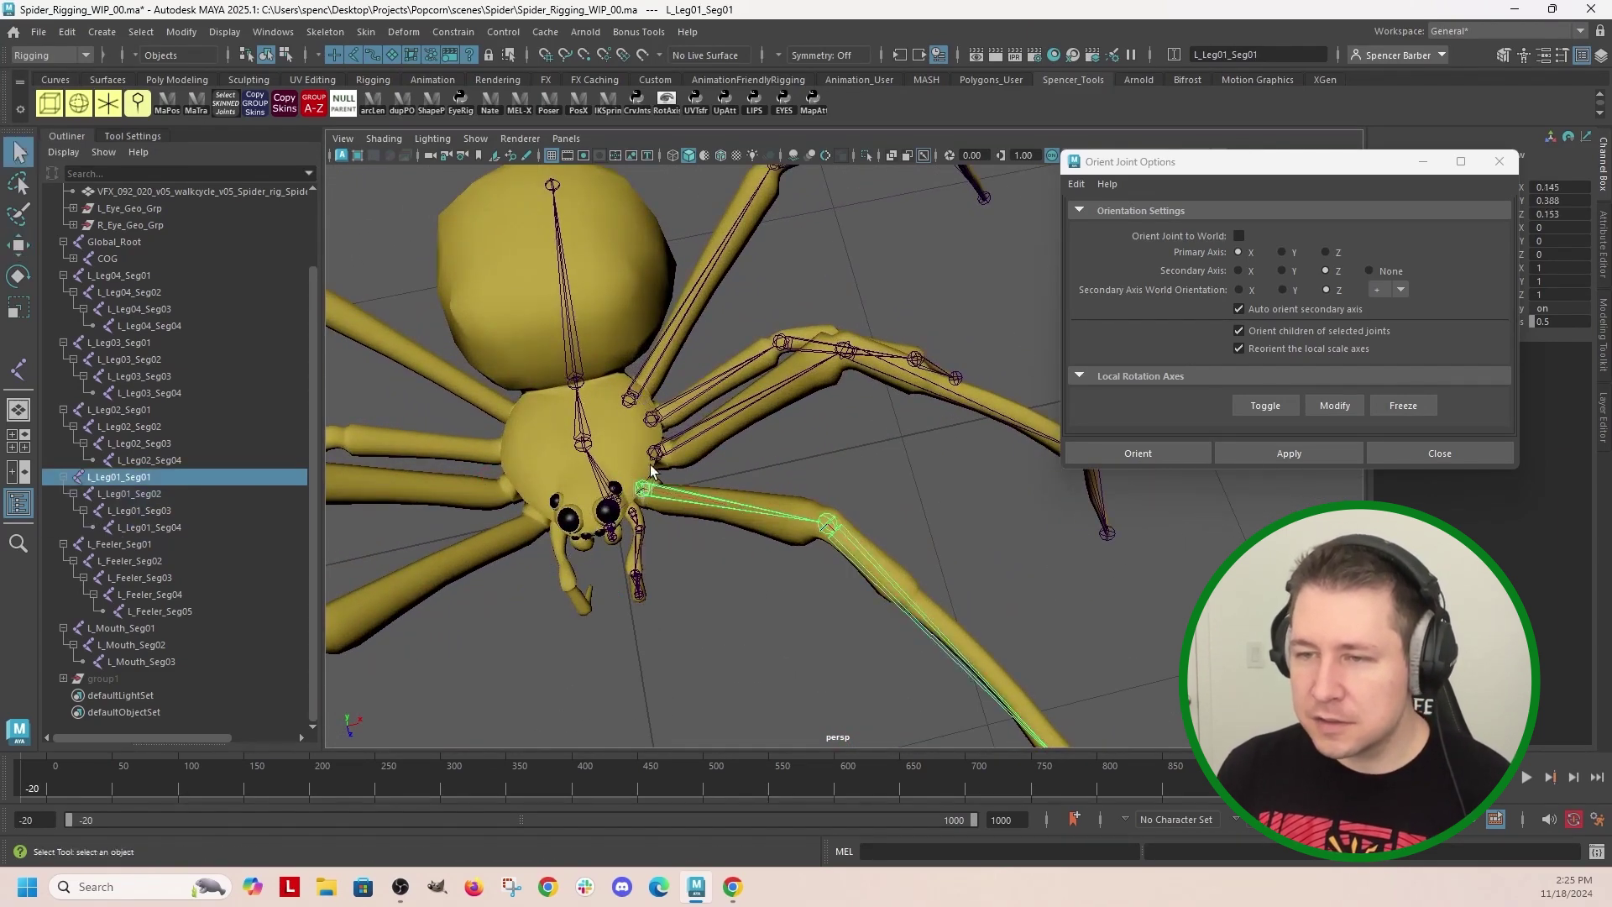
pyautogui.keyDown('shift'); pyautogui.click(658, 456); pyautogui.keyUp('shift')
pyautogui.keyDown('shift'); pyautogui.click(651, 419); pyautogui.keyUp('shift')
# Step: Parent L_Leg01–L_Leg04_Seg01 under COG with P, then clear the selection
pyautogui.keyDown('shift'); pyautogui.click(629, 400); pyautogui.keyUp('shift')
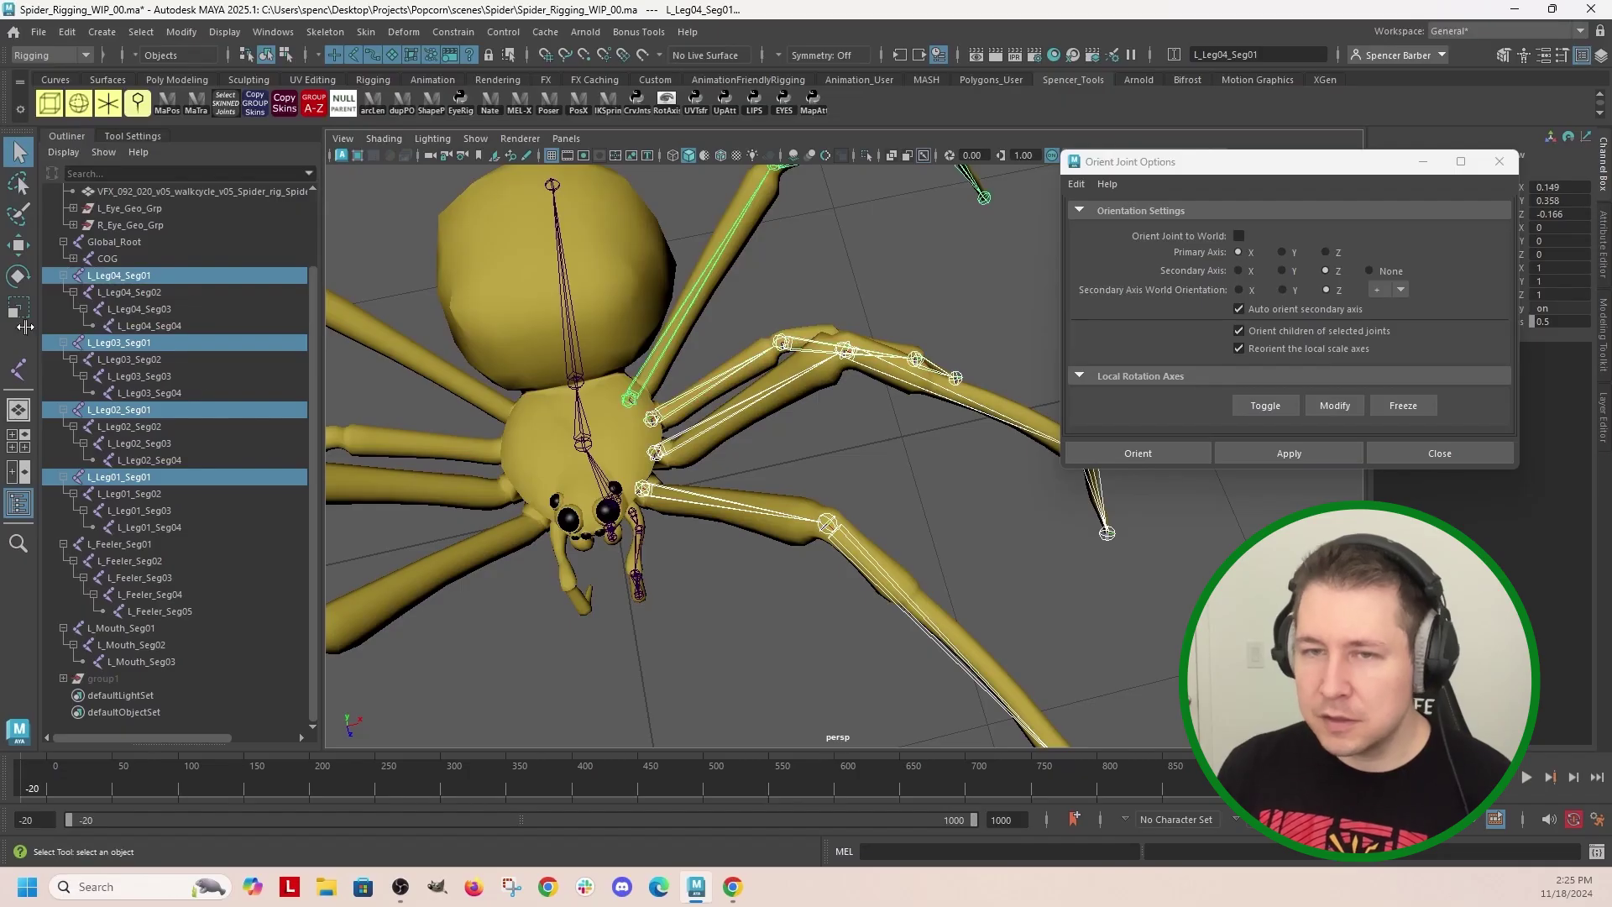
pyautogui.keyDown('ctrl'); pyautogui.click(108, 258); pyautogui.keyUp('ctrl')
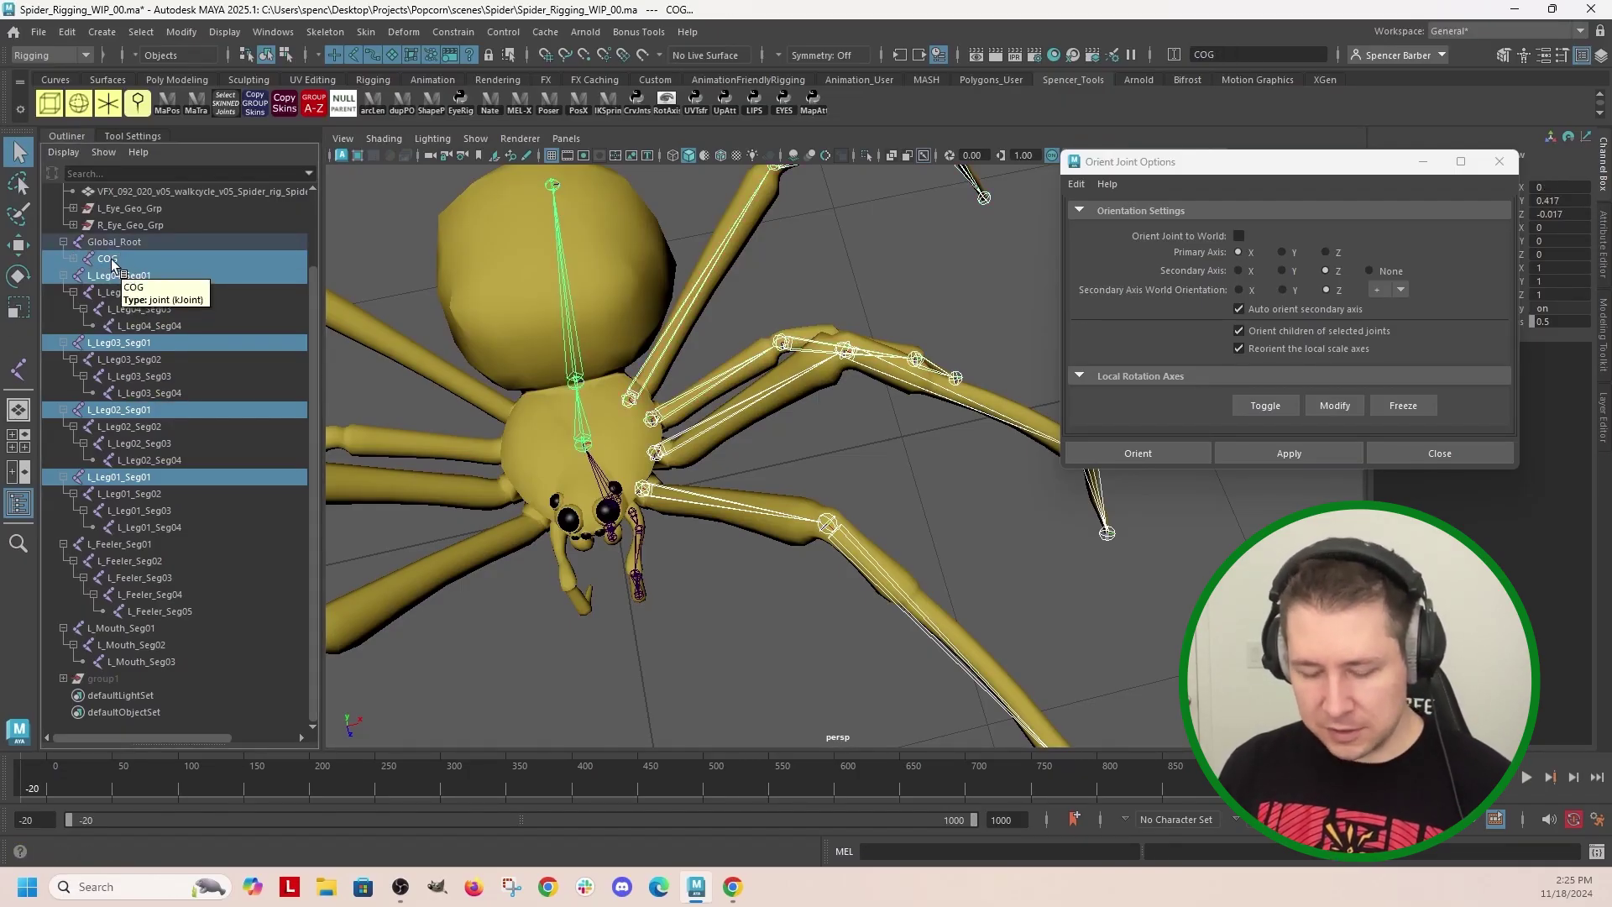
pyautogui.press('p')
pyautogui.click(773, 614)
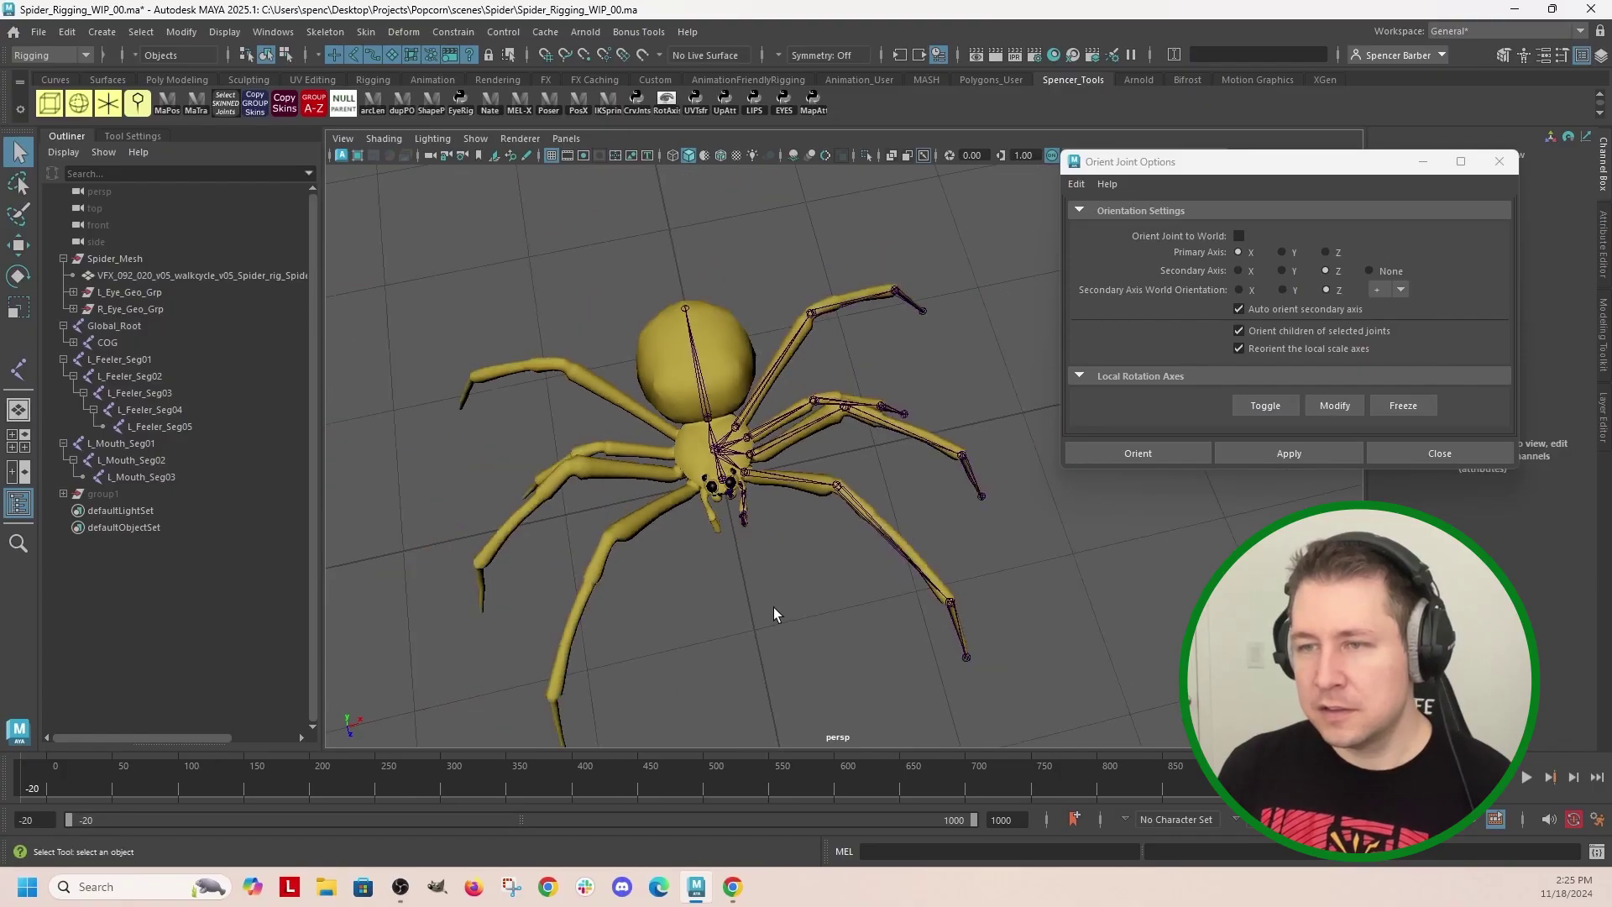
pyautogui.moveTo(773, 613)
pyautogui.keyDown('alt'); pyautogui.mouseDown()
pyautogui.moveTo(891, 527)
pyautogui.moveTo(816, 609)
pyautogui.moveTo(697, 605)
pyautogui.moveTo(762, 531)
pyautogui.mouseUp(); pyautogui.keyUp('alt')
pyautogui.scroll(4, 712, 630)
# Step: Create a rotate-plane IK handle from L_Leg04_Seg01 to the leg's end joint
pyautogui.click(326, 31)
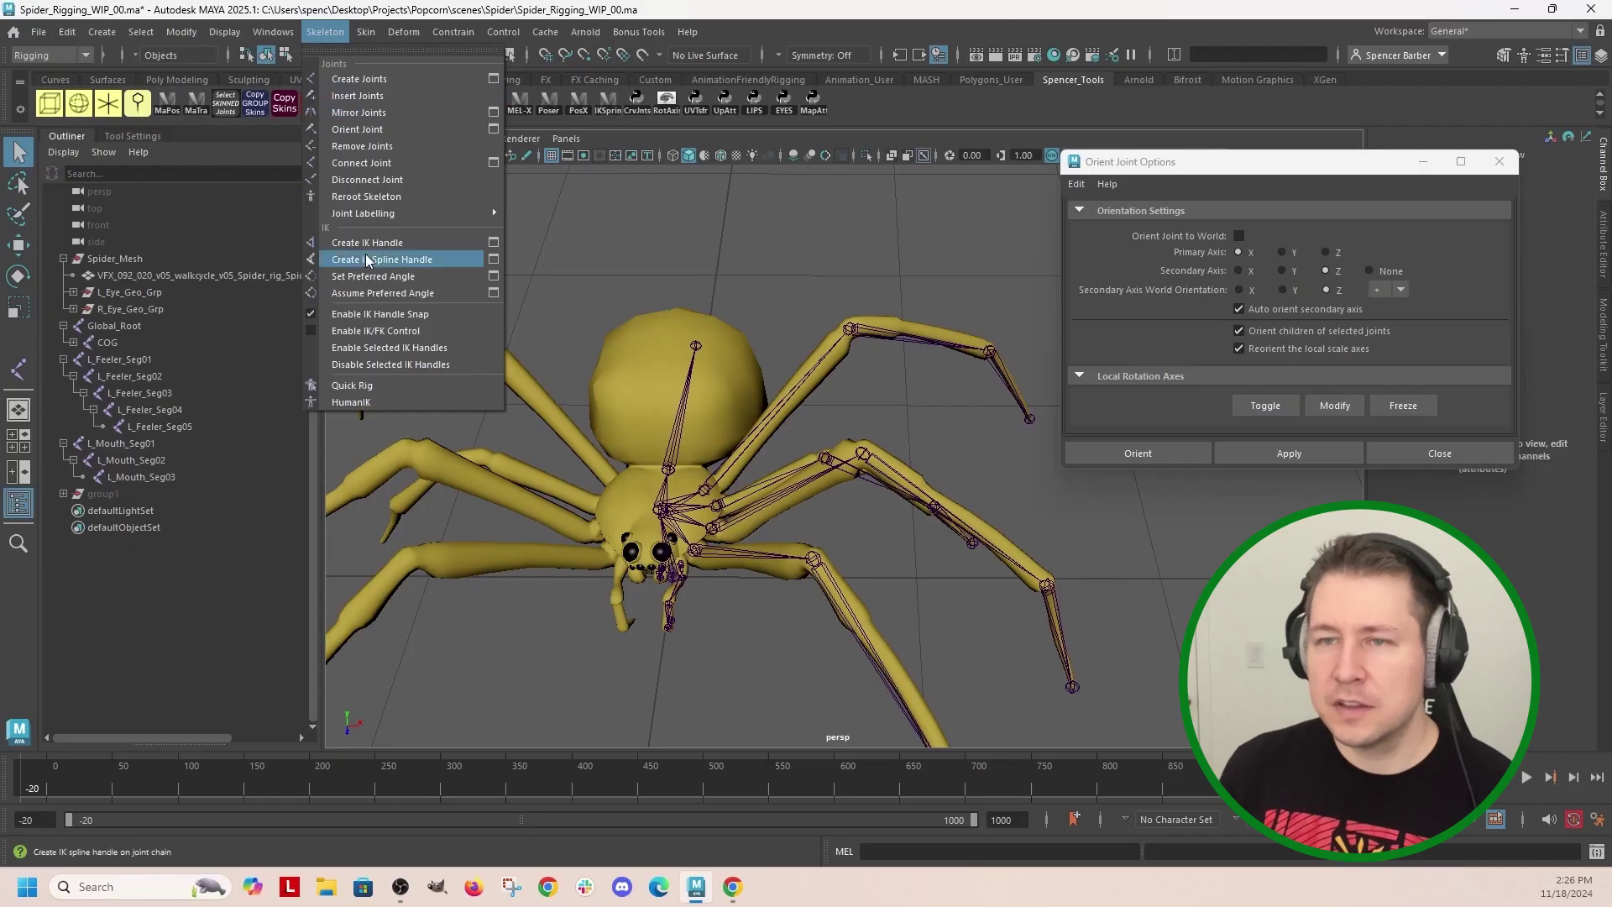
pyautogui.click(493, 242)
pyautogui.click(275, 202)
pyautogui.click(227, 257)
pyautogui.moveTo(567, 542)
pyautogui.keyDown('alt'); pyautogui.mouseDown()
pyautogui.moveTo(490, 576)
pyautogui.moveTo(529, 542)
pyautogui.mouseUp(); pyautogui.keyUp('alt')
pyautogui.keyDown('alt'); pyautogui.moveTo(529, 541); pyautogui.dragTo(553, 512, button='right'); pyautogui.keyUp('alt')
pyautogui.click(541, 483)
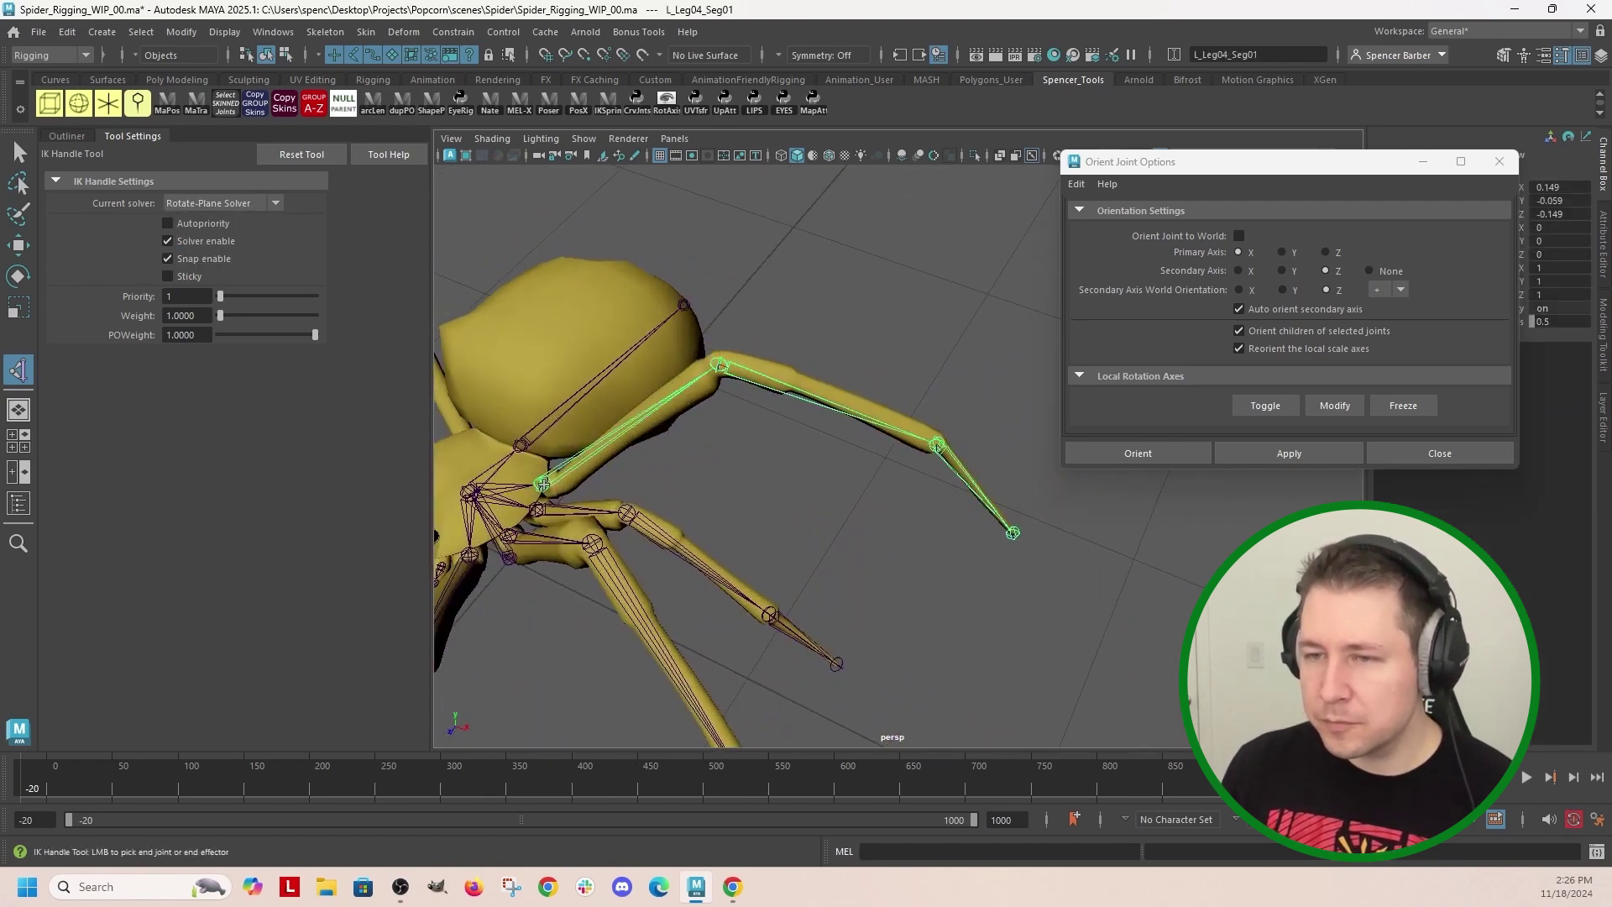
pyautogui.click(1013, 532)
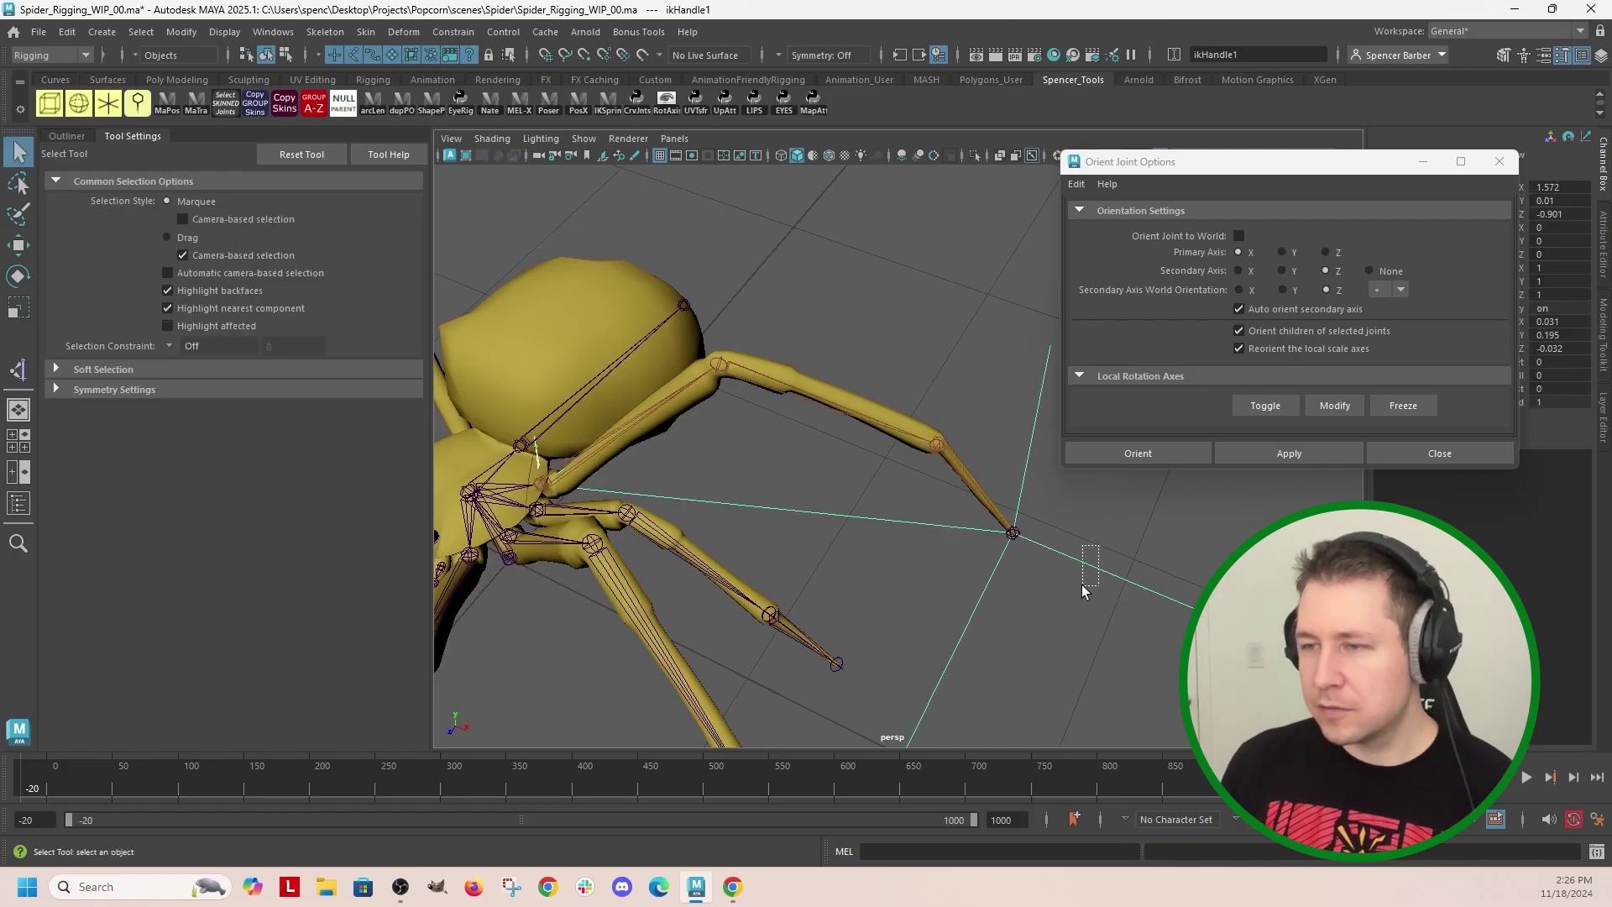
# Step: Drag ikHandle1 up and back to test the leg bend, then close Orient Joint Options
pyautogui.keyDown('alt'); pyautogui.moveTo(1067, 587); pyautogui.dragTo(1088, 596); pyautogui.keyUp('alt')
pyautogui.press('w')
pyautogui.moveTo(1008, 517)
pyautogui.mouseDown()
pyautogui.moveTo(864, 420)
pyautogui.moveTo(898, 490)
pyautogui.moveTo(777, 532)
pyautogui.moveTo(798, 511)
pyautogui.moveTo(825, 358)
pyautogui.moveTo(794, 406)
pyautogui.mouseUp()
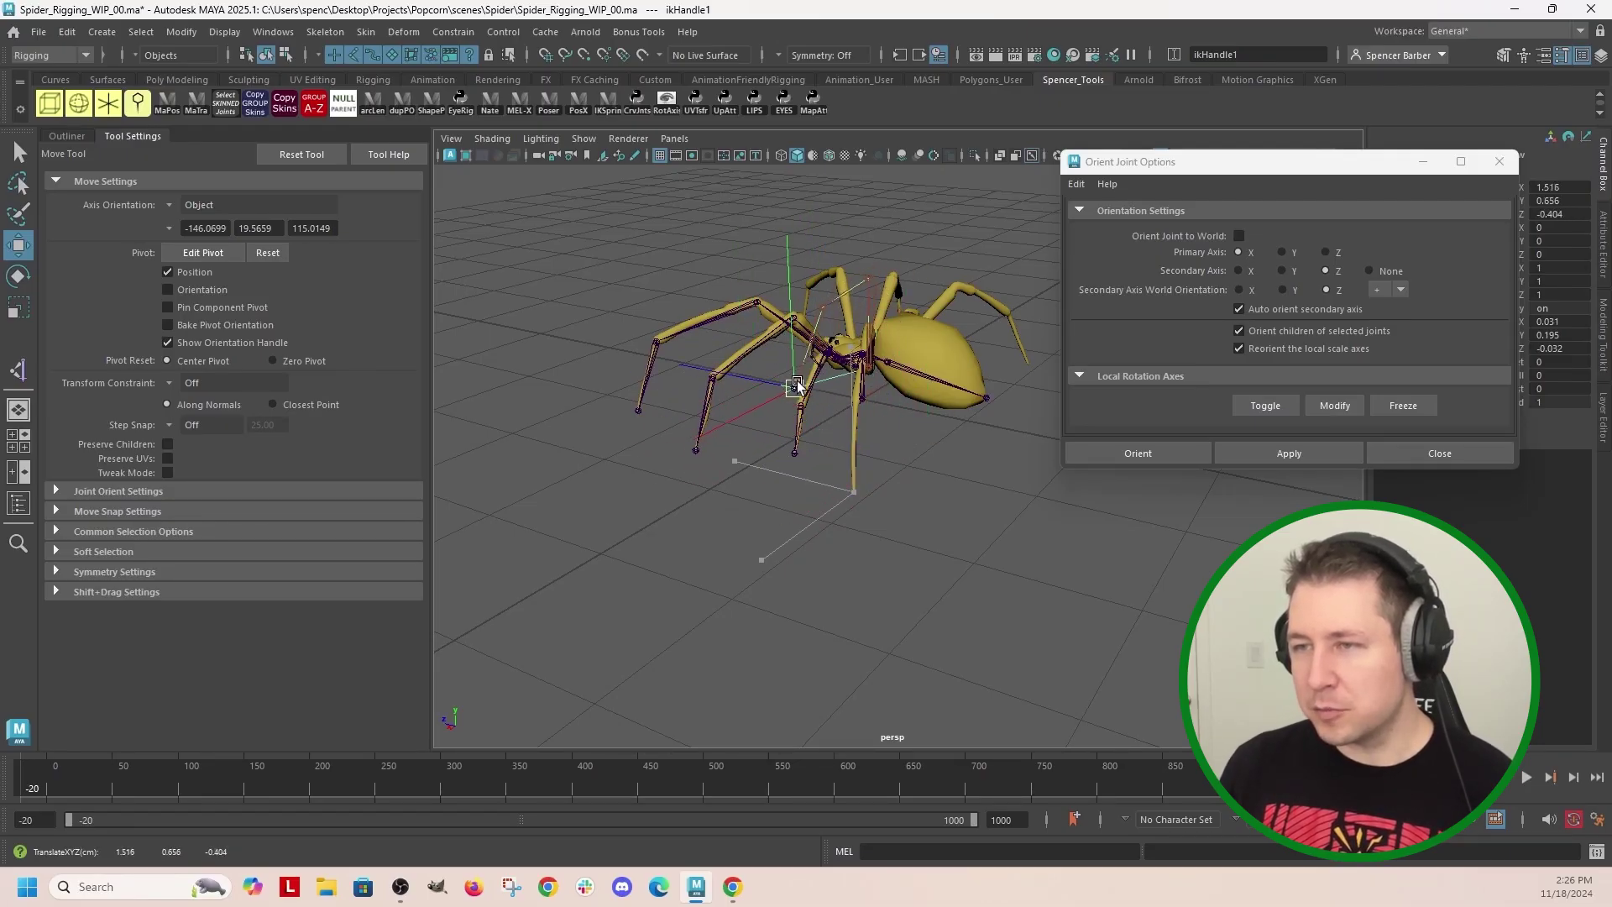
pyautogui.moveTo(794, 406)
pyautogui.mouseDown()
pyautogui.moveTo(775, 469)
pyautogui.moveTo(1002, 559)
pyautogui.mouseUp()
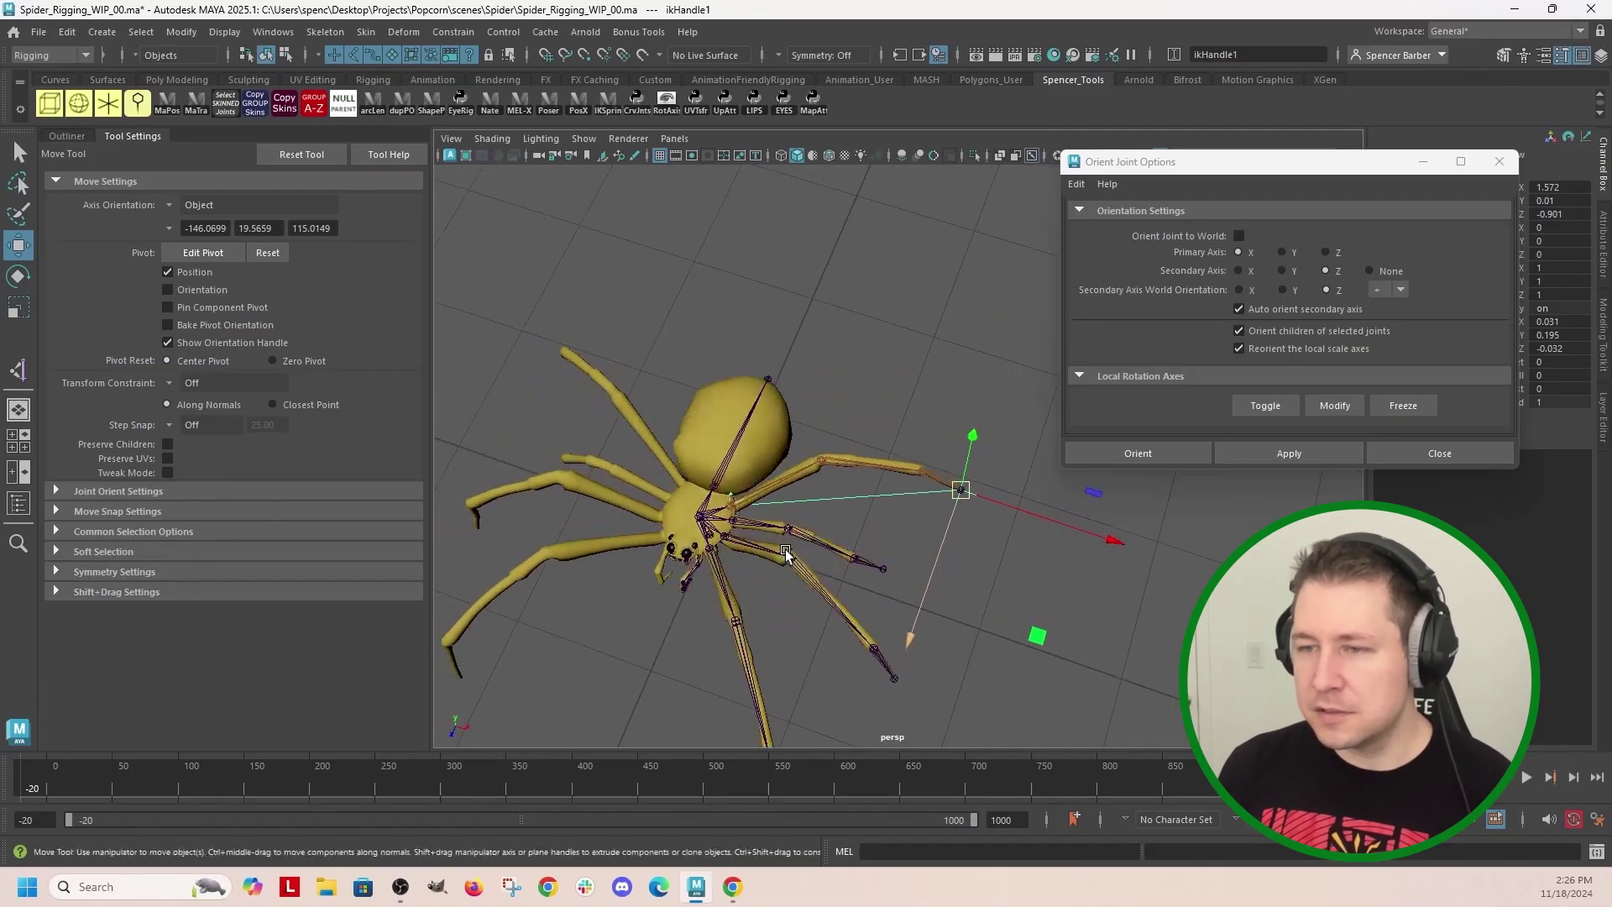
pyautogui.moveTo(1002, 557)
pyautogui.keyDown('alt'); pyautogui.mouseDown()
pyautogui.moveTo(775, 454)
pyautogui.moveTo(982, 378)
pyautogui.mouseUp(); pyautogui.keyUp('alt')
pyautogui.scroll(3, 781, 415)
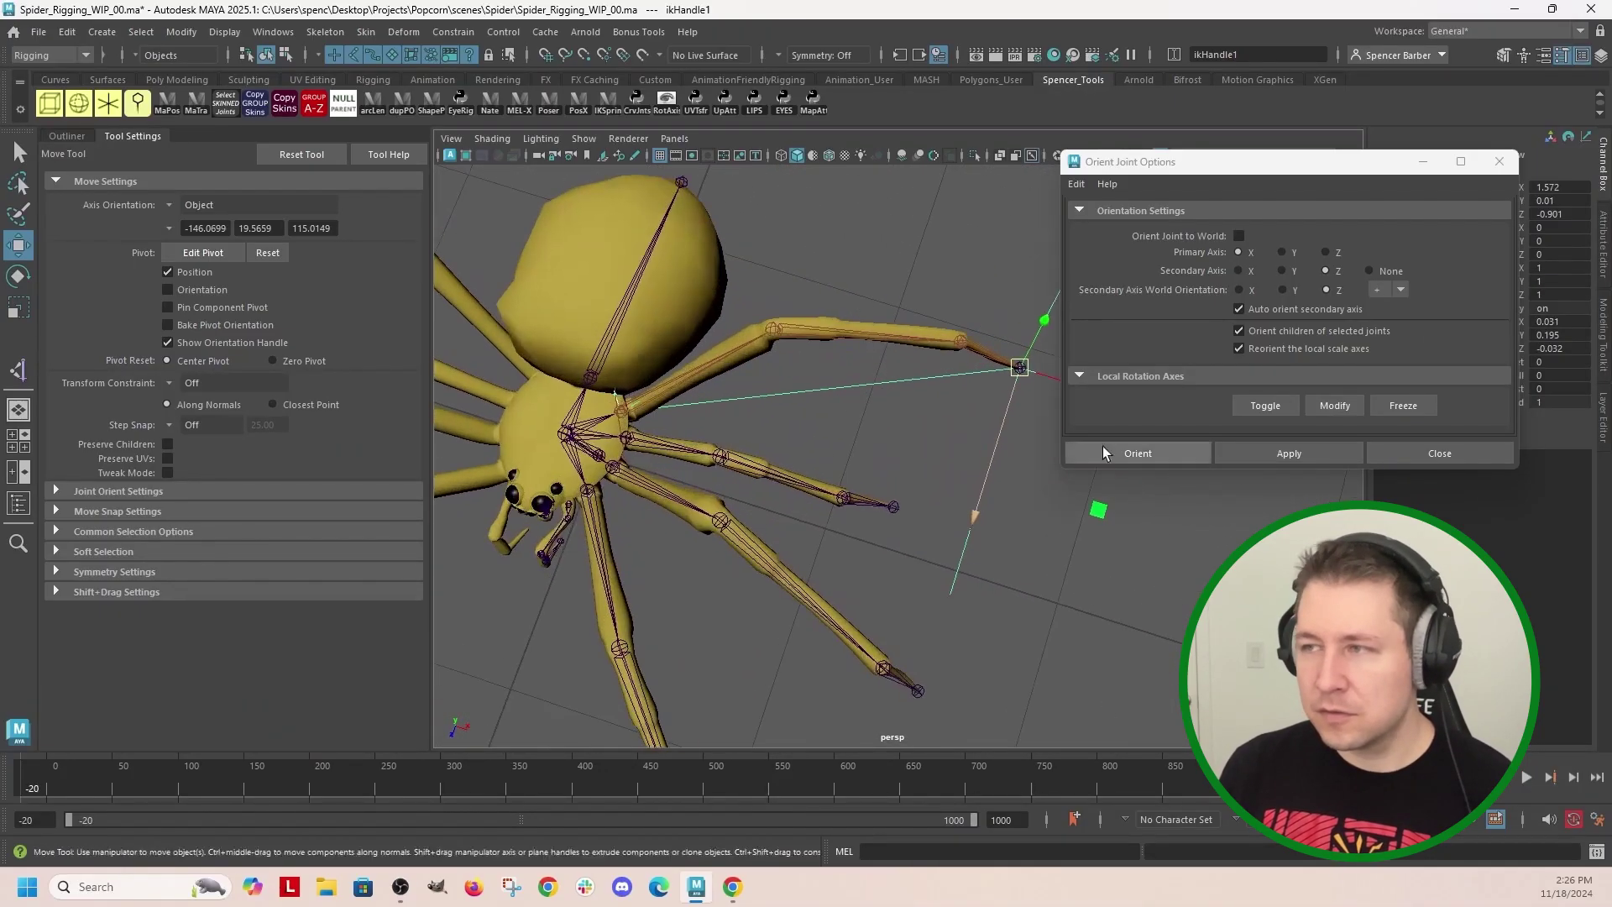
pyautogui.click(1506, 165)
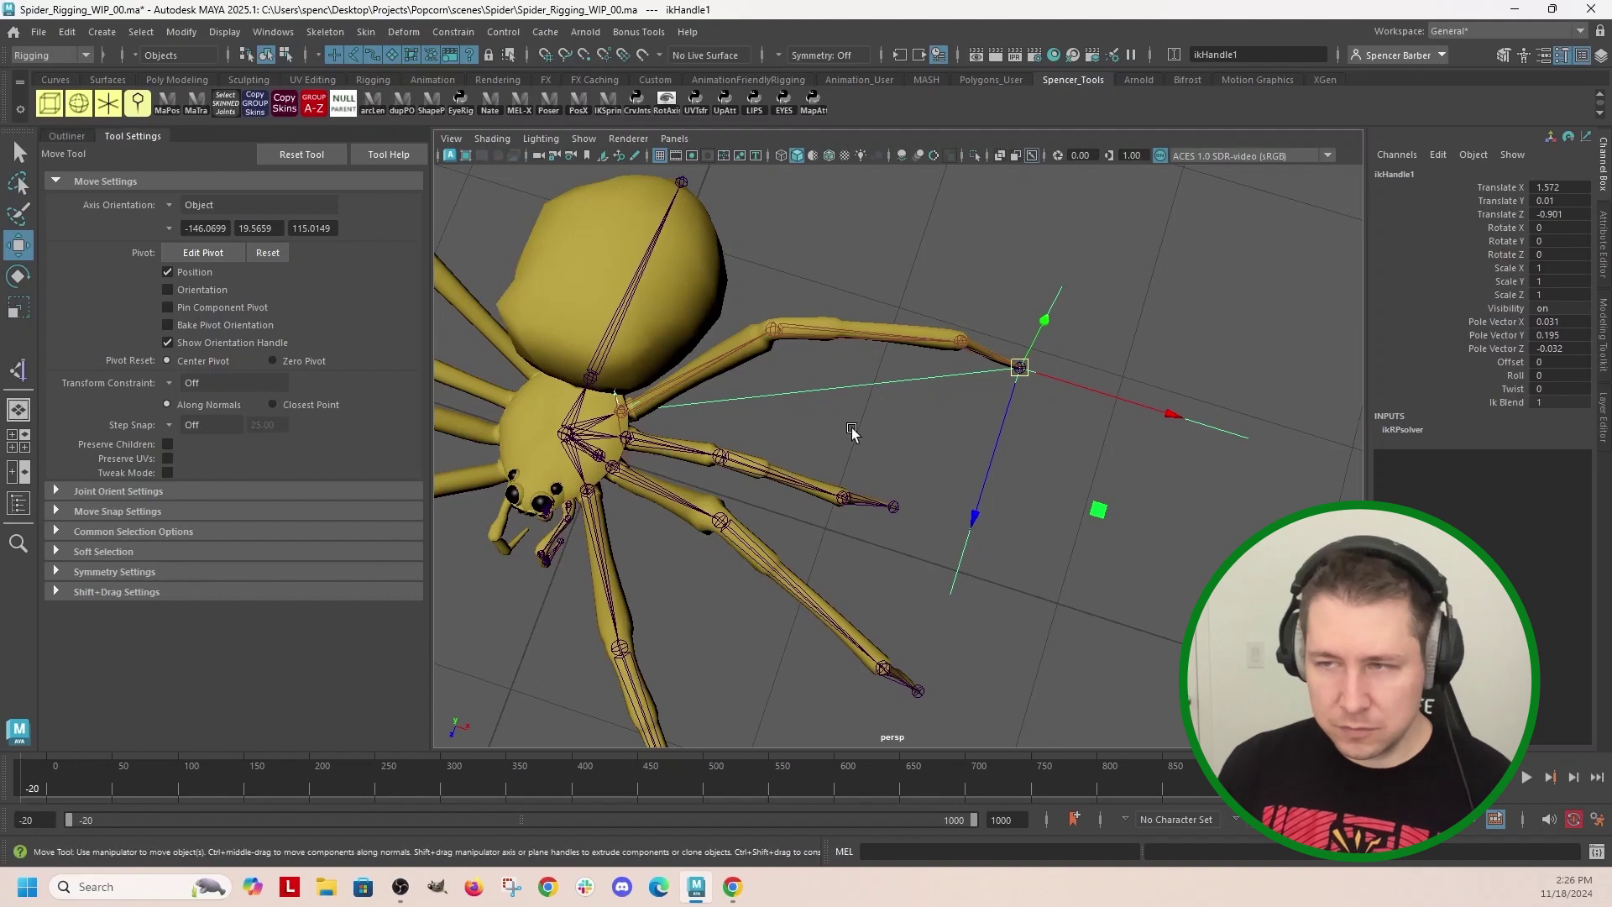
pyautogui.click(853, 434)
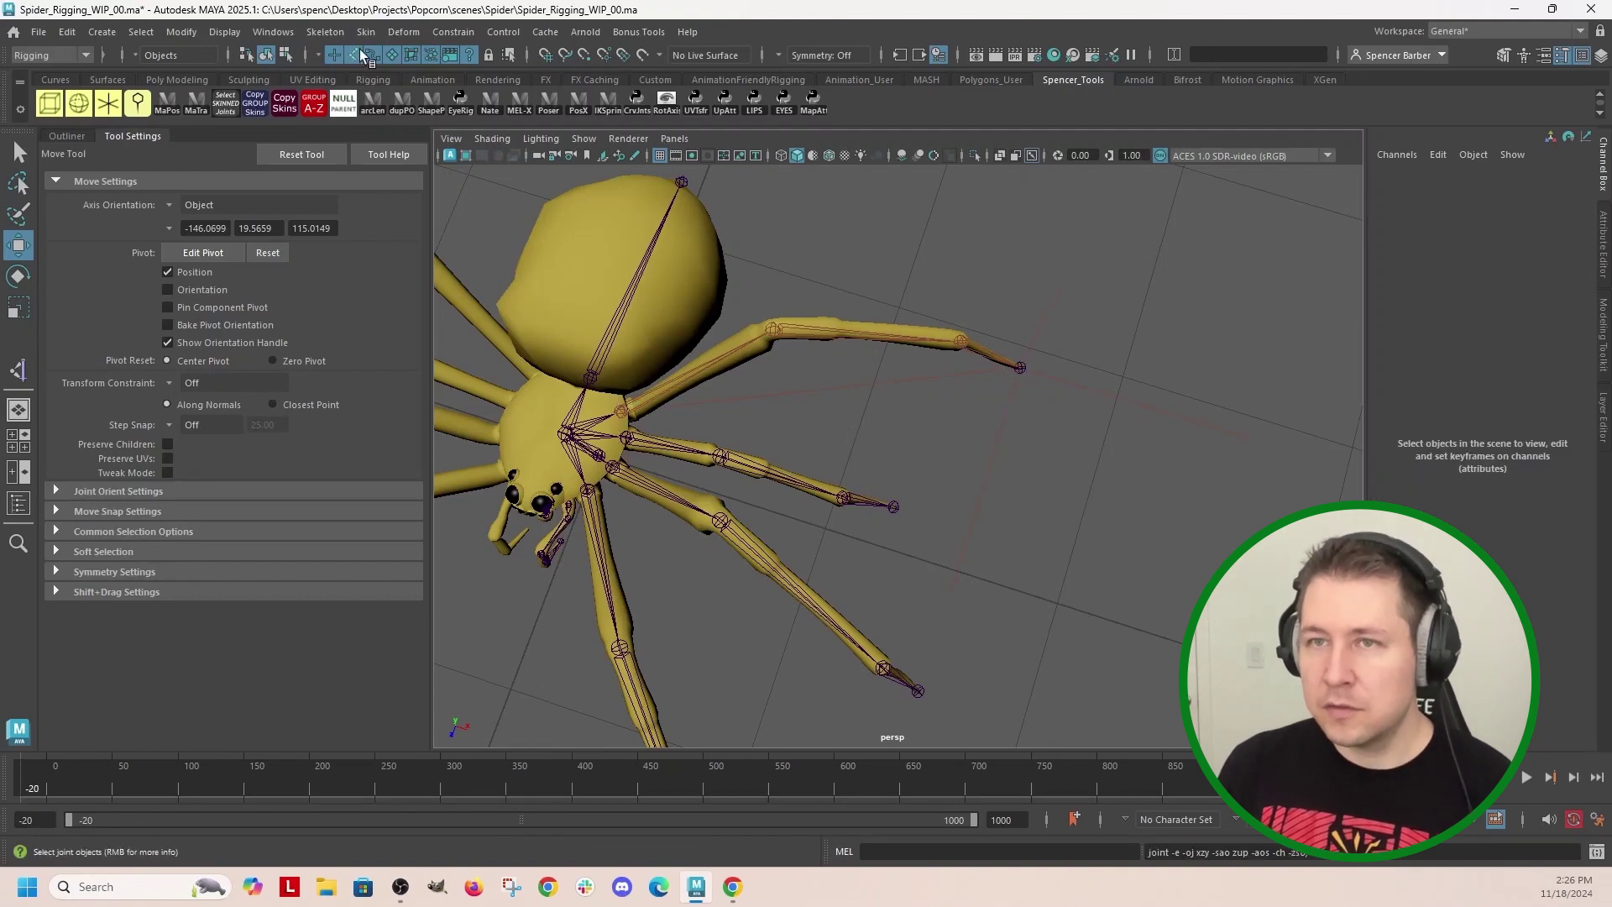
# Step: Add hip-to-tip IK handles to L_Leg03 and L_Leg02 (ikHandle2, ikHandle3)
pyautogui.click(326, 32)
pyautogui.click(379, 245)
pyautogui.click(625, 438)
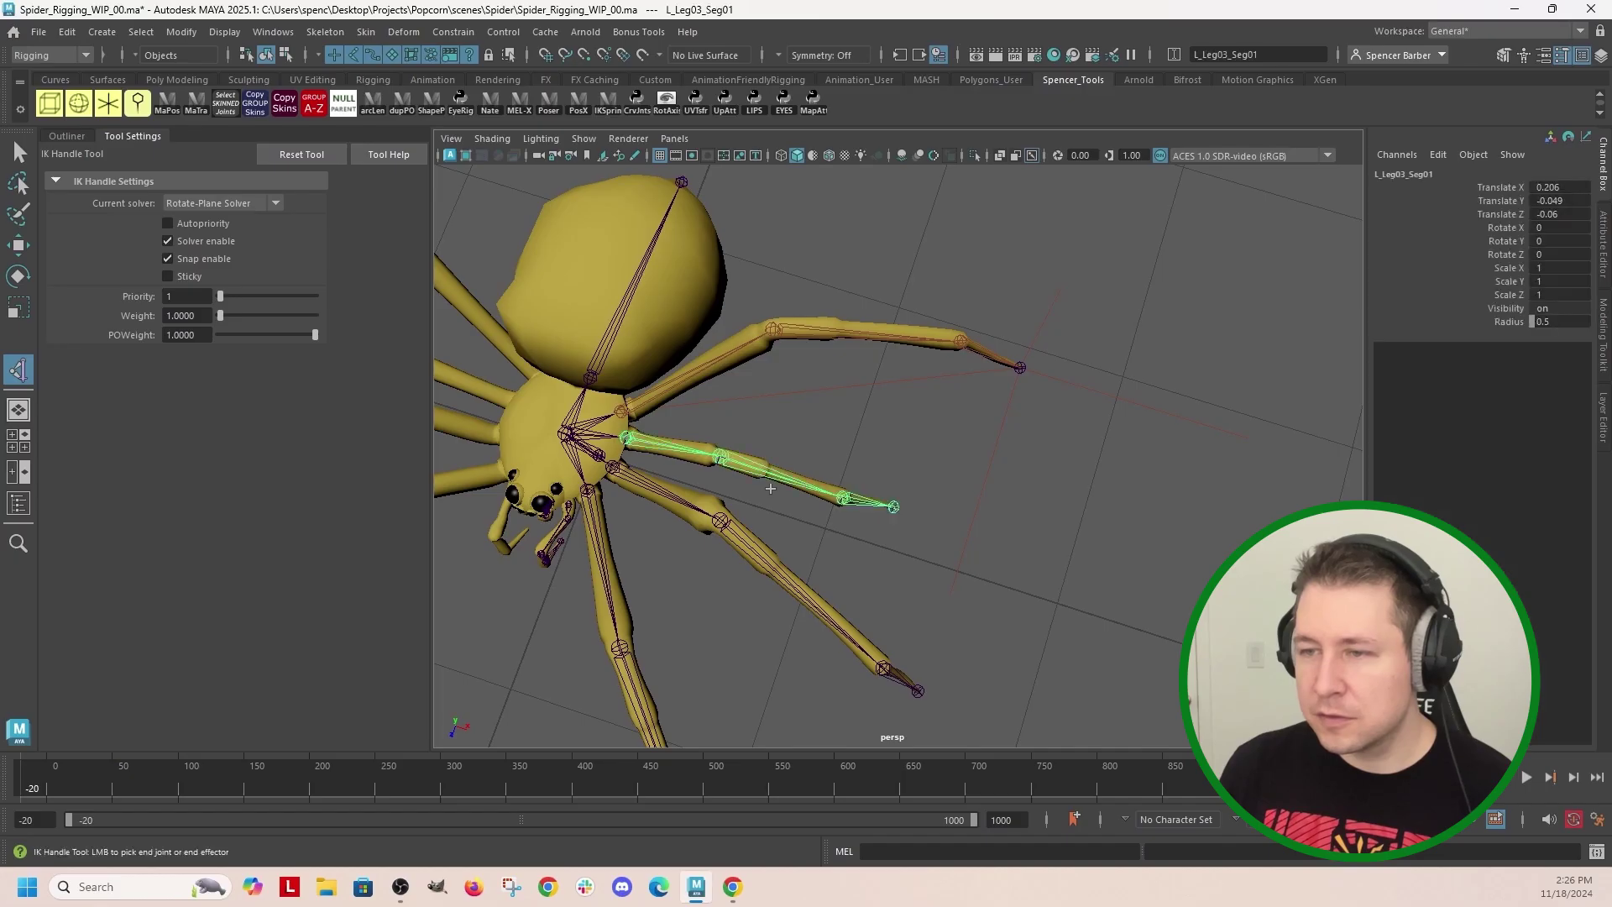
pyautogui.click(893, 506)
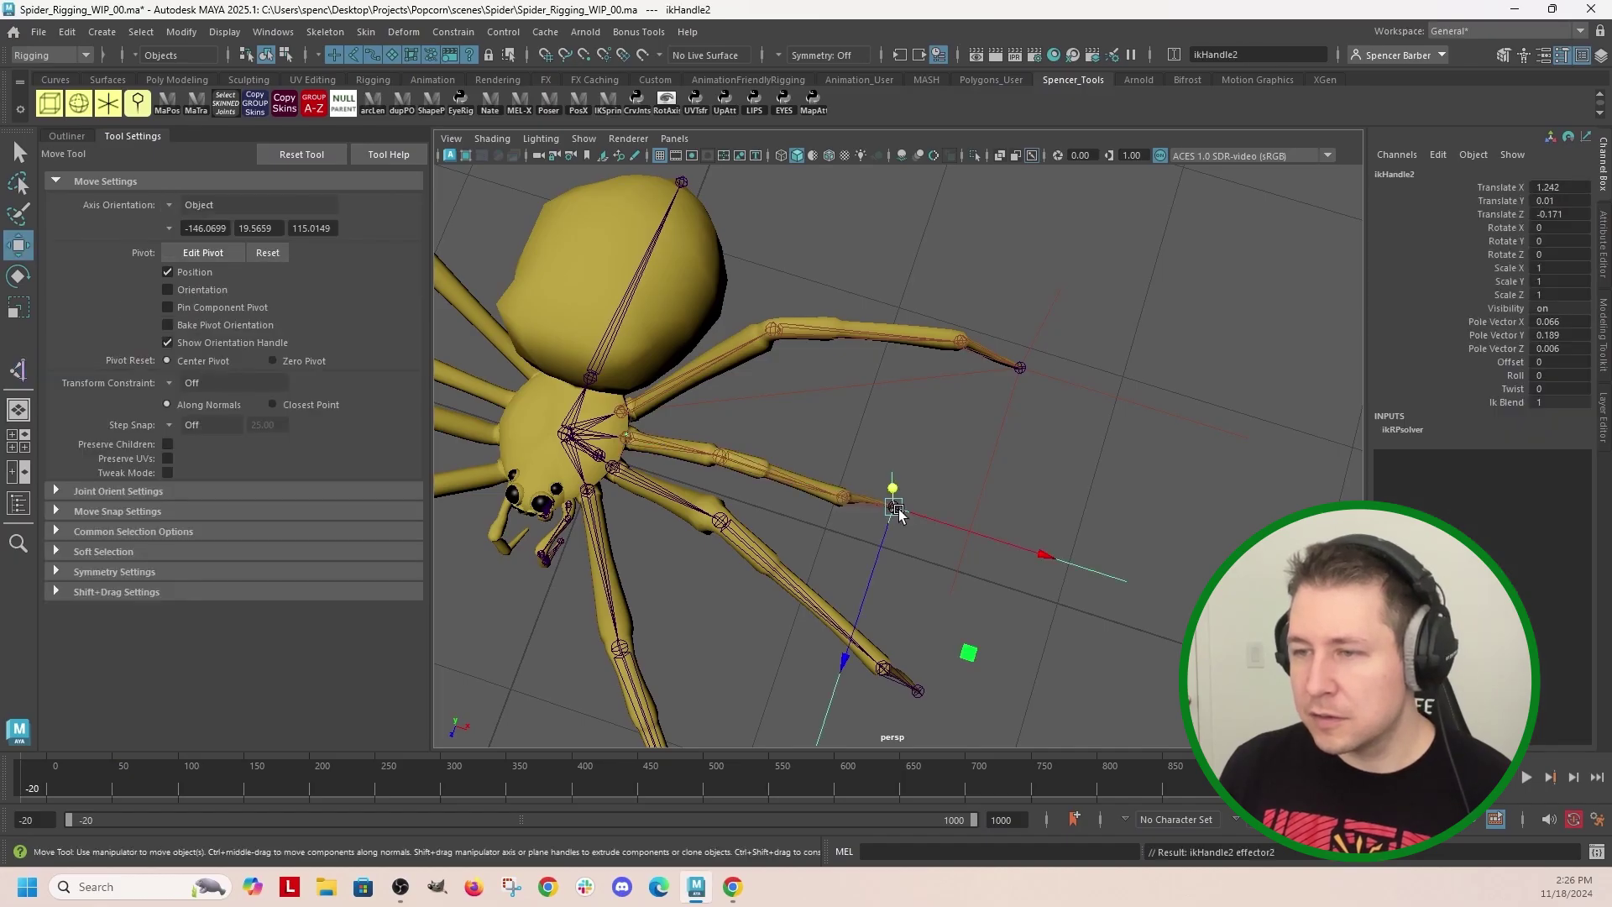
pyautogui.click(830, 441)
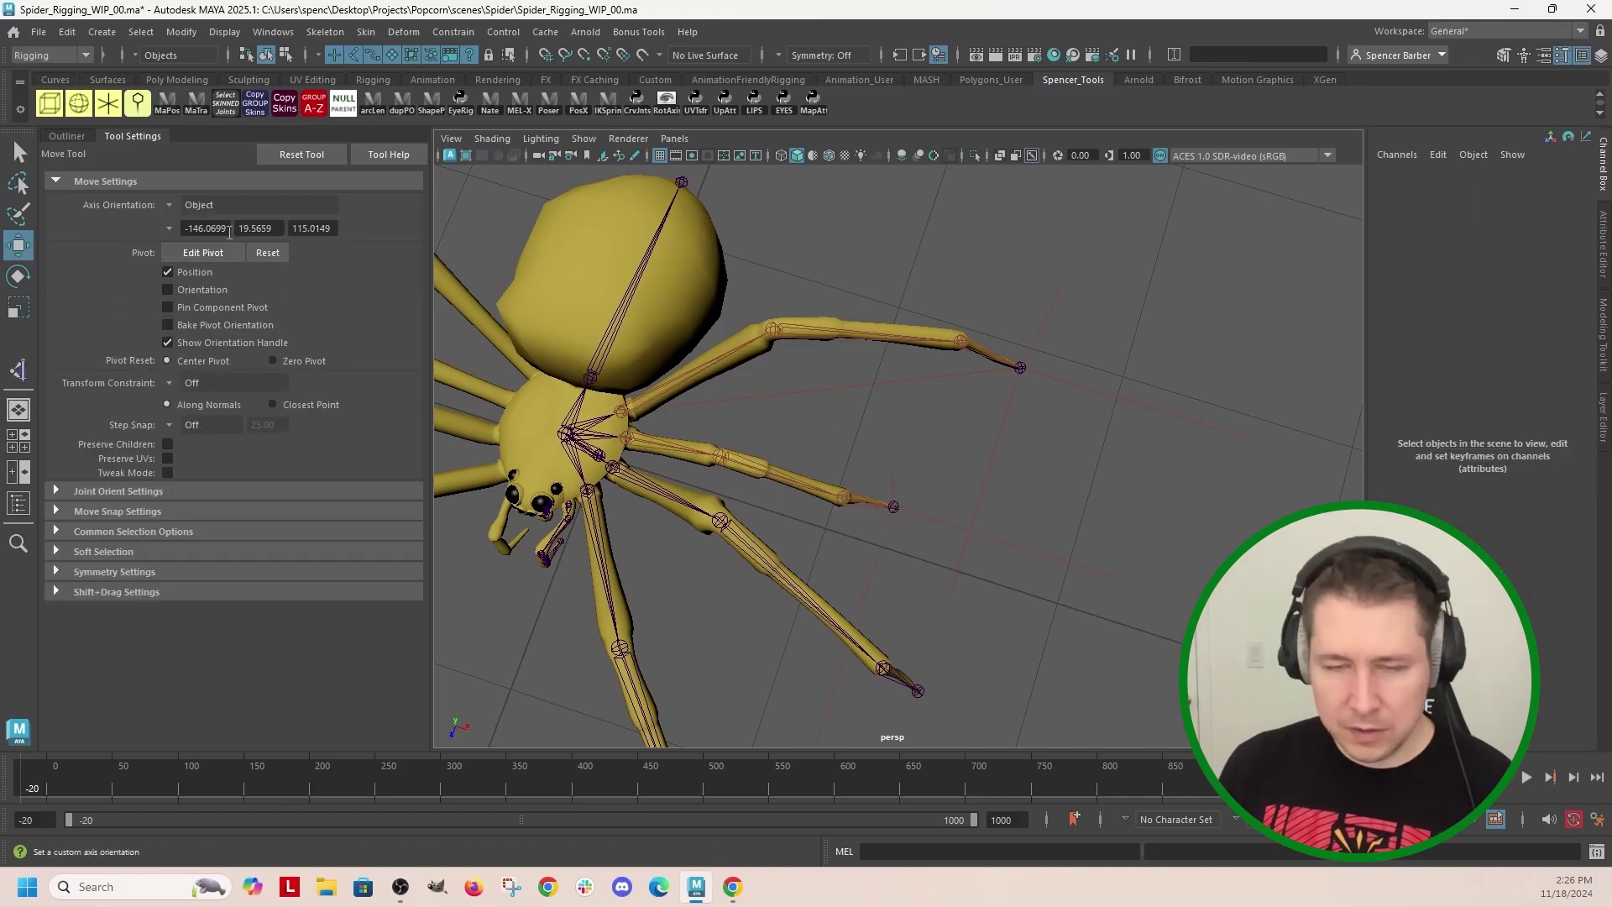
pyautogui.click(324, 32)
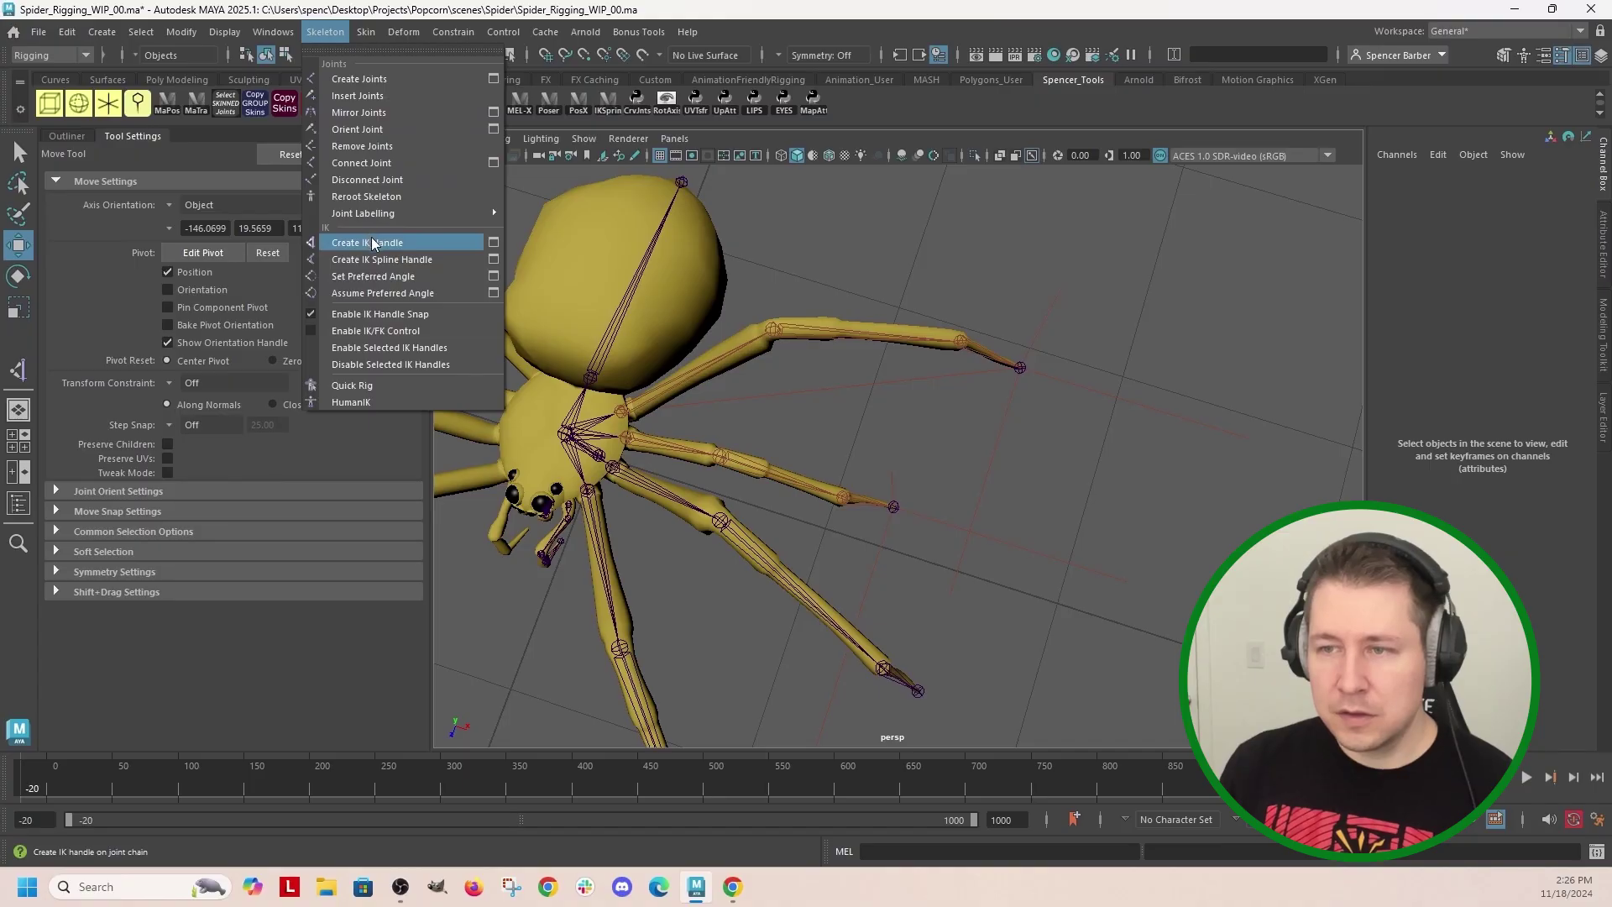
pyautogui.click(378, 242)
pyautogui.click(612, 466)
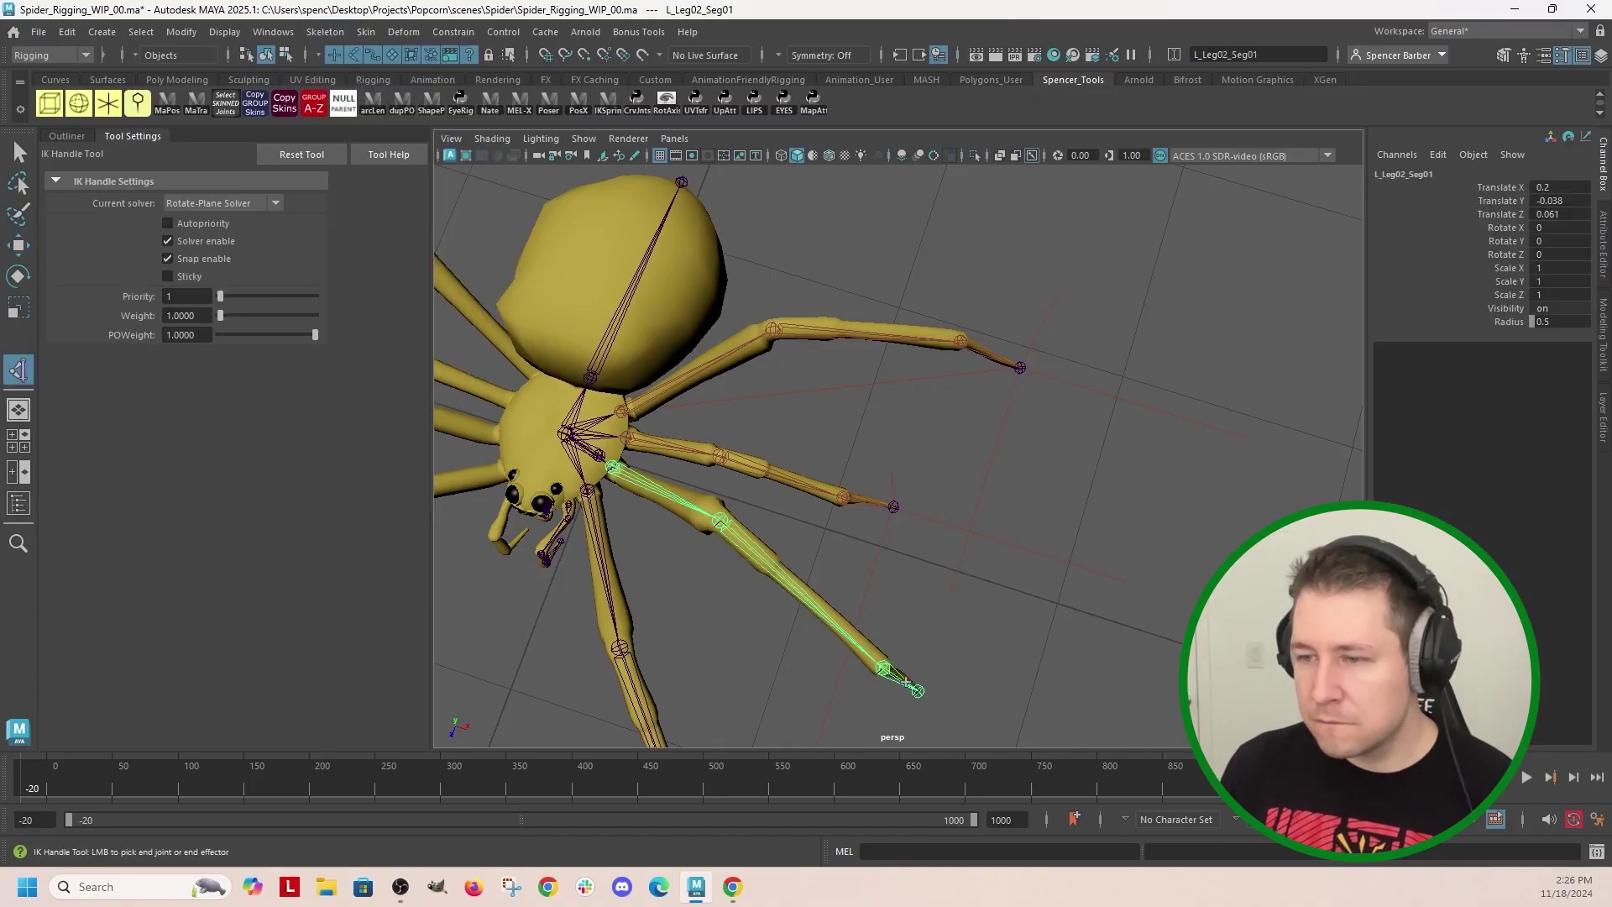
pyautogui.click(916, 689)
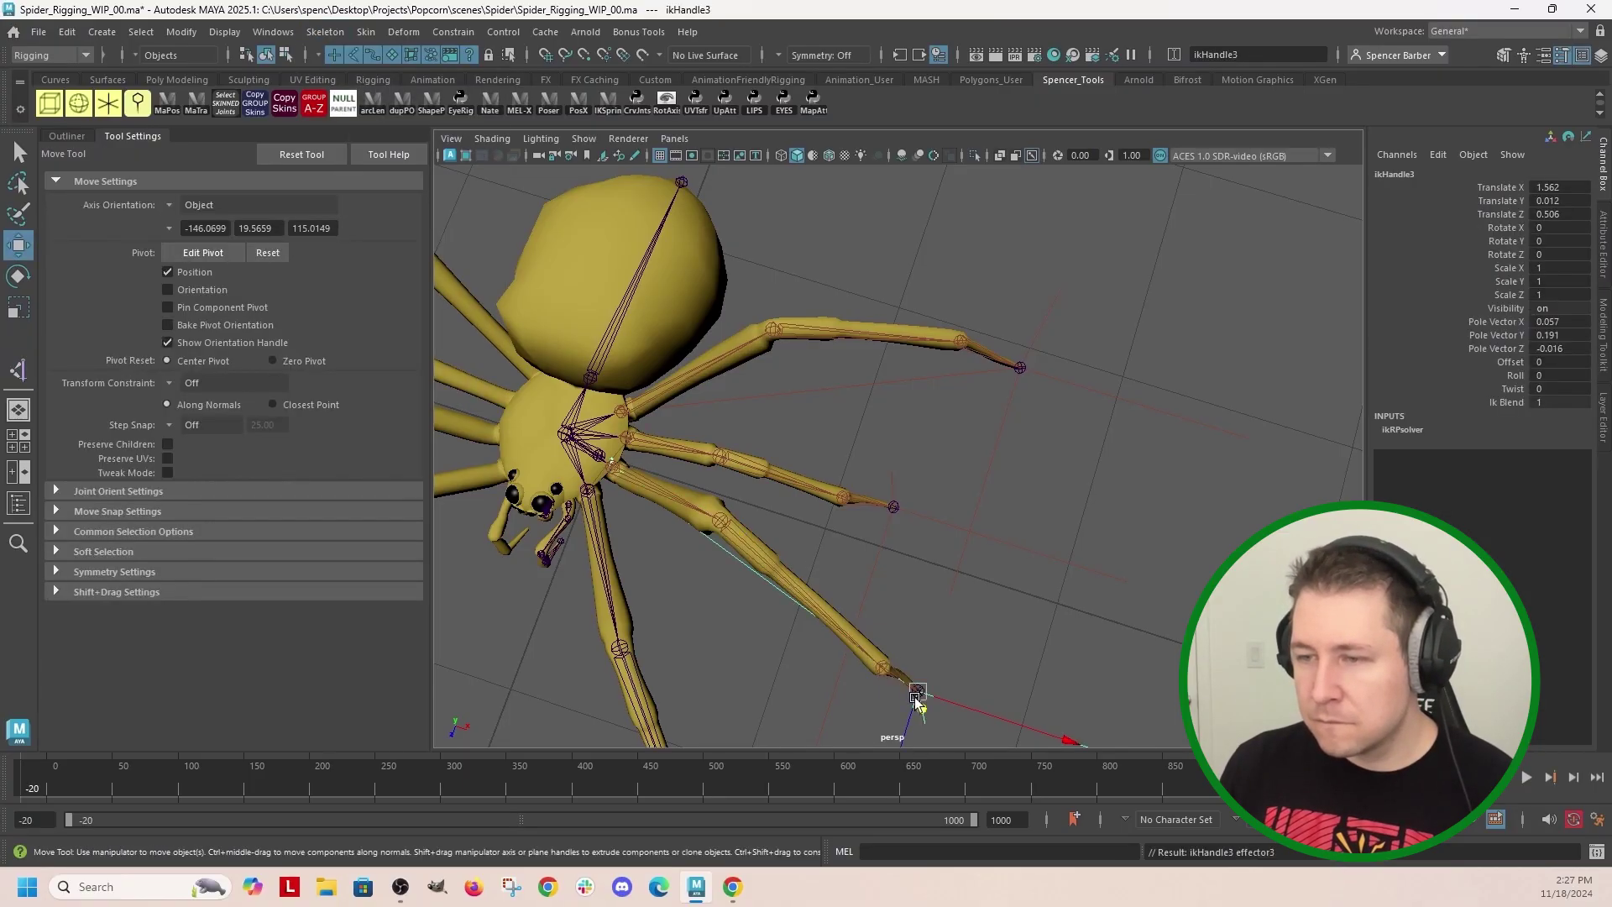
pyautogui.click(881, 590)
# Step: Add ikHandle4 from L_Leg01_Seg01 to the front leg tip
pyautogui.moveTo(824, 627)
pyautogui.keyDown('alt'); pyautogui.mouseDown()
pyautogui.moveTo(937, 525)
pyautogui.moveTo(838, 542)
pyautogui.mouseUp(); pyautogui.keyUp('alt')
pyautogui.press('y')
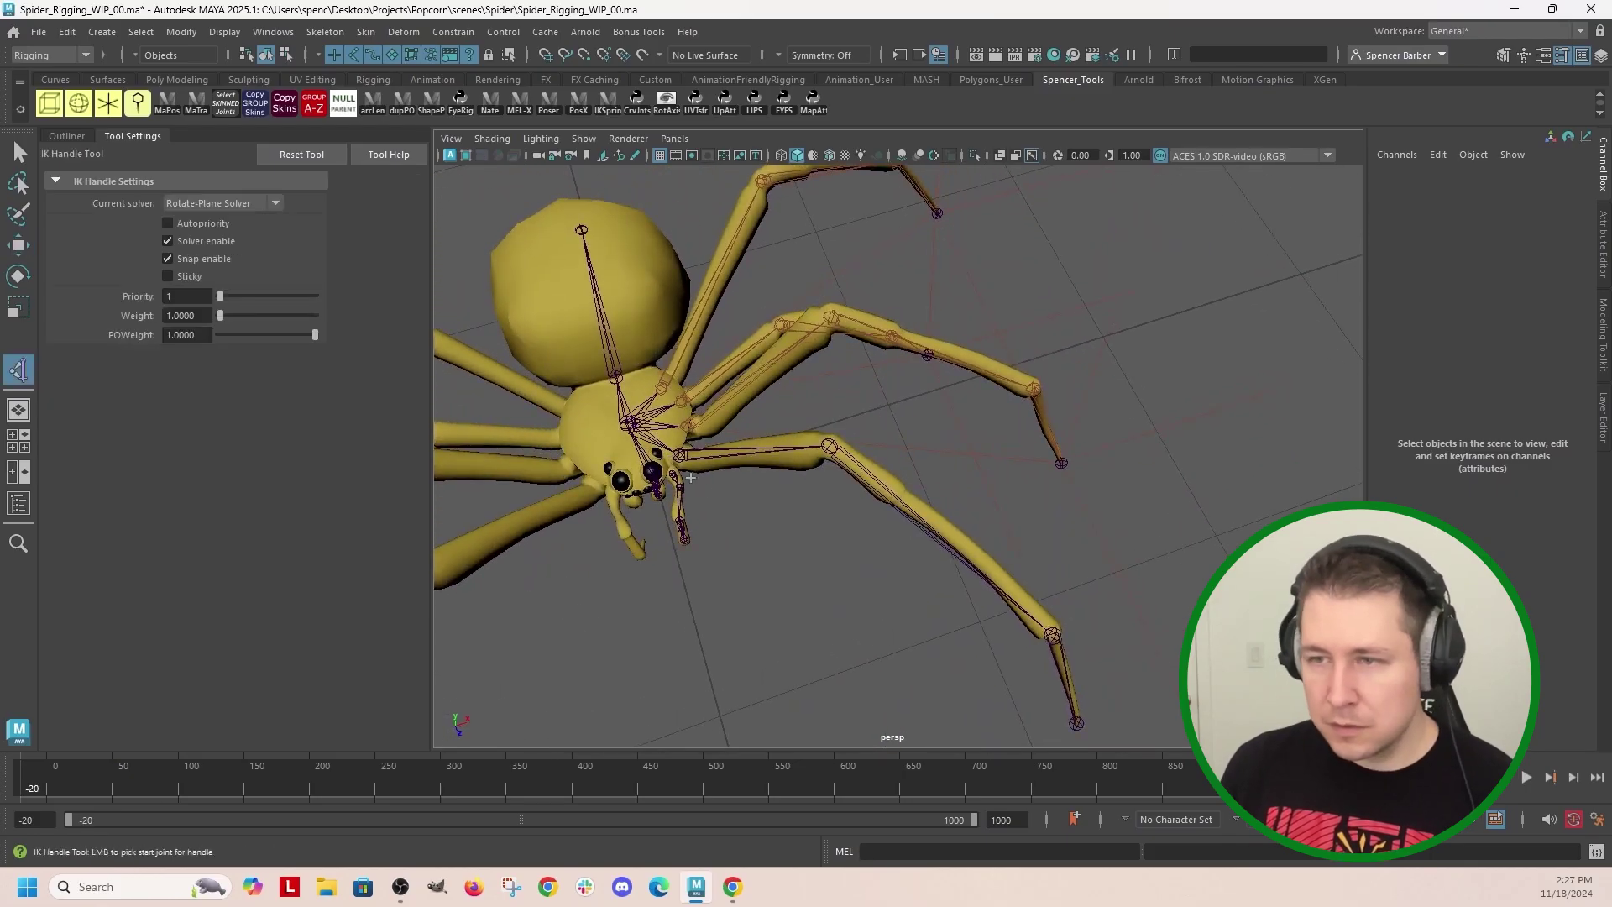
pyautogui.click(679, 452)
pyautogui.click(1077, 723)
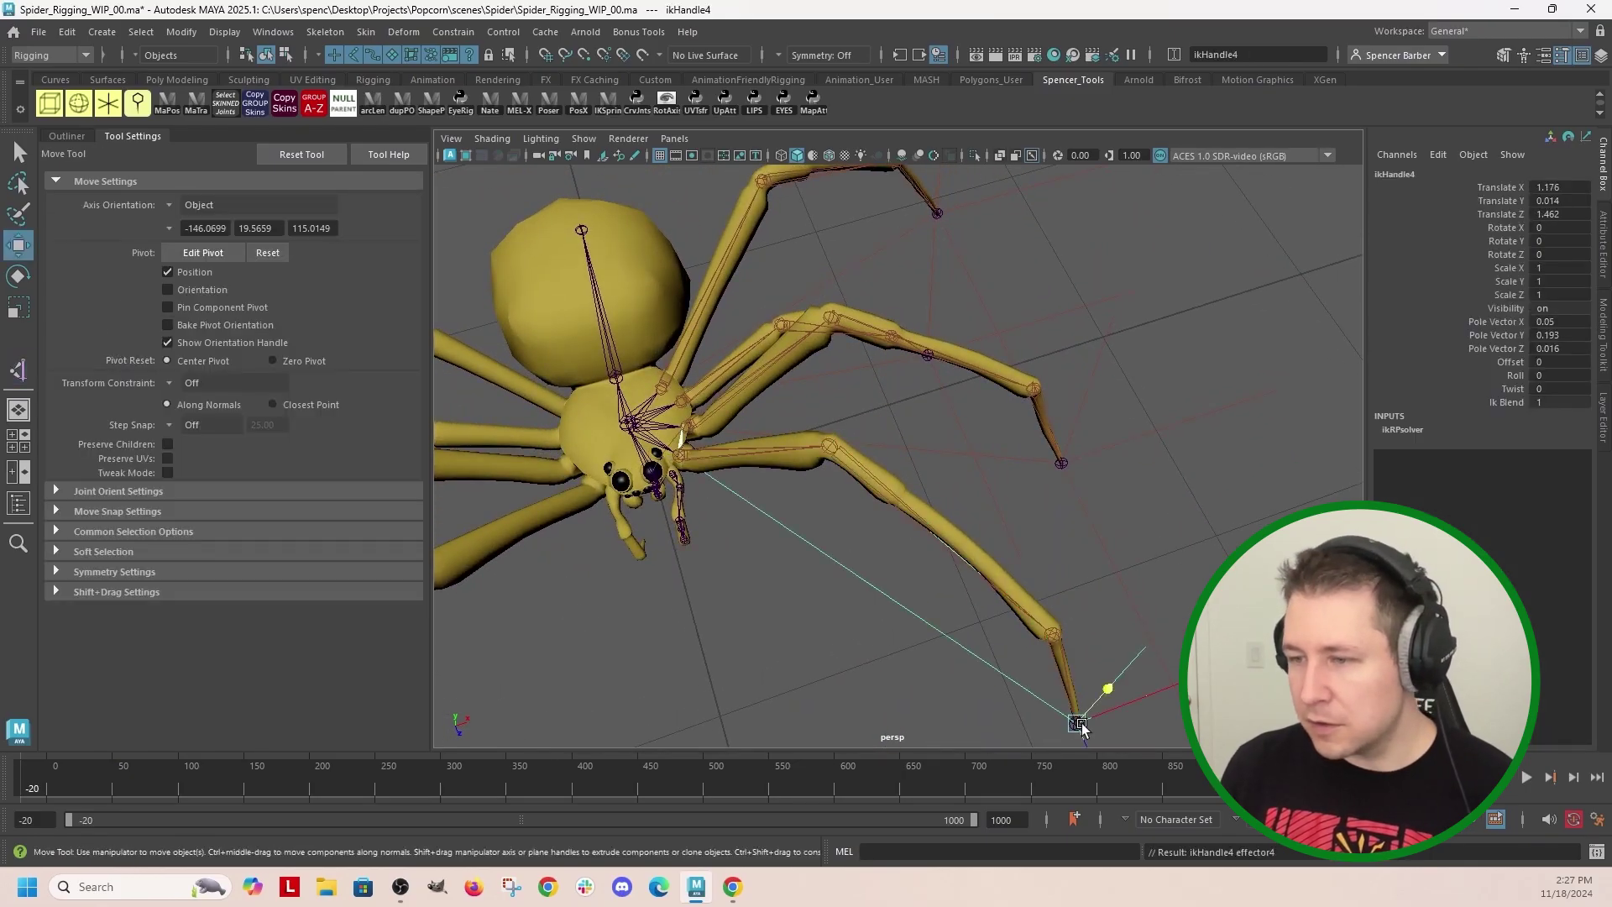
pyautogui.click(1169, 582)
pyautogui.scroll(-3, 1165, 573)
pyautogui.moveTo(1135, 567)
pyautogui.keyDown('alt'); pyautogui.mouseDown()
pyautogui.moveTo(793, 521)
pyautogui.moveTo(645, 424)
pyautogui.moveTo(757, 391)
pyautogui.moveTo(806, 480)
pyautogui.moveTo(844, 498)
pyautogui.moveTo(774, 461)
pyautogui.moveTo(832, 489)
pyautogui.mouseUp(); pyautogui.keyUp('alt')
# Step: Select L_Feeler_Seg01 in the Outliner and frame the spider's head
pyautogui.click(67, 136)
pyautogui.scroll(2, 832, 488)
pyautogui.scroll(2, 781, 479)
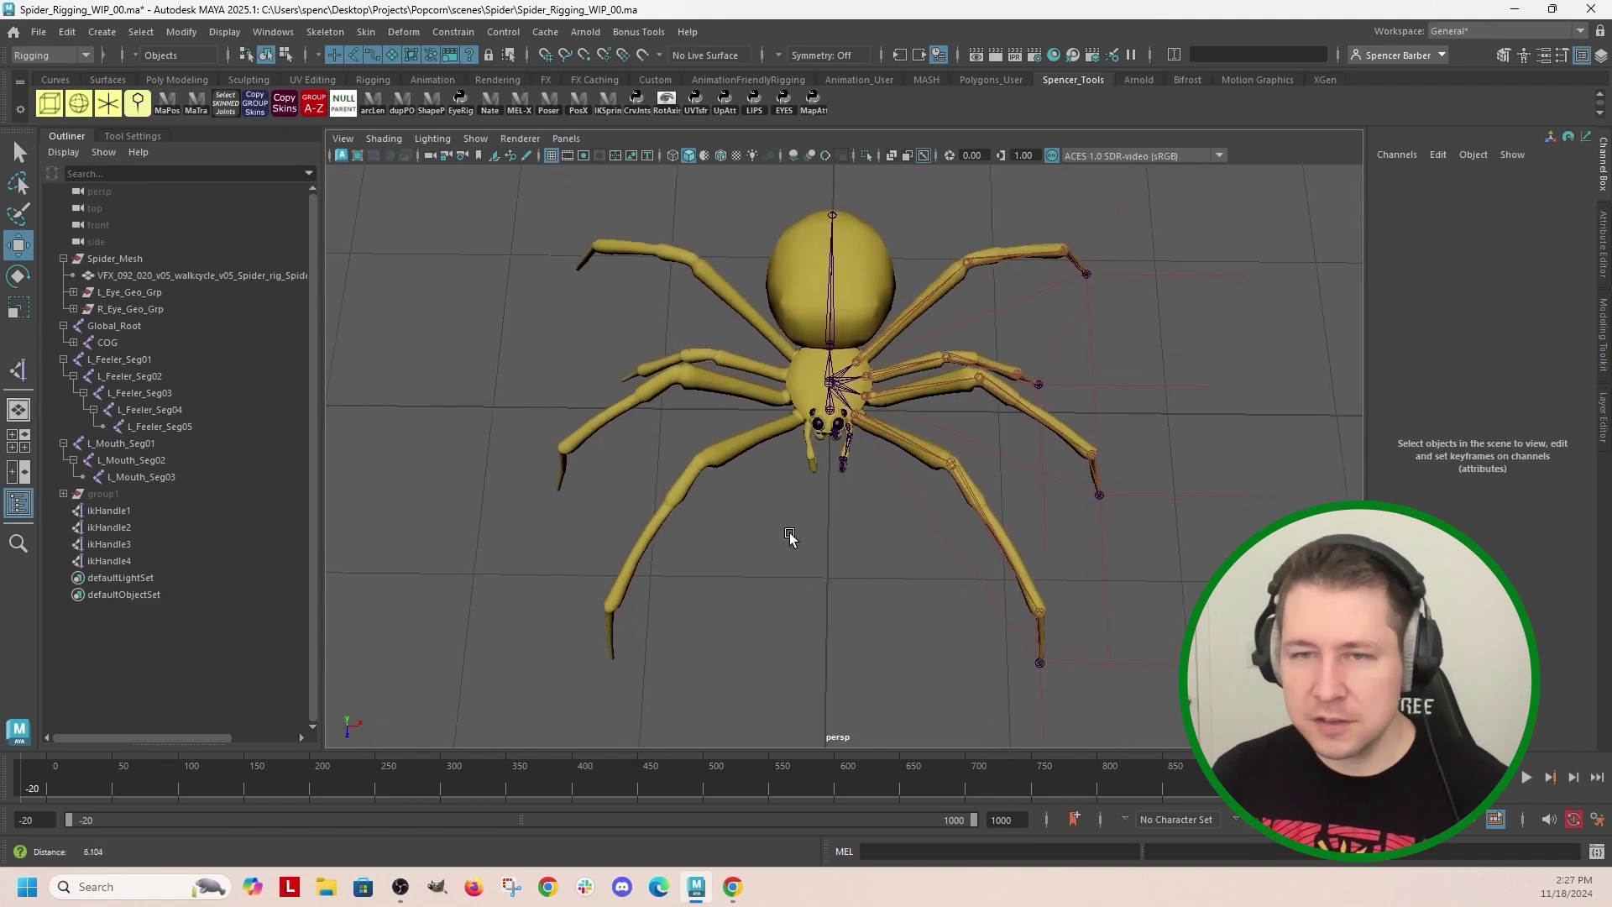
pyautogui.click(119, 360)
pyautogui.moveTo(450, 435)
pyautogui.keyDown('alt'); pyautogui.mouseDown()
pyautogui.moveTo(558, 449)
pyautogui.moveTo(554, 517)
pyautogui.mouseUp(); pyautogui.keyUp('alt')
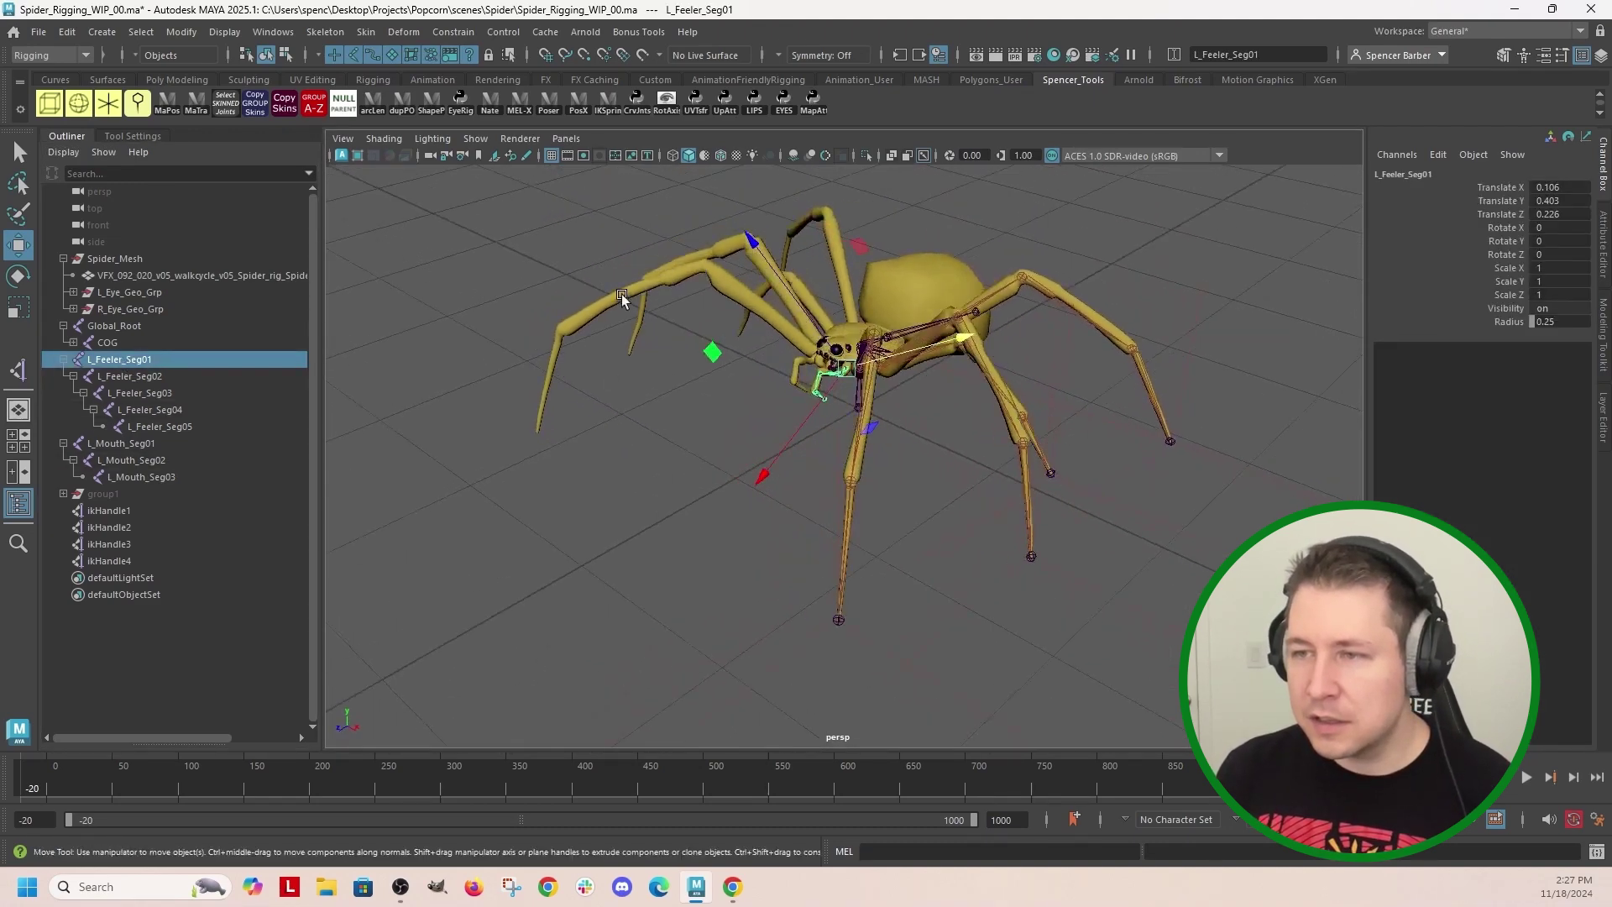
pyautogui.keyDown('alt'); pyautogui.moveTo(756, 479); pyautogui.dragTo(948, 613, button='right'); pyautogui.keyUp('alt')
pyautogui.keyDown('alt'); pyautogui.moveTo(948, 614); pyautogui.dragTo(824, 515); pyautogui.keyUp('alt')
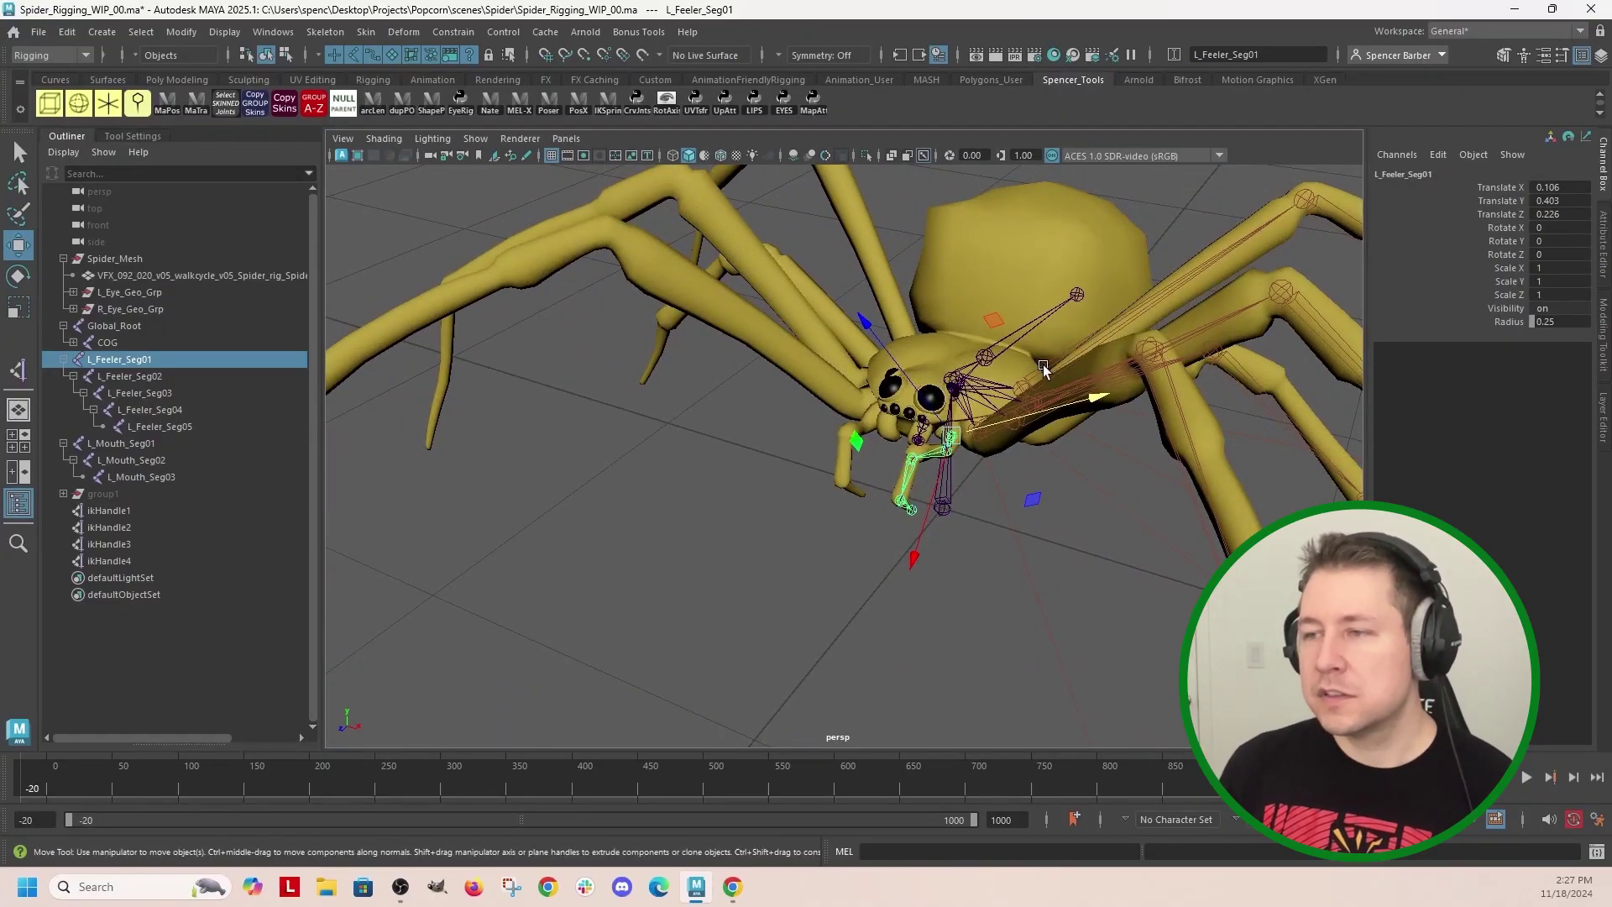
pyautogui.keyDown('alt'); pyautogui.moveTo(926, 485); pyautogui.dragTo(980, 456); pyautogui.keyUp('alt')
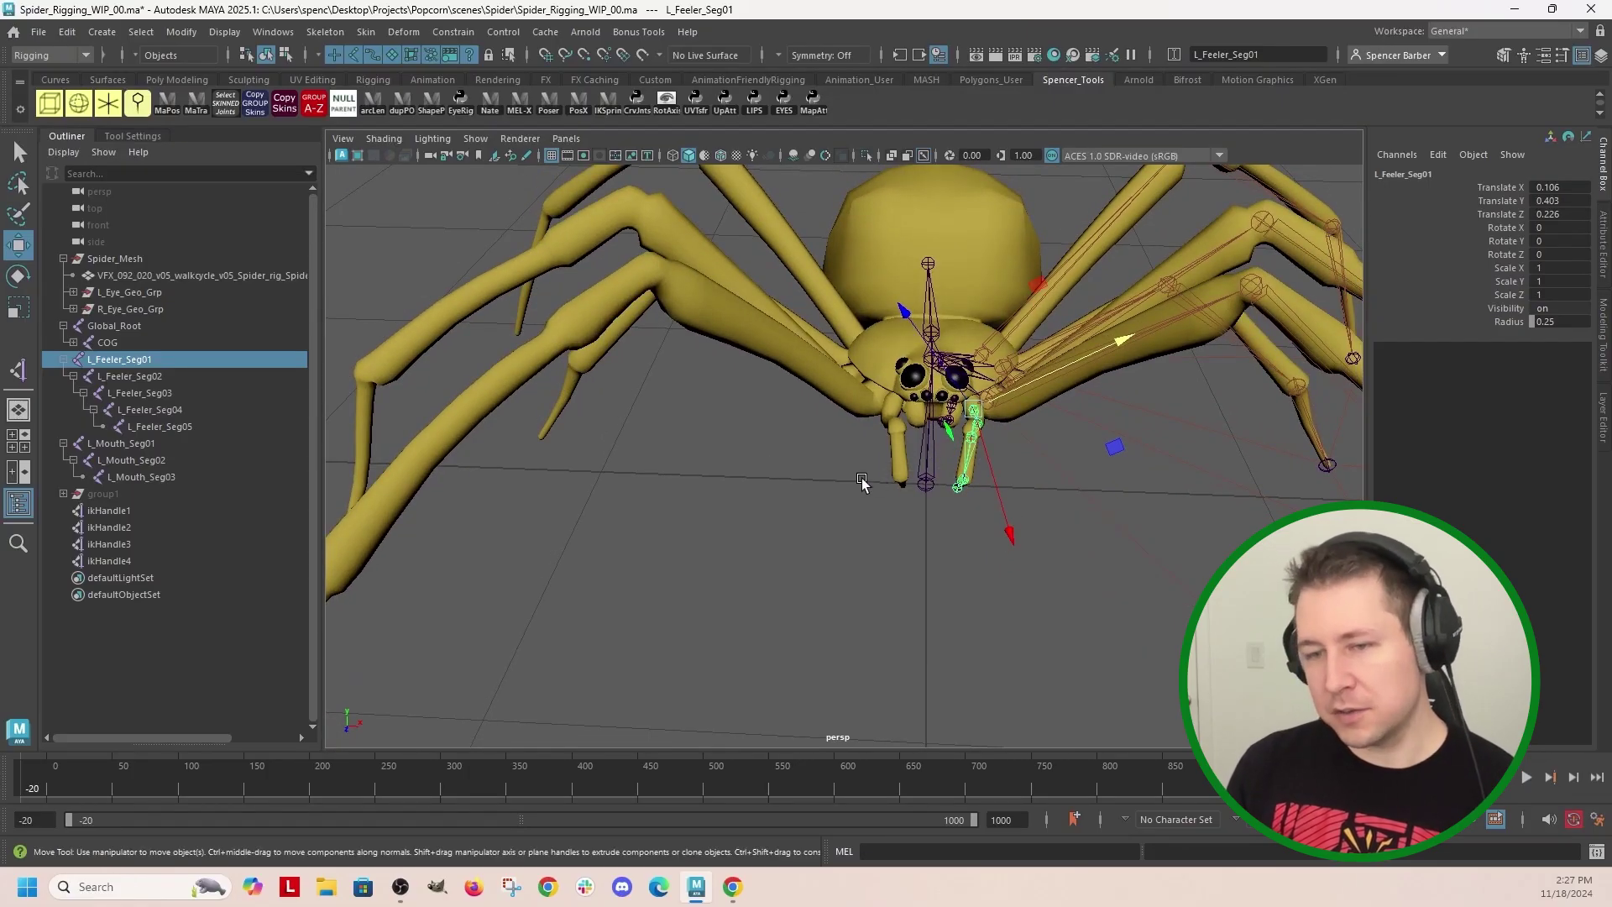
# Step: Run Orient Joint on the feeler chain, then bring up its options window
pyautogui.click(334, 35)
pyautogui.click(389, 132)
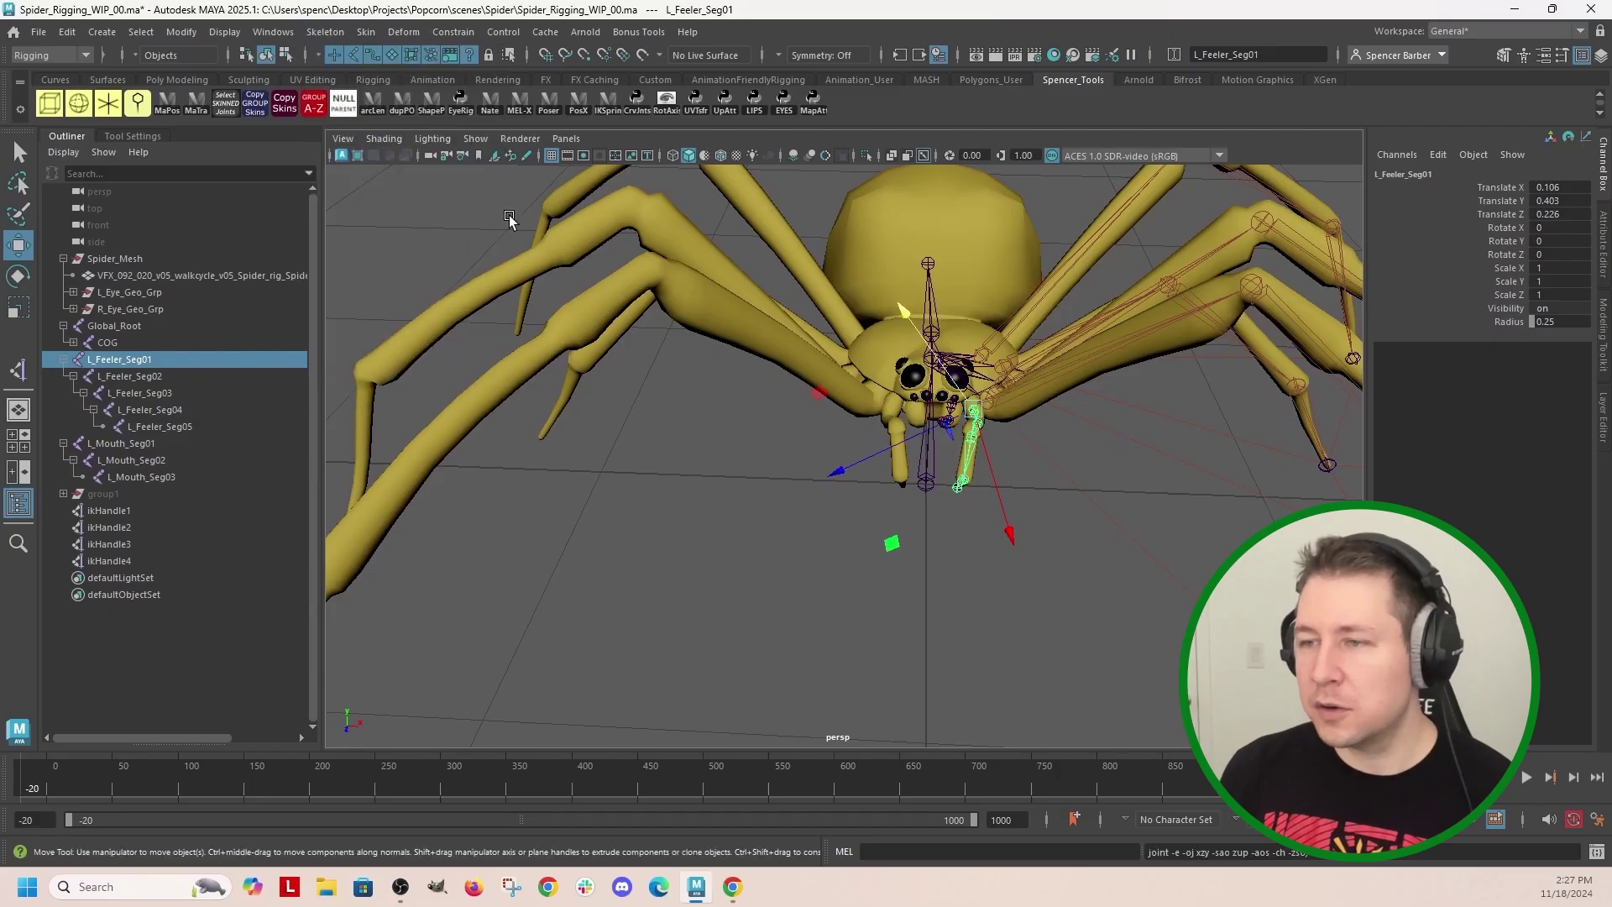
pyautogui.keyDown('alt'); pyautogui.moveTo(969, 438); pyautogui.dragTo(980, 429); pyautogui.keyUp('alt')
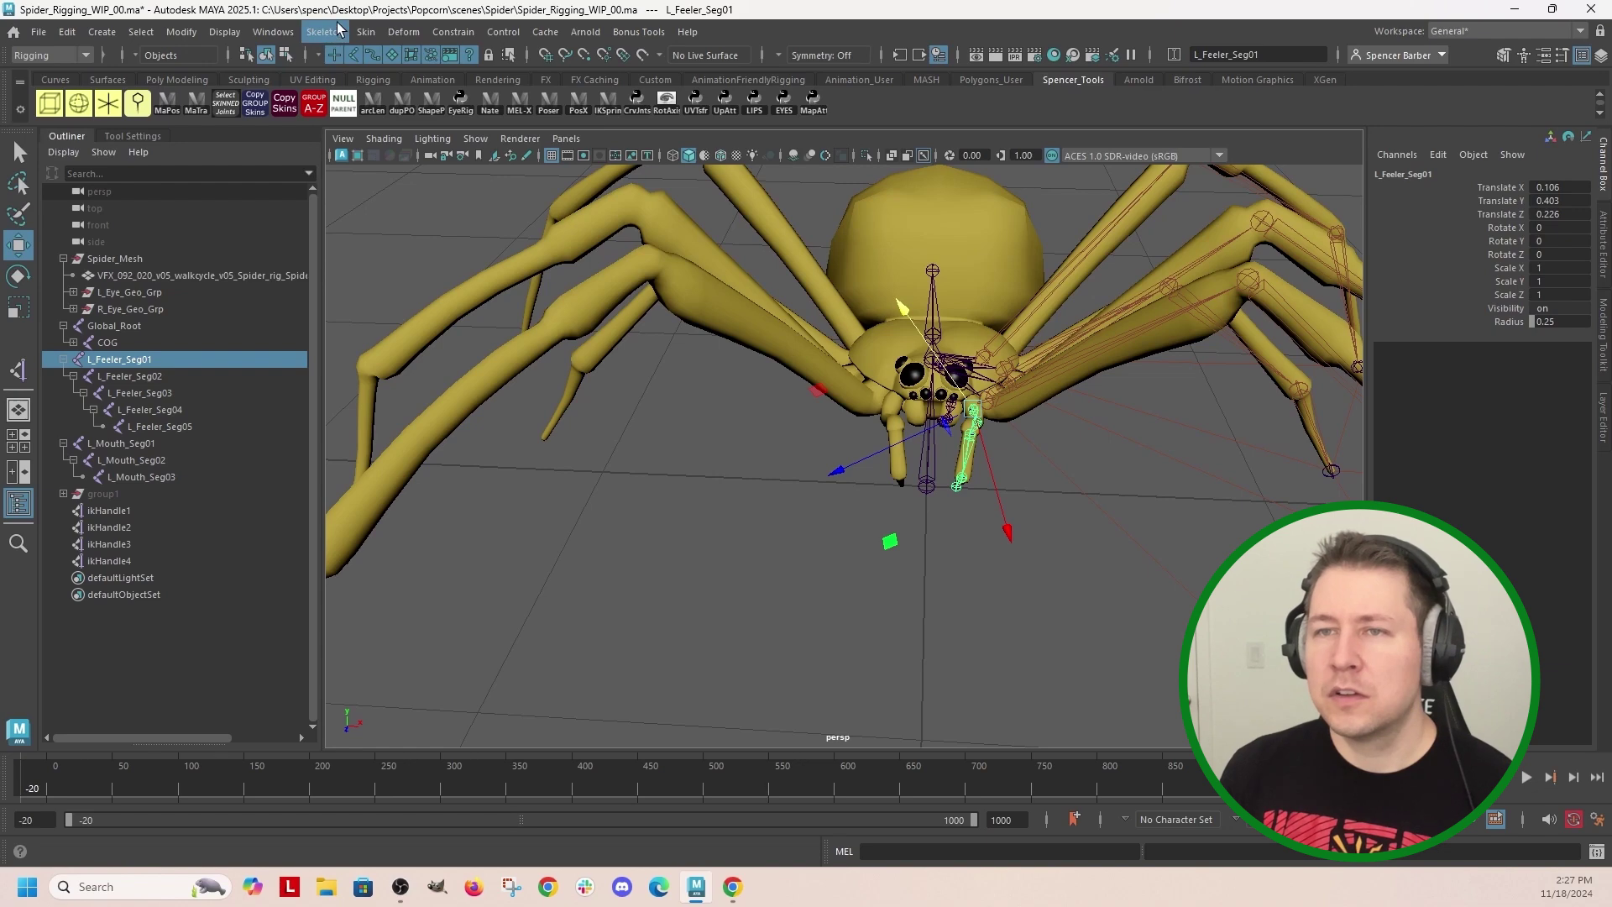
pyautogui.click(337, 30)
pyautogui.click(379, 126)
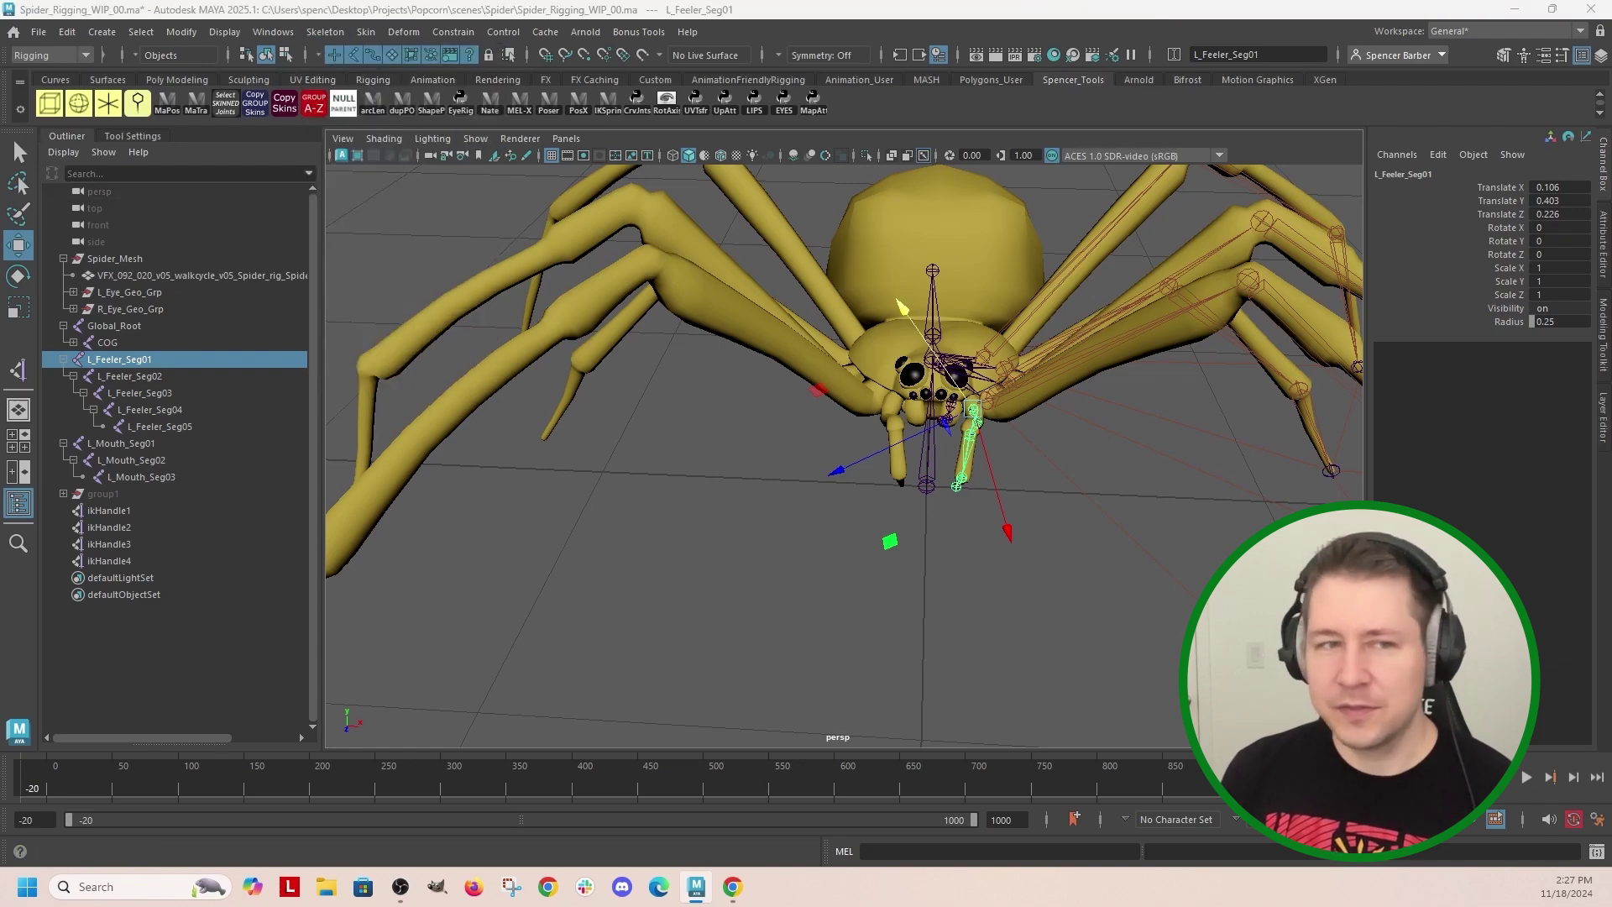
pyautogui.moveTo(363, 264); pyautogui.dragTo(570, 234)
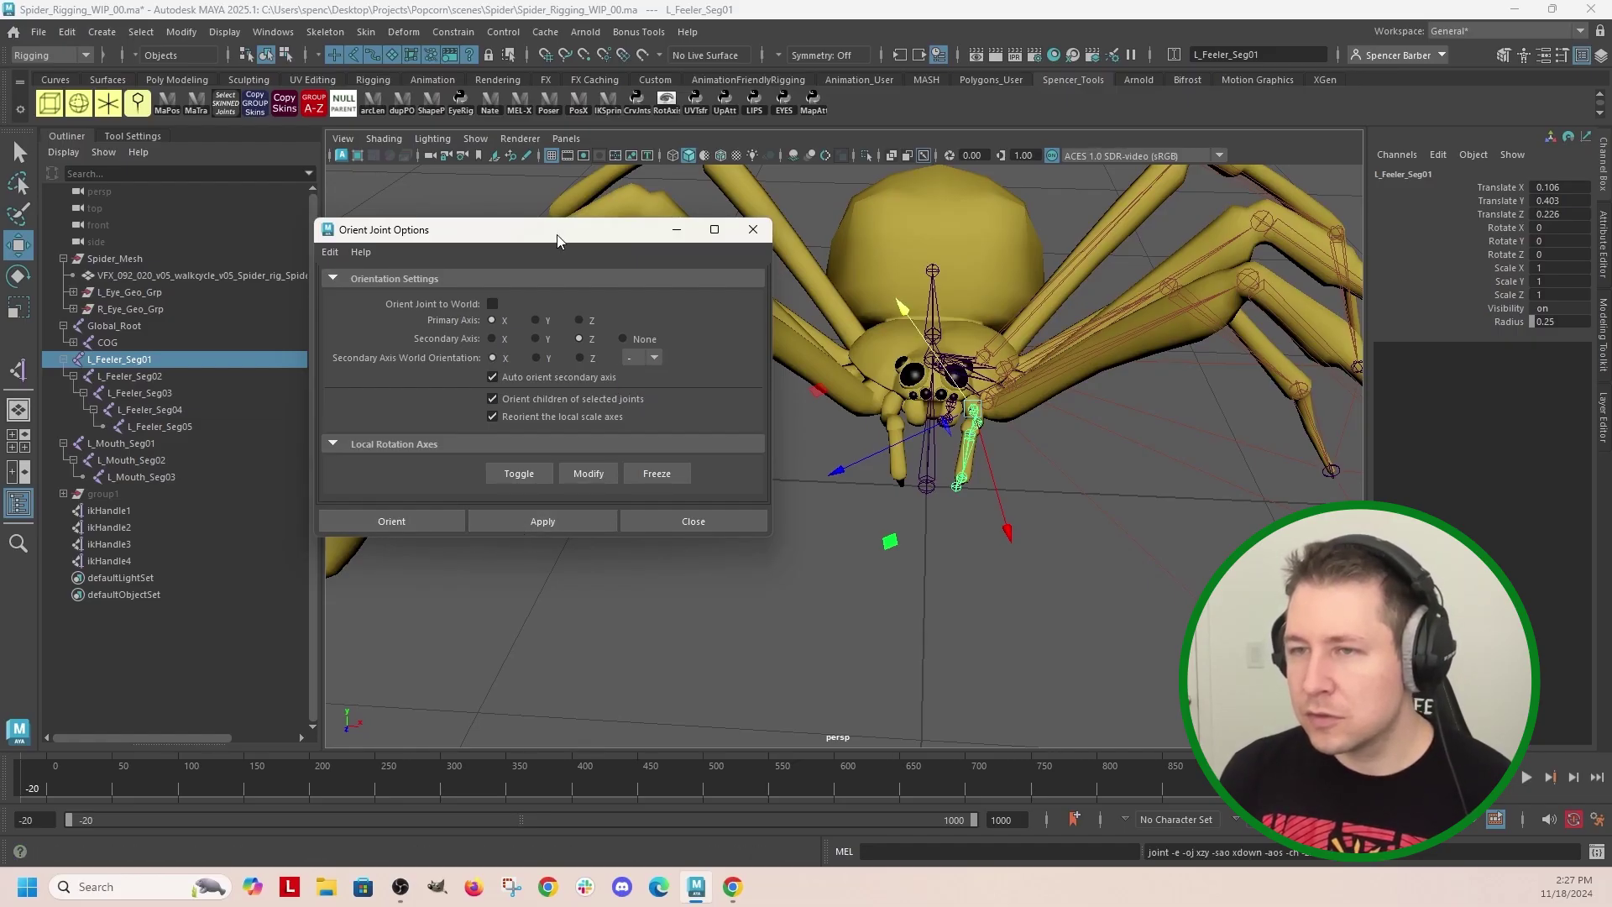
# Step: Apply the Y-secondary-axis feeler orientation, close the options, and select L_Feeler_Seg01 through Seg05
pyautogui.moveTo(569, 229); pyautogui.dragTo(438, 239)
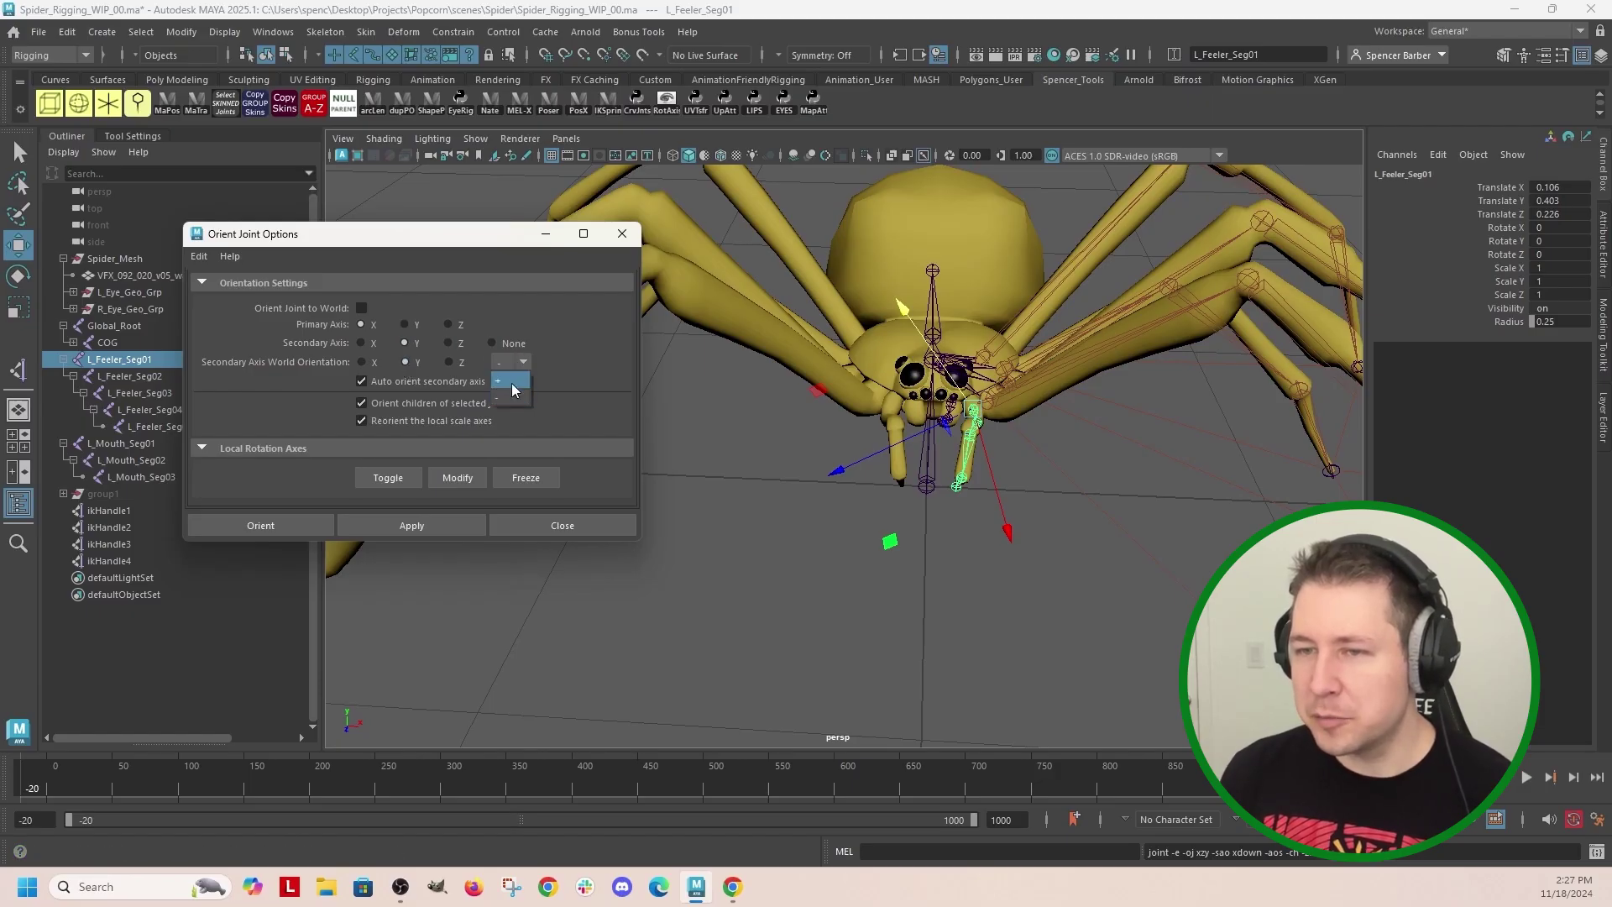
pyautogui.click(413, 525)
pyautogui.moveTo(706, 416)
pyautogui.keyDown('alt'); pyautogui.mouseDown()
pyautogui.moveTo(945, 443)
pyautogui.moveTo(970, 507)
pyautogui.moveTo(923, 370)
pyautogui.moveTo(957, 428)
pyautogui.moveTo(1101, 550)
pyautogui.moveTo(943, 569)
pyautogui.moveTo(942, 468)
pyautogui.mouseUp(); pyautogui.keyUp('alt')
pyautogui.click(623, 237)
pyautogui.press('g')
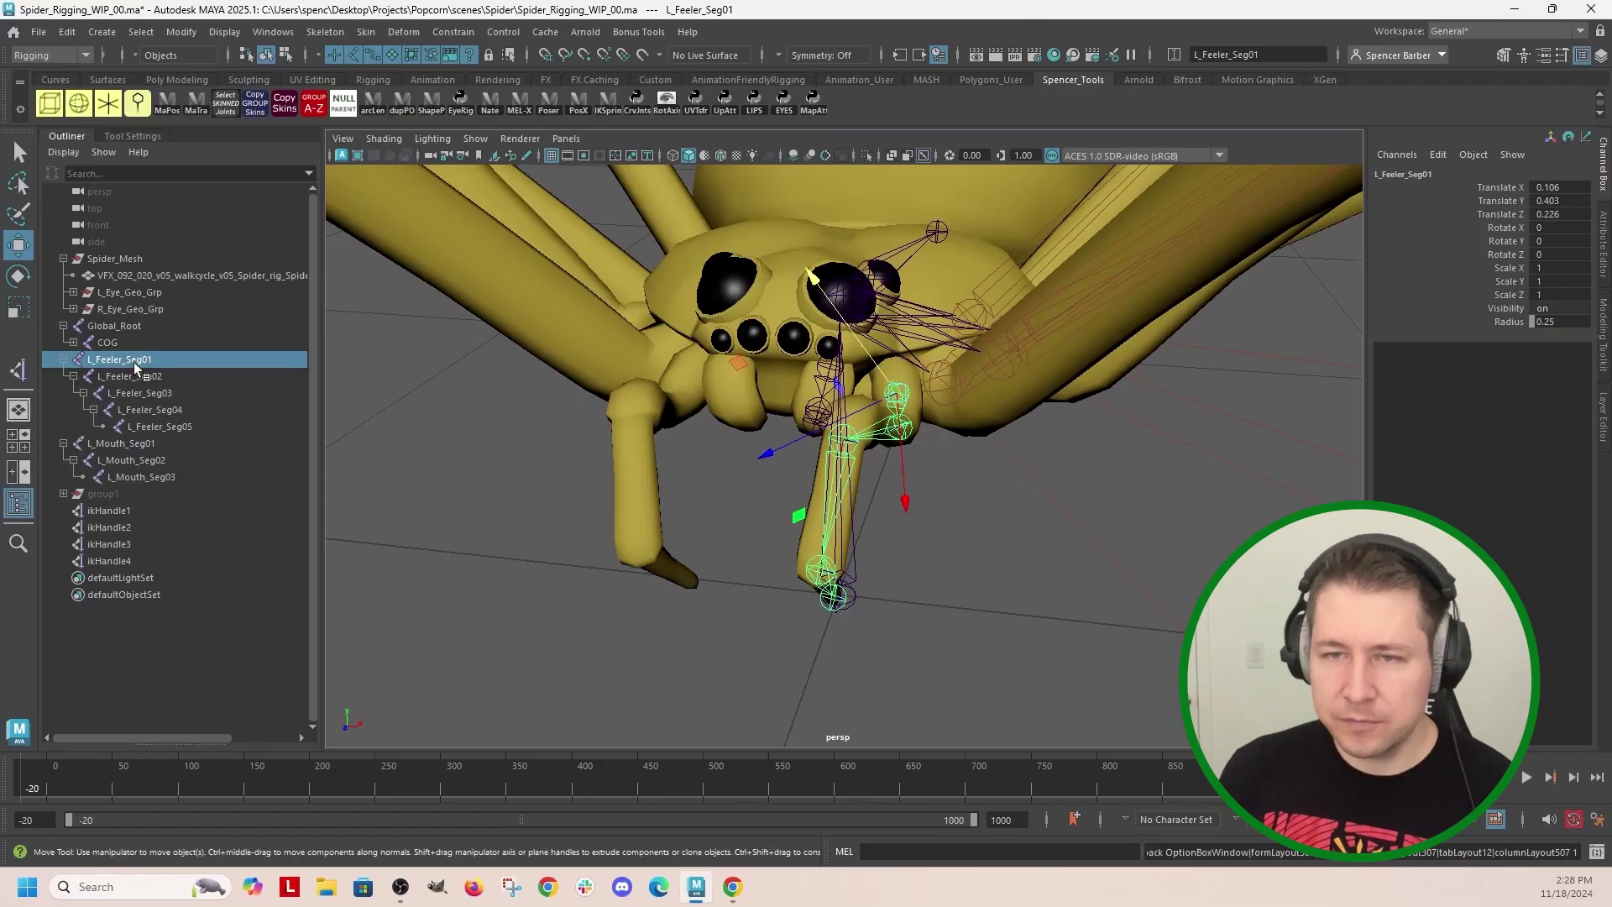
pyautogui.keyDown('shift'); pyautogui.click(160, 426); pyautogui.keyUp('shift')
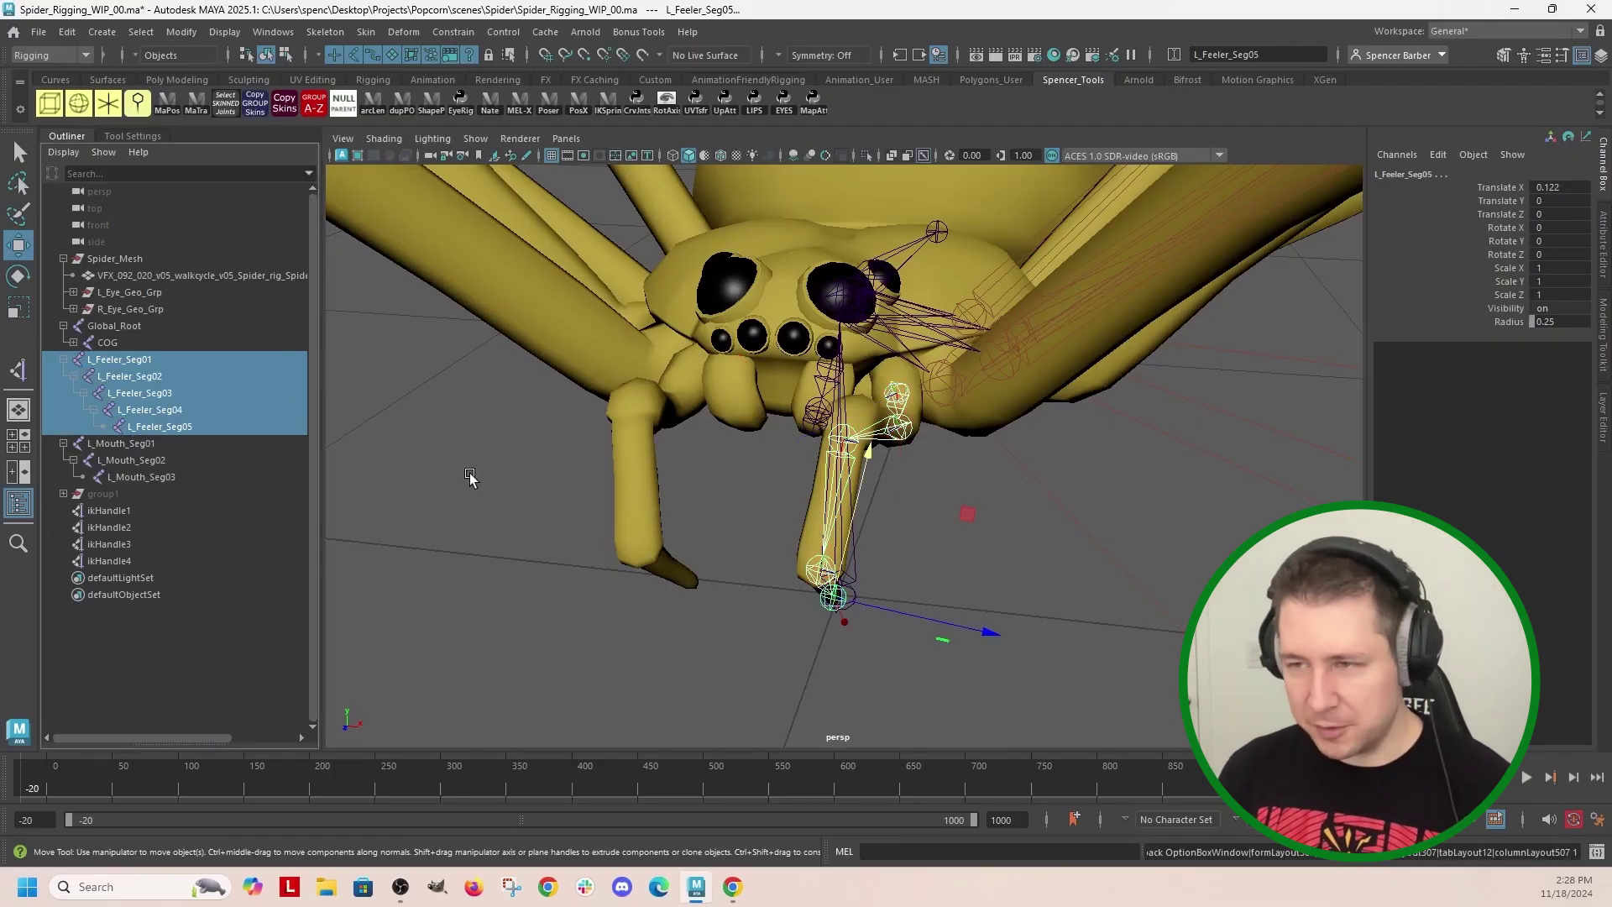
# Step: Isolate and unparent the feeler joints, then tilt L_Feeler_Seg01 down along the feeler
pyautogui.hotkey('ctrl', '1')
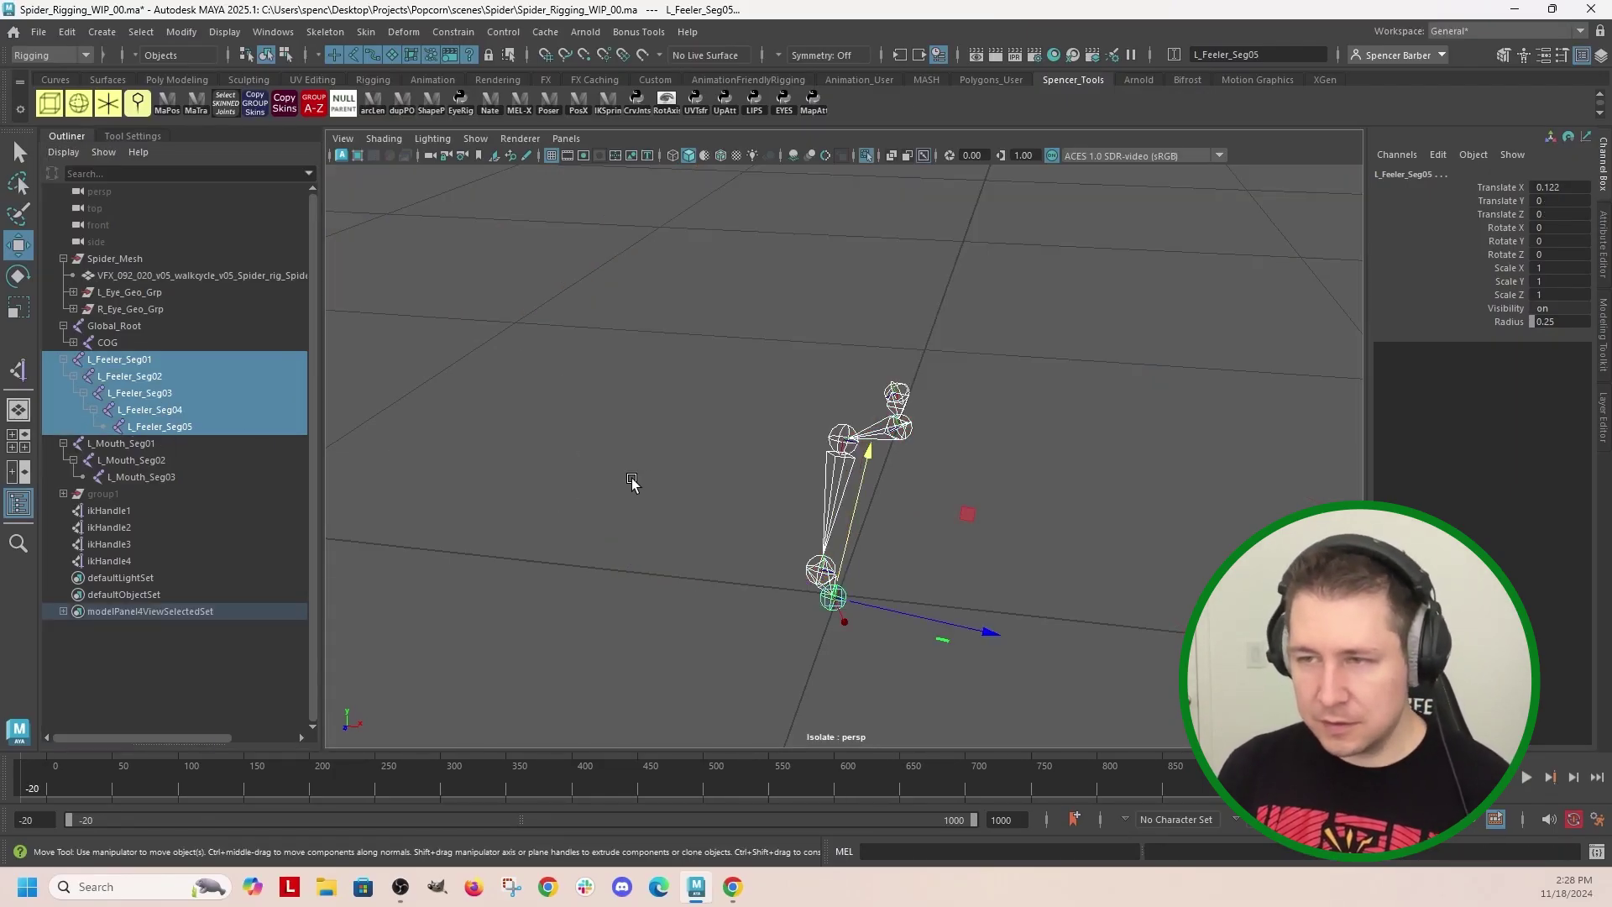
pyautogui.hotkey('shift', 'p')
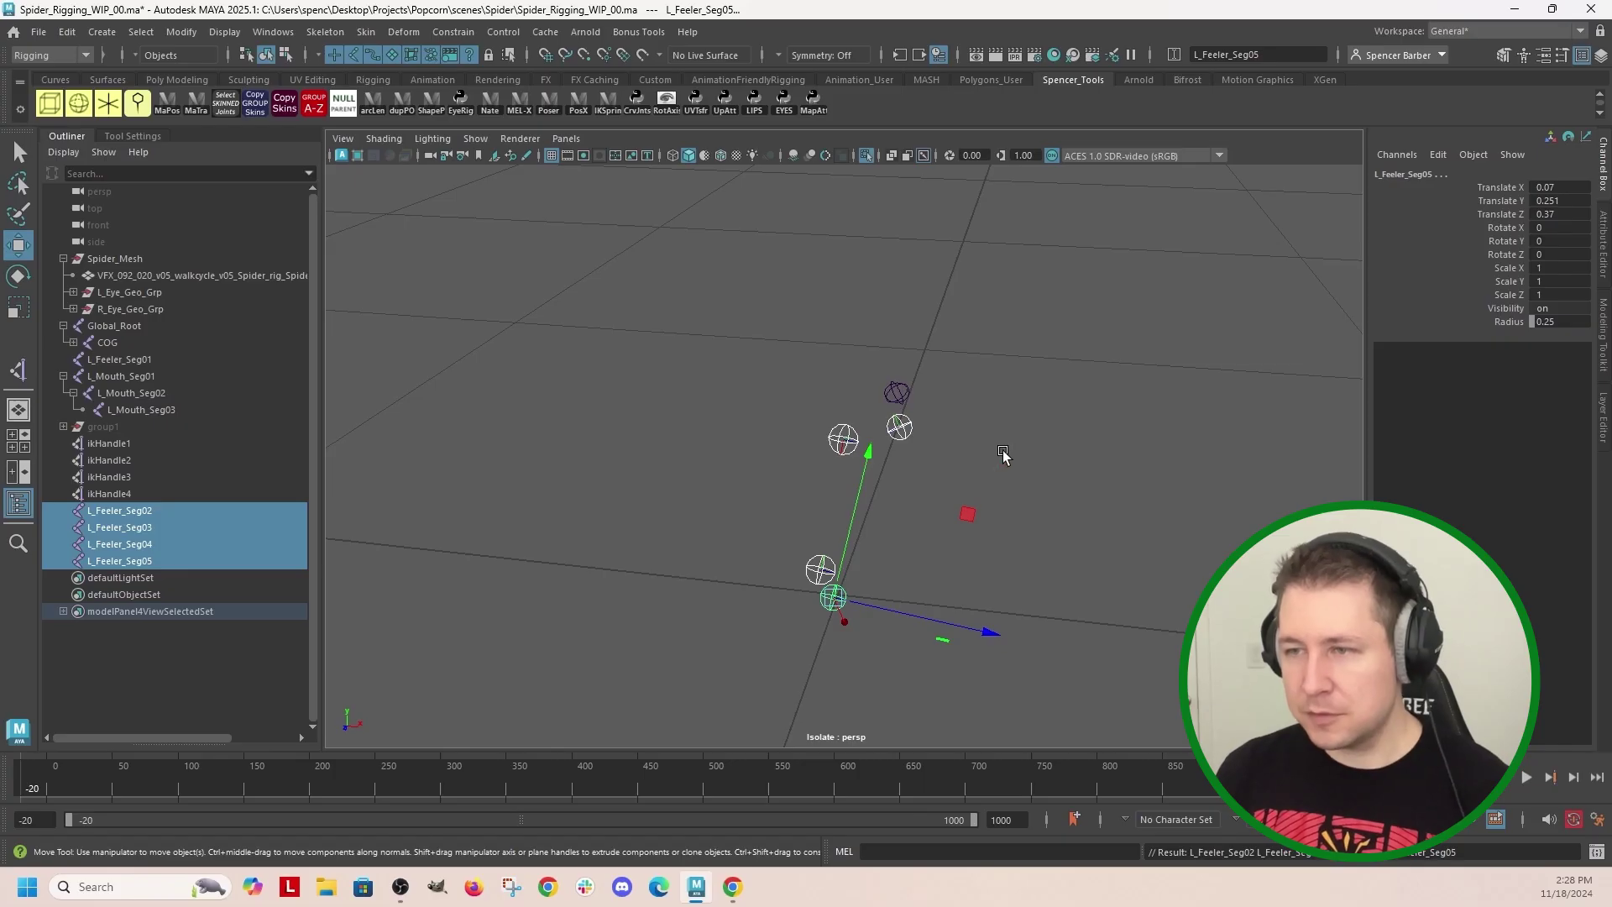
pyautogui.click(902, 394)
pyautogui.moveTo(957, 416)
pyautogui.keyDown('alt'); pyautogui.mouseDown()
pyautogui.moveTo(1075, 443)
pyautogui.moveTo(1058, 444)
pyautogui.mouseUp(); pyautogui.keyUp('alt')
pyautogui.press('e')
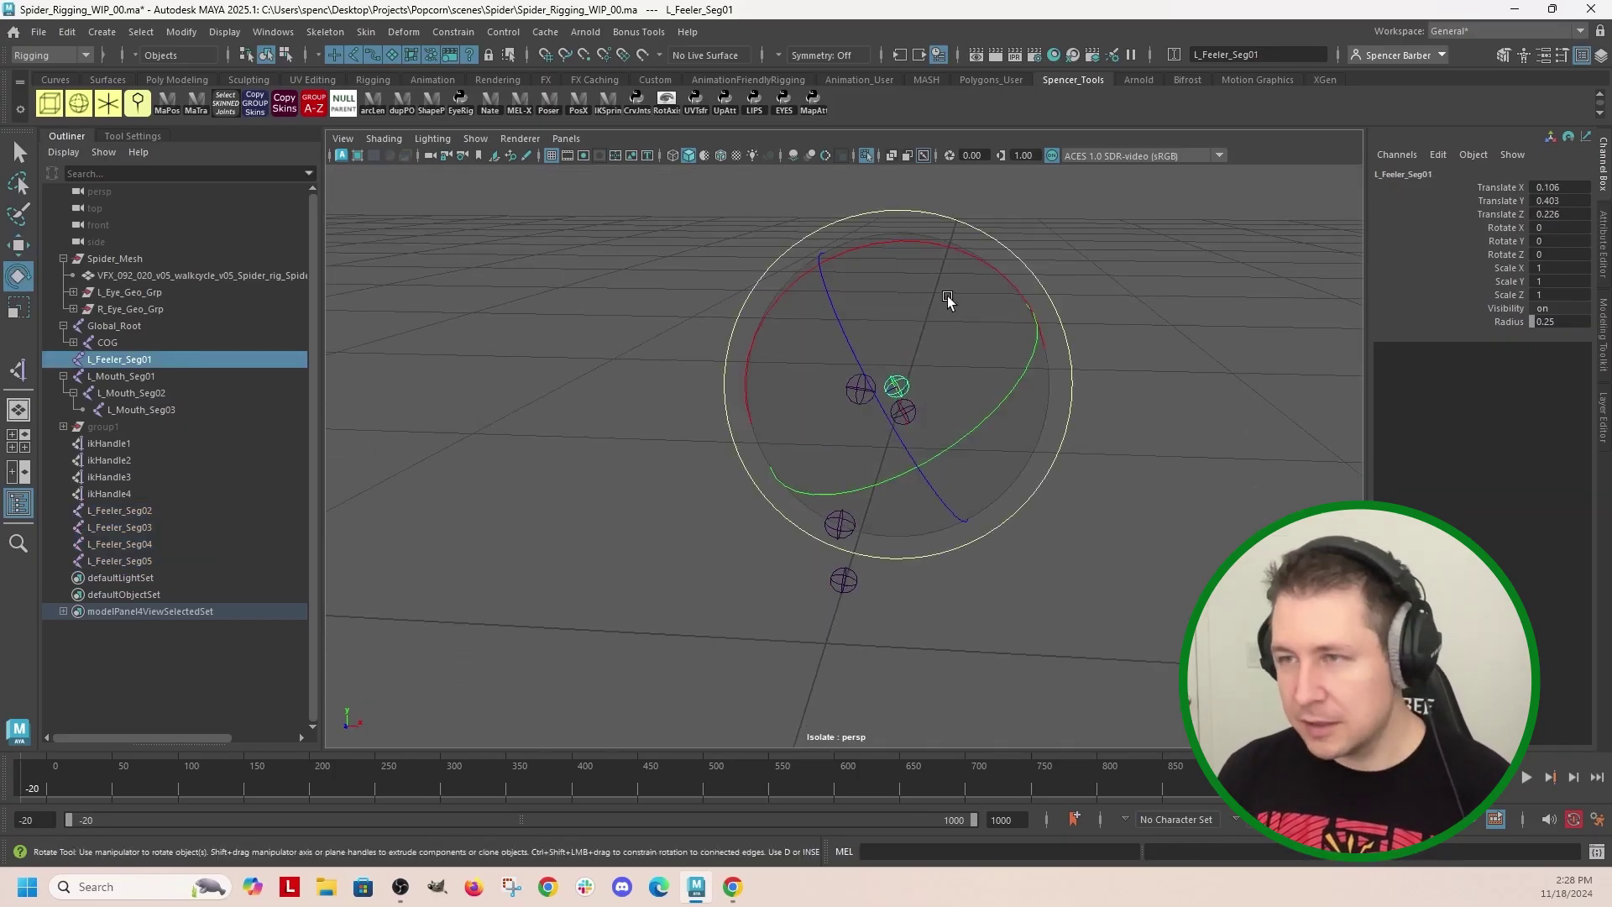
pyautogui.moveTo(934, 240); pyautogui.dragTo(982, 439)
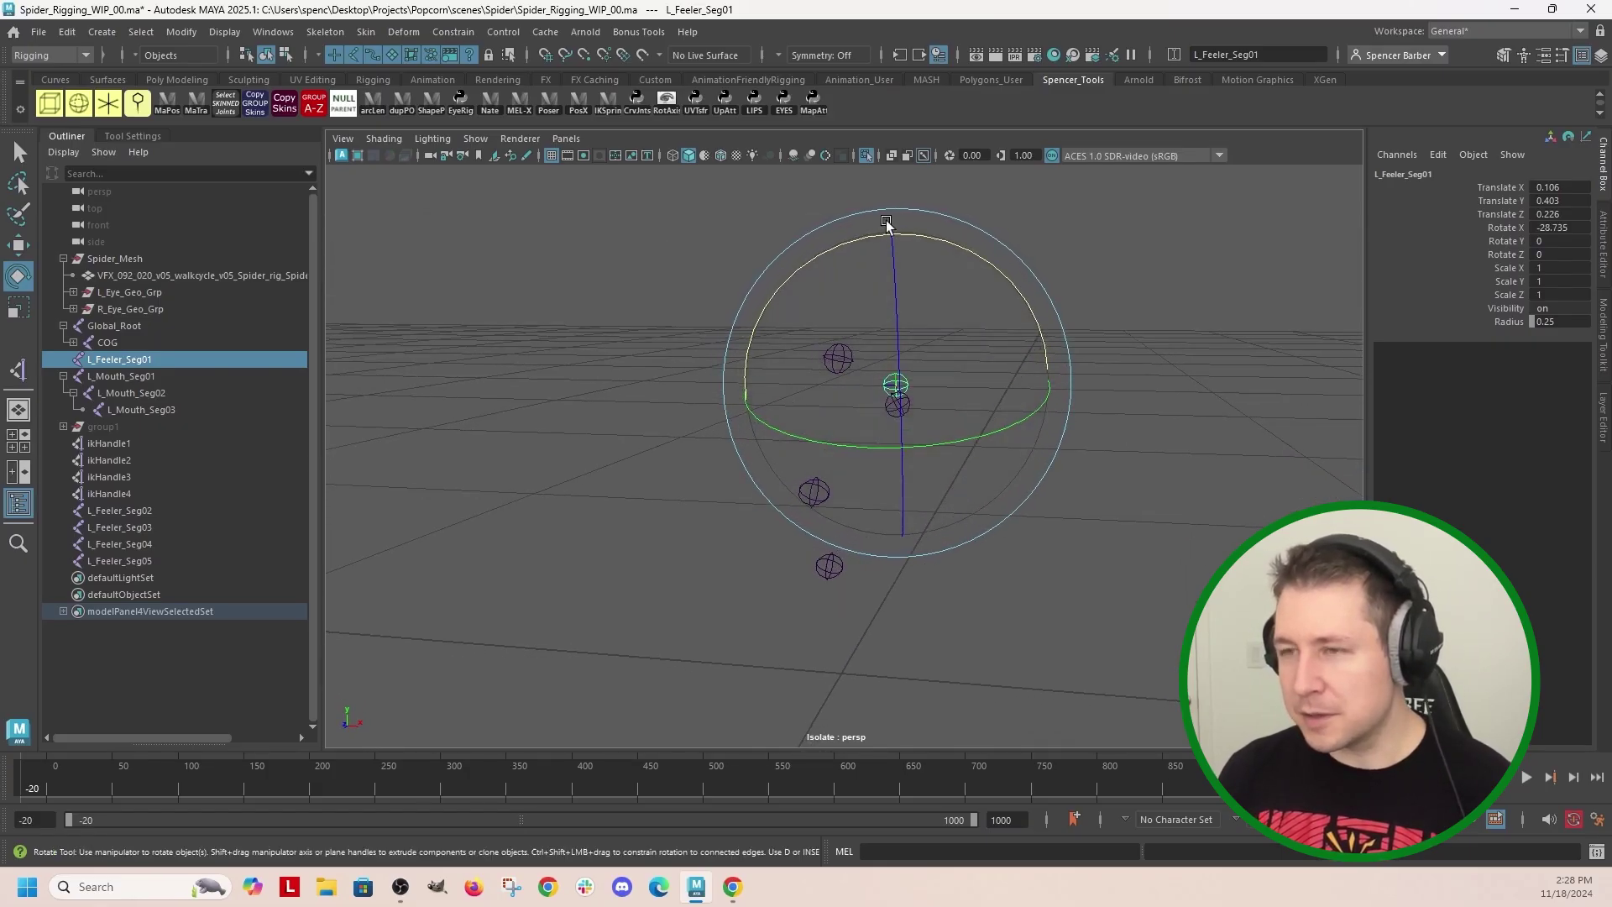
# Step: Rotate the second feeler joint about X and the third slightly about Y
pyautogui.keyDown('alt'); pyautogui.moveTo(1088, 443); pyautogui.dragTo(1178, 514); pyautogui.keyUp('alt')
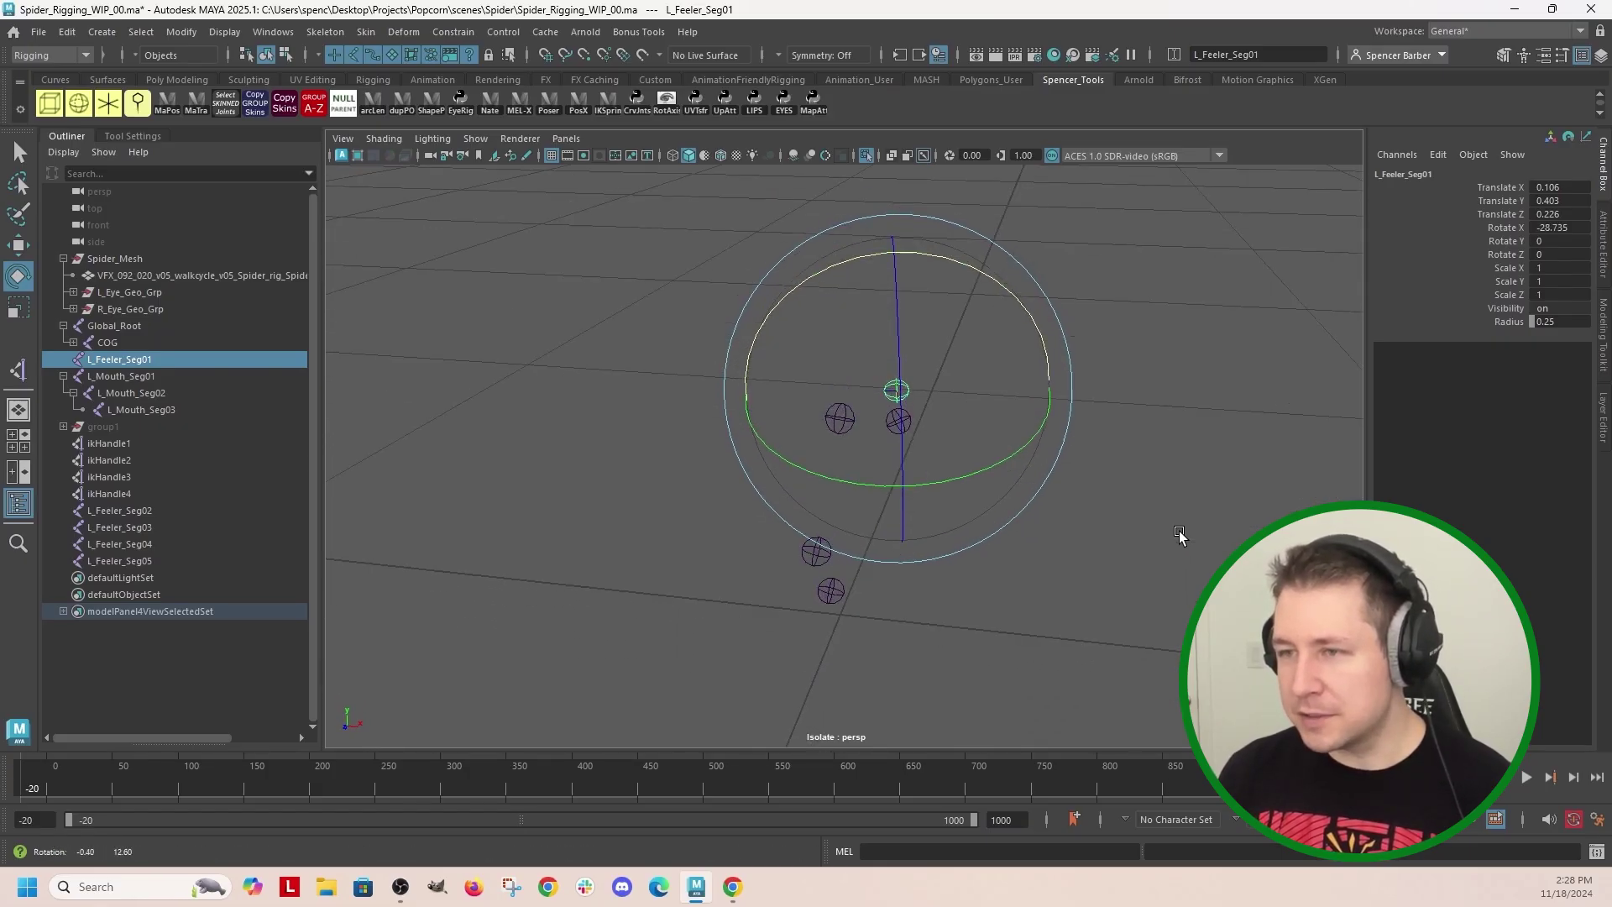
pyautogui.click(916, 429)
pyautogui.keyDown('alt'); pyautogui.moveTo(879, 494); pyautogui.dragTo(936, 501); pyautogui.keyUp('alt')
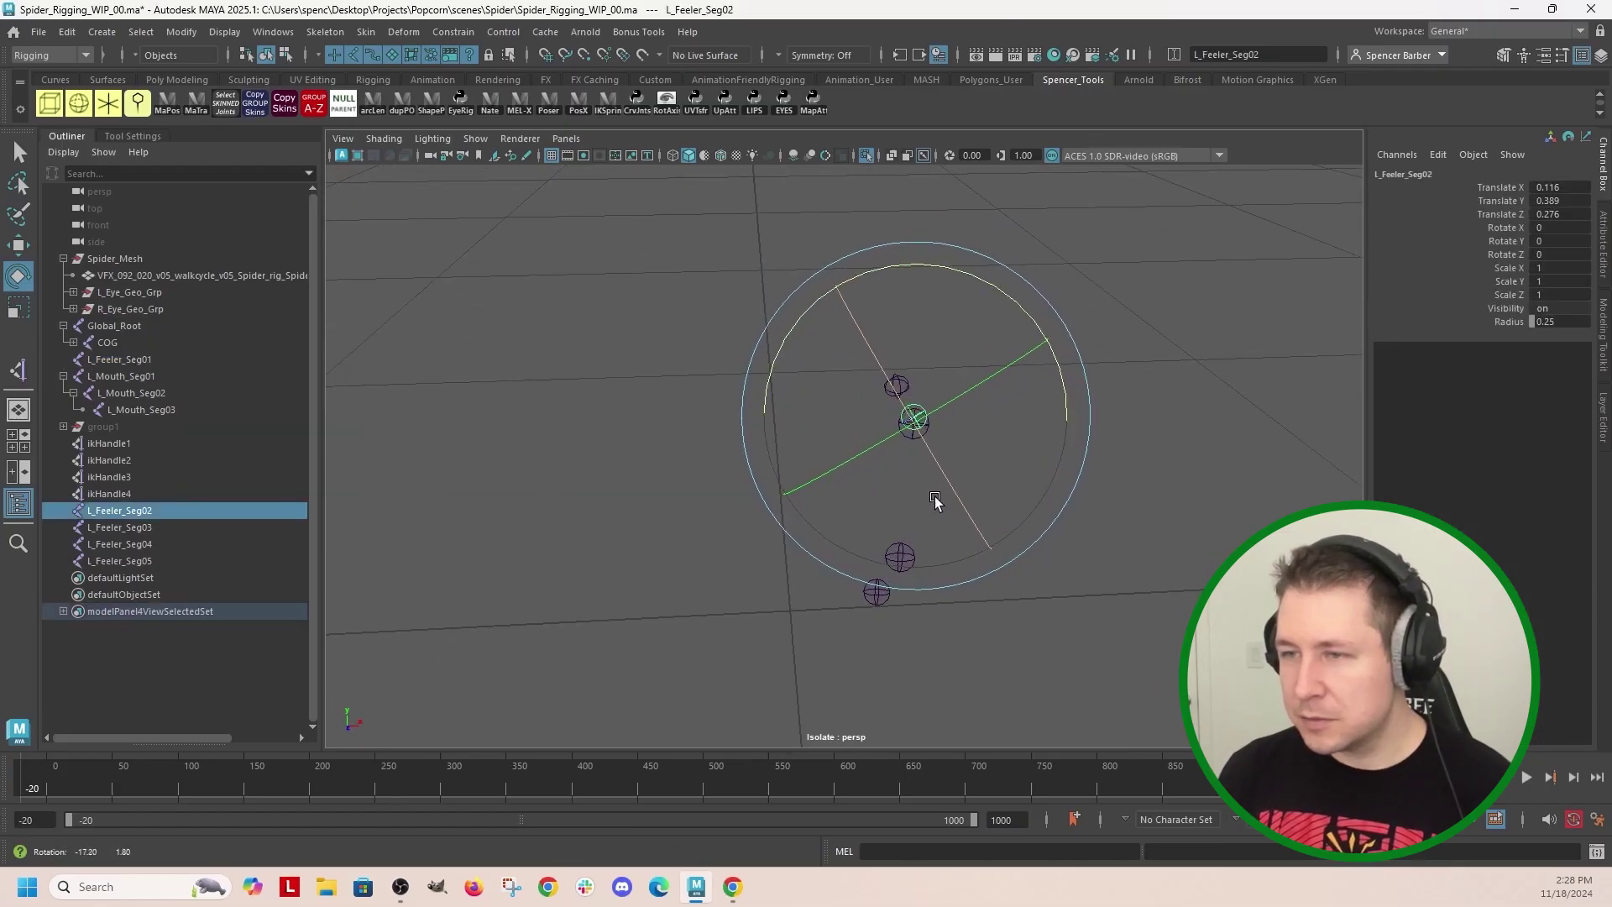
pyautogui.press('z')
pyautogui.moveTo(977, 275); pyautogui.dragTo(1050, 326)
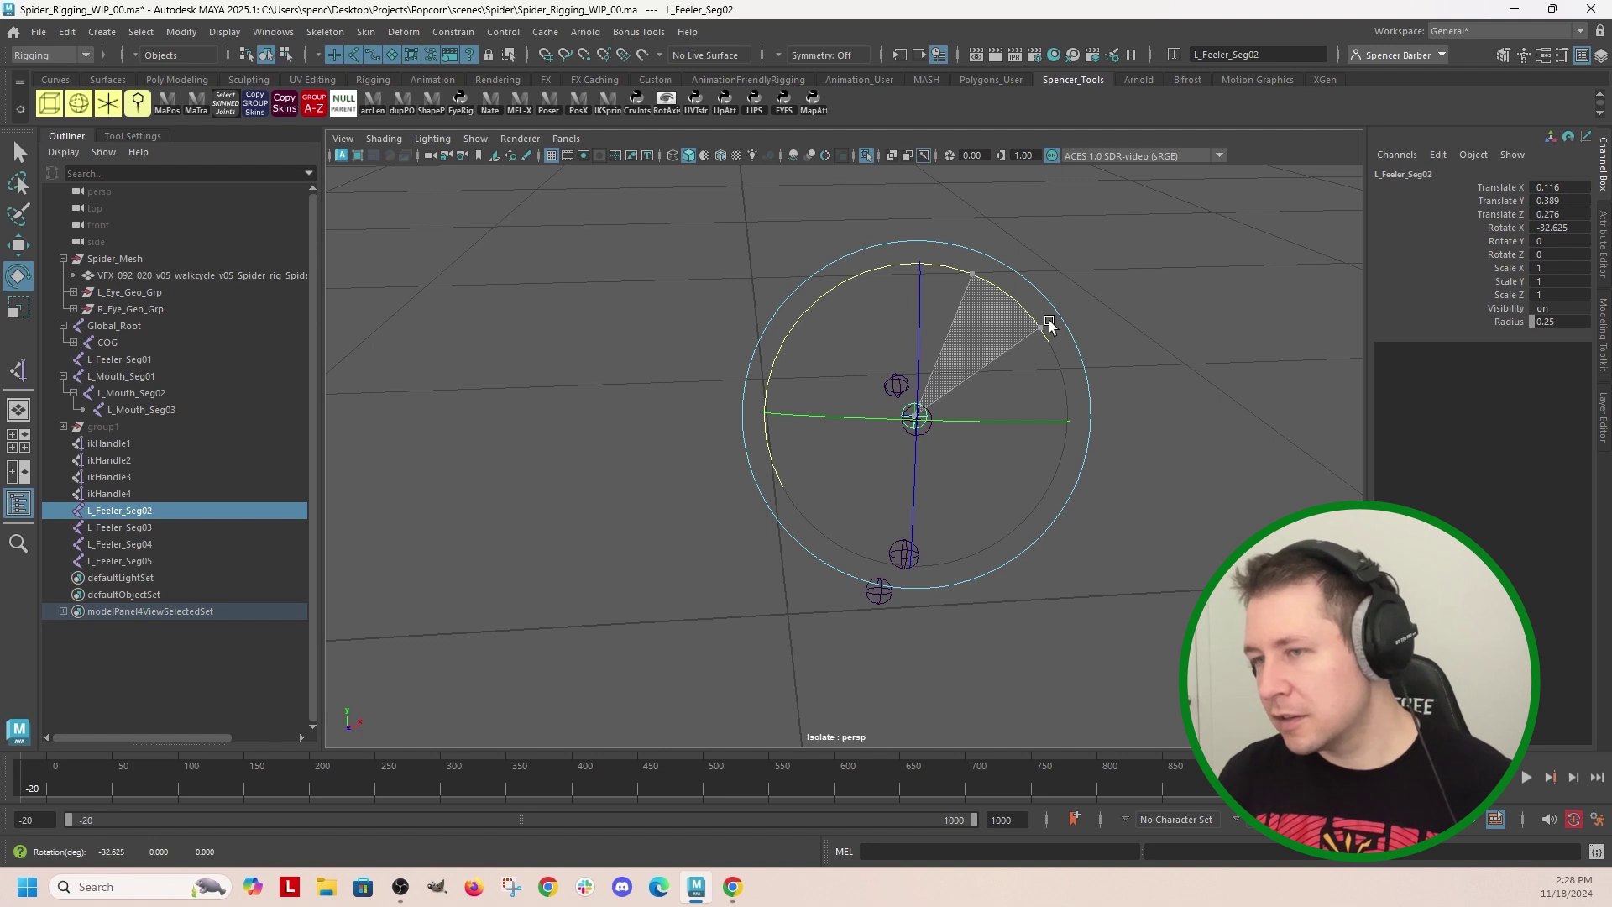
pyautogui.click(929, 431)
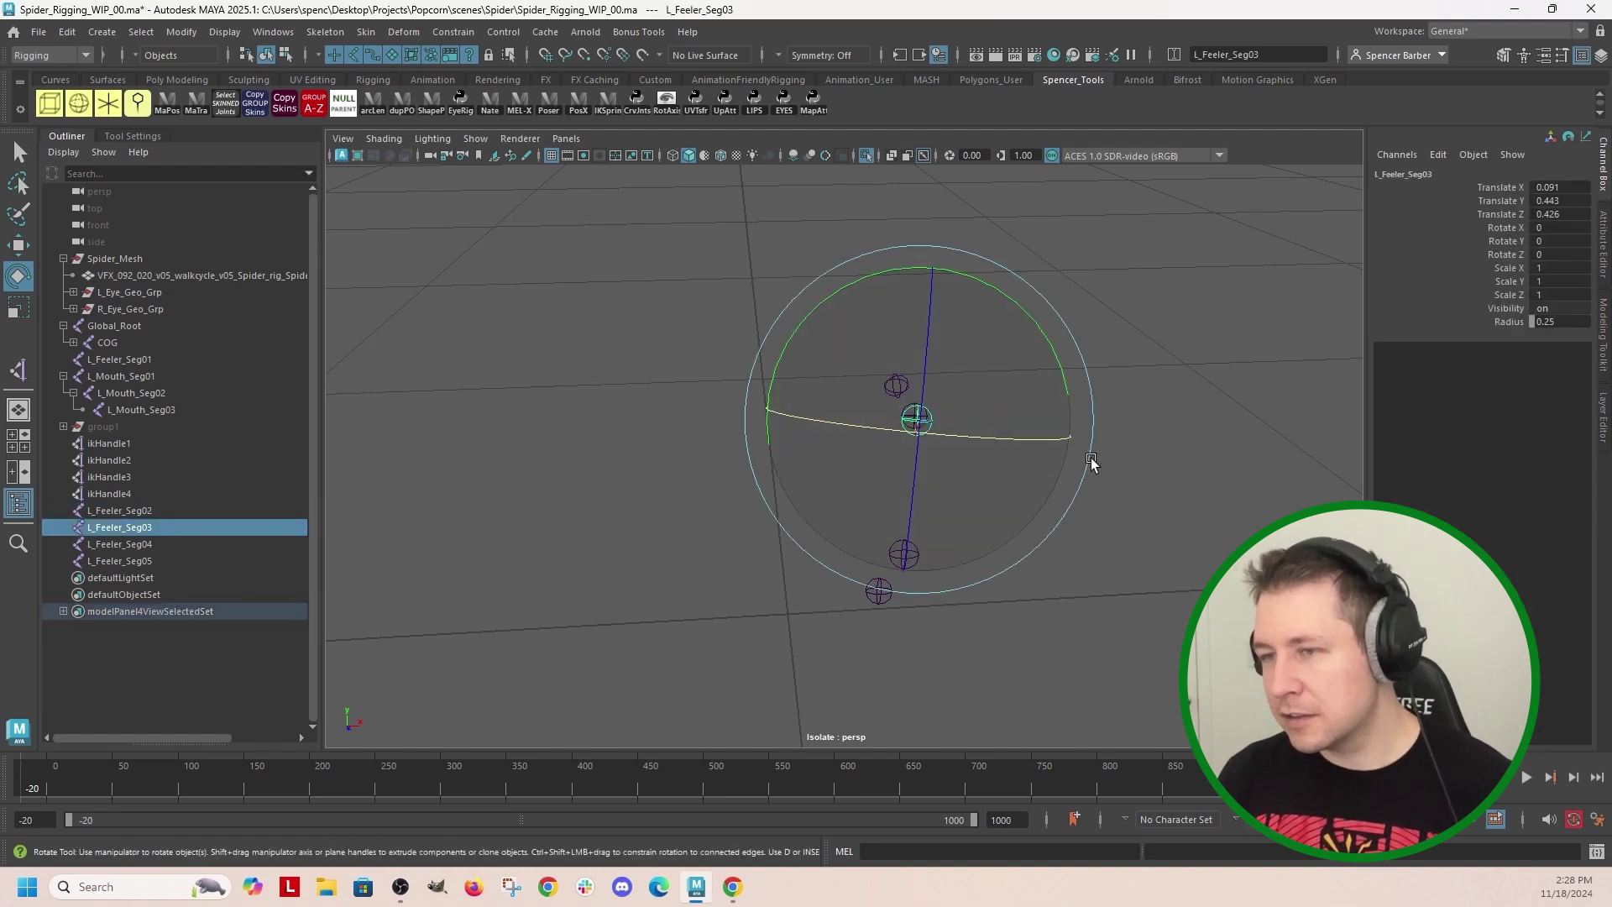
pyautogui.moveTo(1092, 450); pyautogui.dragTo(1067, 385)
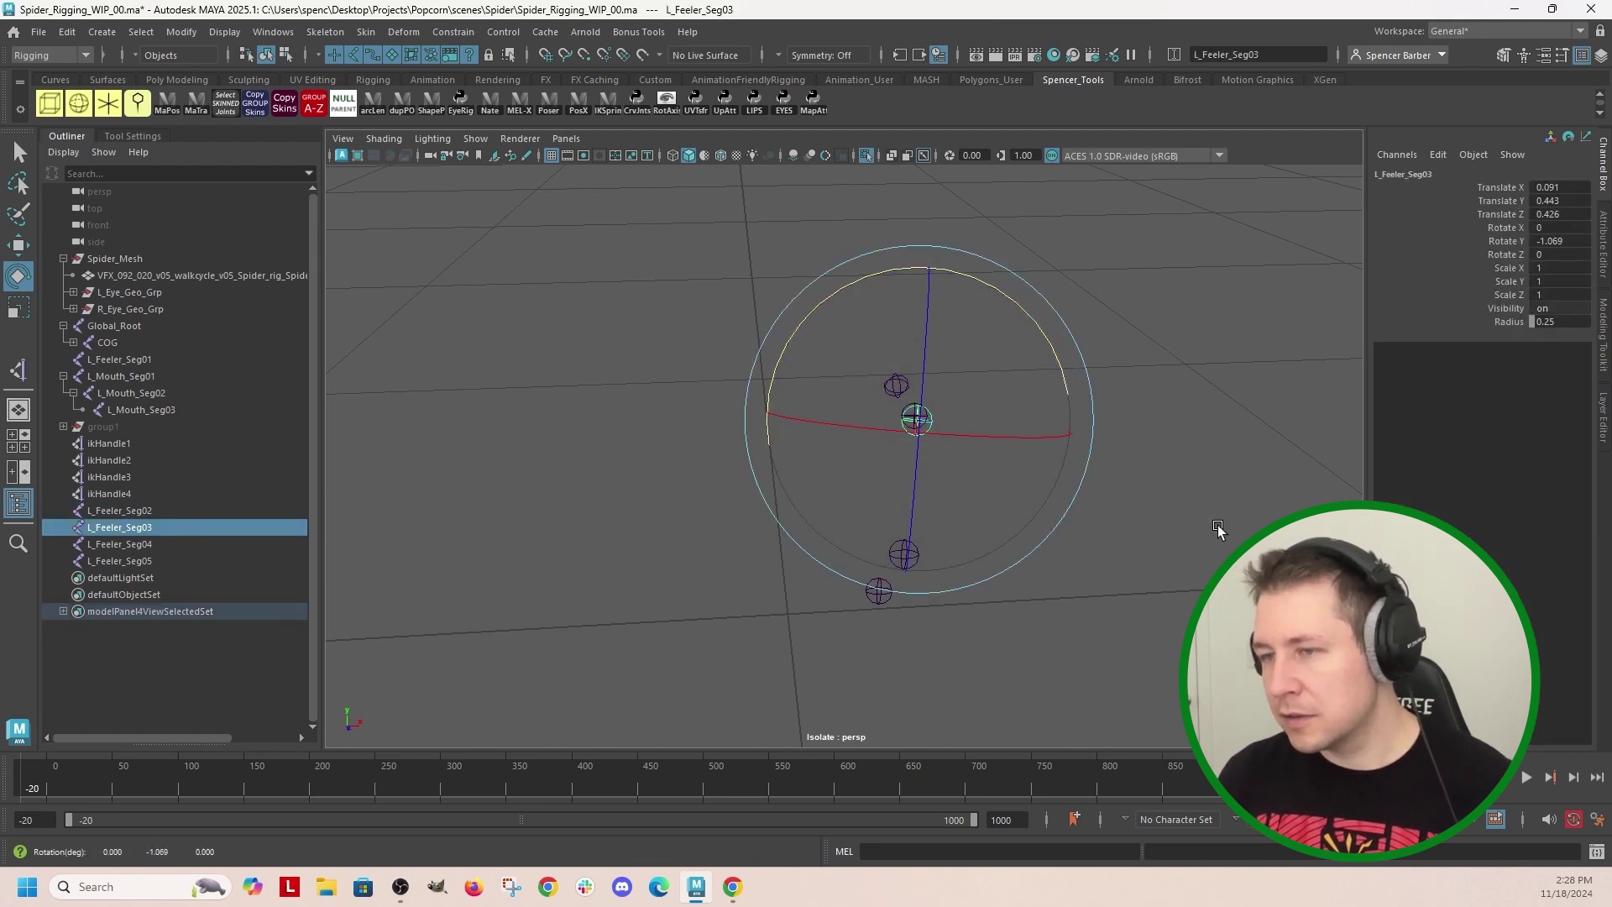
pyautogui.moveTo(1134, 530)
pyautogui.keyDown('alt'); pyautogui.mouseDown()
pyautogui.moveTo(1084, 480)
pyautogui.moveTo(1059, 576)
pyautogui.mouseUp(); pyautogui.keyUp('alt')
# Step: Parent L_Feeler_Seg05 under Seg04 and Seg04 under Seg03
pyautogui.click(1064, 504)
pyautogui.click(907, 435)
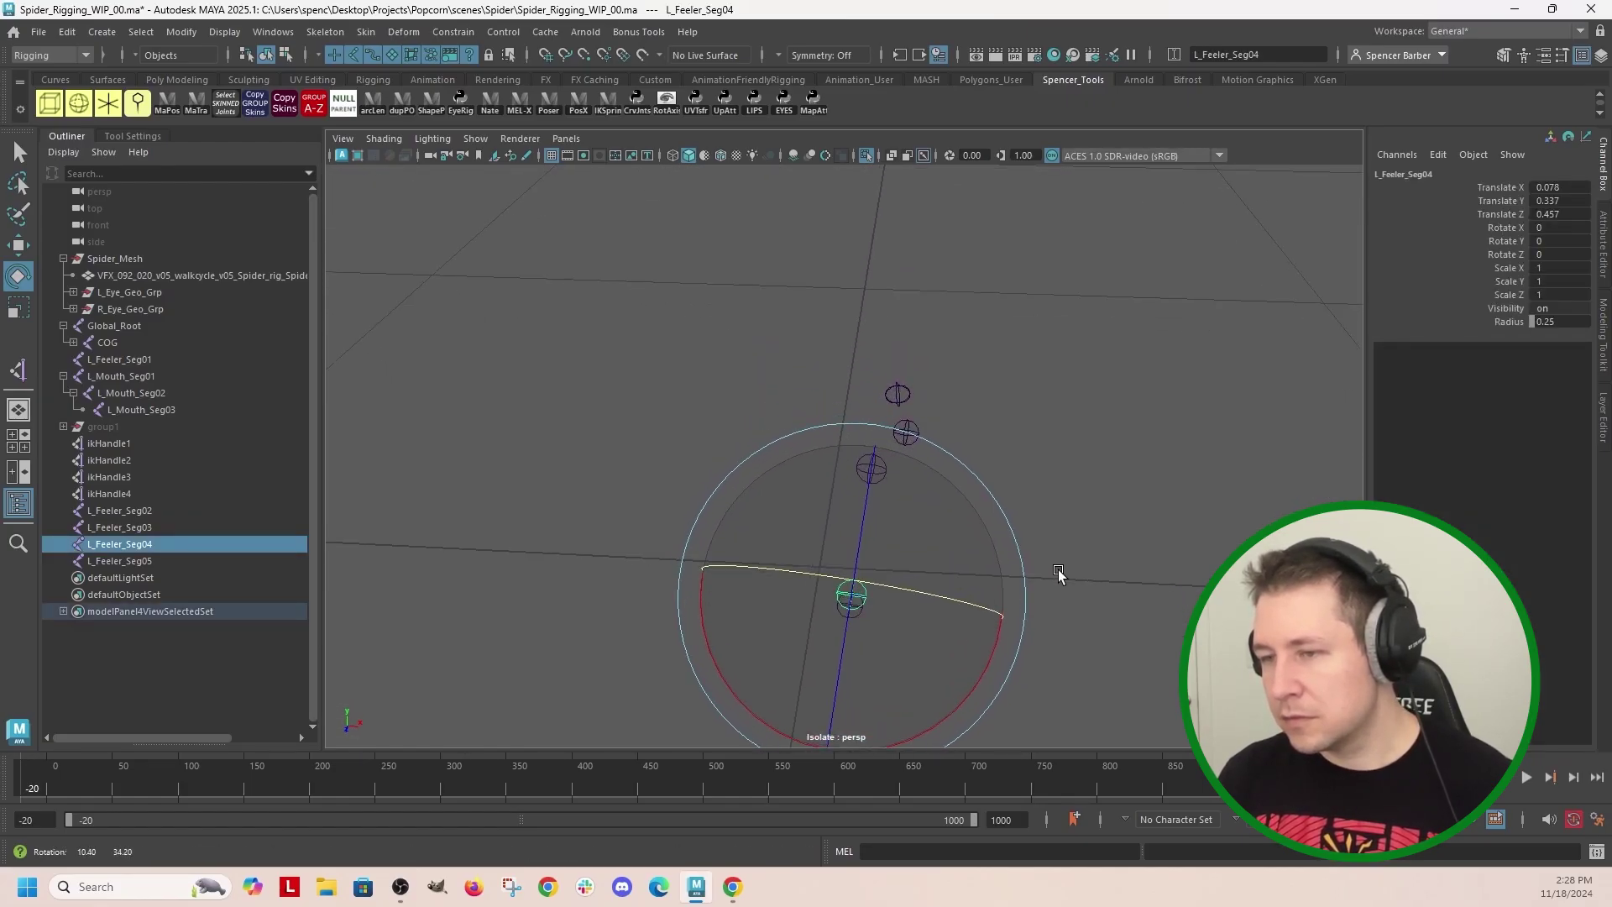
pyautogui.keyDown('alt'); pyautogui.moveTo(1059, 577); pyautogui.dragTo(1077, 497); pyautogui.keyUp('alt')
pyautogui.click(961, 490)
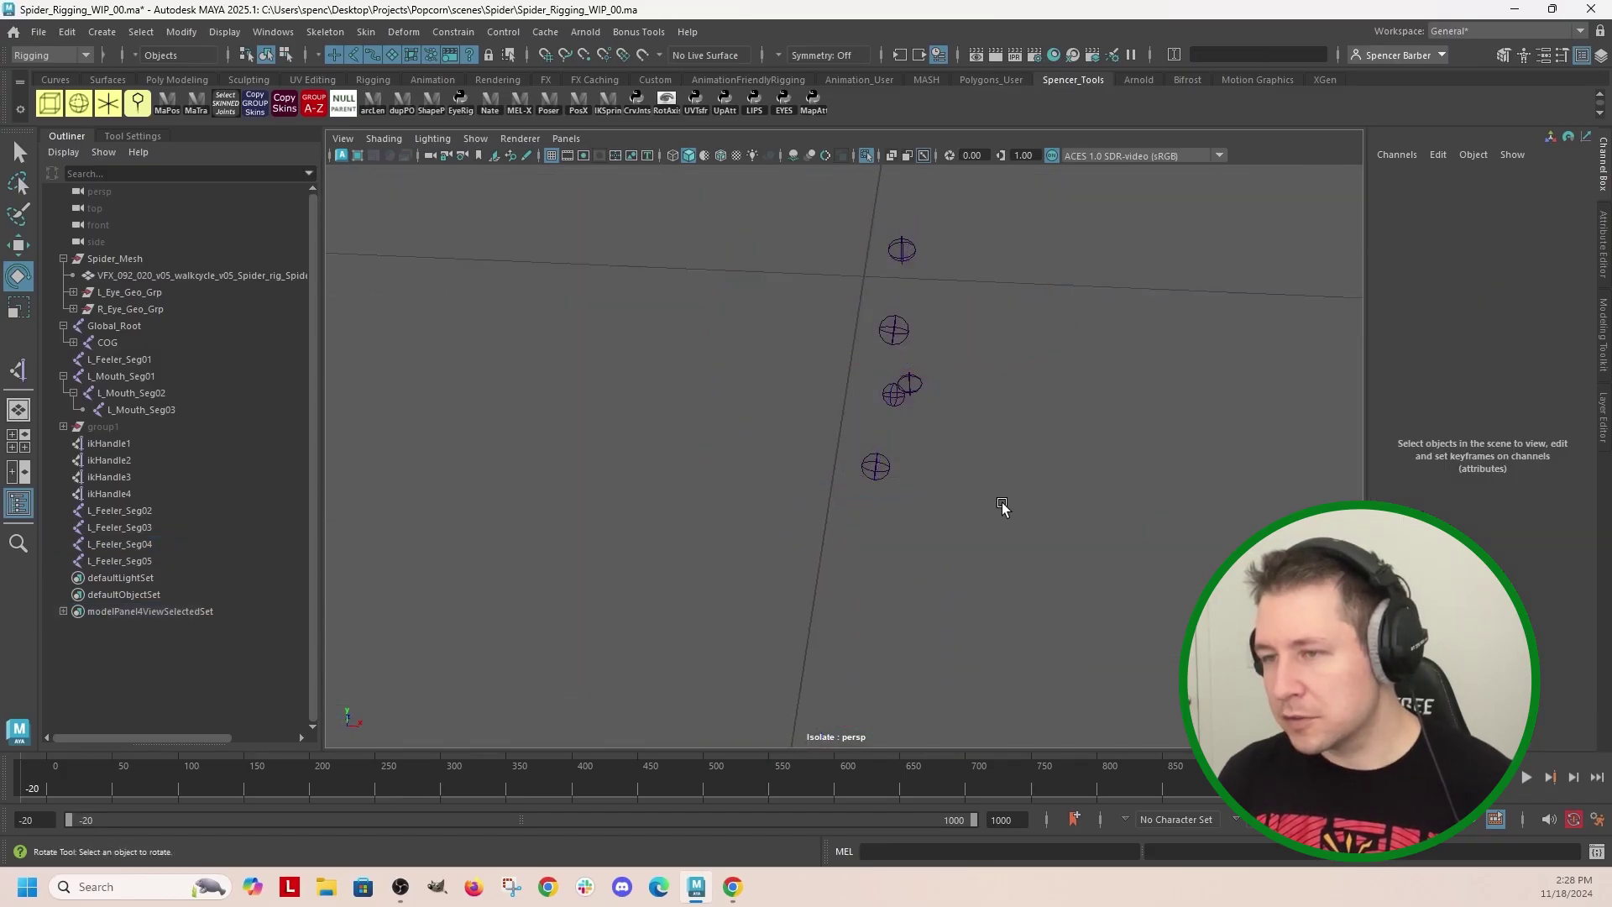
pyautogui.click(878, 469)
pyautogui.moveTo(1034, 567)
pyautogui.keyDown('alt'); pyautogui.mouseDown()
pyautogui.moveTo(1020, 650)
pyautogui.moveTo(1141, 605)
pyautogui.mouseUp(); pyautogui.keyUp('alt')
pyautogui.click(994, 420)
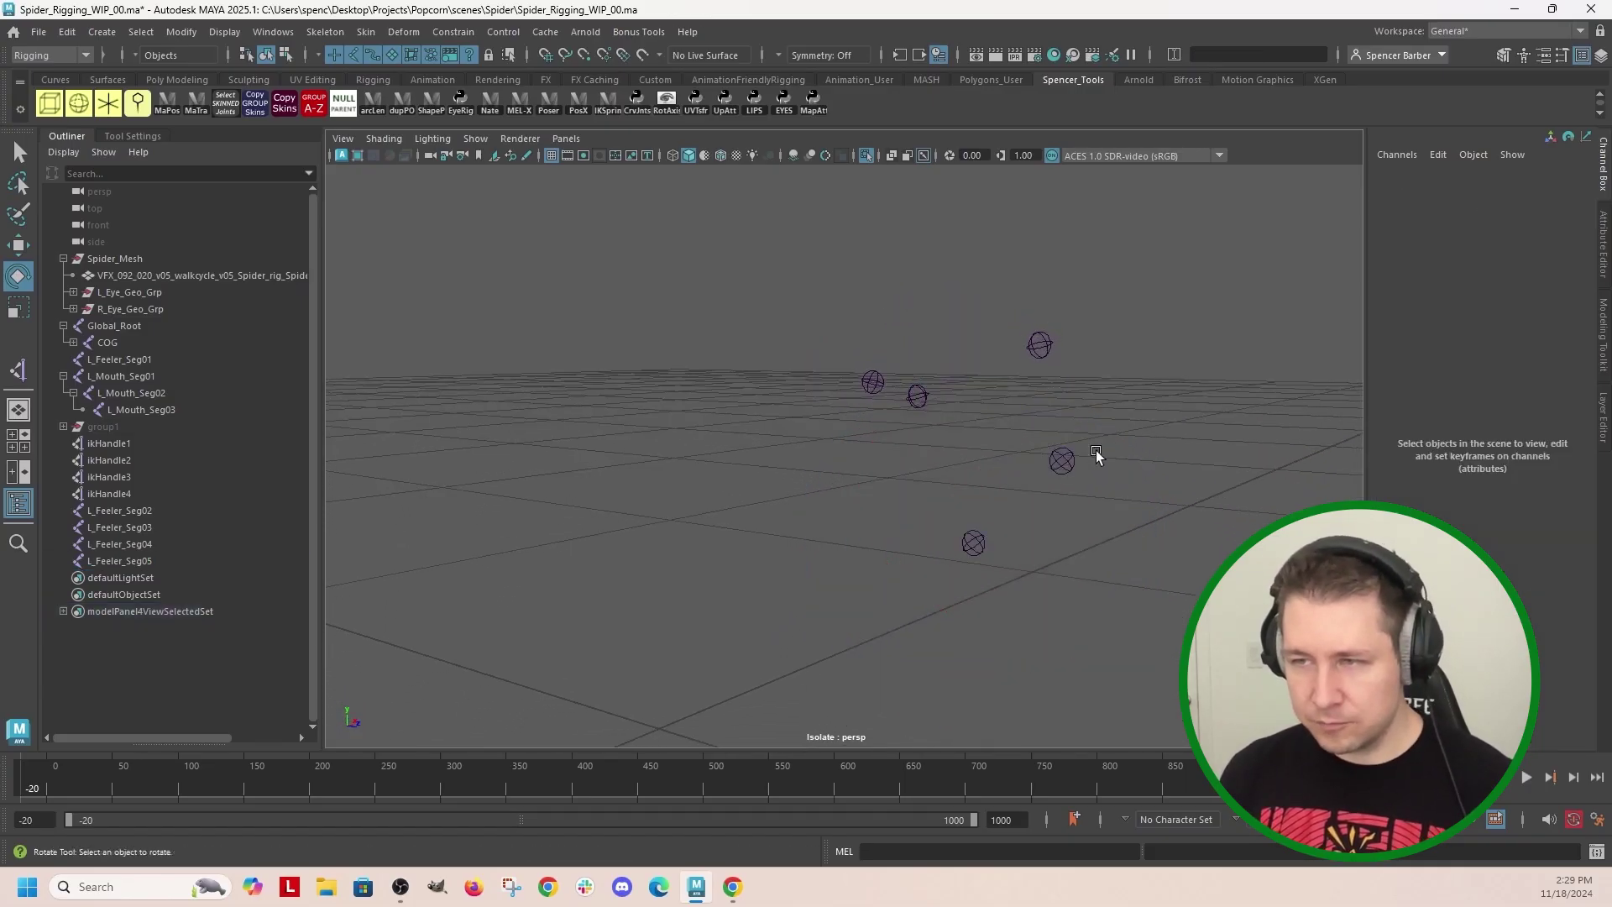
pyautogui.click(973, 543)
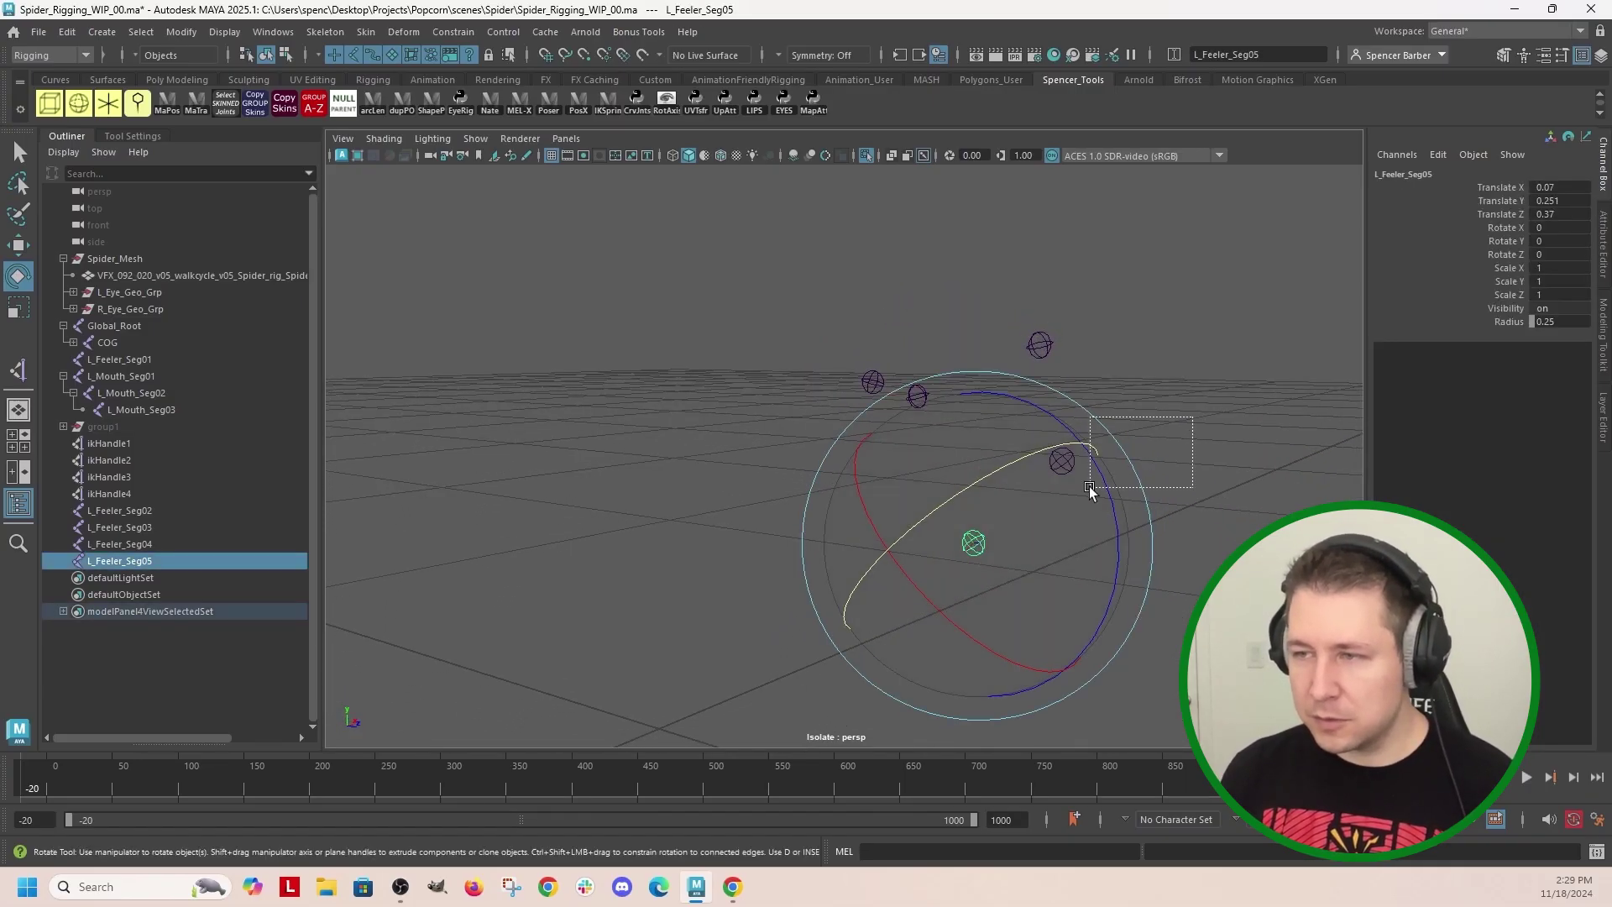
pyautogui.moveTo(1191, 416); pyautogui.dragTo(1075, 498)
pyautogui.moveTo(1159, 411); pyautogui.dragTo(1062, 486)
pyautogui.moveTo(1028, 332)
pyautogui.keyDown('shift'); pyautogui.mouseDown()
pyautogui.moveTo(1014, 353)
pyautogui.moveTo(1028, 341)
pyautogui.mouseUp(); pyautogui.keyUp('shift')
pyautogui.press('p')
# Step: Parent L_Feeler_Seg03 under Seg02, then Seg02 under Seg01
pyautogui.keyDown('shift'); pyautogui.moveTo(910, 442); pyautogui.dragTo(932, 511); pyautogui.keyUp('shift')
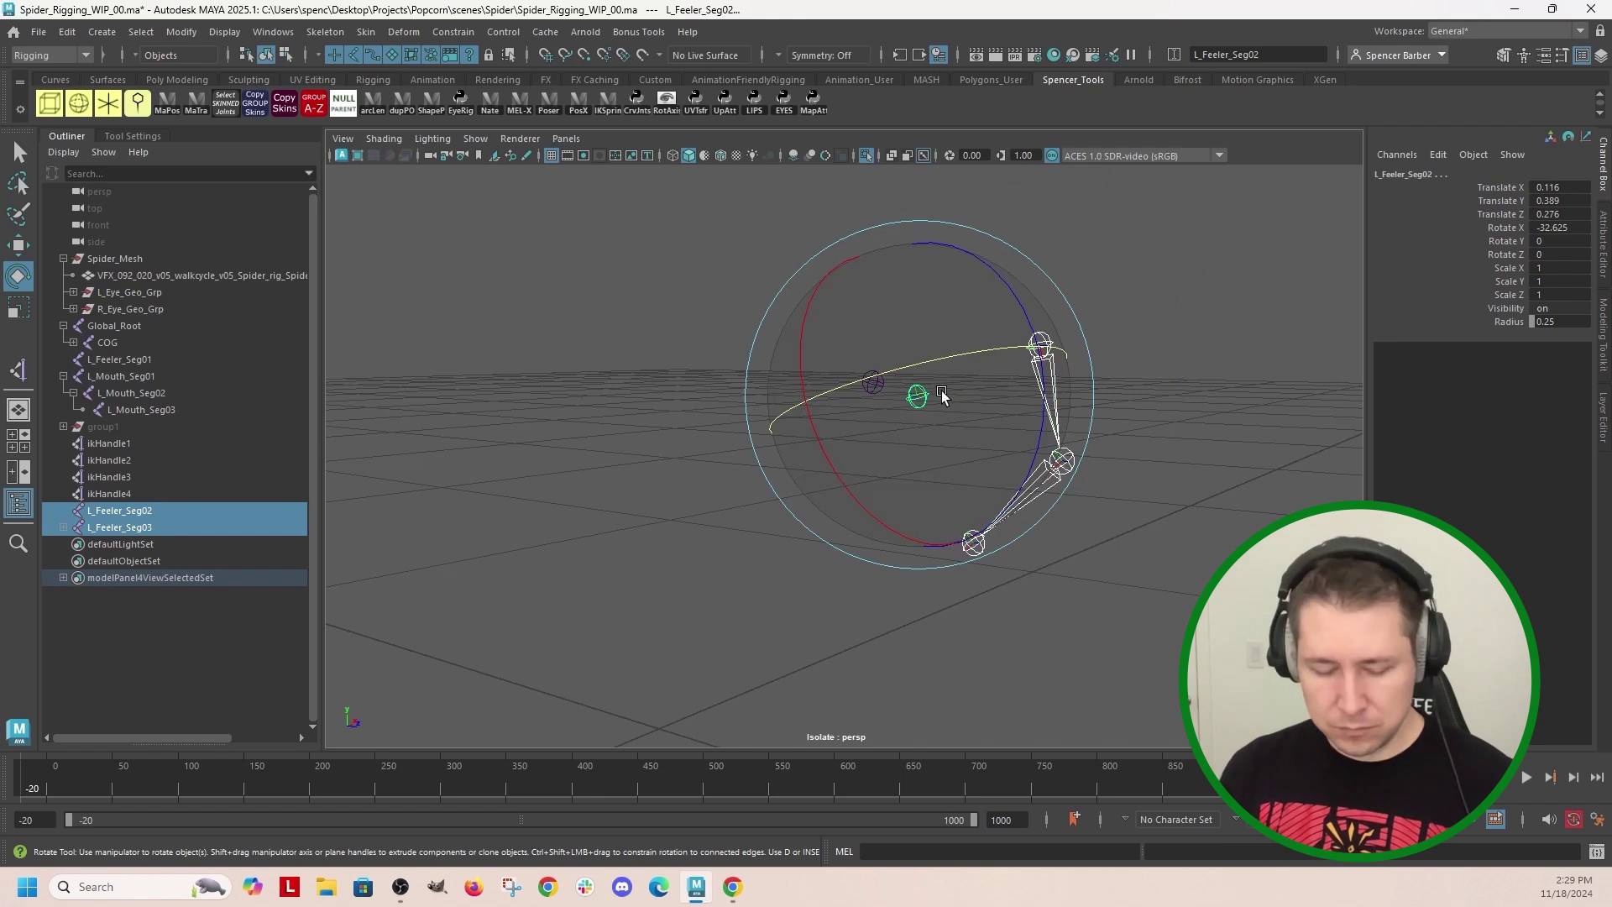
pyautogui.press('p')
pyautogui.click(917, 369)
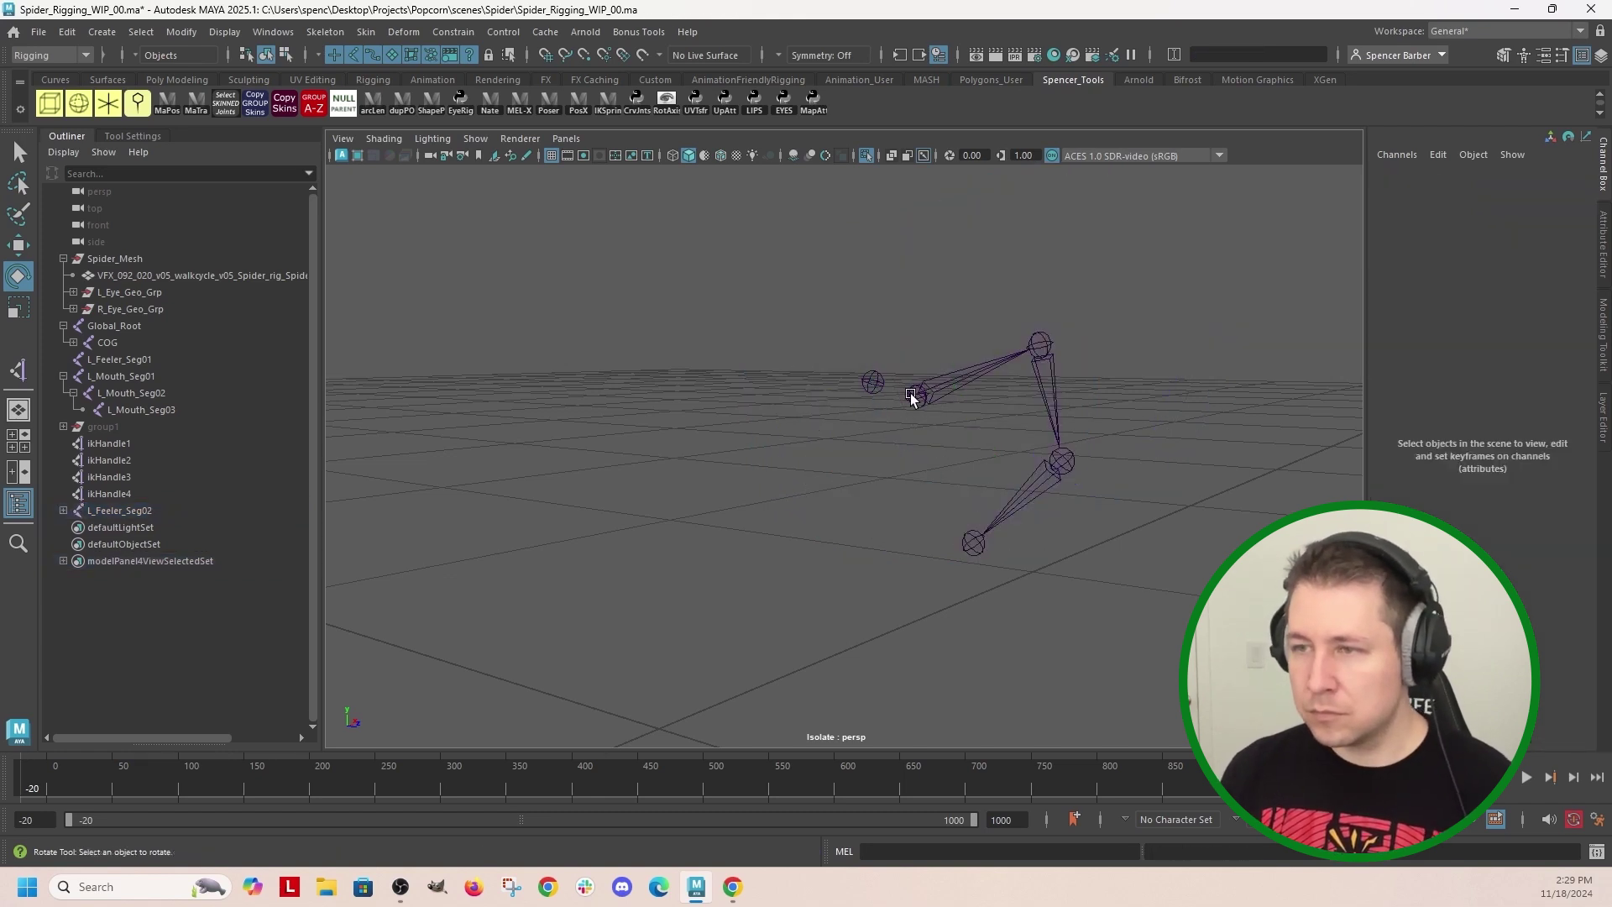
pyautogui.click(916, 395)
pyautogui.press('p')
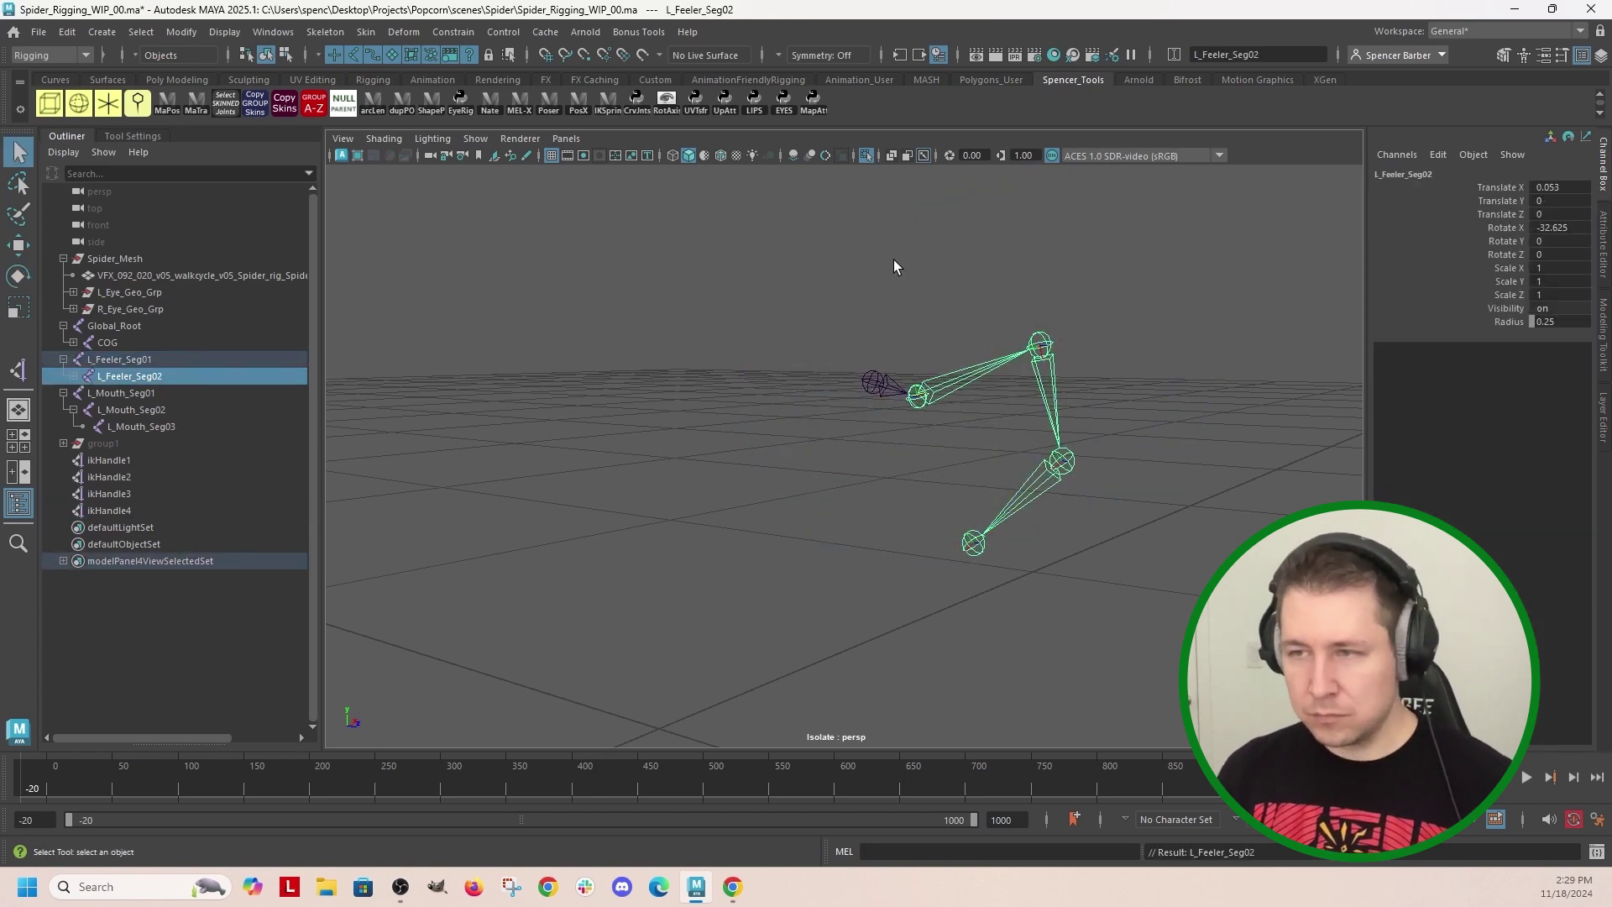
pyautogui.click(894, 259)
# Step: Exit isolate select to show the whole spider and select L_Mouth_Seg01
pyautogui.hotkey('ctrl', '1')
pyautogui.moveTo(947, 519)
pyautogui.keyDown('alt'); pyautogui.mouseDown()
pyautogui.moveTo(677, 385)
pyautogui.moveTo(881, 378)
pyautogui.moveTo(1014, 487)
pyautogui.mouseUp(); pyautogui.keyUp('alt')
pyautogui.click(933, 429)
# Step: Run Orient Joint on the chain from L_Mouth_Seg01 and decline the AutoSave prompt
pyautogui.press('w')
pyautogui.scroll(-3, 880, 542)
pyautogui.moveTo(880, 542)
pyautogui.keyDown('alt'); pyautogui.mouseDown()
pyautogui.moveTo(973, 563)
pyautogui.moveTo(756, 516)
pyautogui.mouseUp(); pyautogui.keyUp('alt')
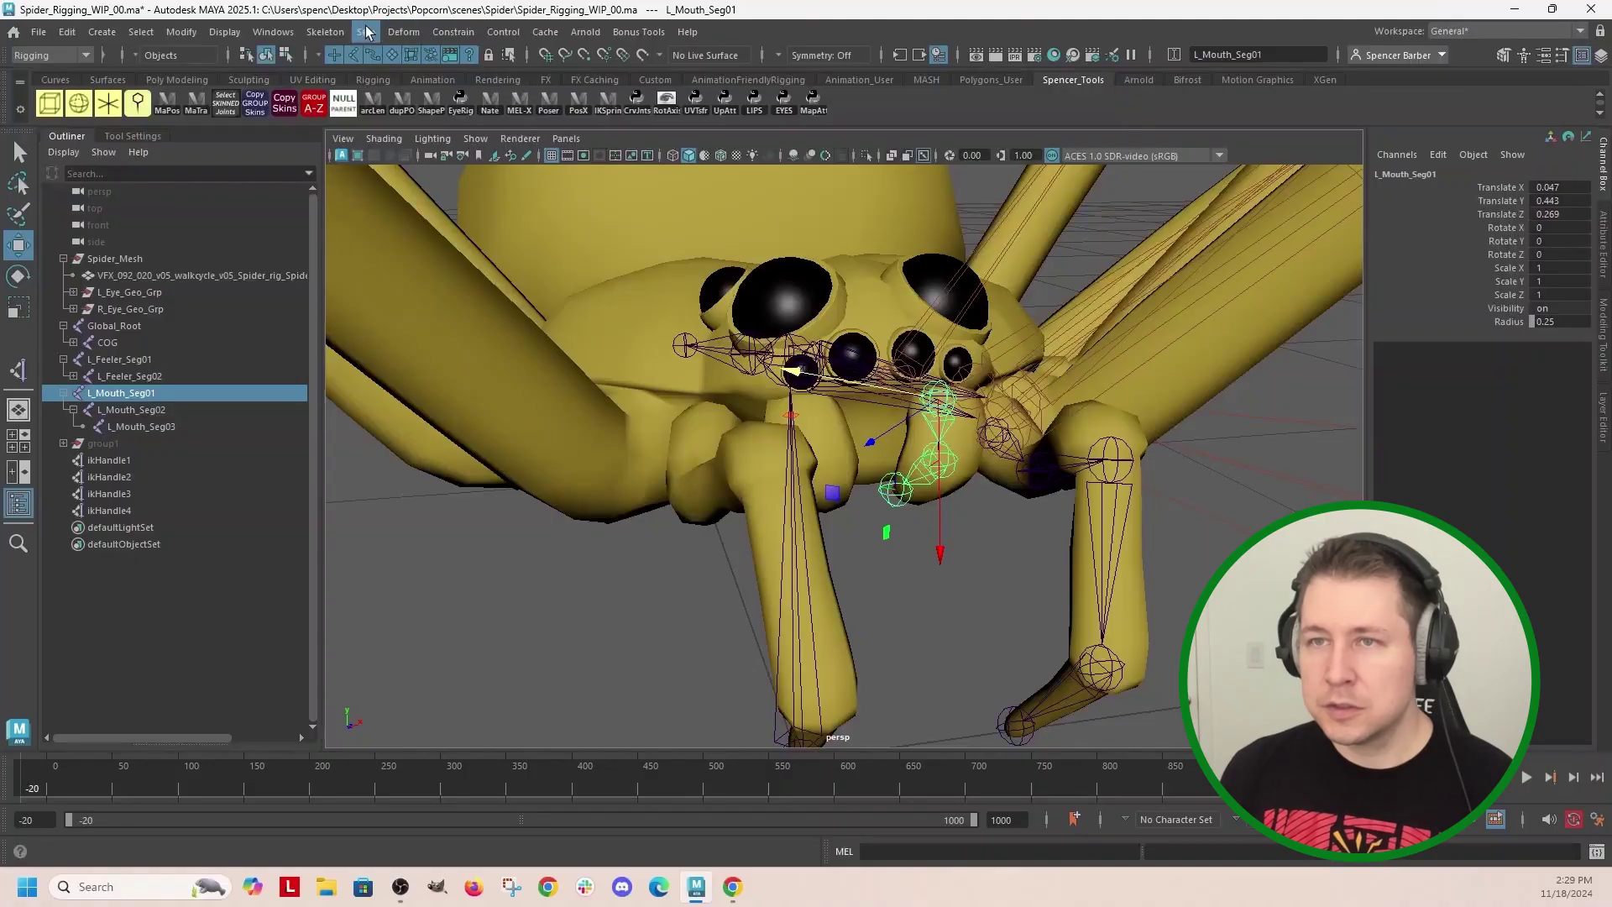
pyautogui.click(323, 31)
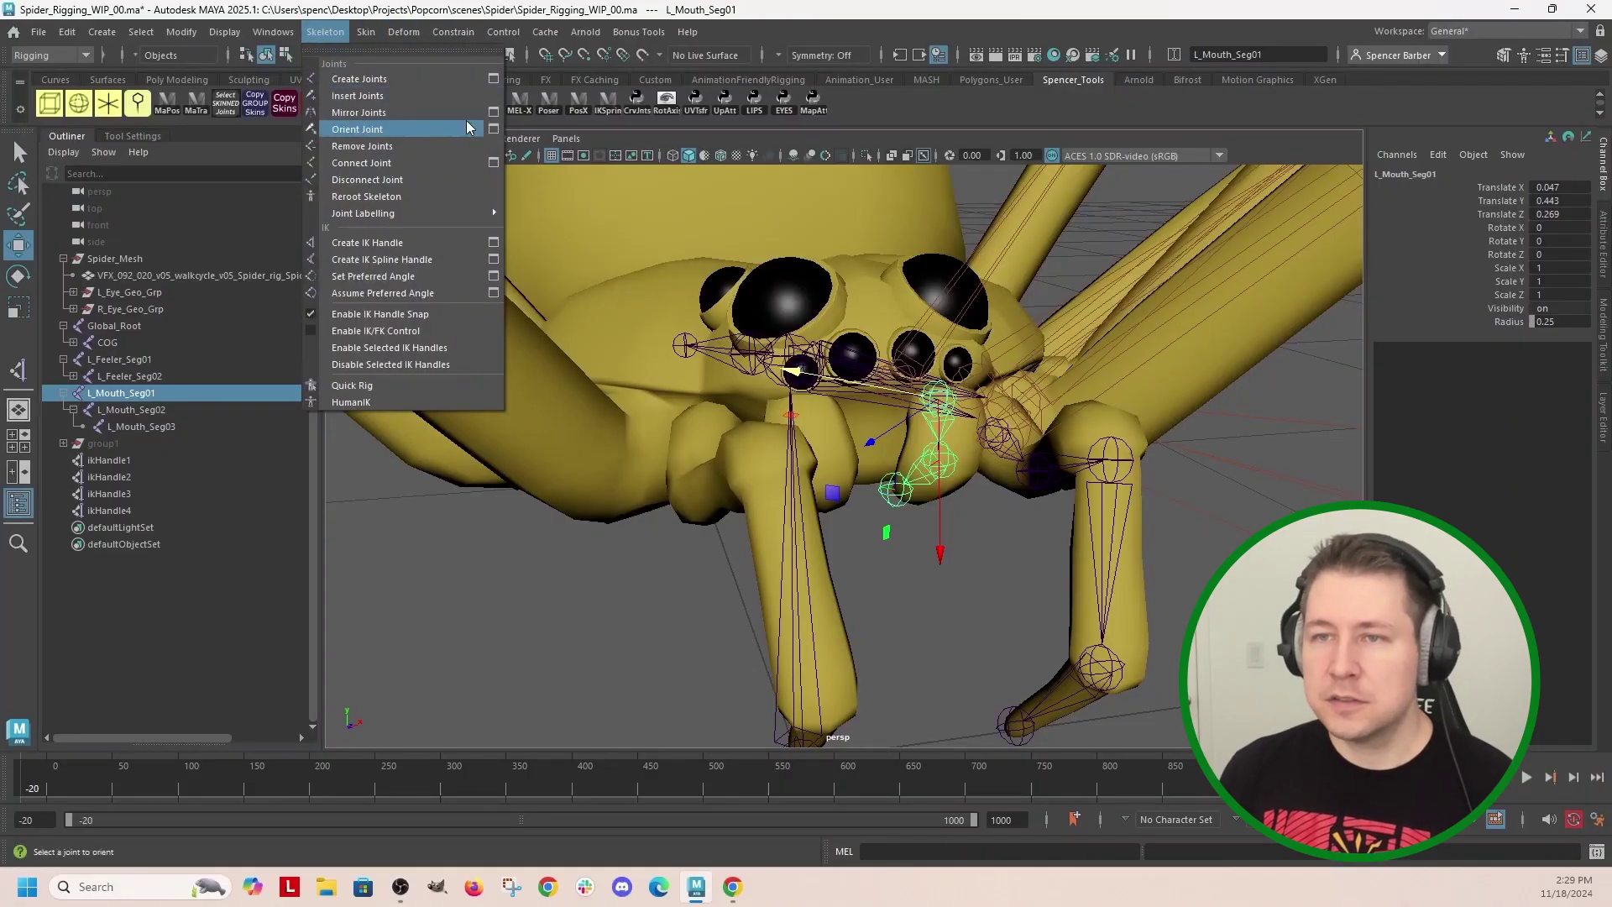
pyautogui.click(492, 132)
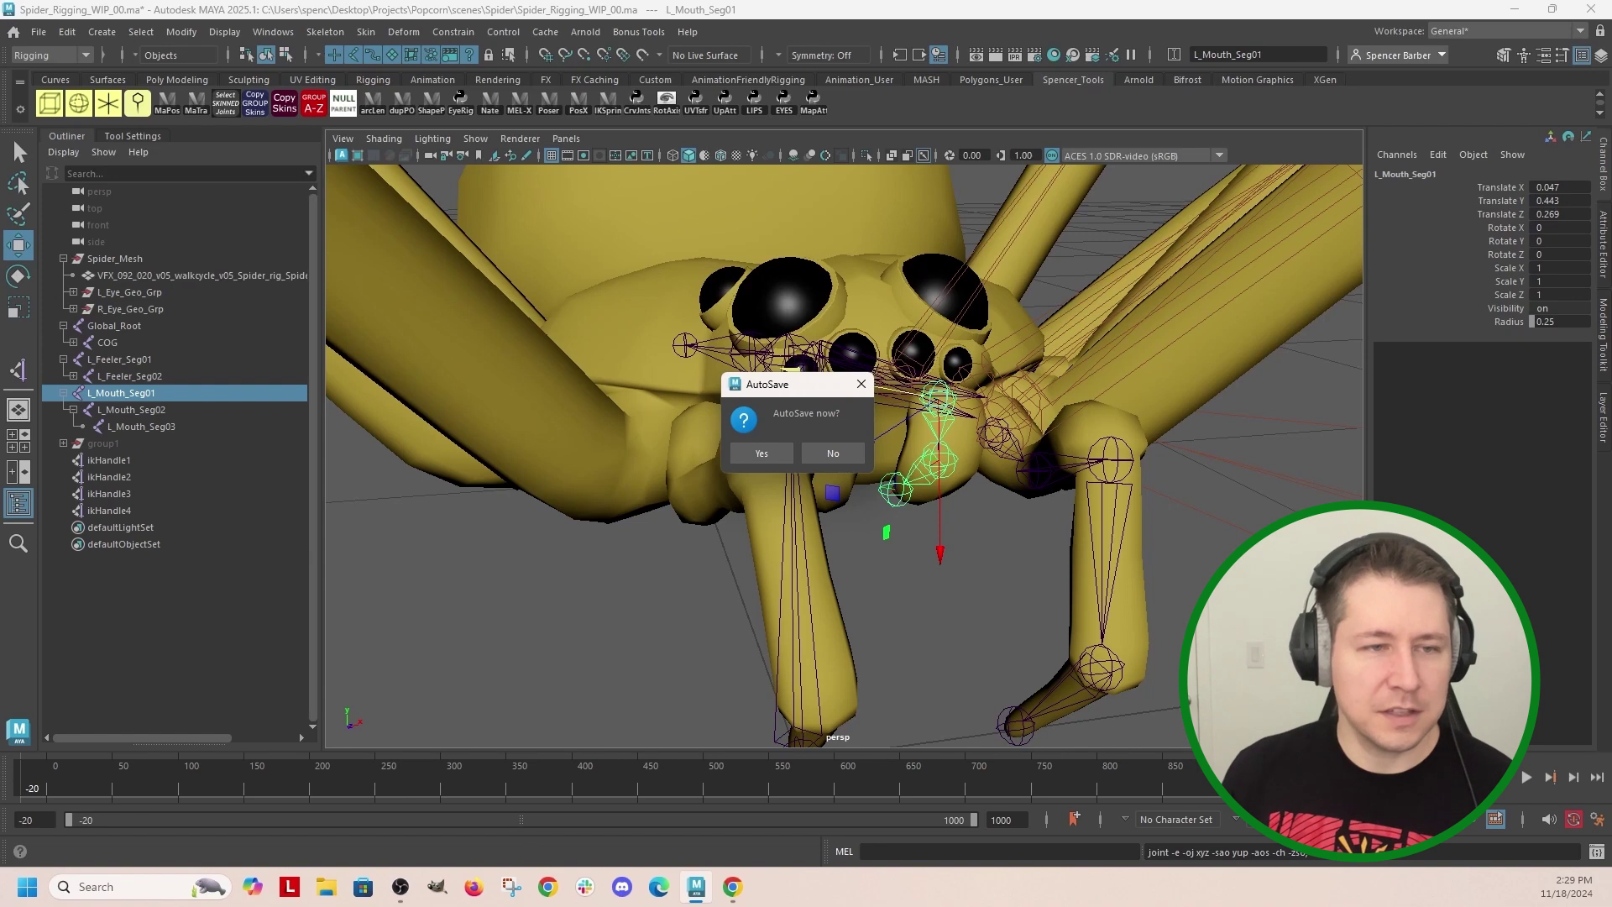
pyautogui.click(833, 451)
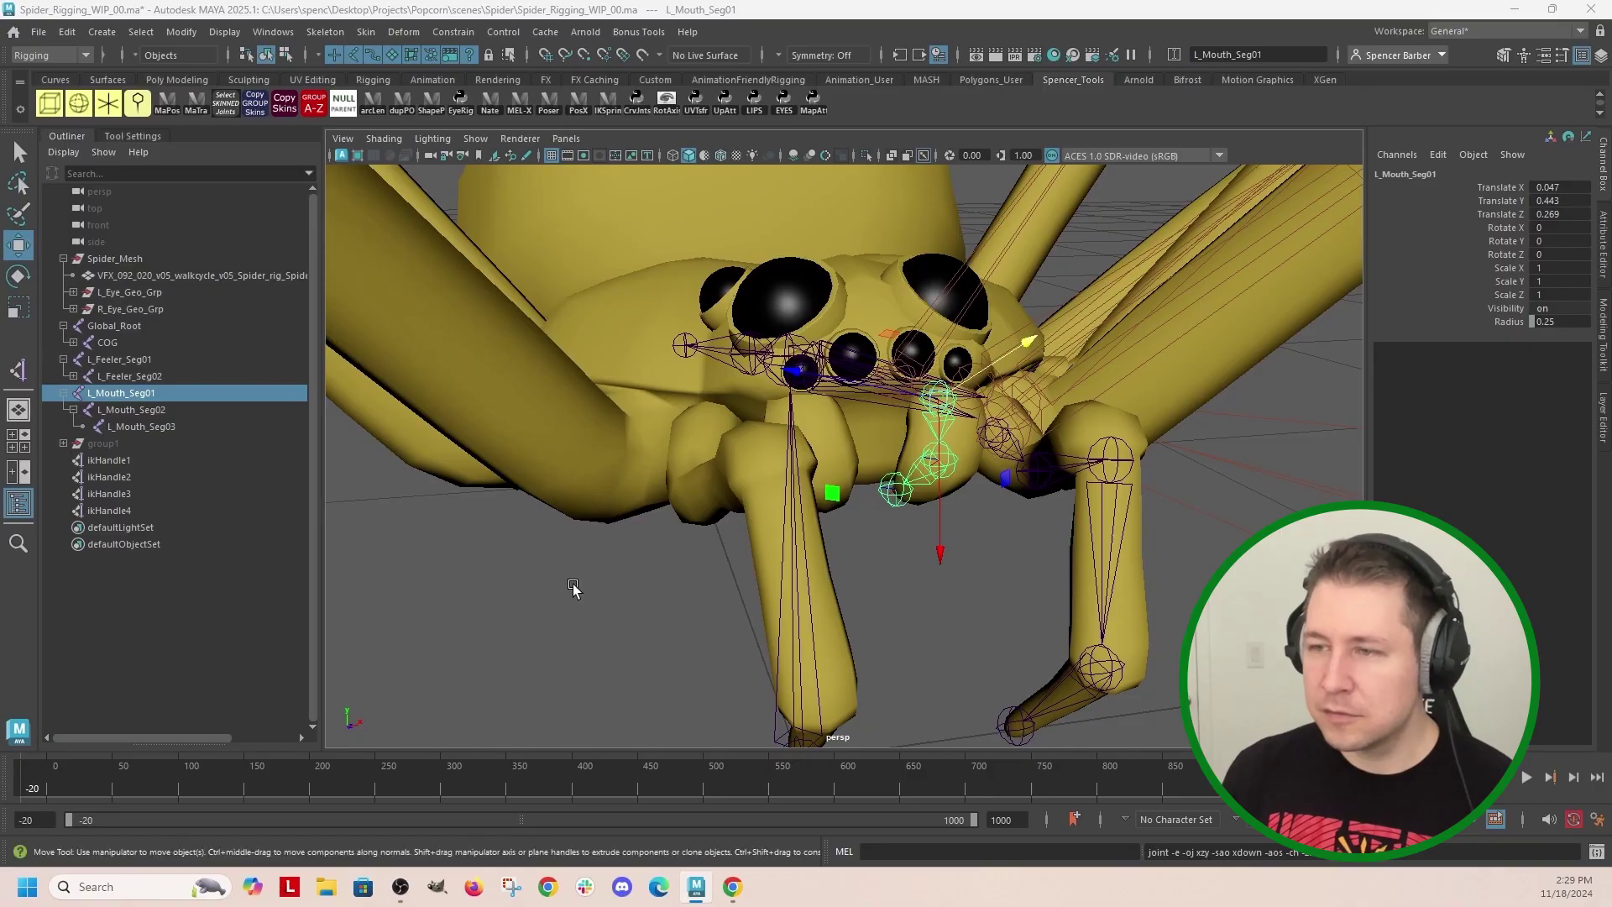
# Step: Select and inspect mouth joints L_Mouth_Seg02 and L_Mouth_Seg03
pyautogui.moveTo(705, 479)
pyautogui.keyDown('alt'); pyautogui.mouseDown()
pyautogui.moveTo(616, 520)
pyautogui.moveTo(796, 560)
pyautogui.mouseUp(); pyautogui.keyUp('alt')
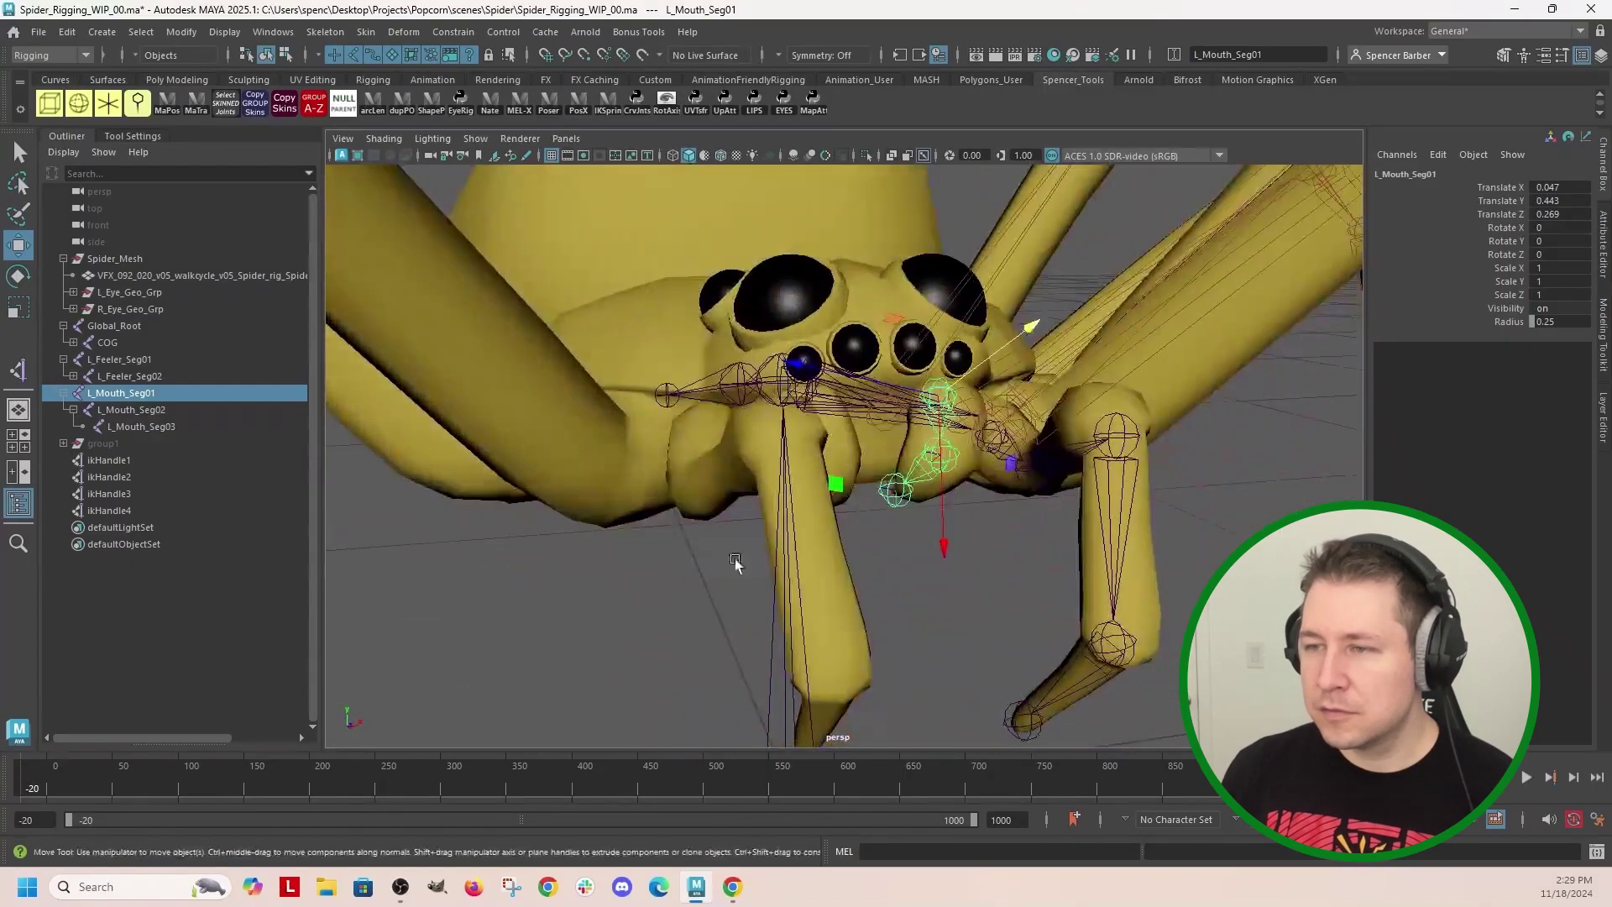
pyautogui.click(925, 451)
pyautogui.moveTo(907, 480)
pyautogui.keyDown('alt'); pyautogui.mouseDown()
pyautogui.moveTo(909, 507)
pyautogui.moveTo(802, 662)
pyautogui.moveTo(992, 595)
pyautogui.moveTo(959, 637)
pyautogui.moveTo(960, 595)
pyautogui.mouseUp(); pyautogui.keyUp('alt')
pyautogui.click(907, 505)
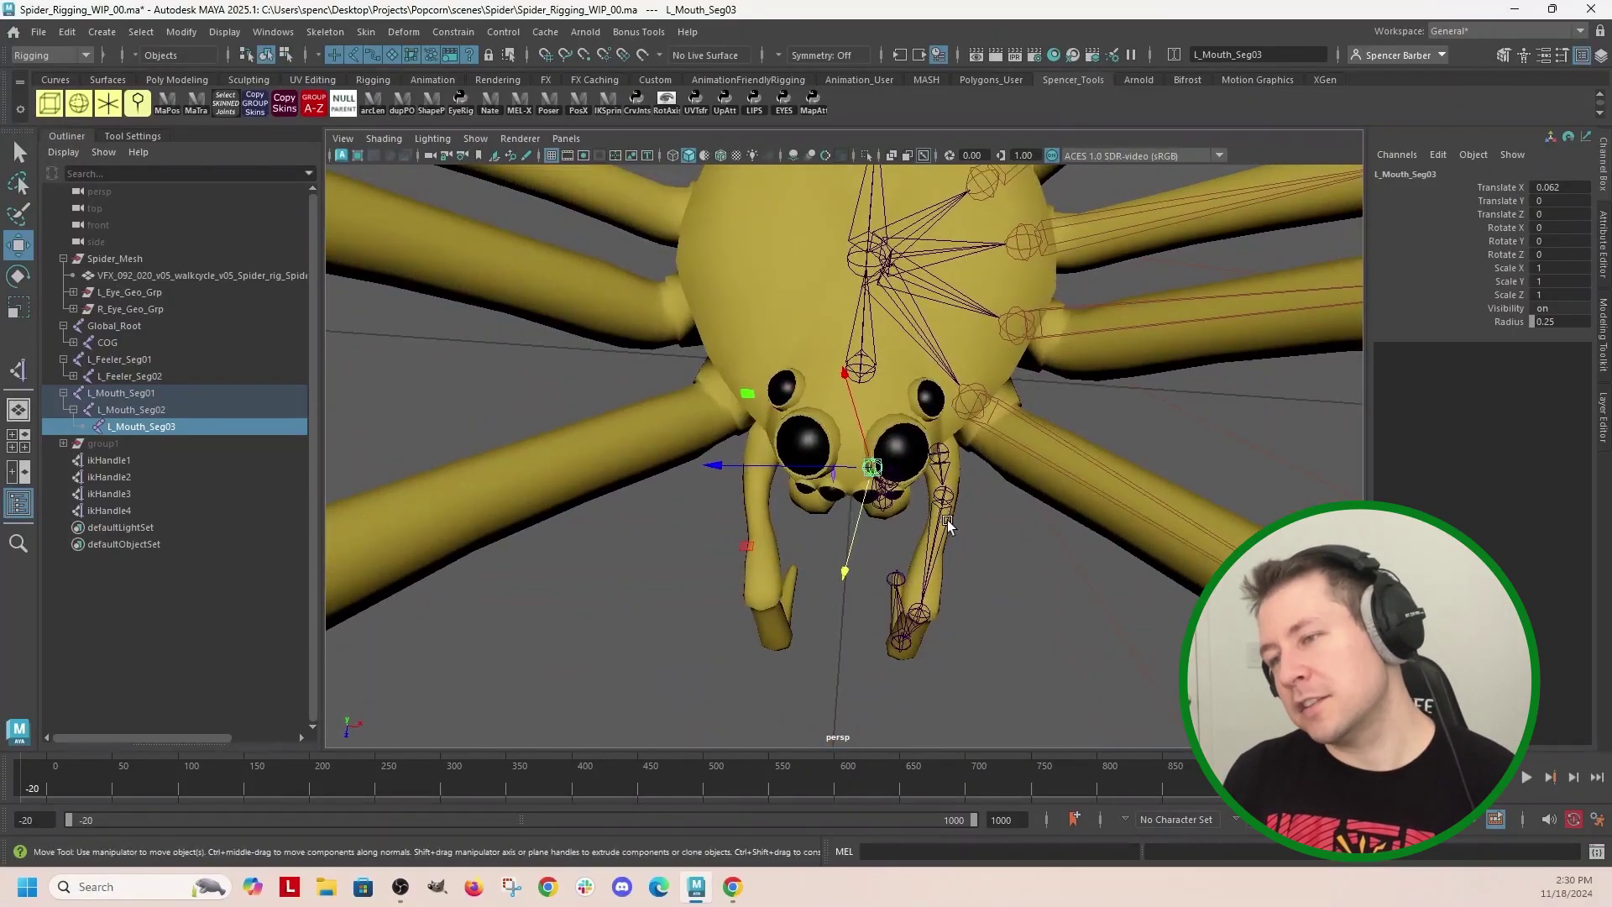
pyautogui.moveTo(948, 525)
pyautogui.keyDown('alt'); pyautogui.mouseDown()
pyautogui.moveTo(980, 543)
pyautogui.moveTo(951, 545)
pyautogui.mouseUp(); pyautogui.keyUp('alt')
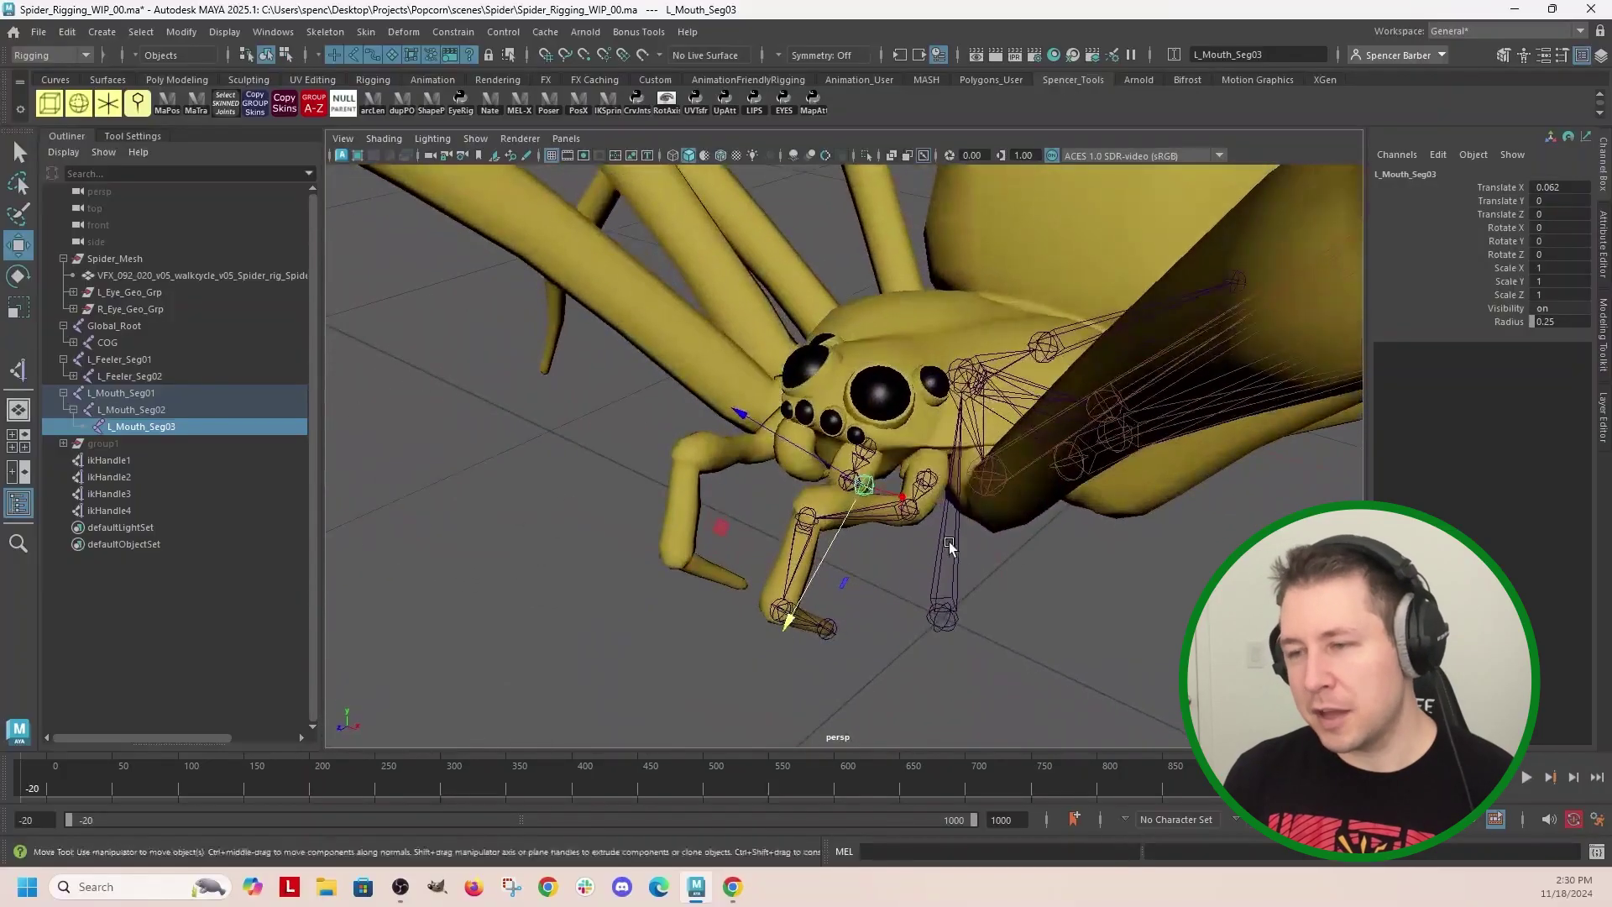
# Step: Click through the first feeler joint and the second leg's joints to check them
pyautogui.click(927, 476)
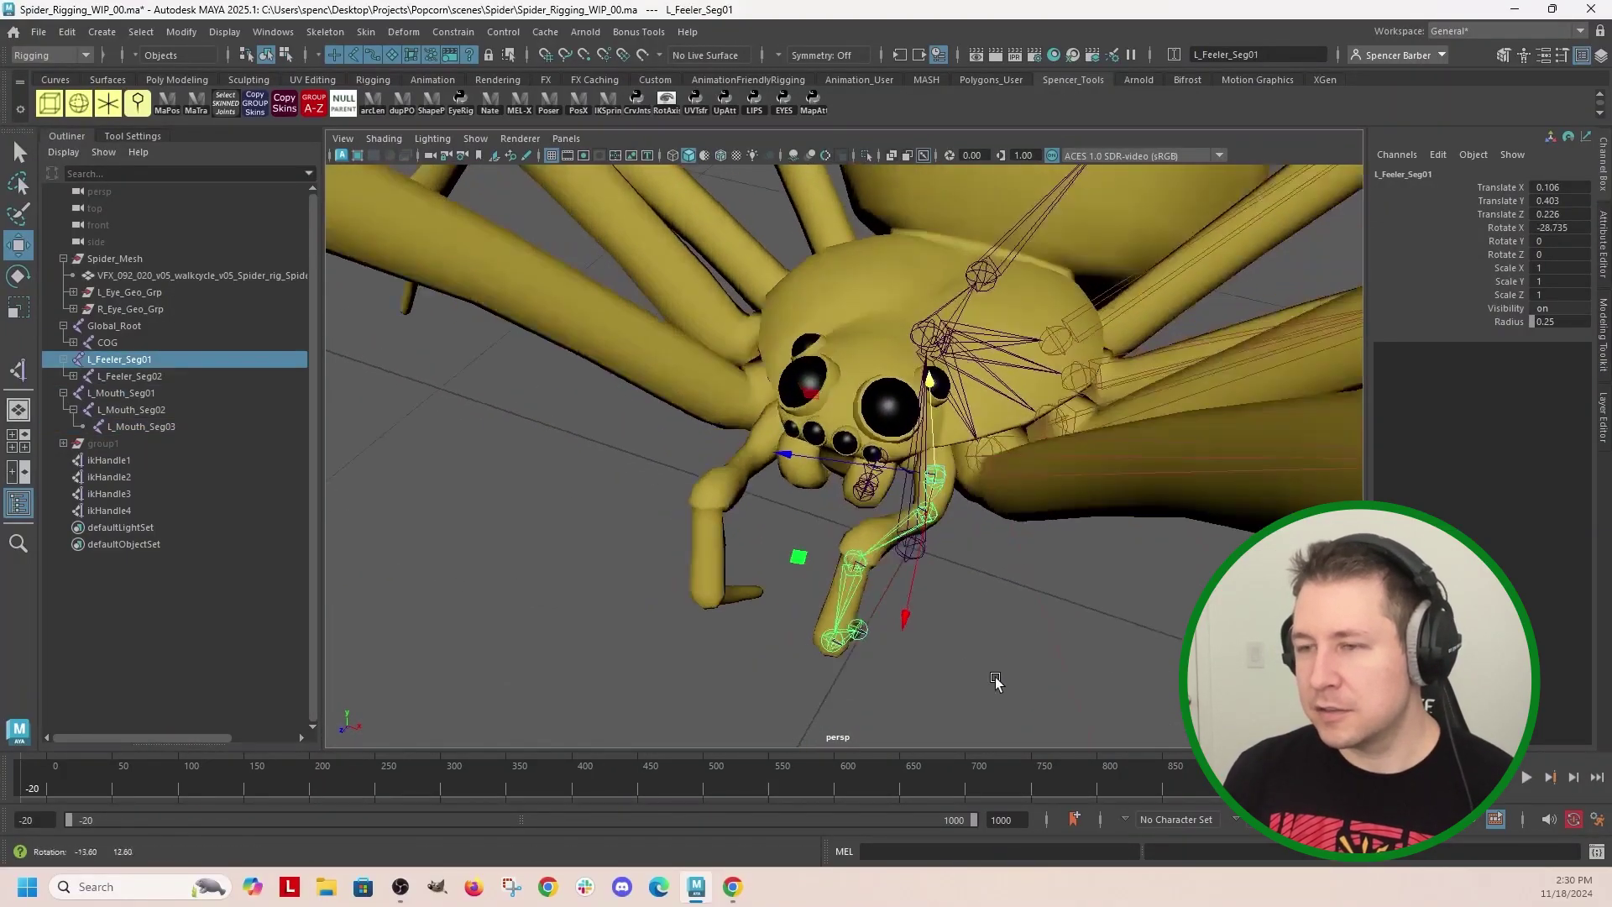
pyautogui.moveTo(920, 605)
pyautogui.keyDown('alt'); pyautogui.mouseDown()
pyautogui.moveTo(1029, 703)
pyautogui.moveTo(921, 428)
pyautogui.mouseUp(); pyautogui.keyUp('alt')
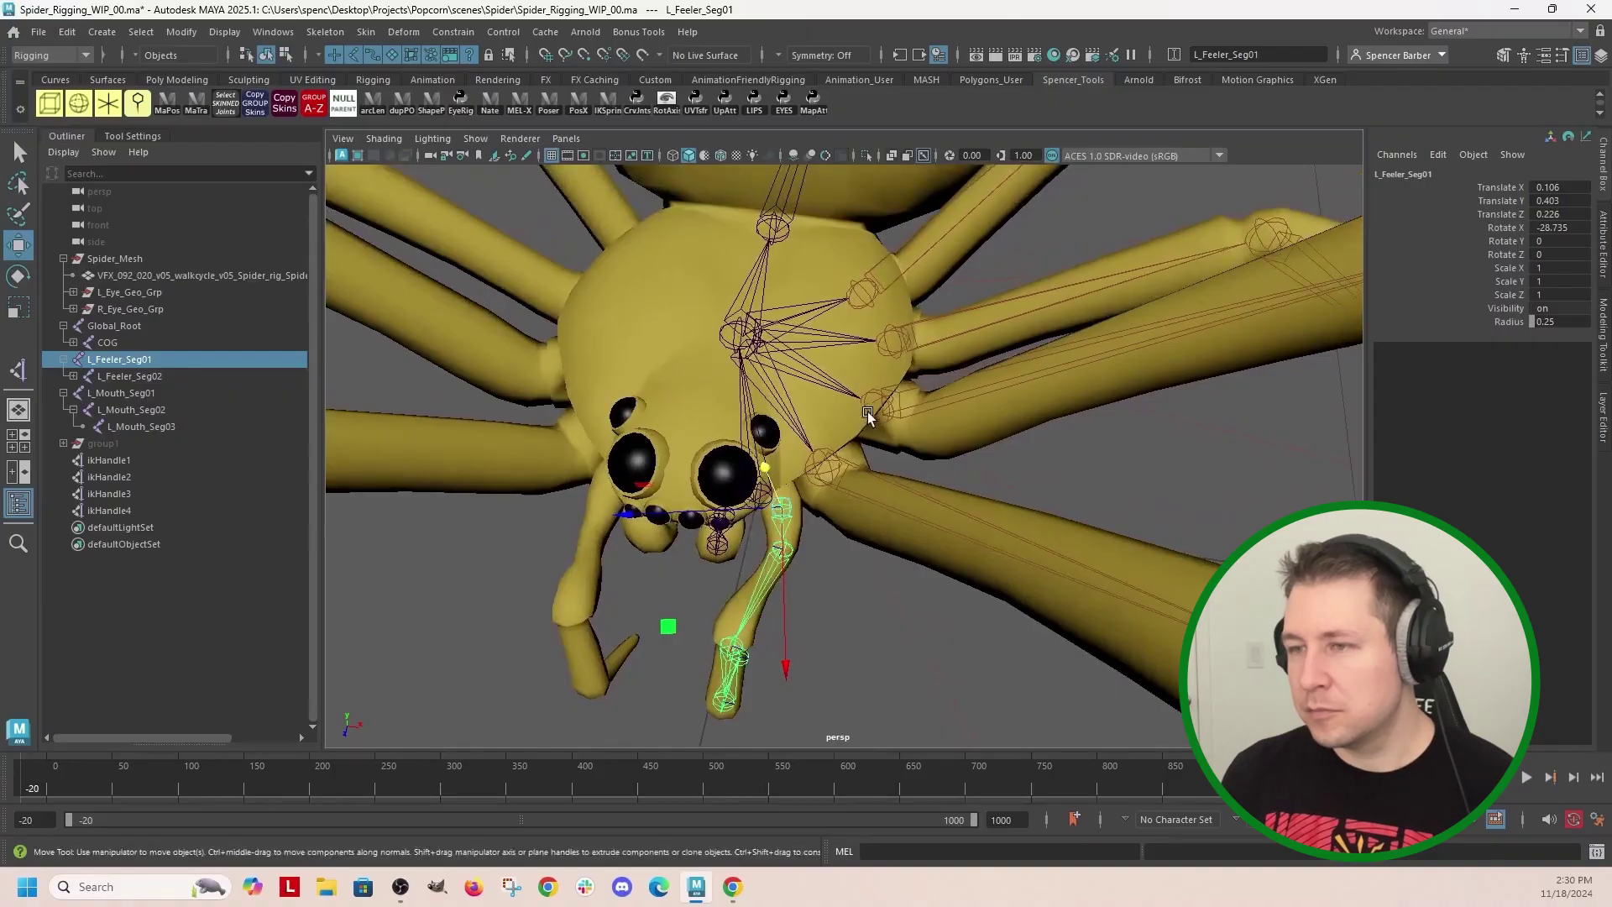
pyautogui.click(921, 428)
pyautogui.click(898, 428)
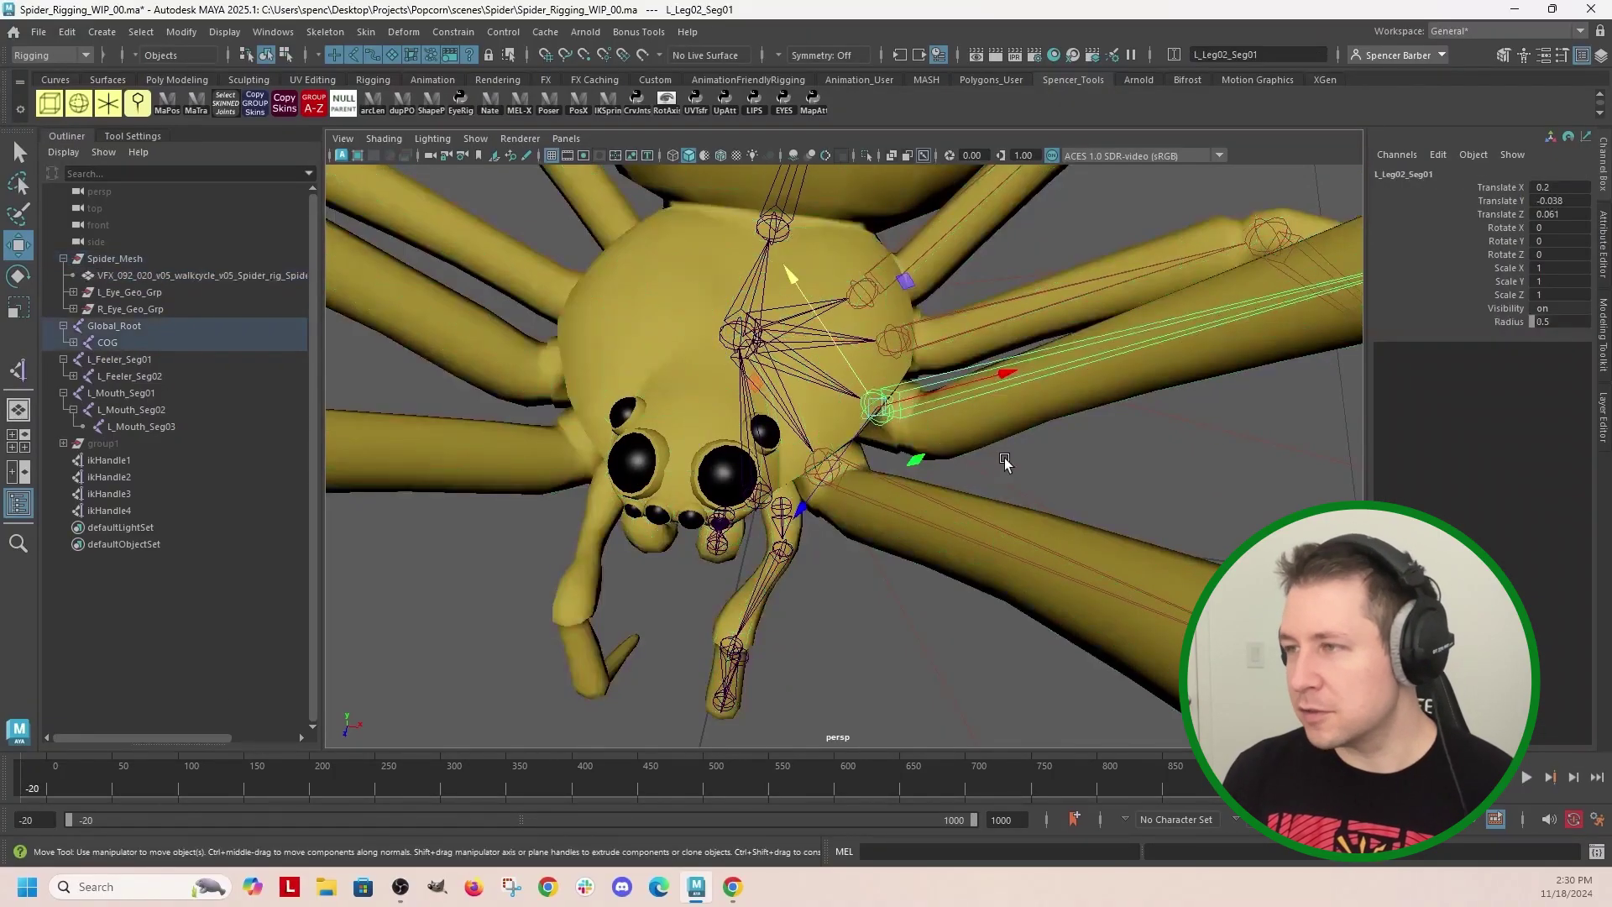
pyautogui.moveTo(920, 435)
pyautogui.keyDown('alt'); pyautogui.mouseDown()
pyautogui.moveTo(1008, 445)
pyautogui.moveTo(971, 435)
pyautogui.mouseUp(); pyautogui.keyUp('alt')
pyautogui.click(1000, 330)
pyautogui.keyDown('alt'); pyautogui.moveTo(1051, 388); pyautogui.dragTo(1071, 646); pyautogui.keyUp('alt')
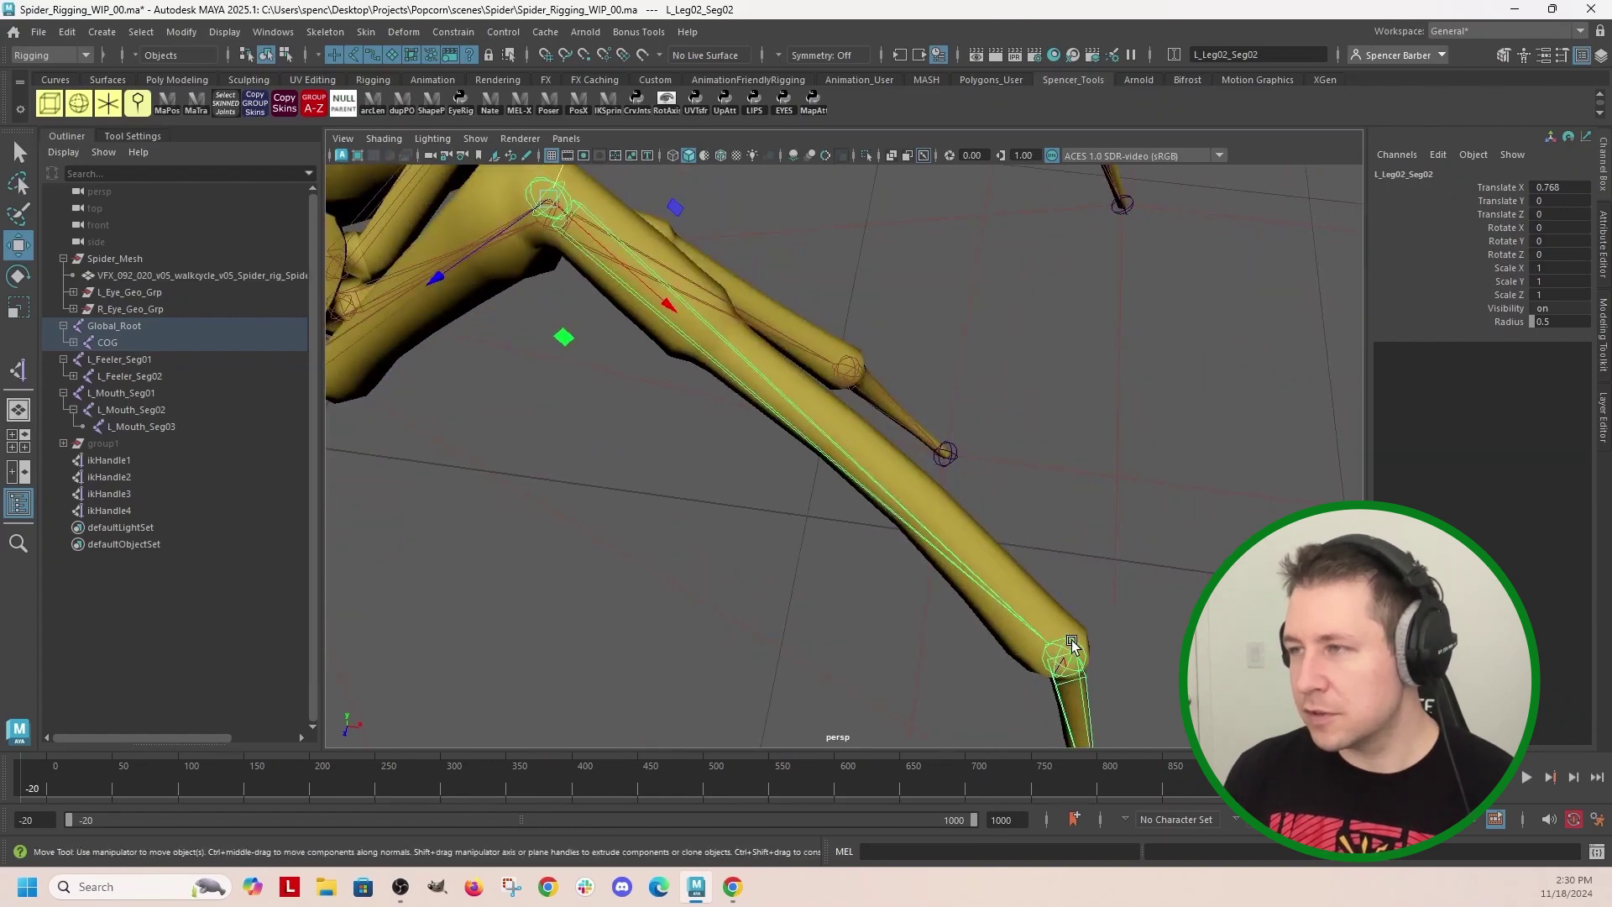
pyautogui.click(1072, 645)
pyautogui.moveTo(1071, 645)
pyautogui.keyDown('alt'); pyautogui.mouseDown()
pyautogui.moveTo(997, 684)
pyautogui.moveTo(527, 501)
pyautogui.mouseUp(); pyautogui.keyUp('alt')
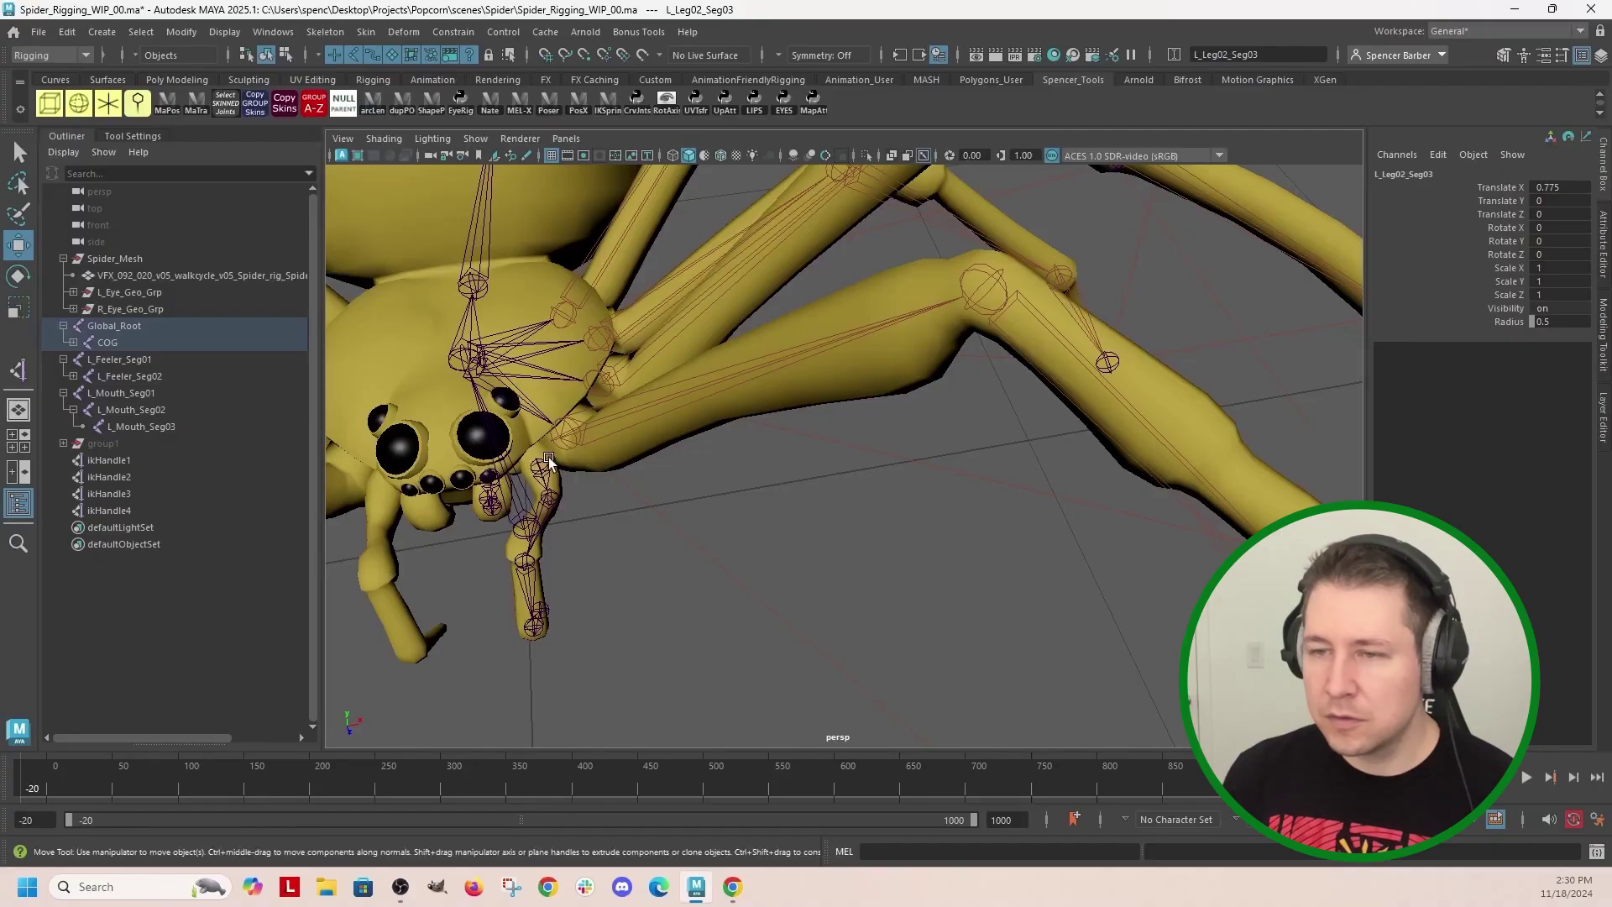
# Step: Freeze L_Feeler_Seg01's rotation to zero from the Channel Box
pyautogui.click(526, 501)
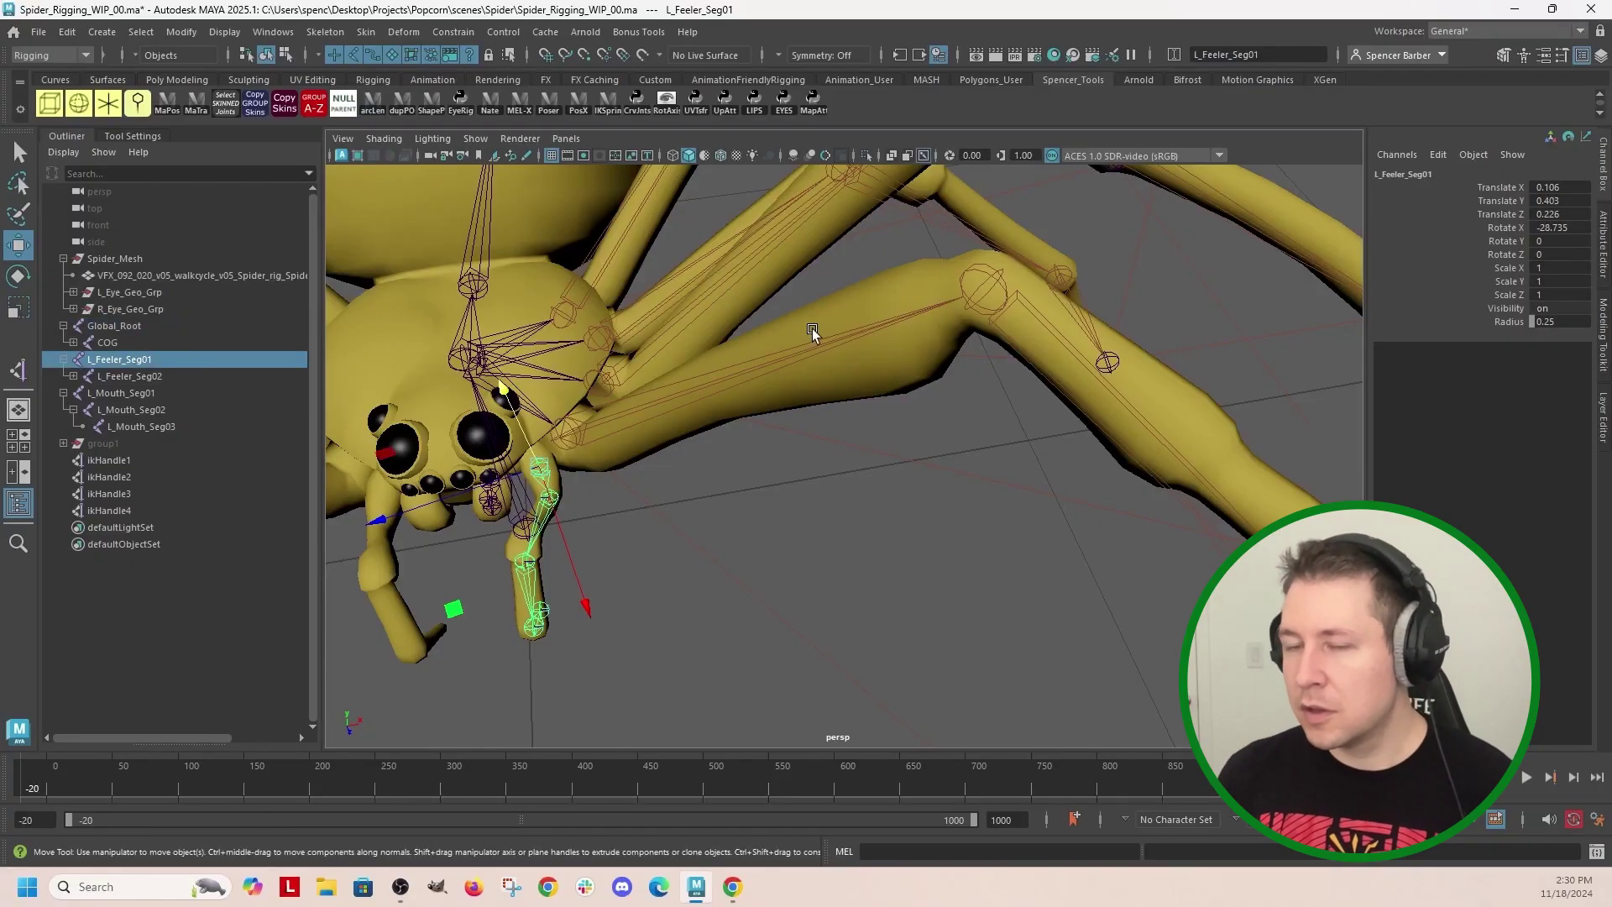
pyautogui.press('e')
pyautogui.rightClick(1505, 227)
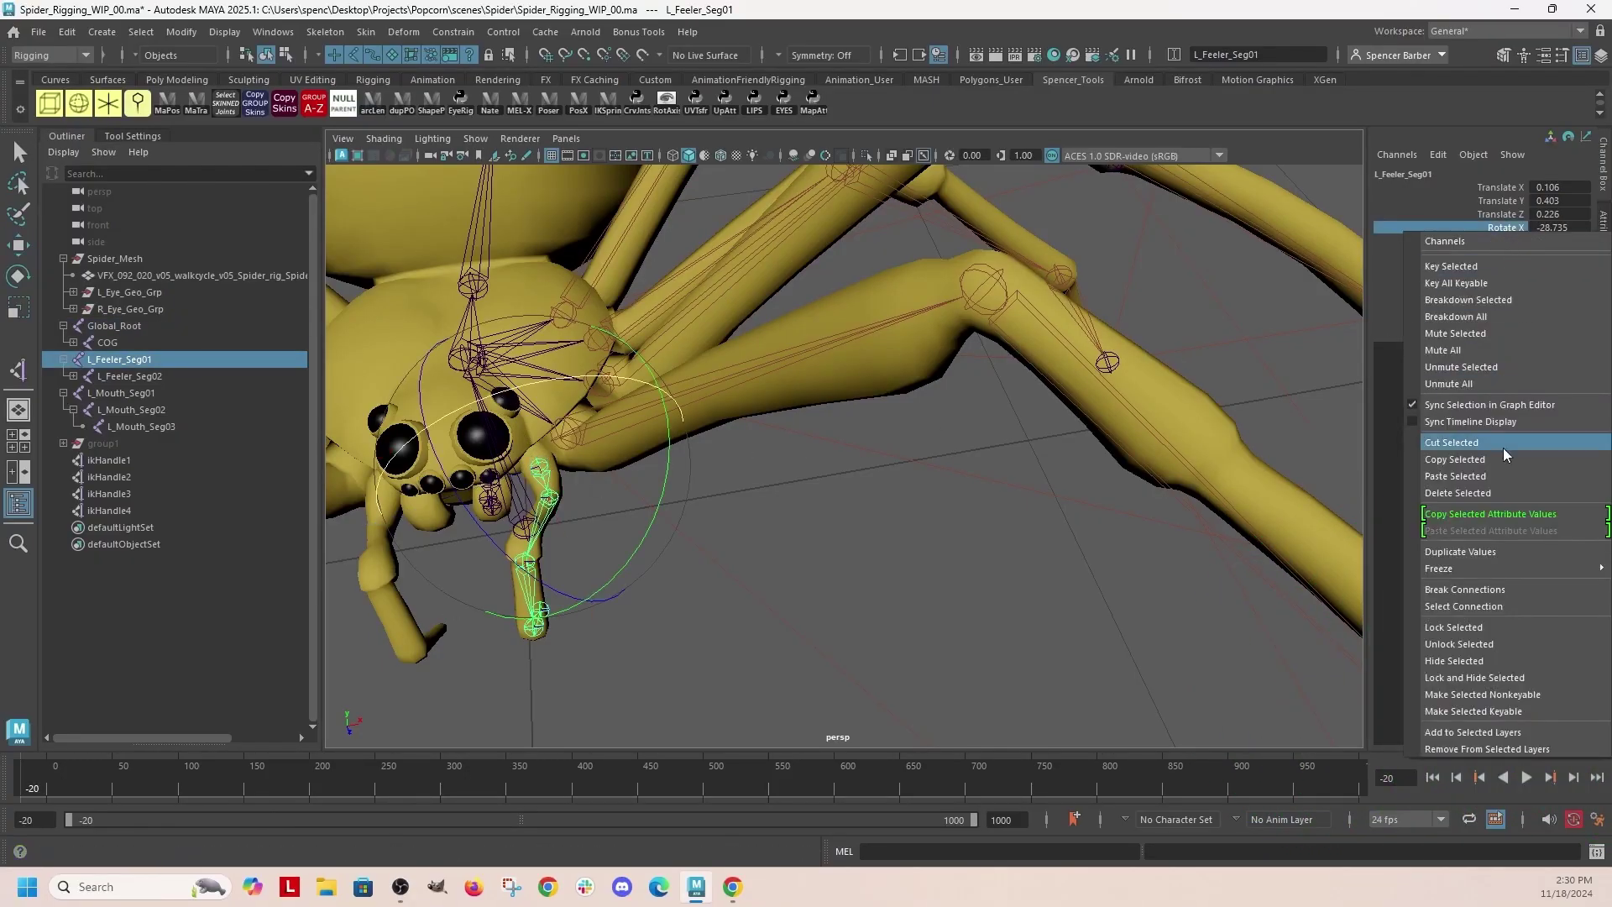
pyautogui.moveTo(1439, 568)
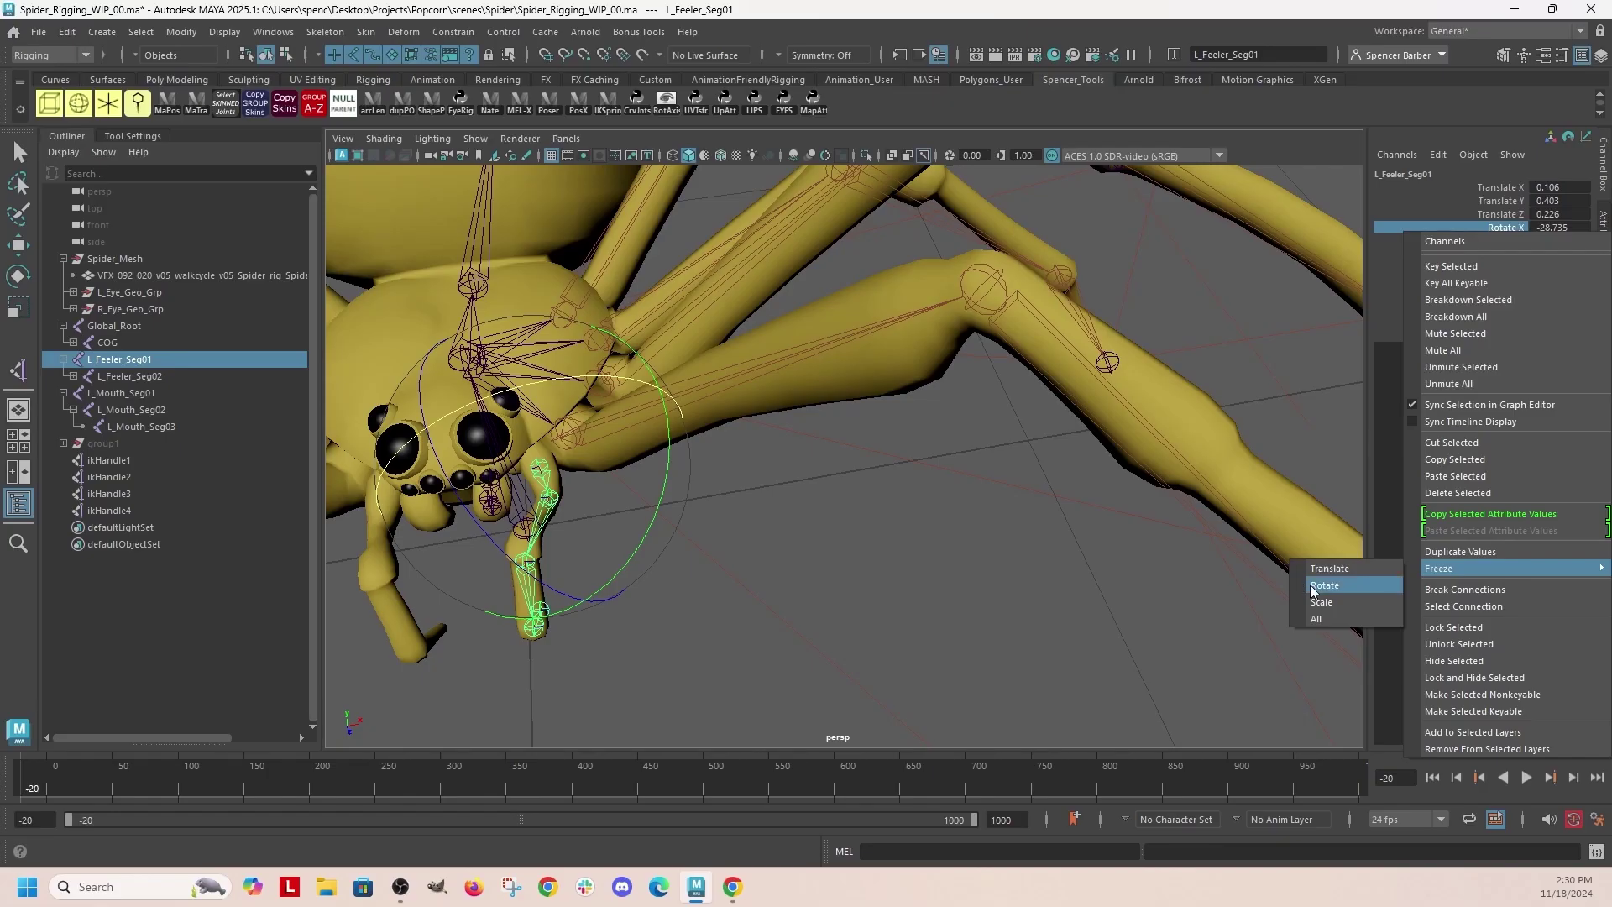
pyautogui.click(1312, 587)
pyautogui.press('q')
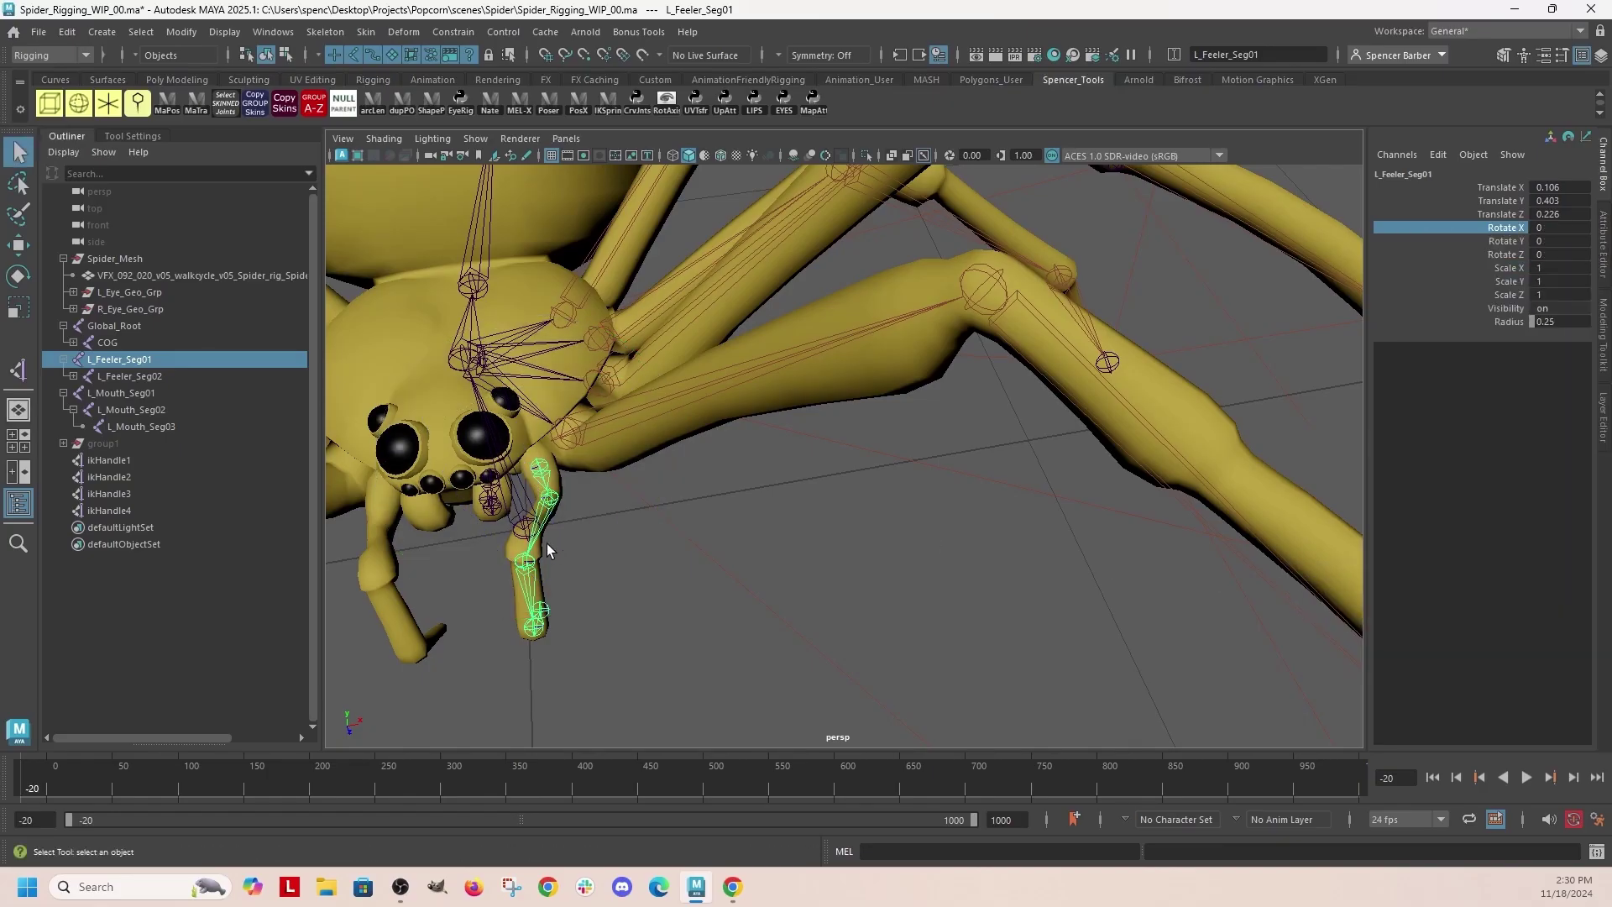
# Step: Check the remaining feeler joints, then freeze L_Mouth_Seg01's rotation to zero
pyautogui.click(553, 504)
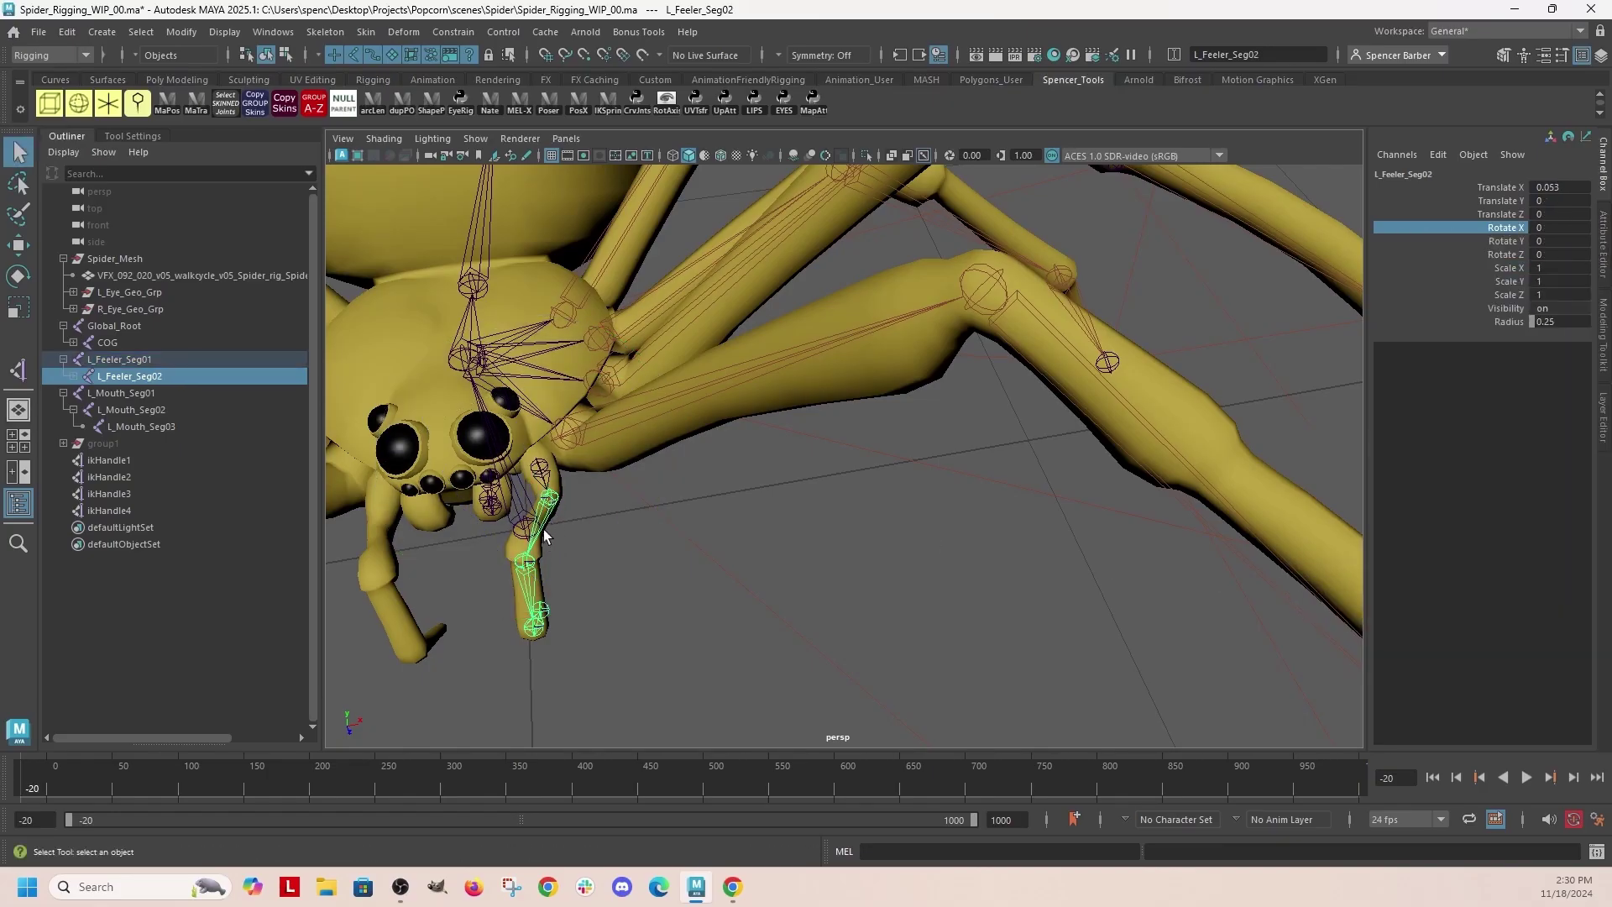
pyautogui.click(529, 567)
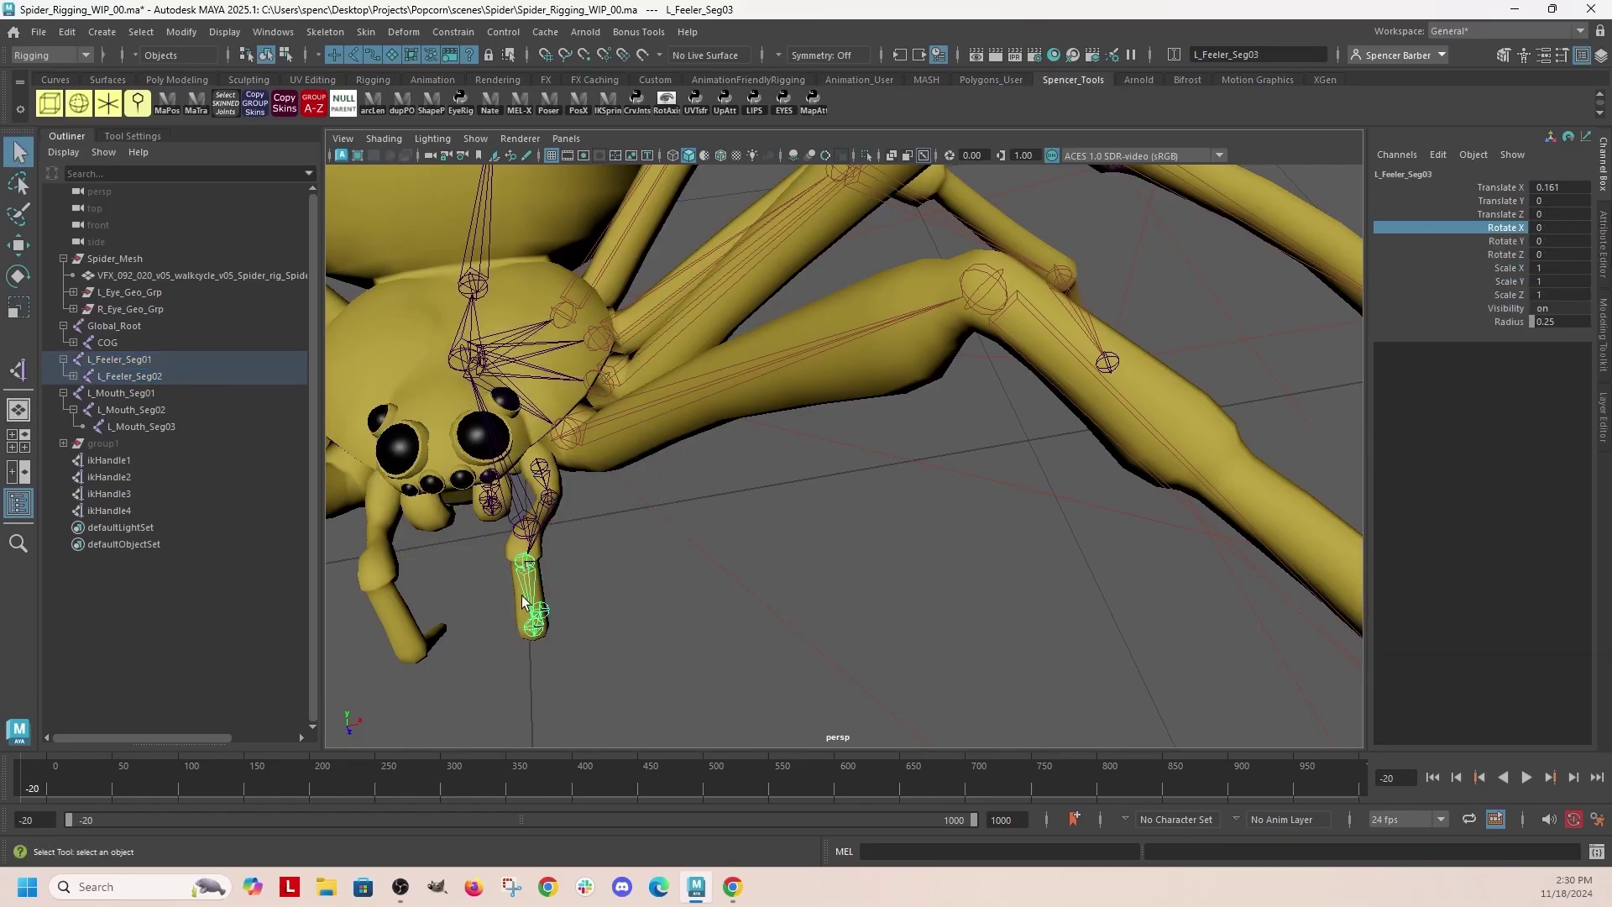
pyautogui.click(495, 482)
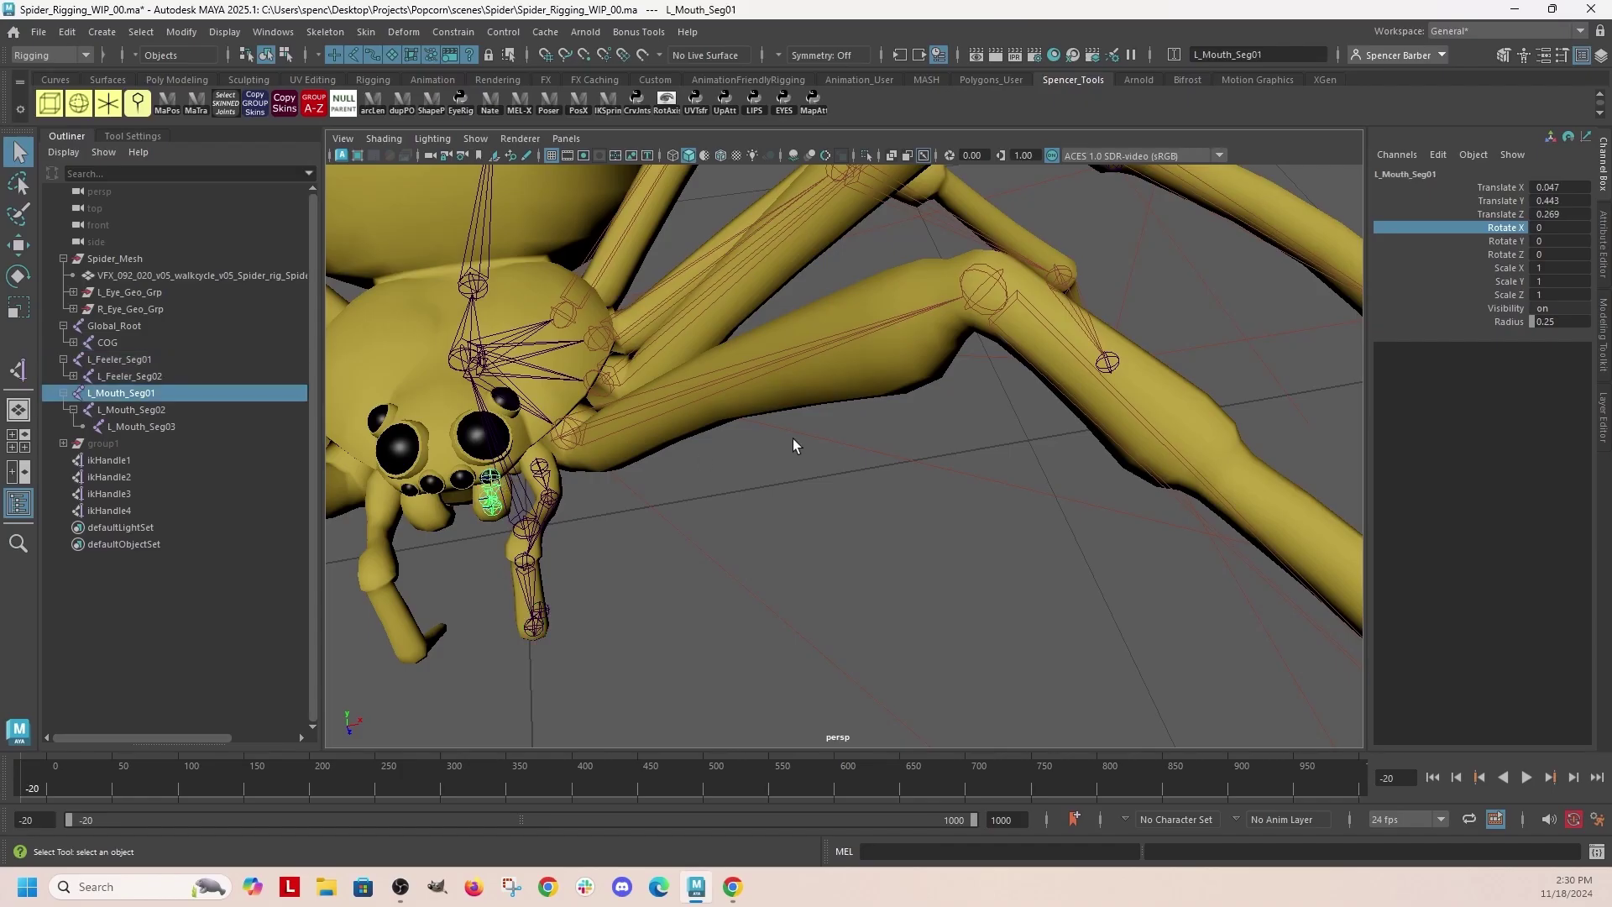
pyautogui.rightClick(1527, 235)
pyautogui.moveTo(1439, 570)
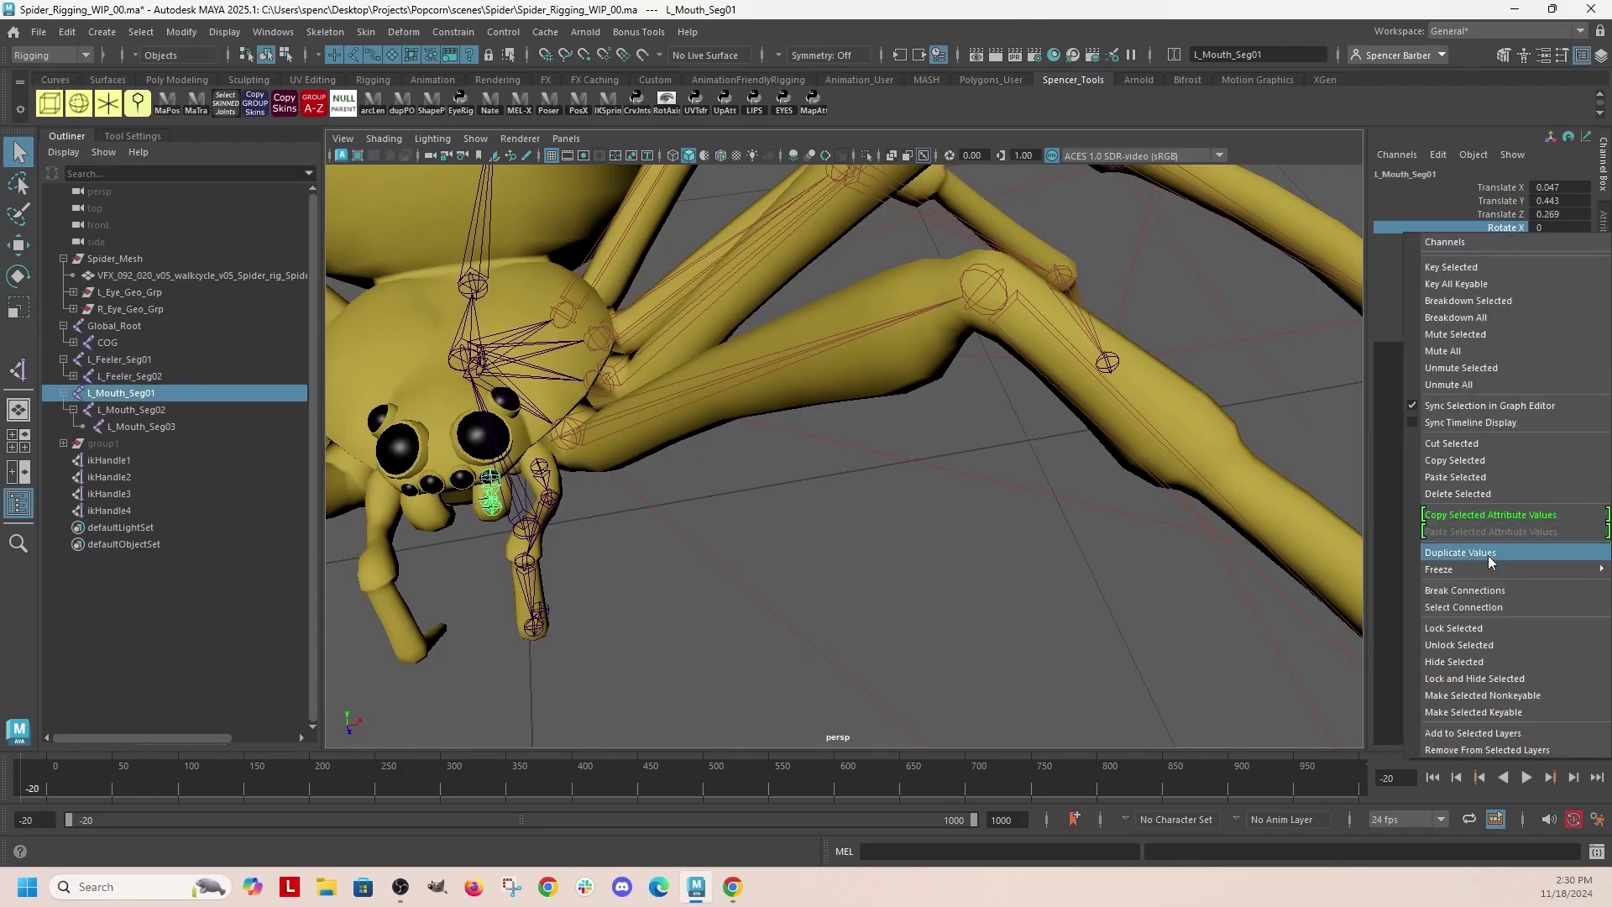
pyautogui.click(1333, 587)
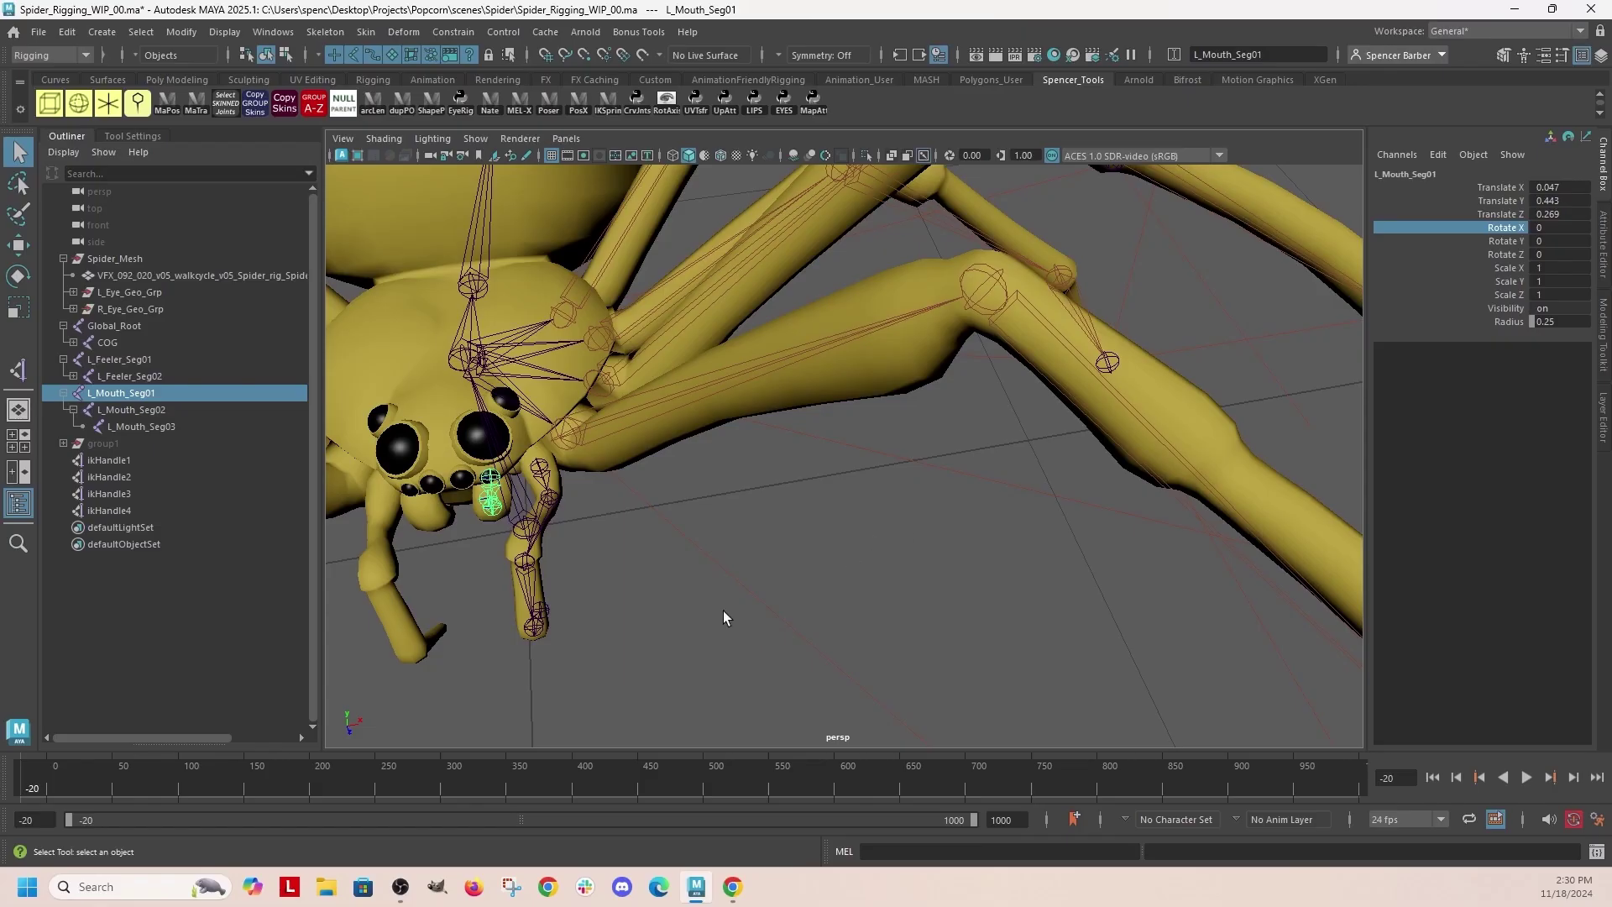
pyautogui.moveTo(718, 589)
pyautogui.keyDown('alt'); pyautogui.mouseDown()
pyautogui.moveTo(869, 517)
pyautogui.moveTo(782, 504)
pyautogui.mouseUp(); pyautogui.keyUp('alt')
# Step: Parent L_Feeler_Seg01 and L_Mouth_Seg01 under COG and expand COG to verify
pyautogui.click(766, 449)
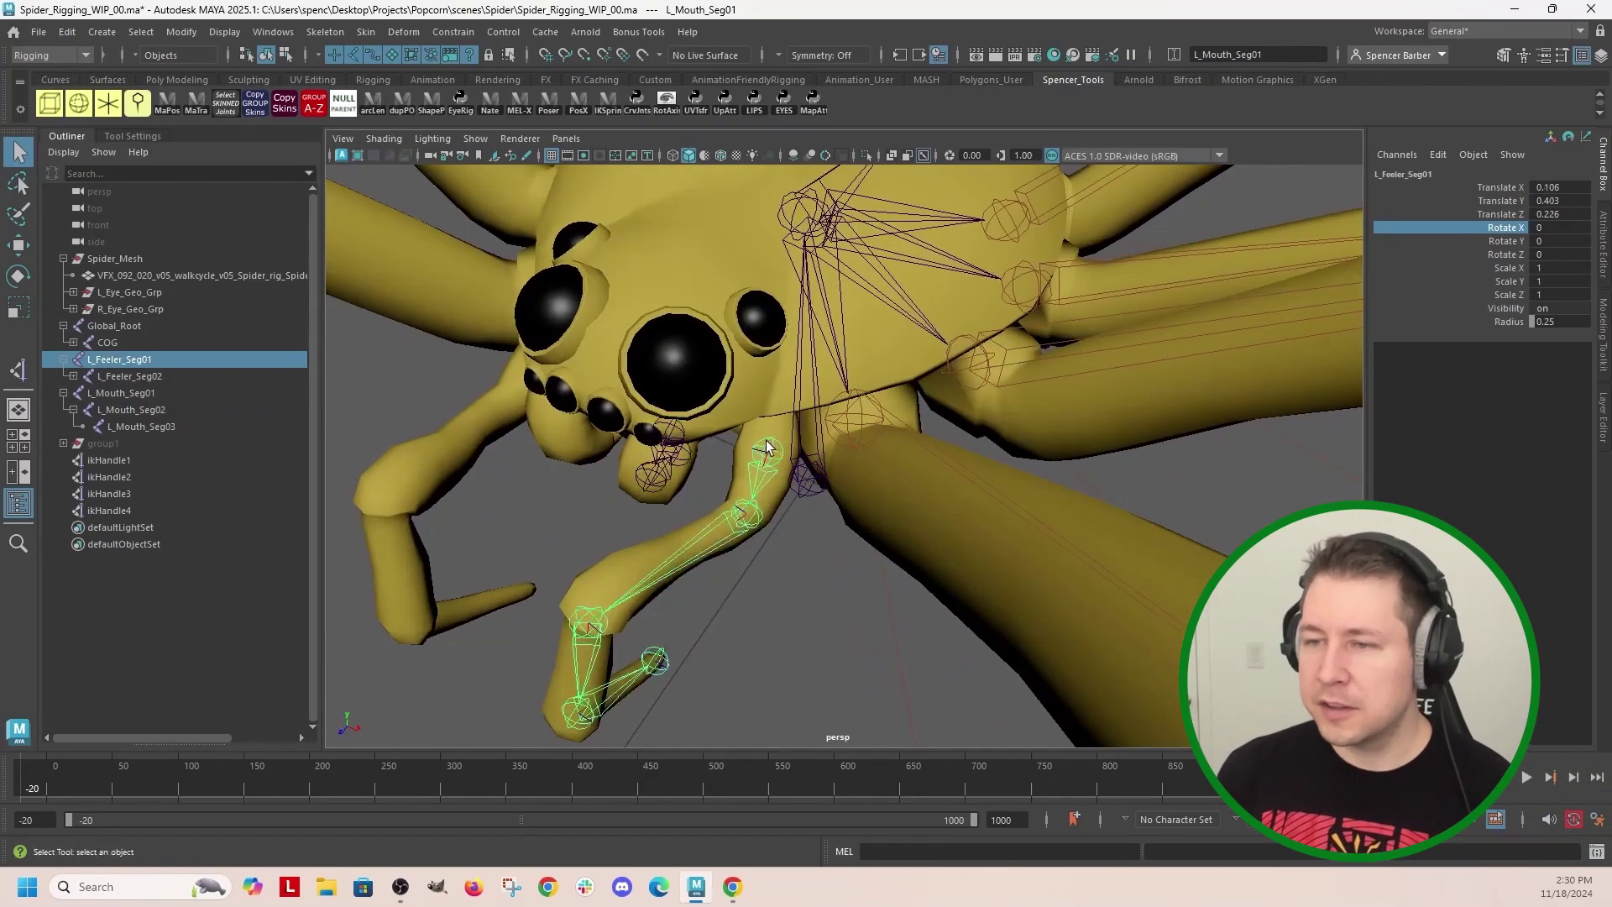
pyautogui.keyDown('shift'); pyautogui.click(668, 448); pyautogui.keyUp('shift')
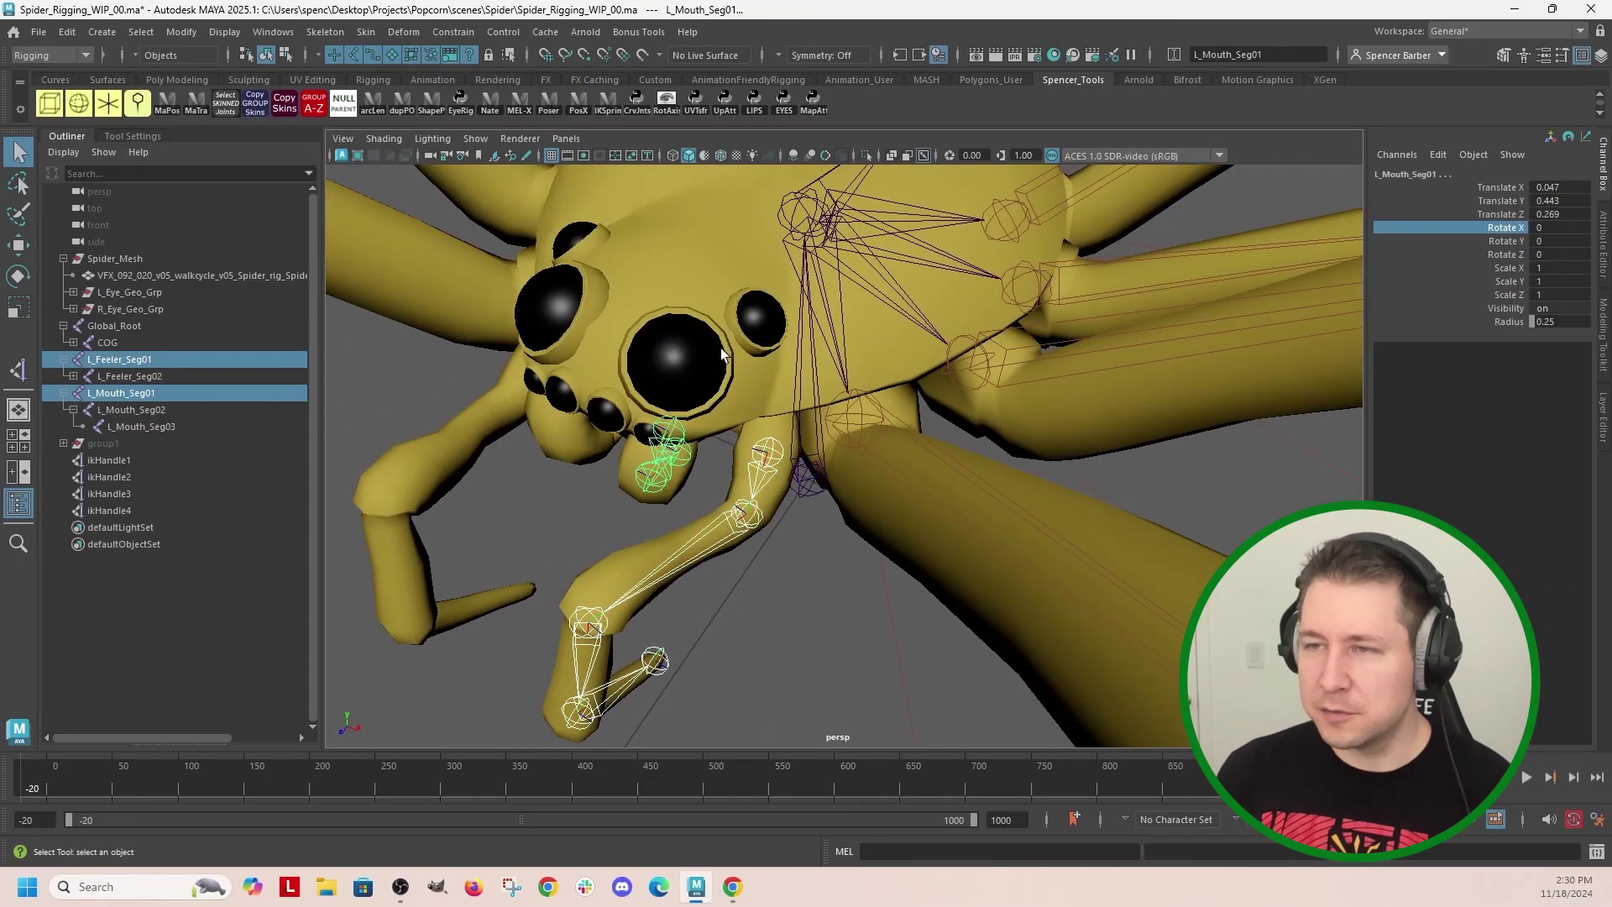
pyautogui.keyDown('shift'); pyautogui.click(799, 199); pyautogui.keyUp('shift')
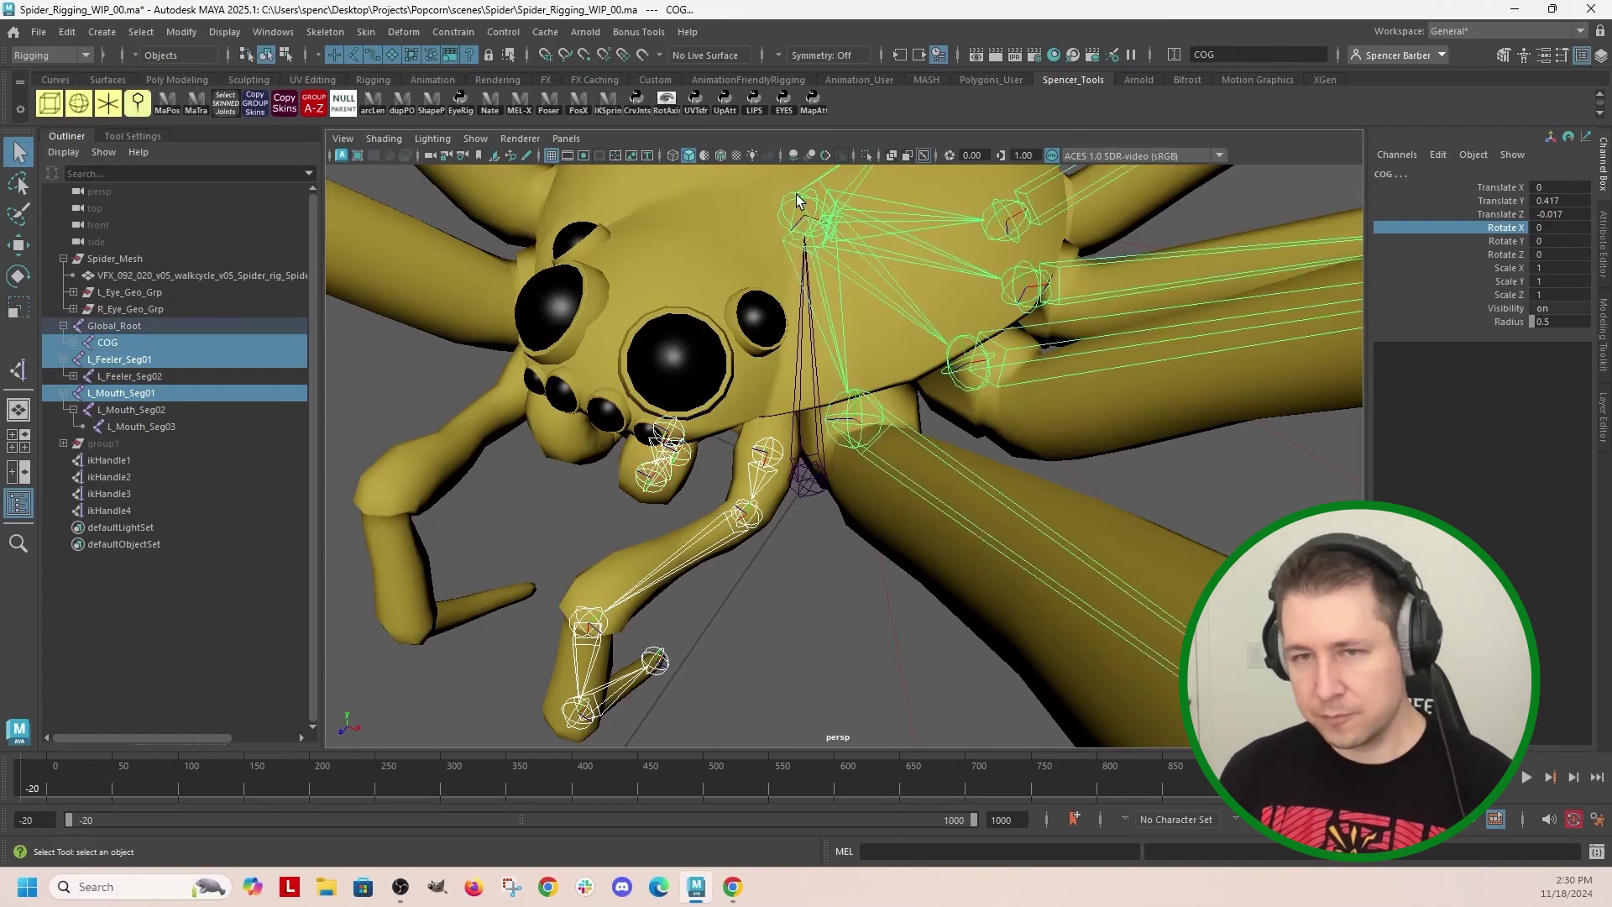
pyautogui.press('p')
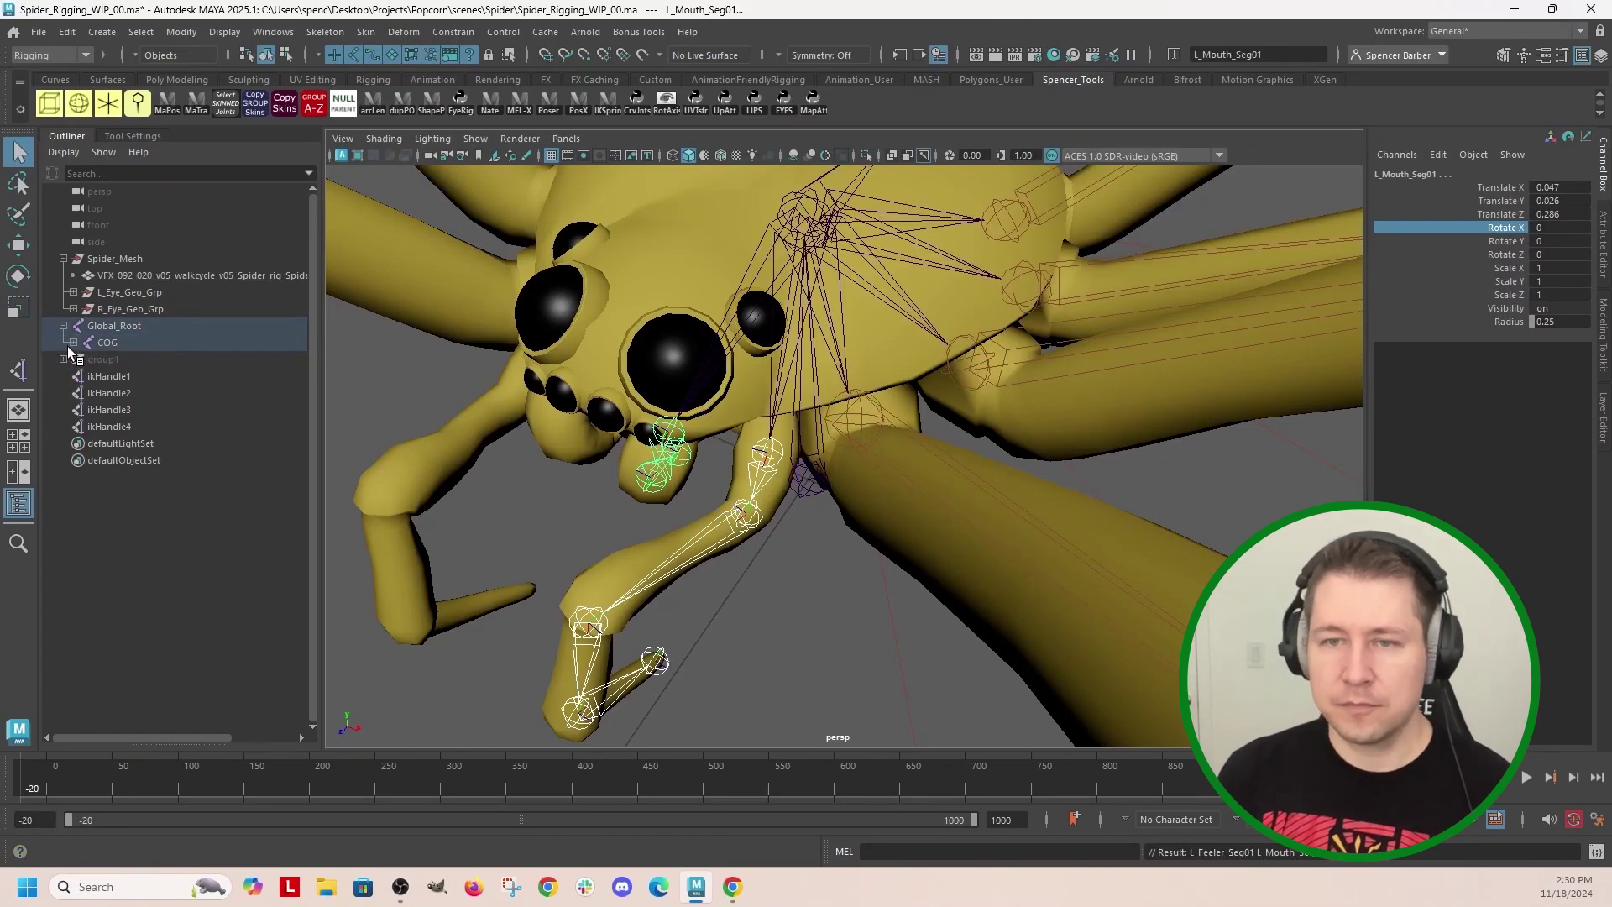
pyautogui.click(72, 342)
pyautogui.click(377, 372)
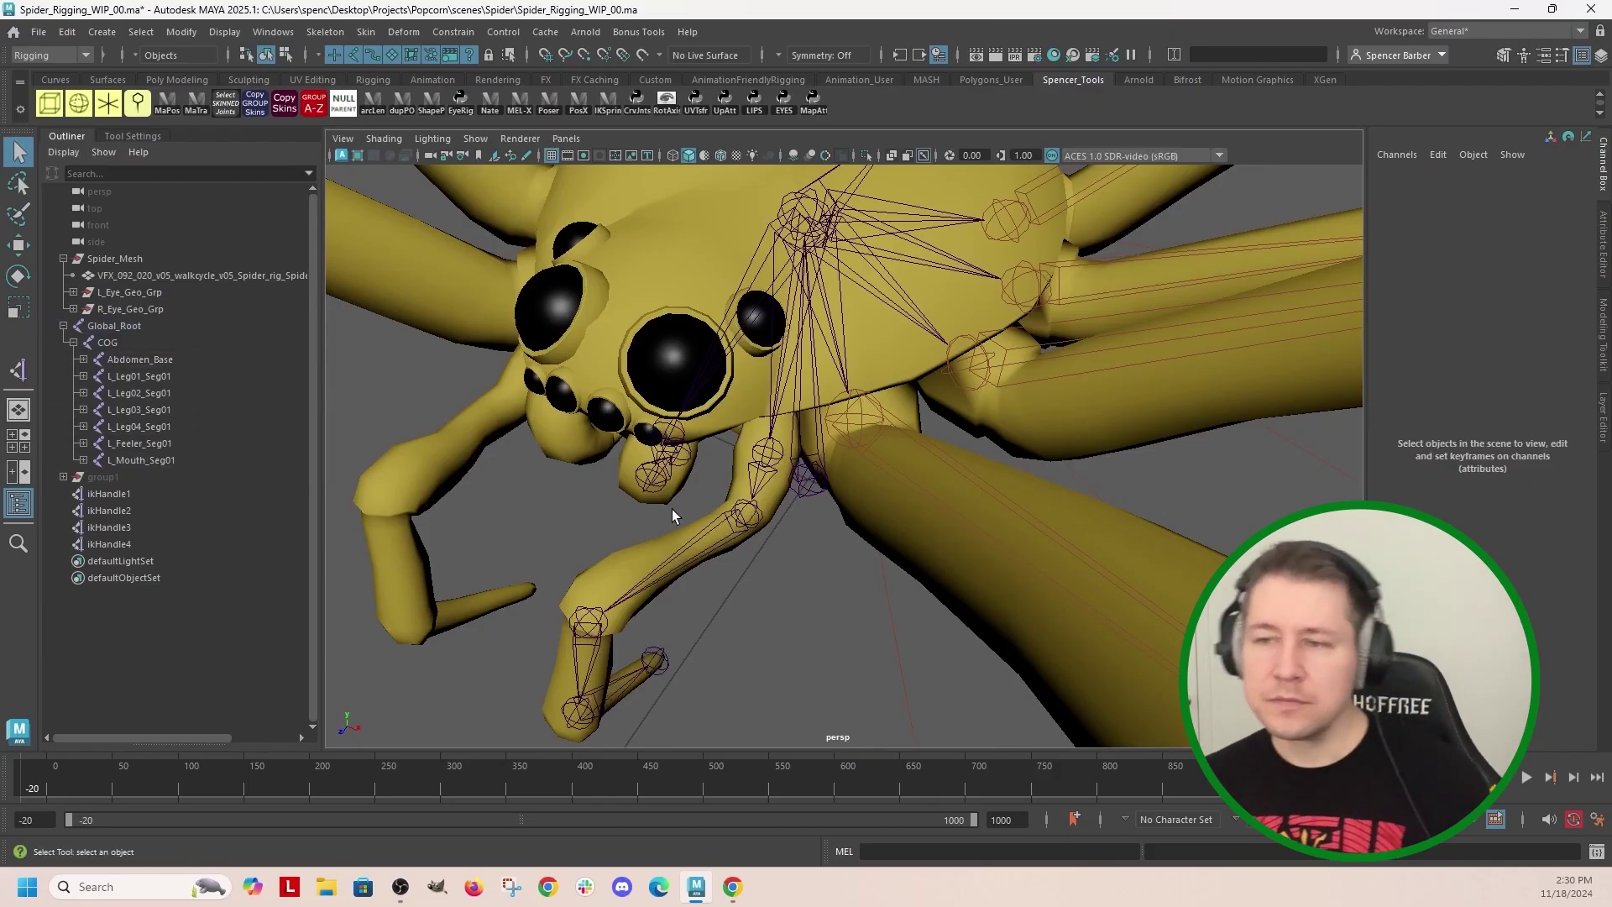
# Step: Orbit around the whole spider and zoom in on its head
pyautogui.keyDown('alt'); pyautogui.moveTo(609, 503); pyautogui.dragTo(838, 493, button='right'); pyautogui.keyUp('alt')
pyautogui.keyDown('alt'); pyautogui.moveTo(807, 504); pyautogui.dragTo(753, 550); pyautogui.keyUp('alt')
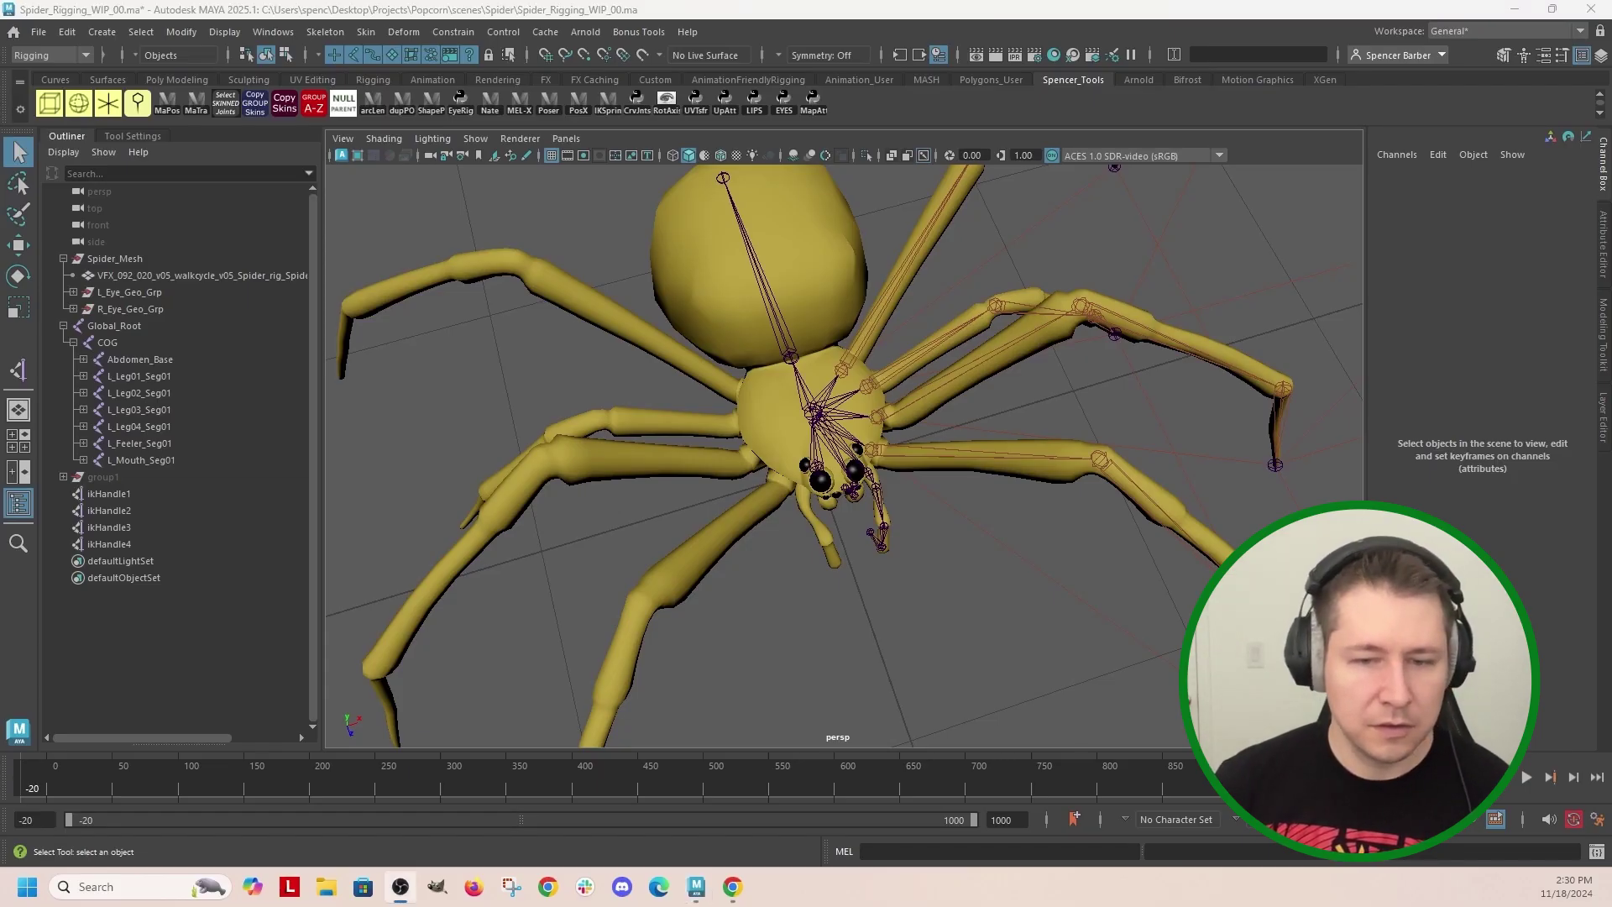
pyautogui.moveTo(823, 624)
pyautogui.keyDown('alt'); pyautogui.mouseDown()
pyautogui.moveTo(750, 608)
pyautogui.moveTo(921, 424)
pyautogui.mouseUp(); pyautogui.keyUp('alt')
pyautogui.keyDown('alt'); pyautogui.moveTo(806, 394); pyautogui.dragTo(832, 455); pyautogui.keyUp('alt')
pyautogui.keyDown('alt'); pyautogui.moveTo(831, 453); pyautogui.dragTo(796, 425, button='right'); pyautogui.keyUp('alt')
pyautogui.keyDown('alt'); pyautogui.moveTo(795, 425); pyautogui.dragTo(810, 456, button='middle'); pyautogui.keyUp('alt')
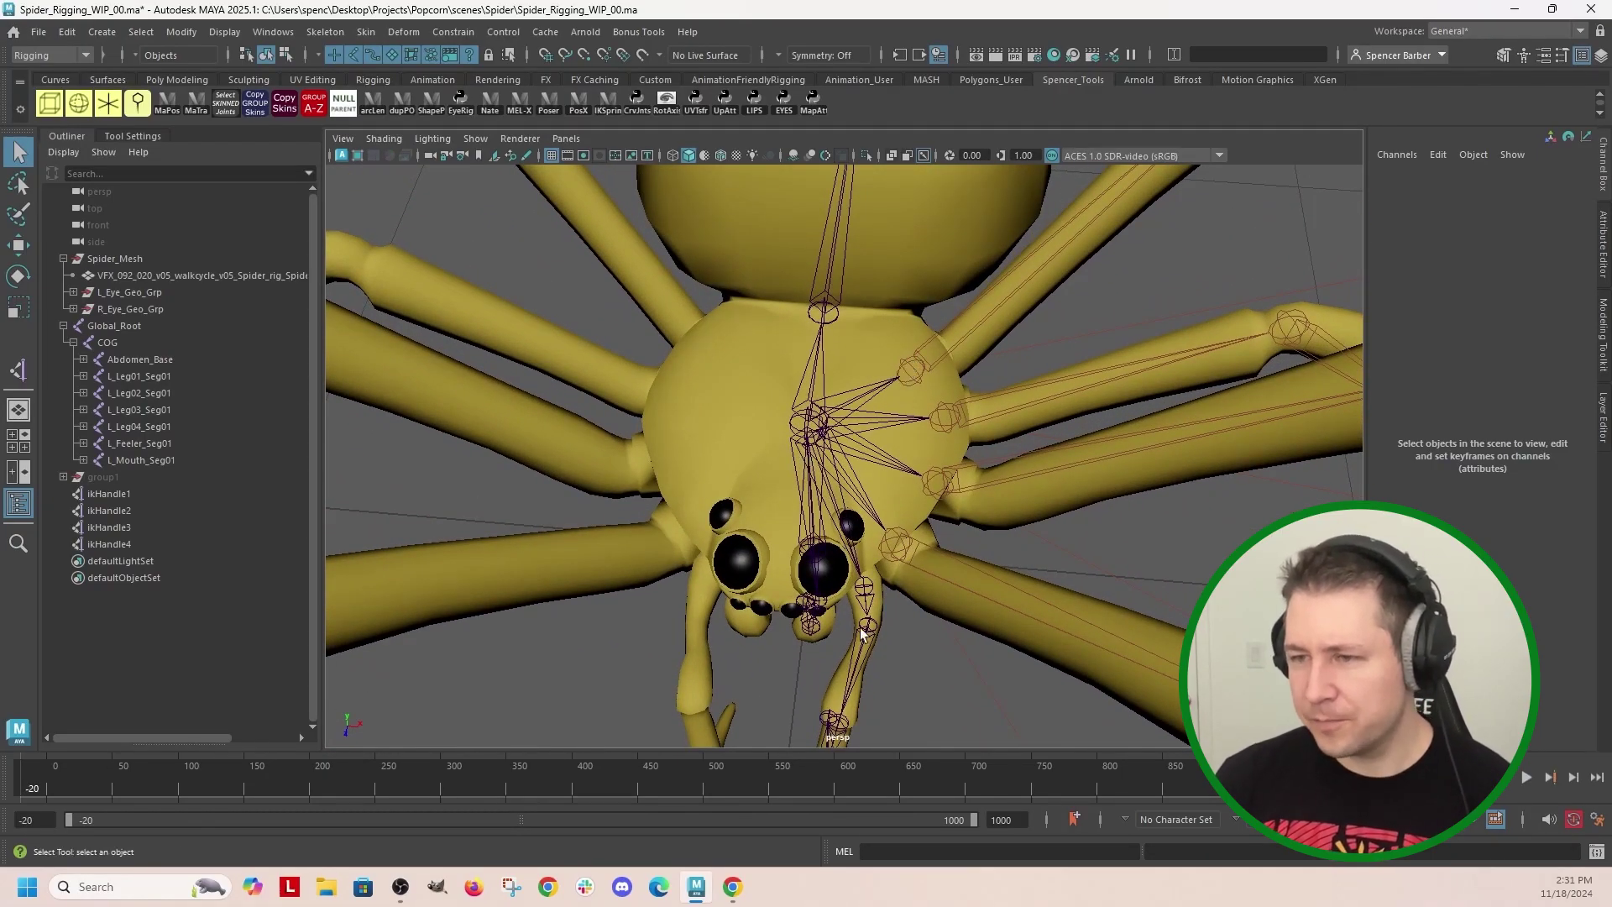
# Step: Mirror the fourth left leg to the right side using Mirror Joints (YZ, Behavior, L_ to R_)
pyautogui.click(912, 369)
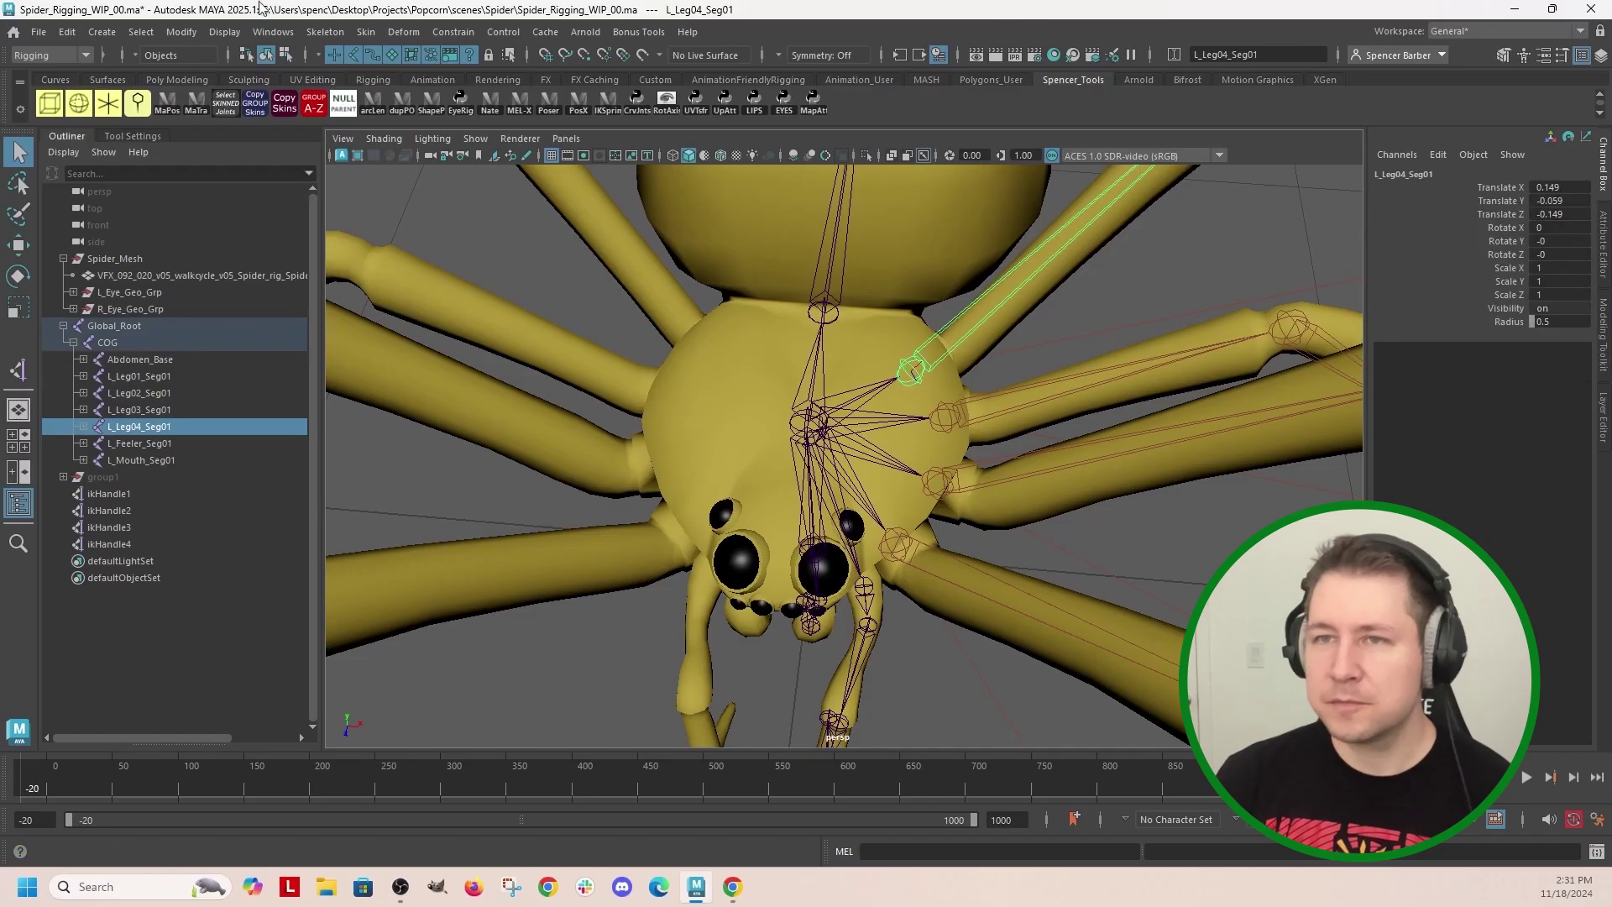
pyautogui.click(336, 35)
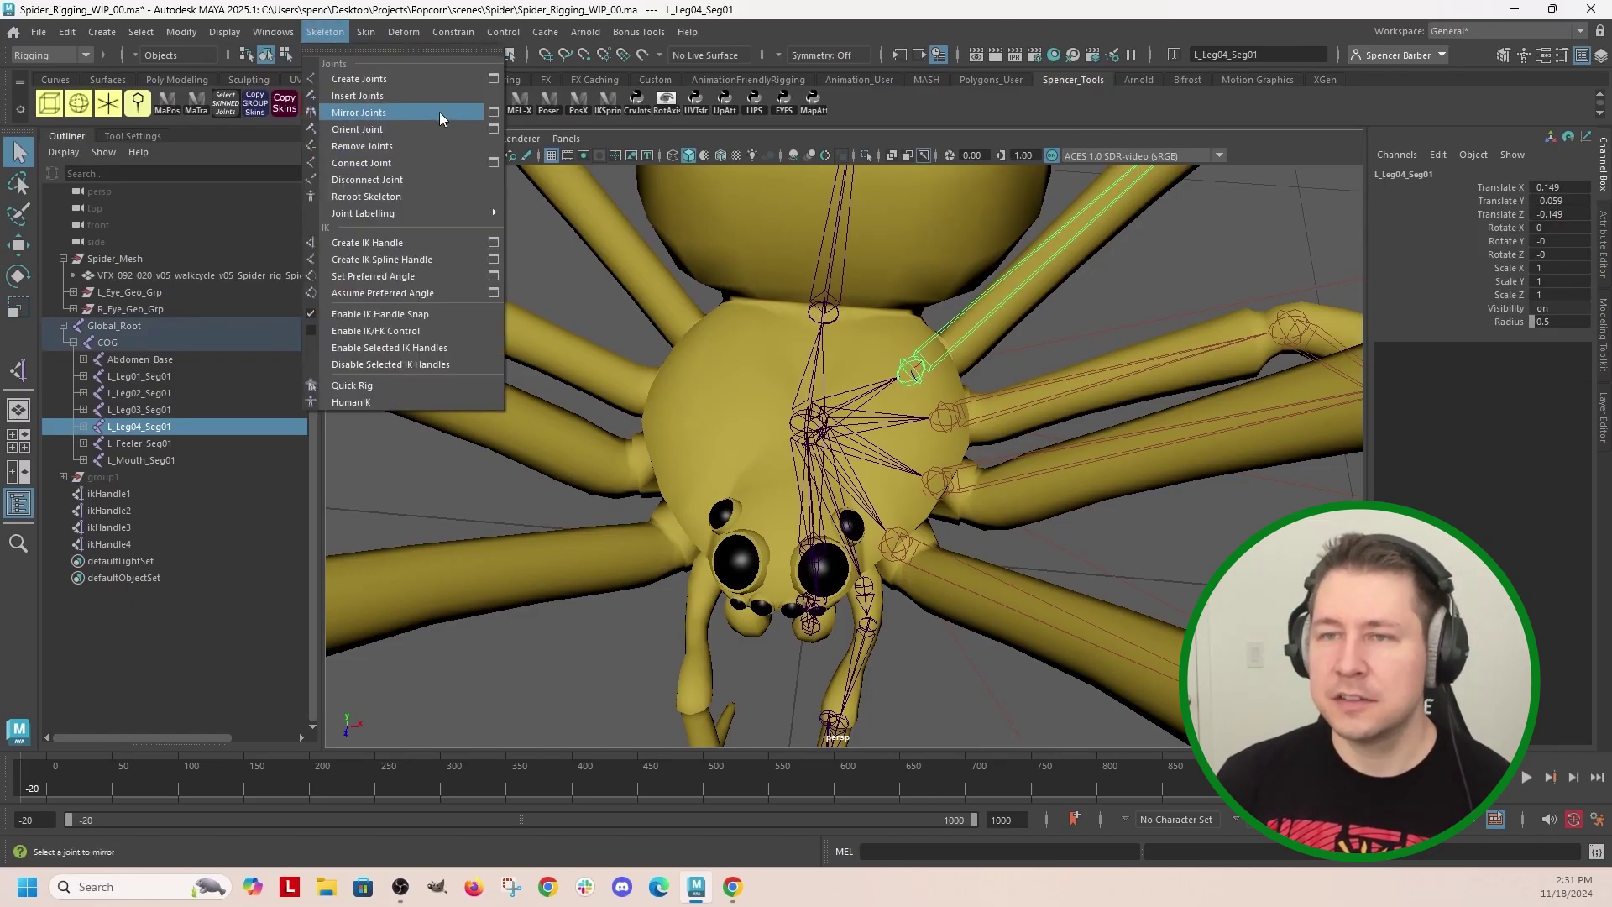
pyautogui.click(492, 111)
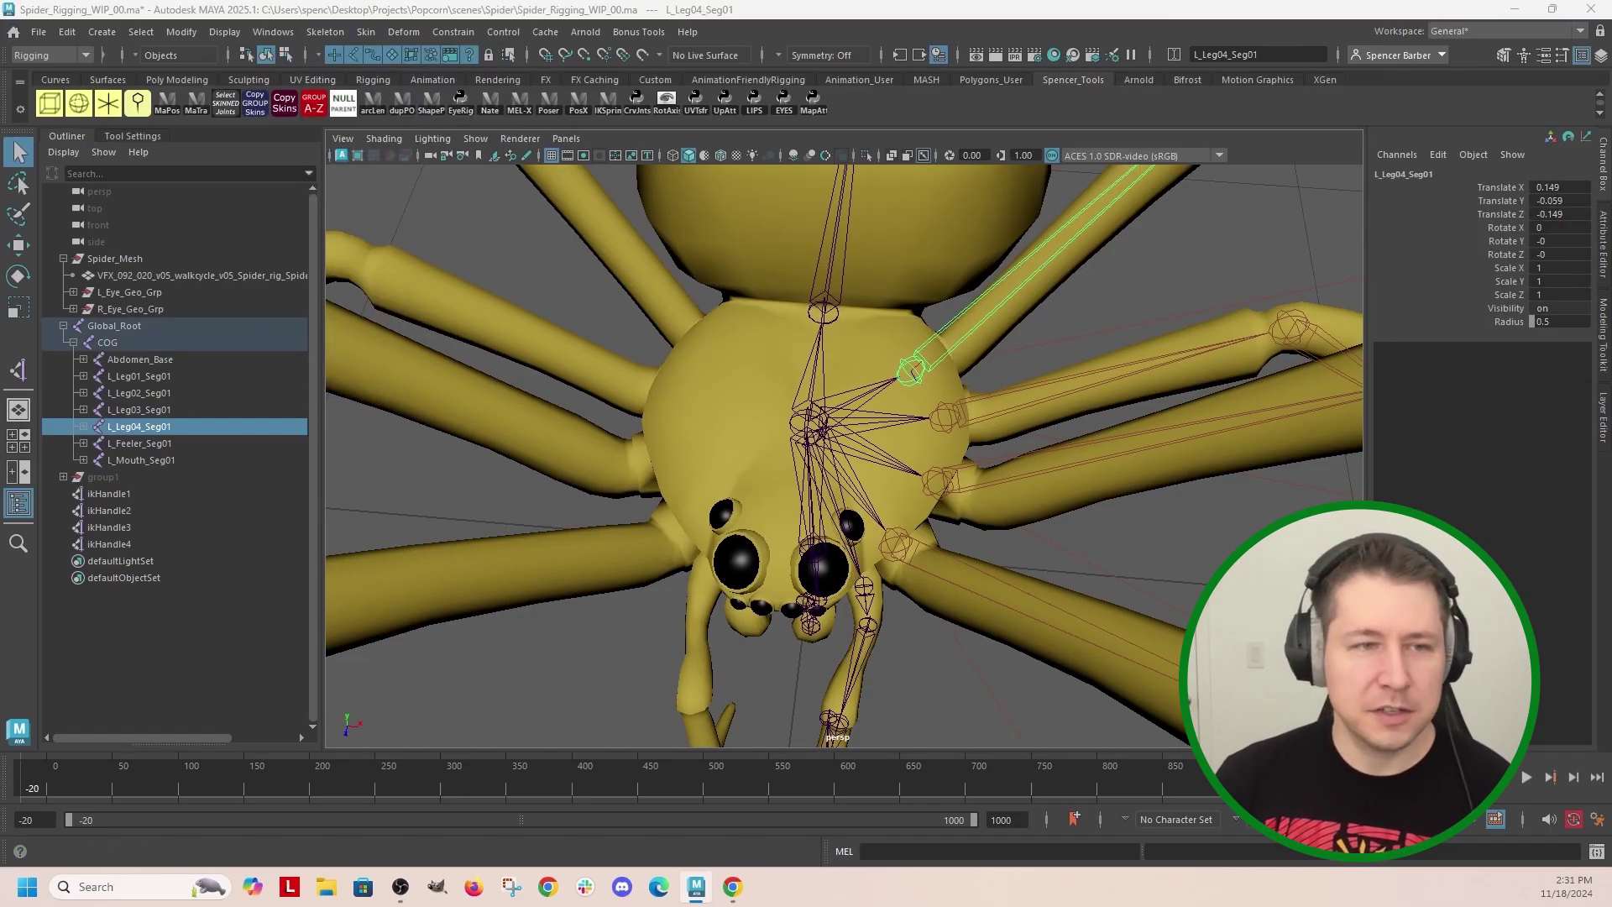
pyautogui.moveTo(408, 252); pyautogui.dragTo(409, 158)
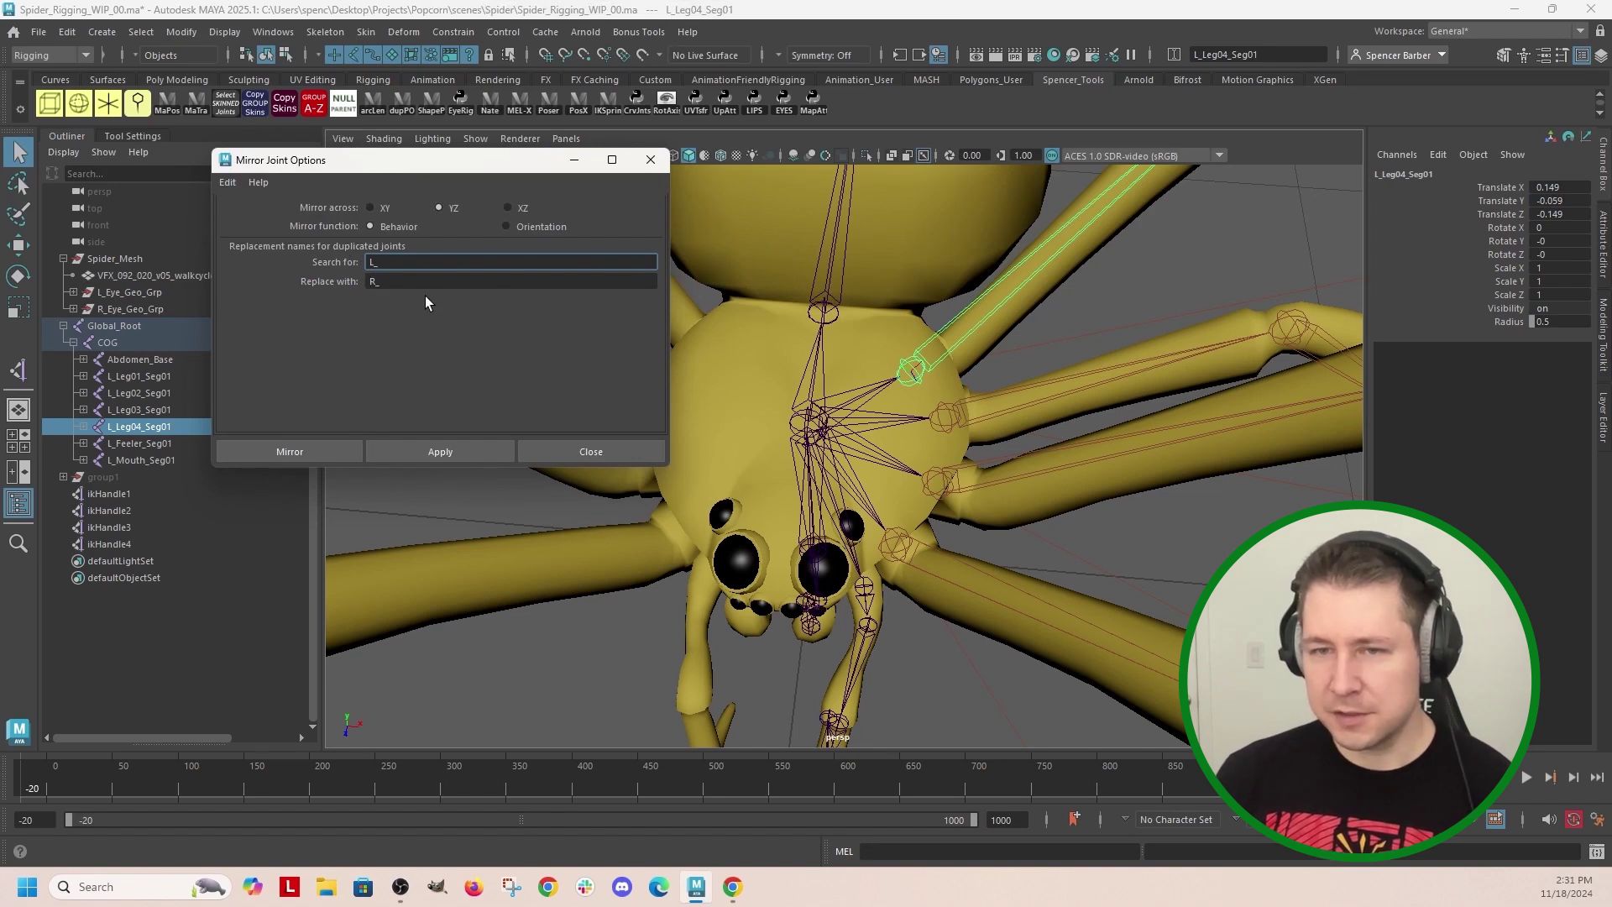
pyautogui.click(449, 453)
pyautogui.moveTo(460, 160); pyautogui.dragTo(1418, 131)
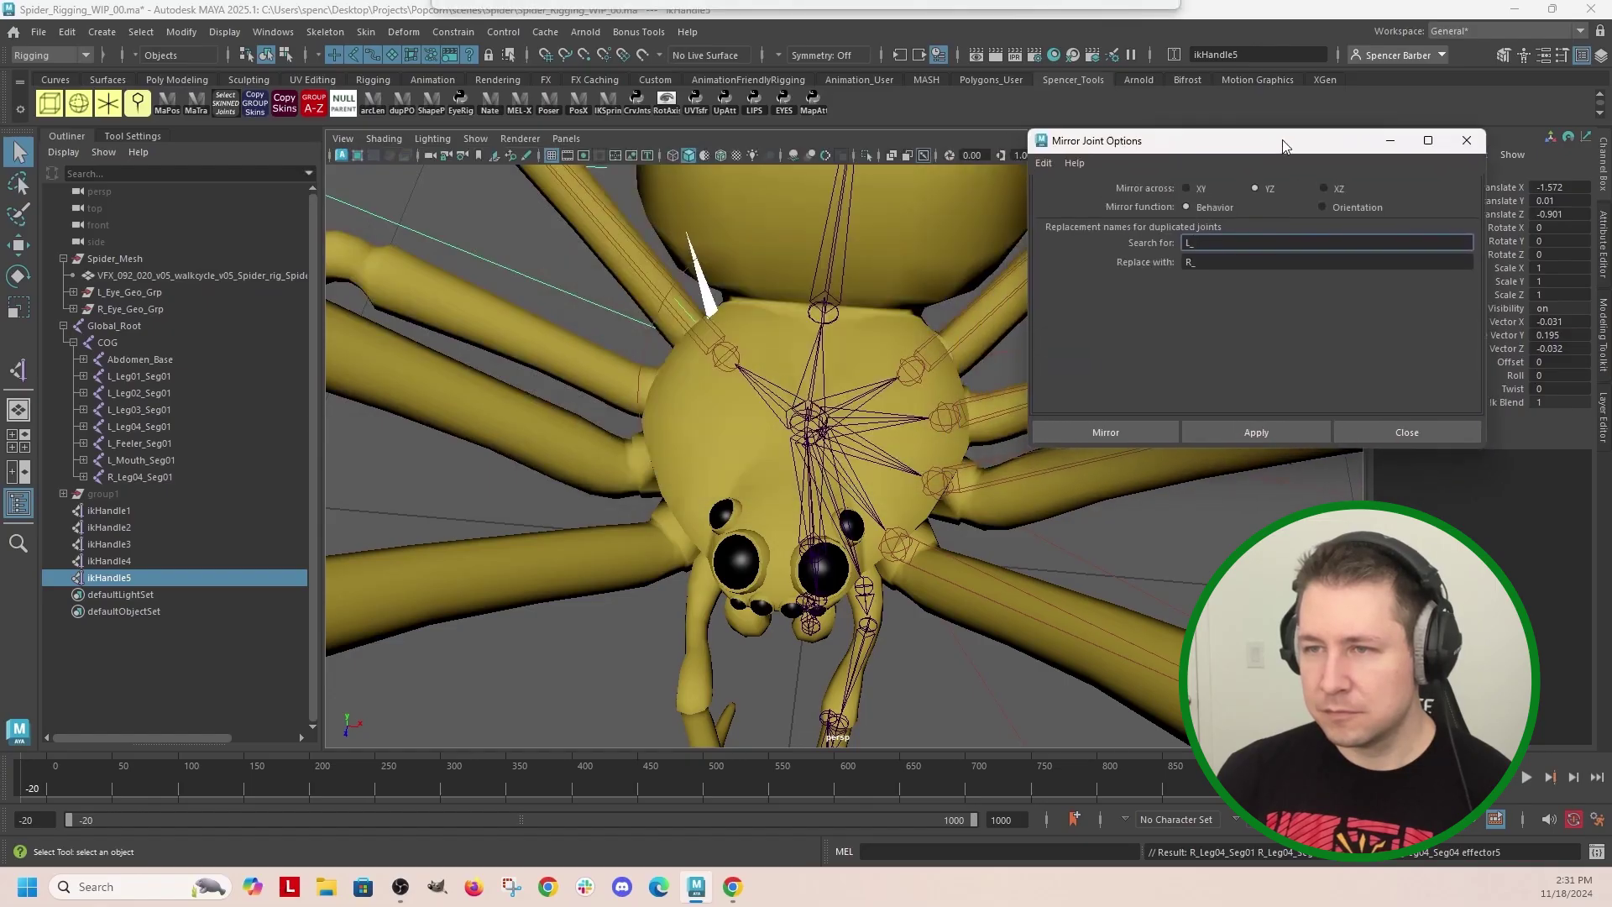
pyautogui.scroll(-4, 901, 425)
pyautogui.scroll(5, 902, 423)
# Step: Mirror the third, second and first left legs to the right side by repeating the command with G
pyautogui.keyDown('alt'); pyautogui.moveTo(902, 423); pyautogui.dragTo(918, 413, button='middle'); pyautogui.keyUp('alt')
pyautogui.click(923, 426)
pyautogui.press('g')
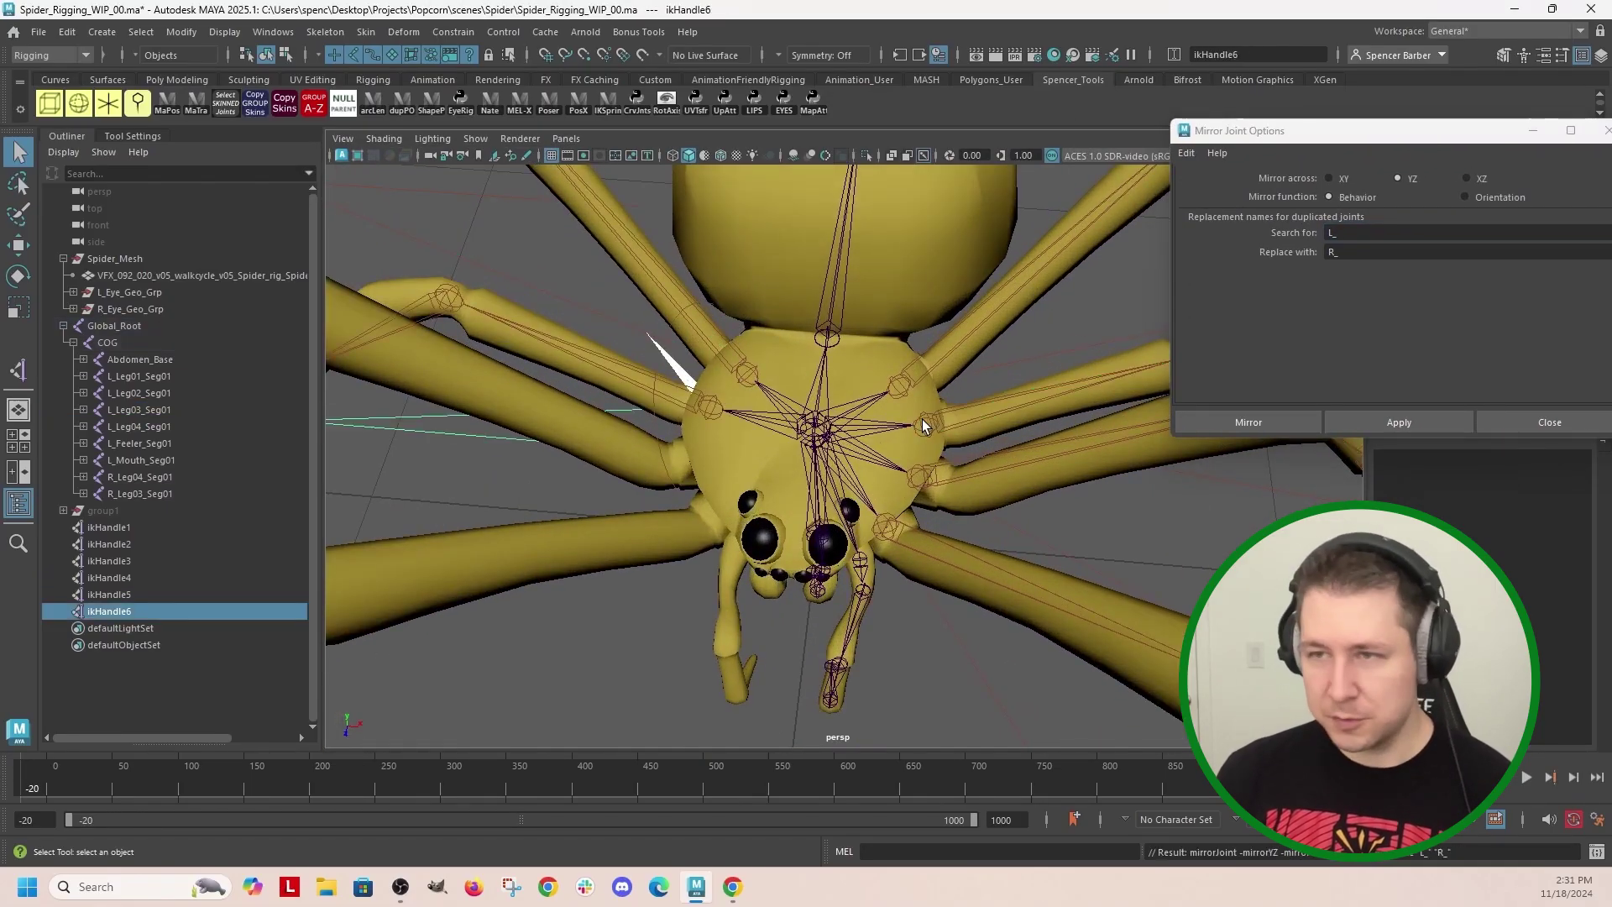
pyautogui.click(922, 475)
pyautogui.press('g')
pyautogui.click(882, 529)
pyautogui.press('g')
# Step: Mirror the left feeler and mouth joints to the right side
pyautogui.click(865, 561)
pyautogui.press('g')
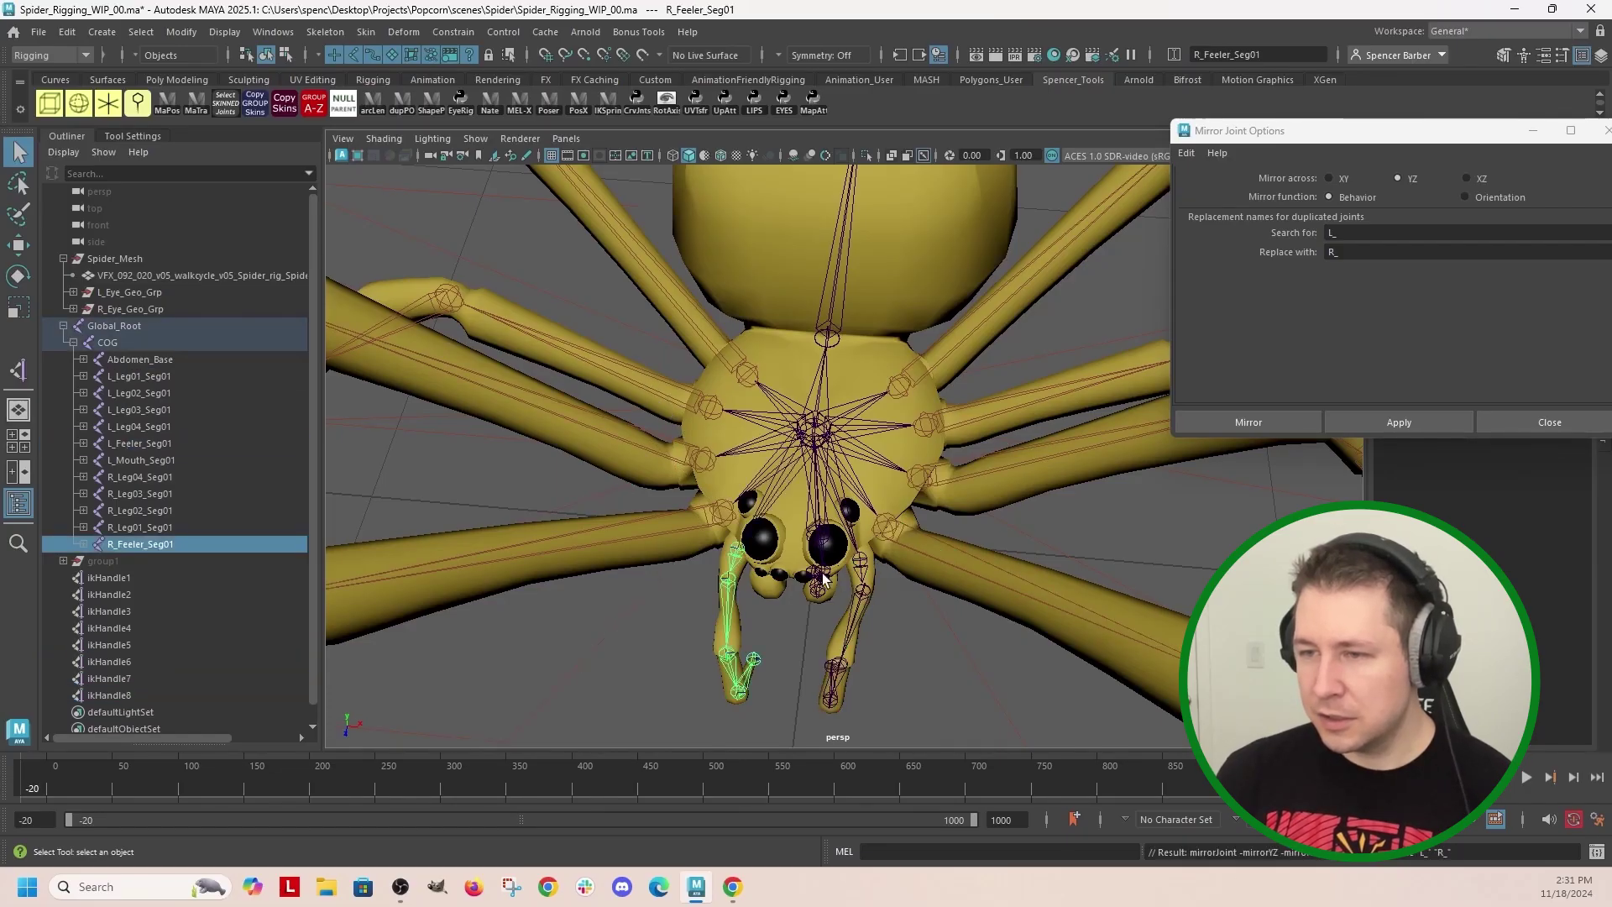
pyautogui.click(833, 575)
pyautogui.press('g')
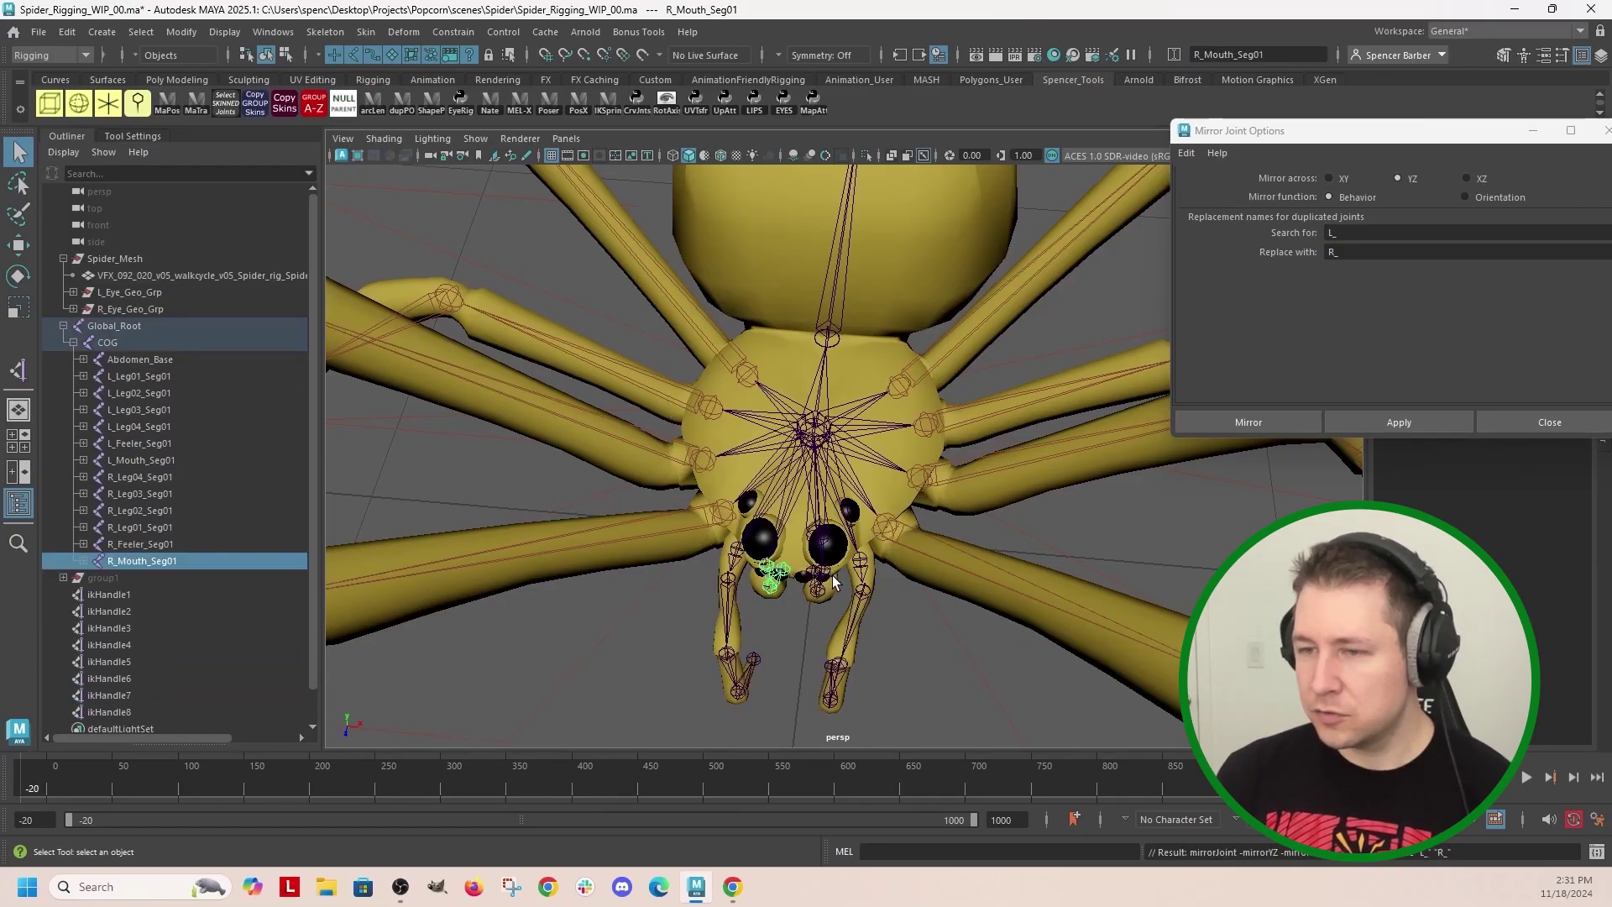
pyautogui.moveTo(833, 576)
pyautogui.keyDown('alt'); pyautogui.mouseDown()
pyautogui.moveTo(818, 567)
pyautogui.moveTo(907, 610)
pyautogui.moveTo(1013, 627)
pyautogui.moveTo(830, 613)
pyautogui.moveTo(791, 586)
pyautogui.mouseUp(); pyautogui.keyUp('alt')
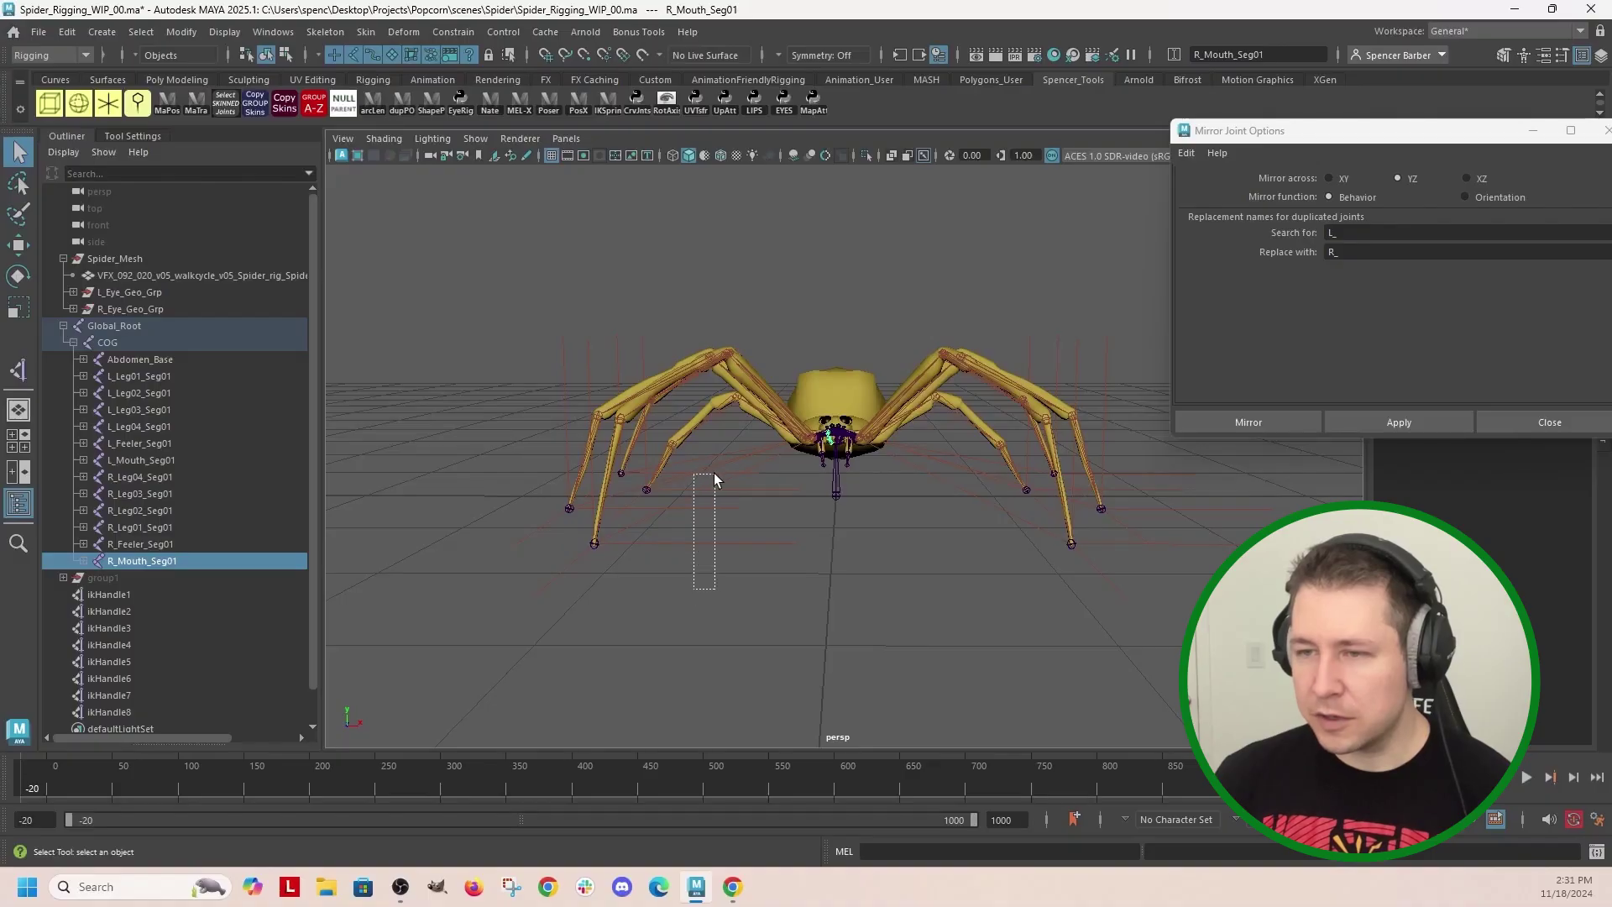
# Step: Test-drag ikHandle5–ikHandle8 to check the right legs bend, then undo the move and deselect
pyautogui.moveTo(718, 474); pyautogui.dragTo(721, 467)
pyautogui.press('w')
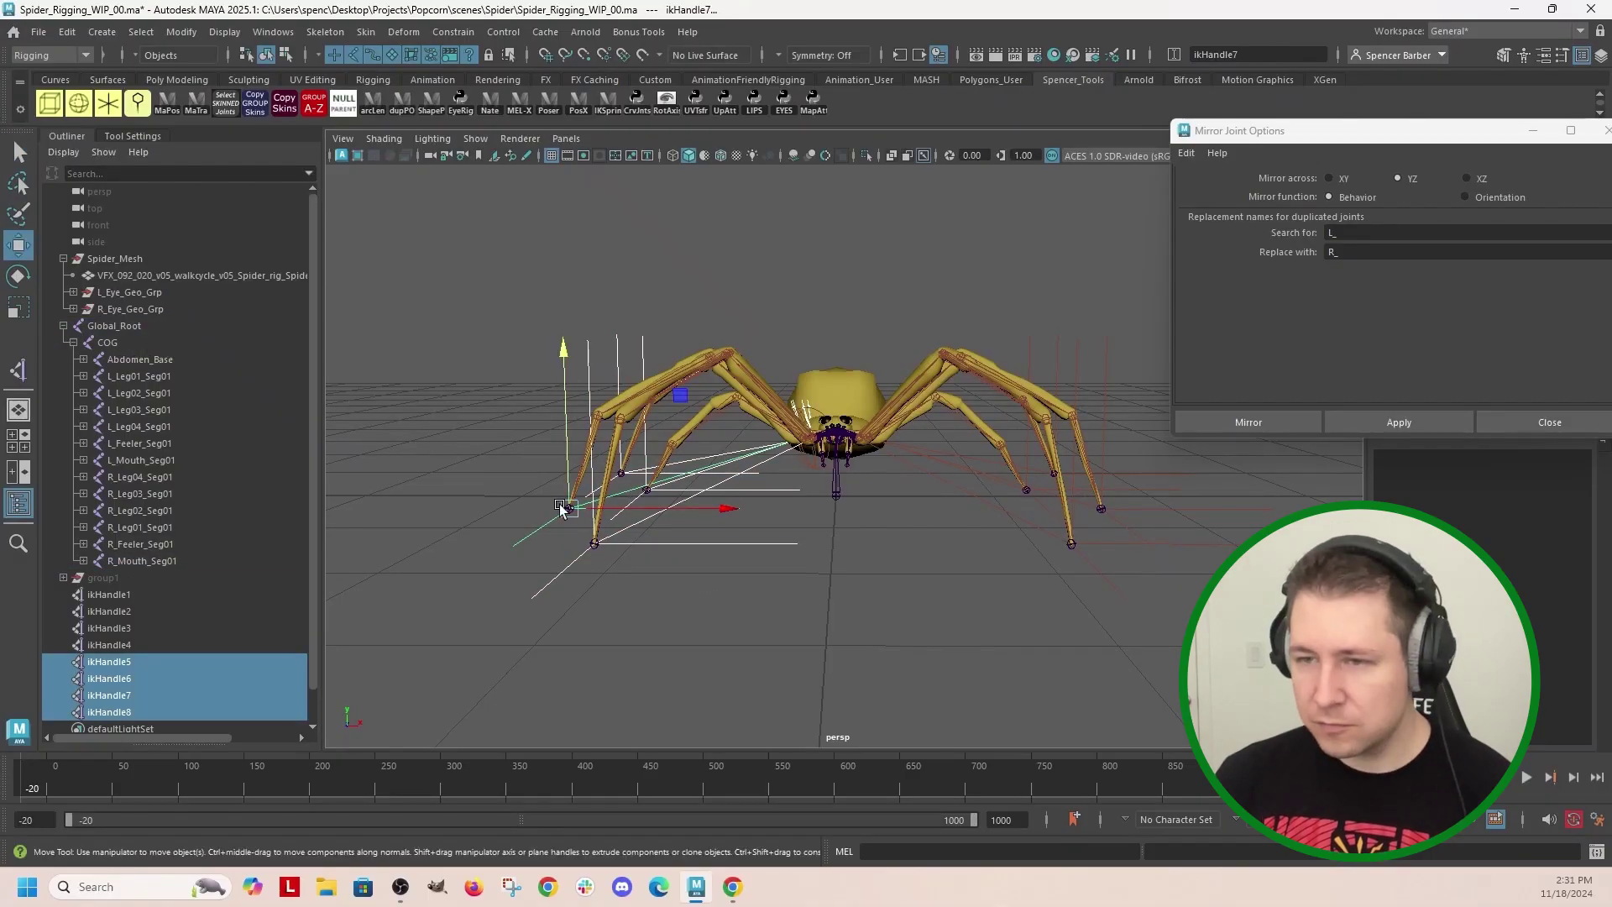
pyautogui.moveTo(564, 508); pyautogui.dragTo(664, 485)
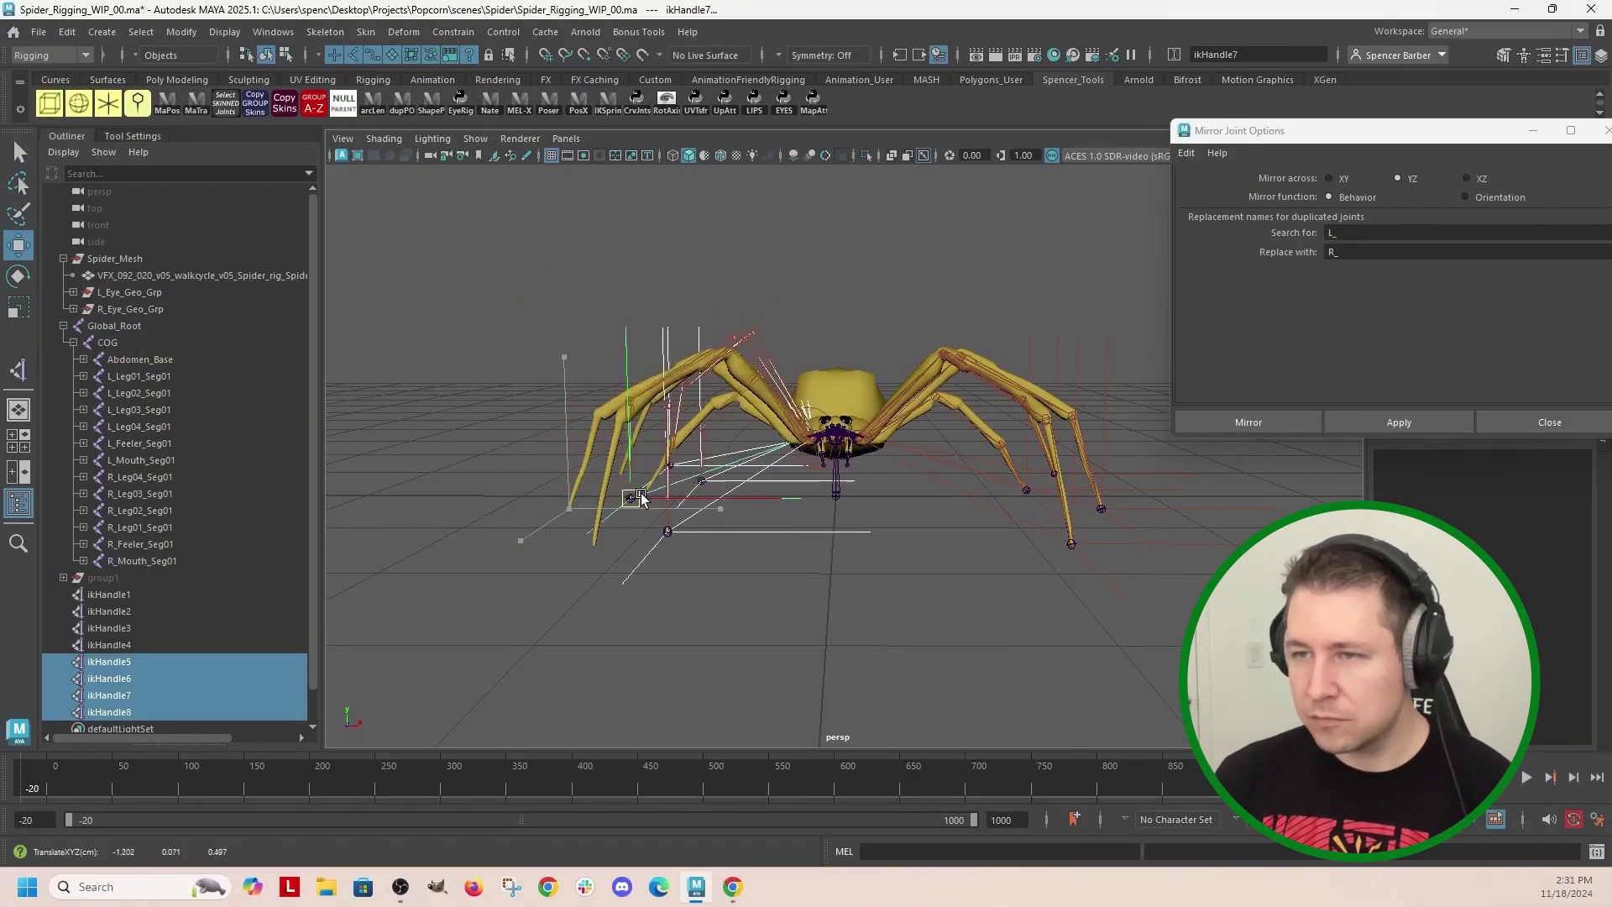
pyautogui.moveTo(664, 484)
pyautogui.mouseDown()
pyautogui.moveTo(792, 510)
pyautogui.moveTo(882, 479)
pyautogui.mouseUp()
pyautogui.press('z')
pyautogui.click(1055, 559)
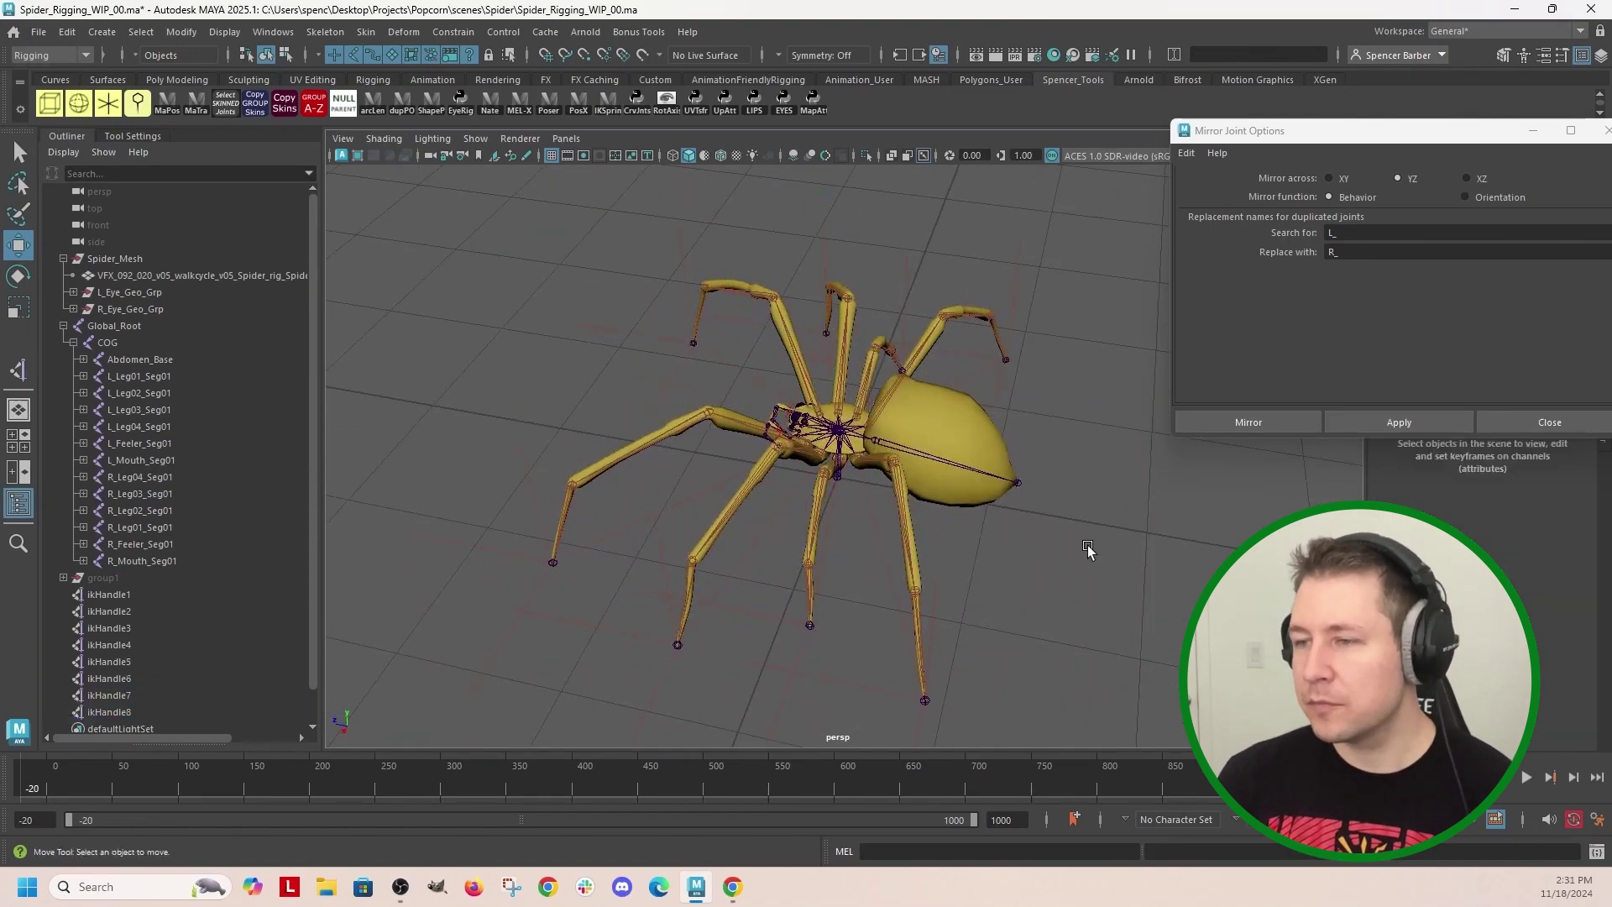
pyautogui.moveTo(1054, 558)
pyautogui.keyDown('alt'); pyautogui.mouseDown()
pyautogui.moveTo(1138, 592)
pyautogui.moveTo(952, 577)
pyautogui.mouseUp(); pyautogui.keyUp('alt')
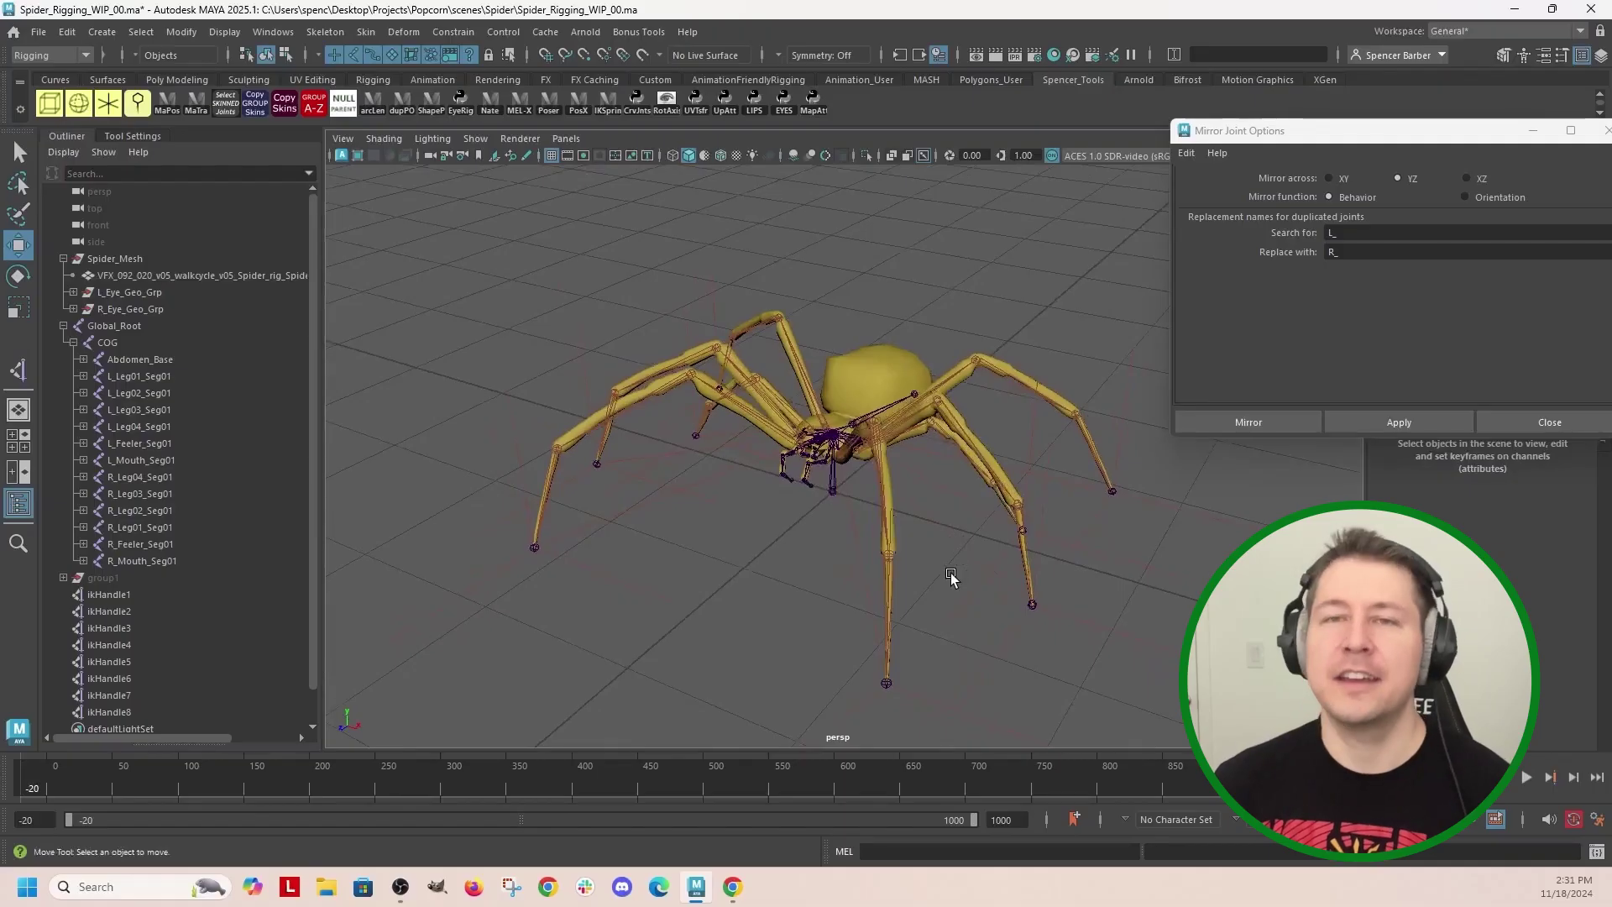